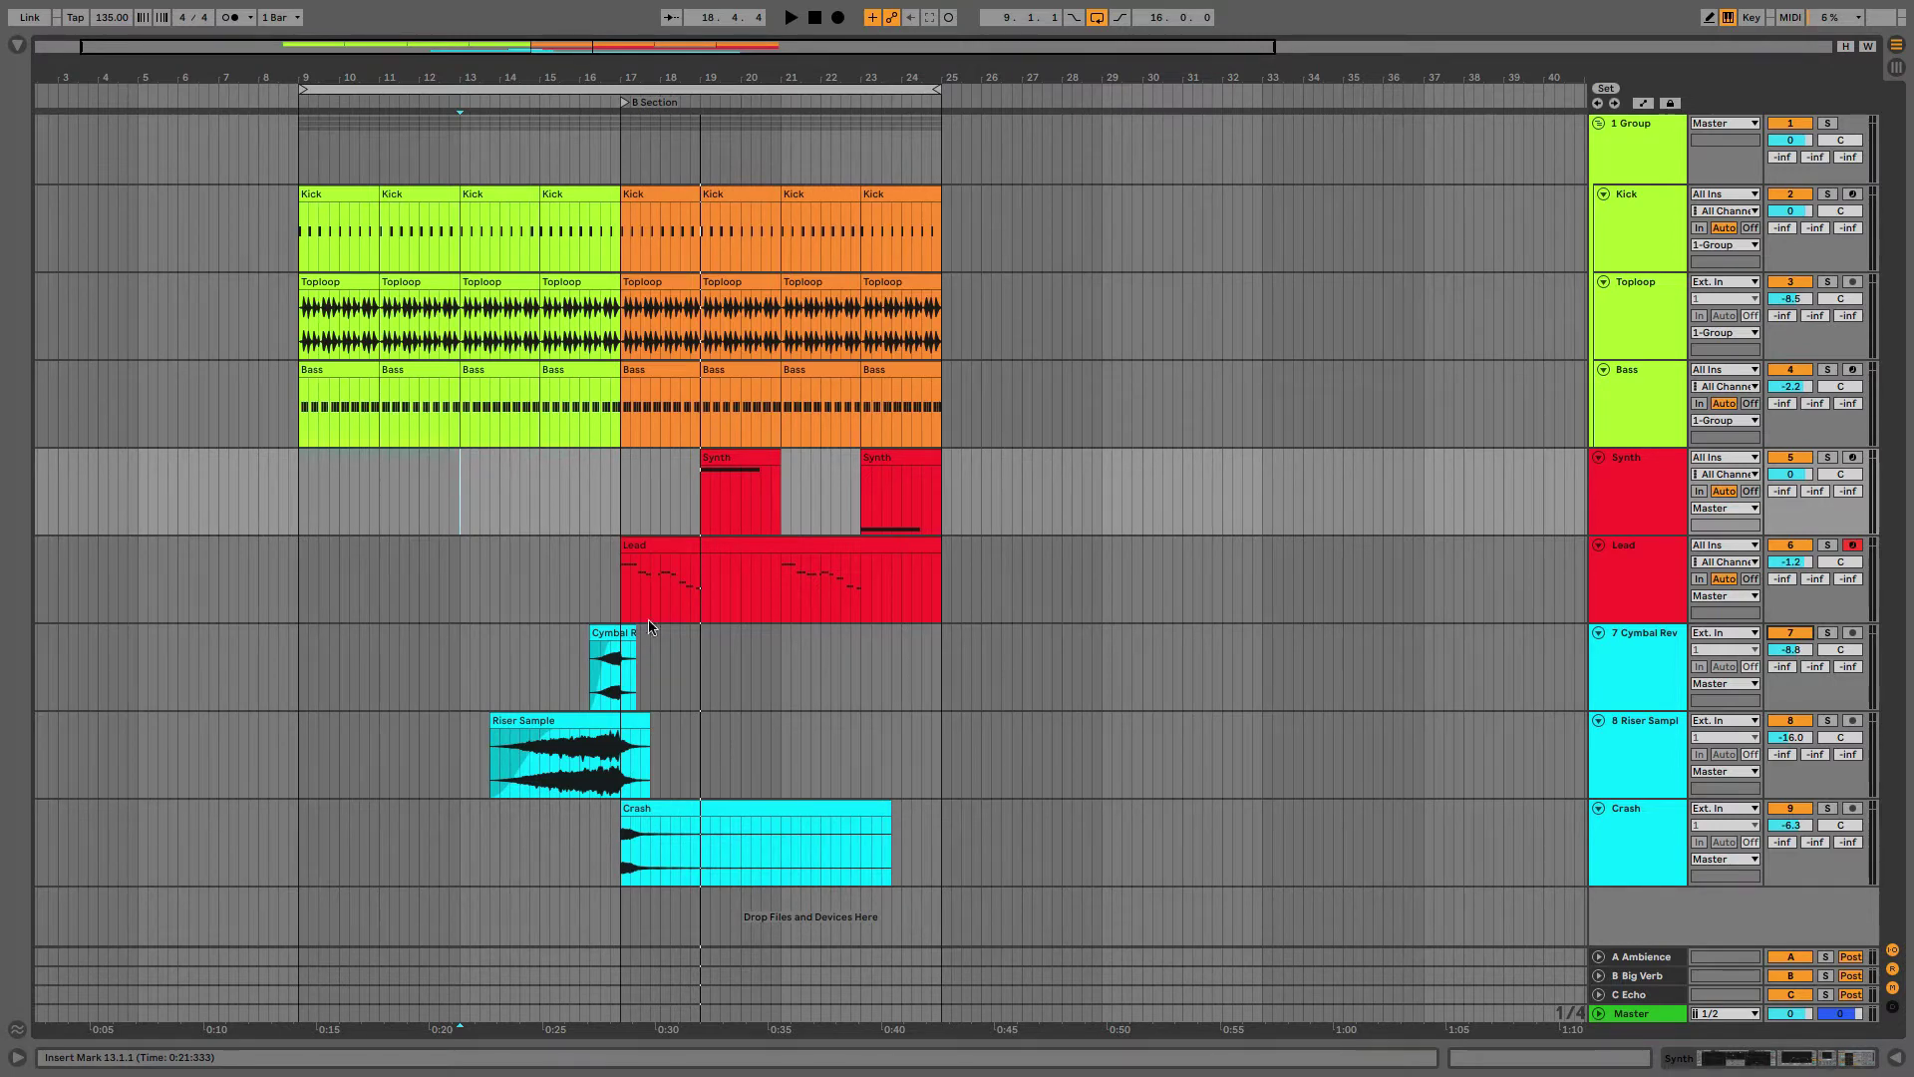
# Step: Audition the transition by playing the arrangement from bar 13, then stop
pyautogui.click(552, 731)
pyautogui.click(708, 811)
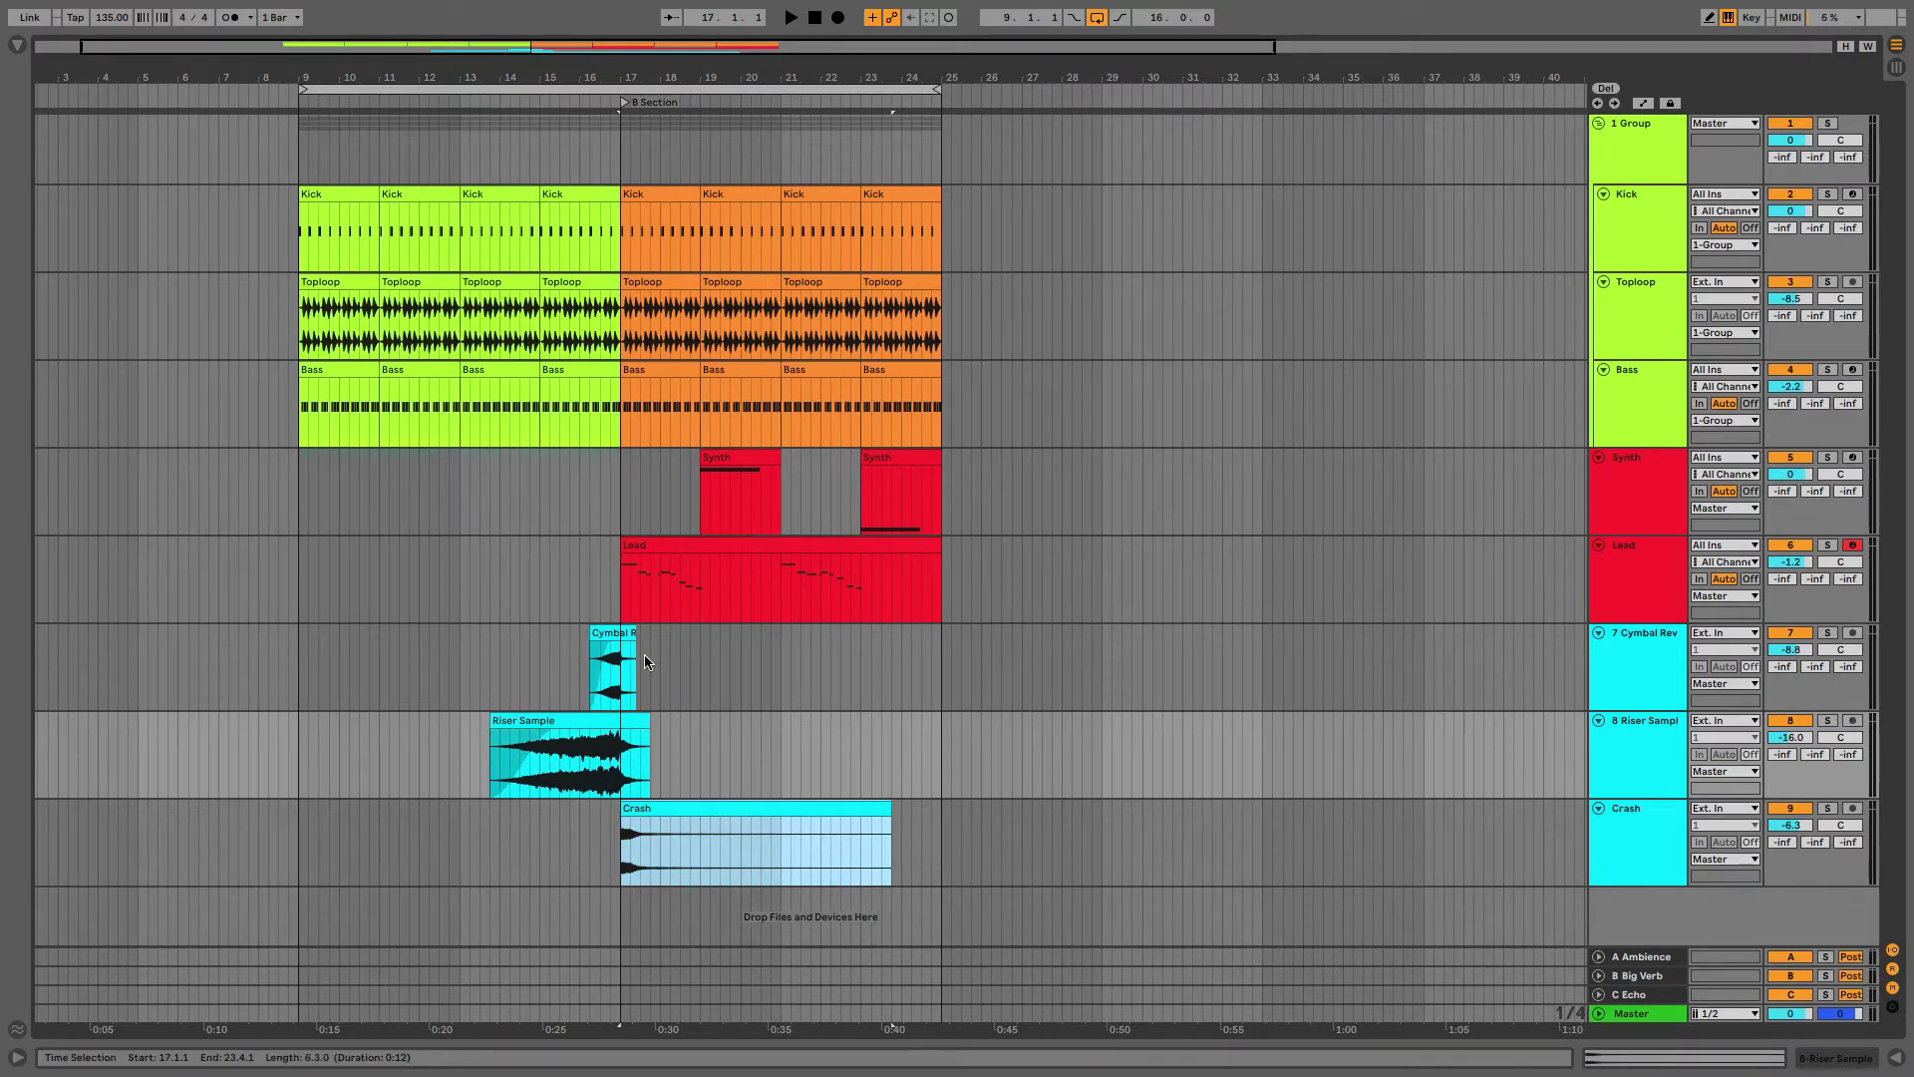
pyautogui.click(460, 580)
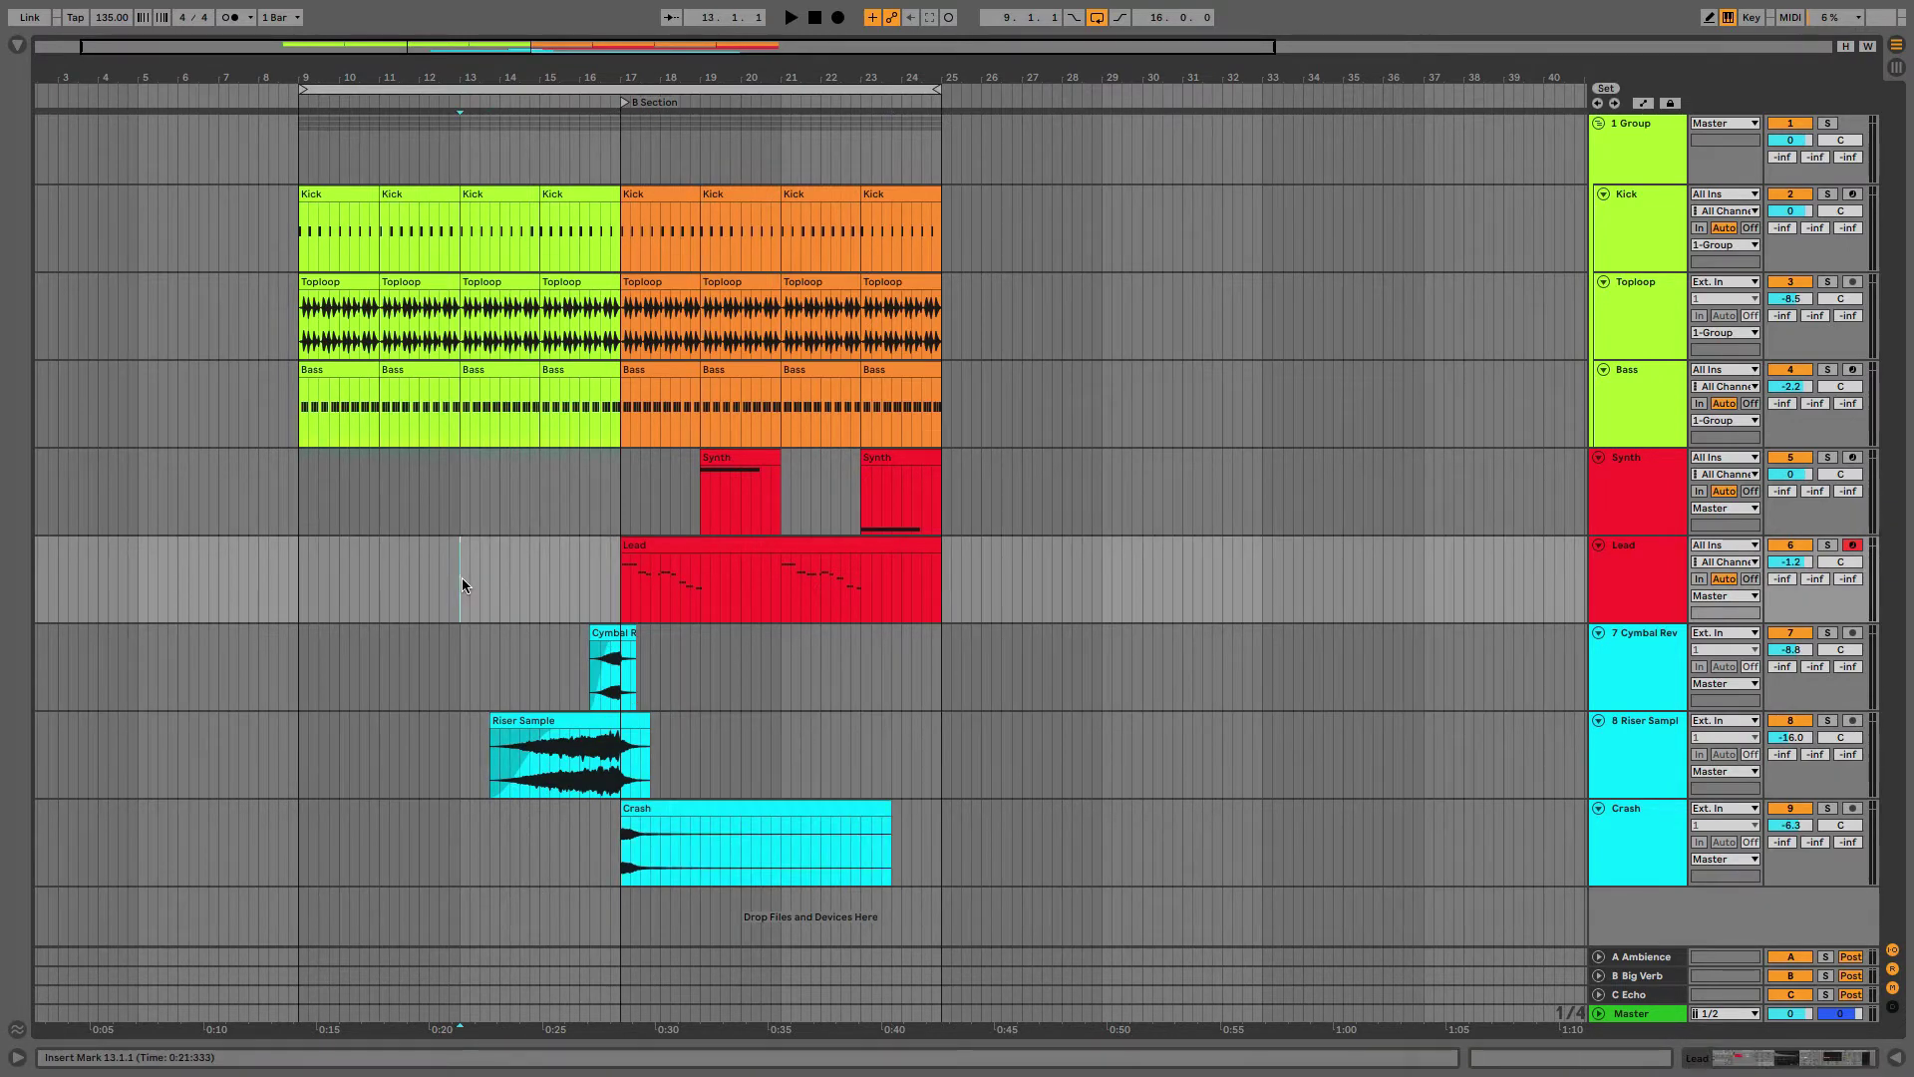
pyautogui.press('space')
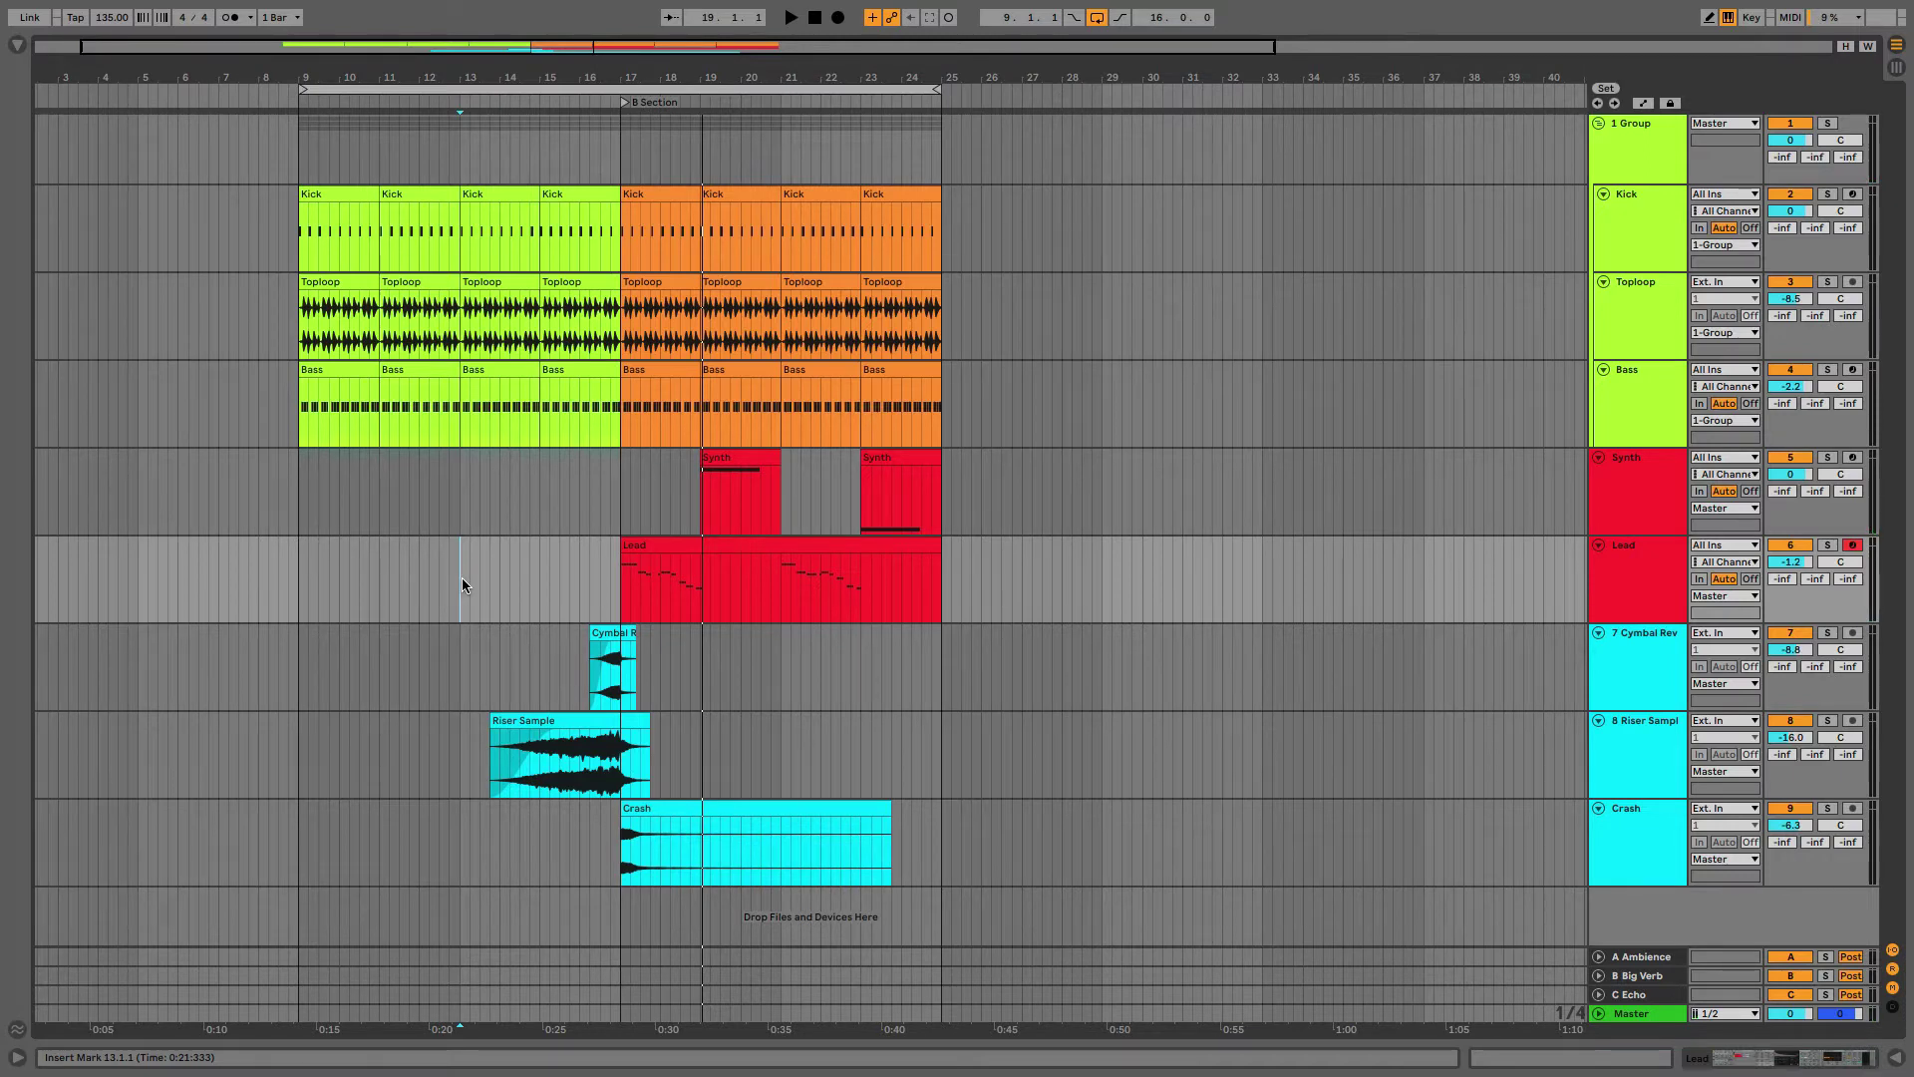
pyautogui.press('space')
# Step: Delete the Cymbal Rev, Riser Sample and Crash tracks together
pyautogui.click(1667, 657)
pyautogui.keyDown('shift'); pyautogui.click(1646, 829); pyautogui.keyUp('shift')
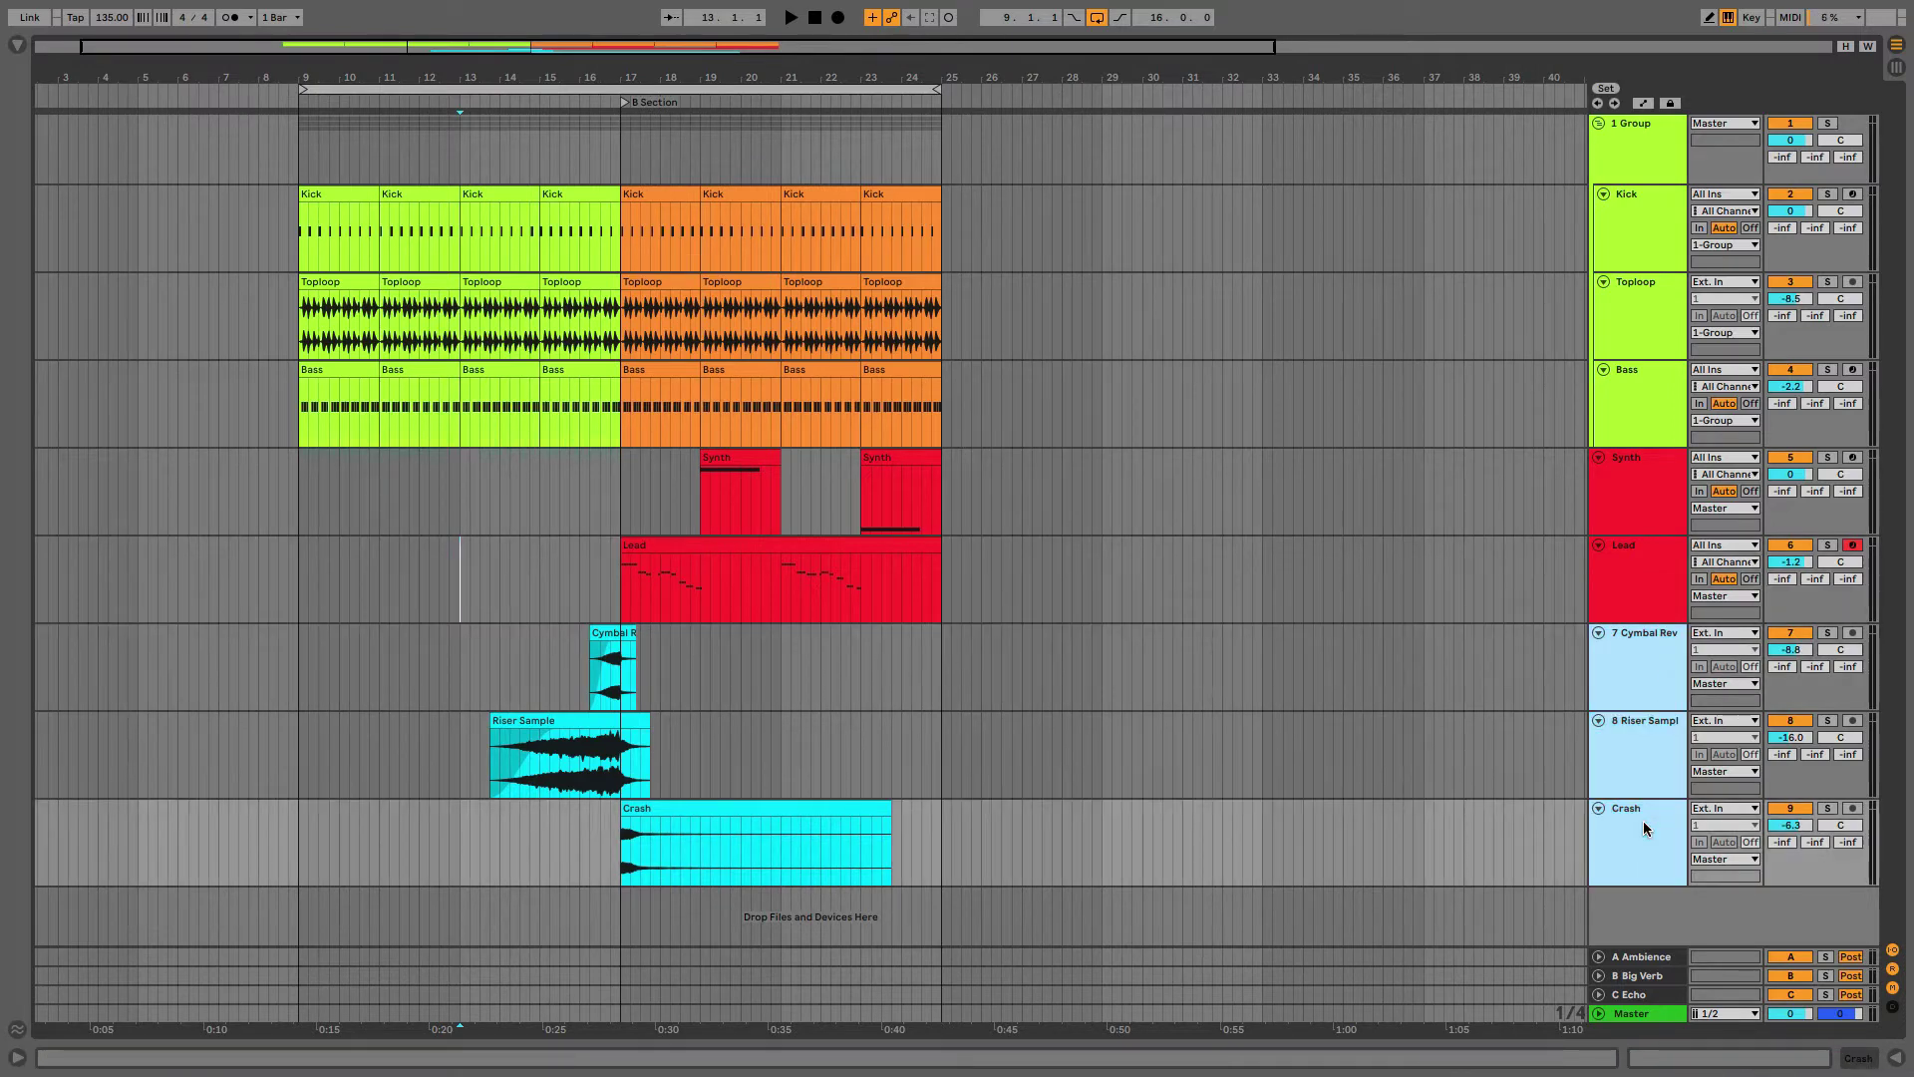
pyautogui.press('Delete')
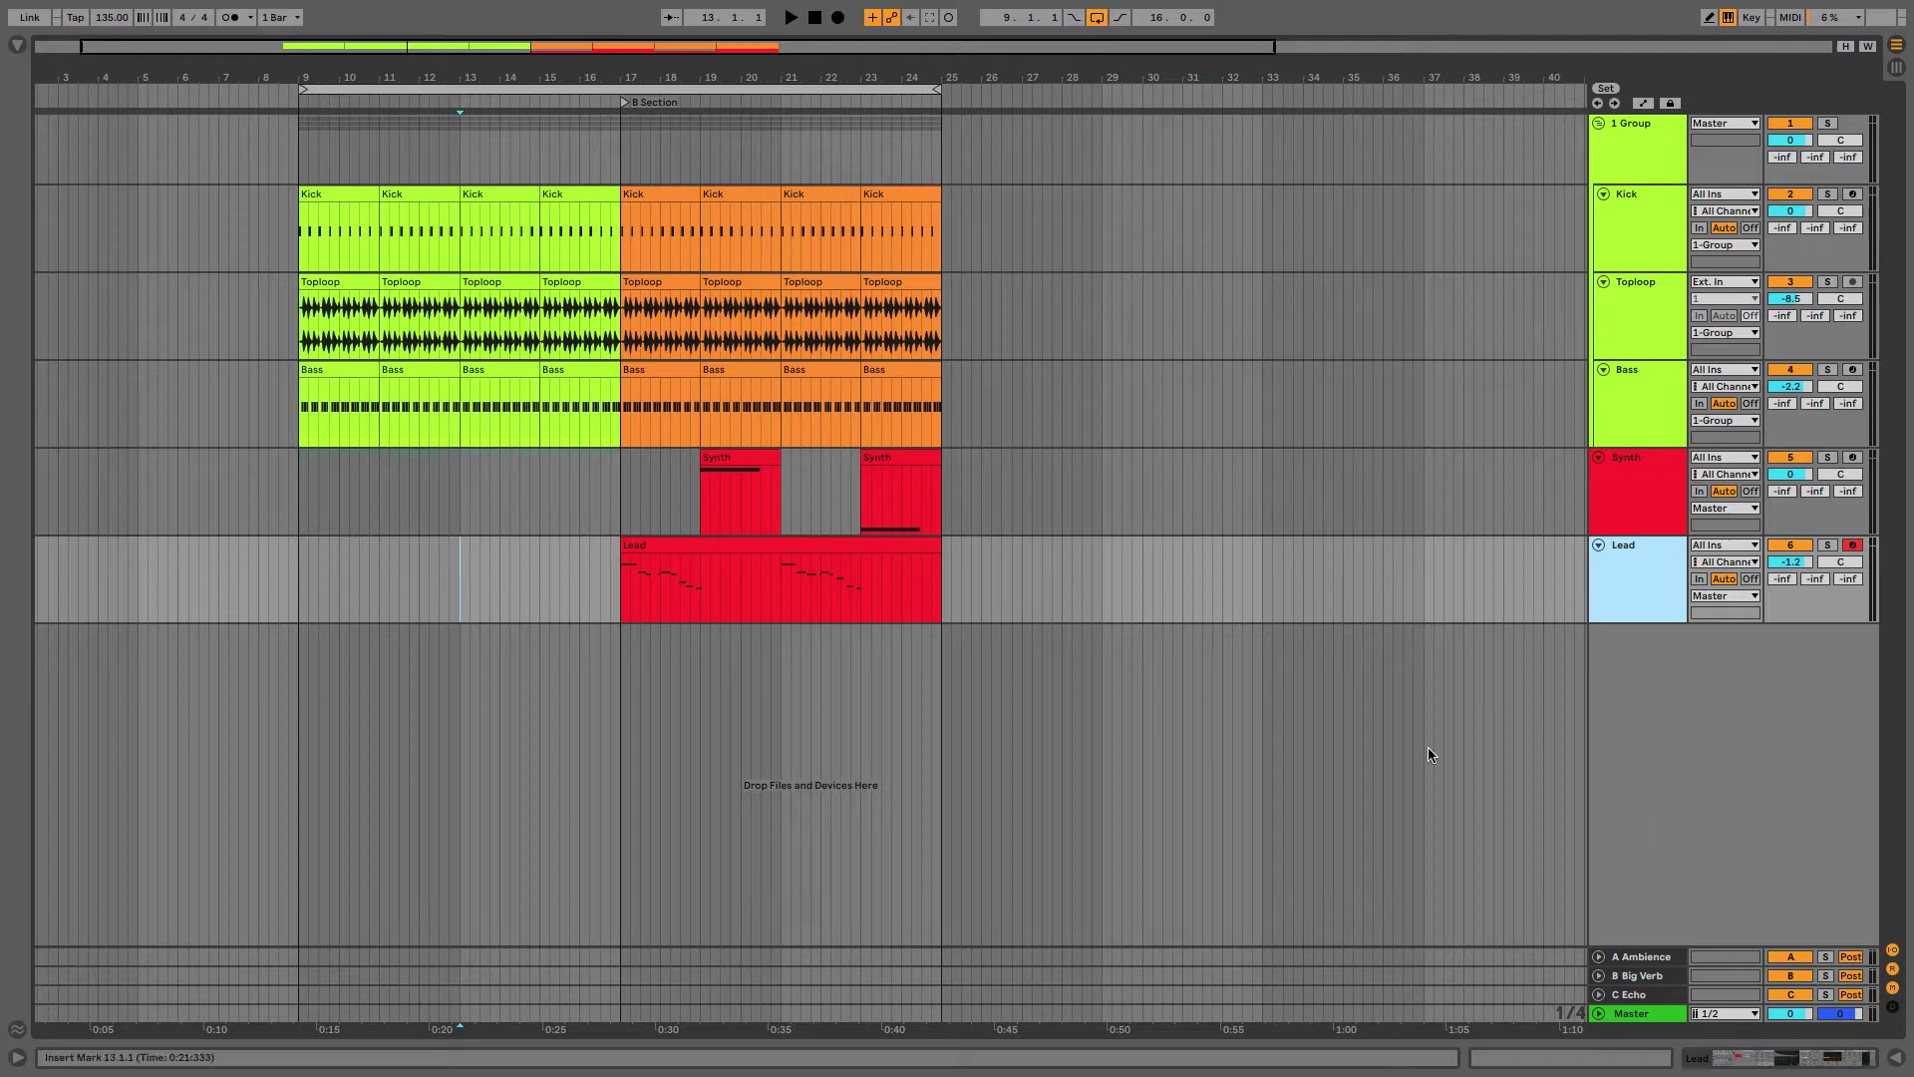
# Step: Record bar 16 onto a new audio track set to Resampling input
pyautogui.moveTo(581, 566); pyautogui.dragTo(620, 575)
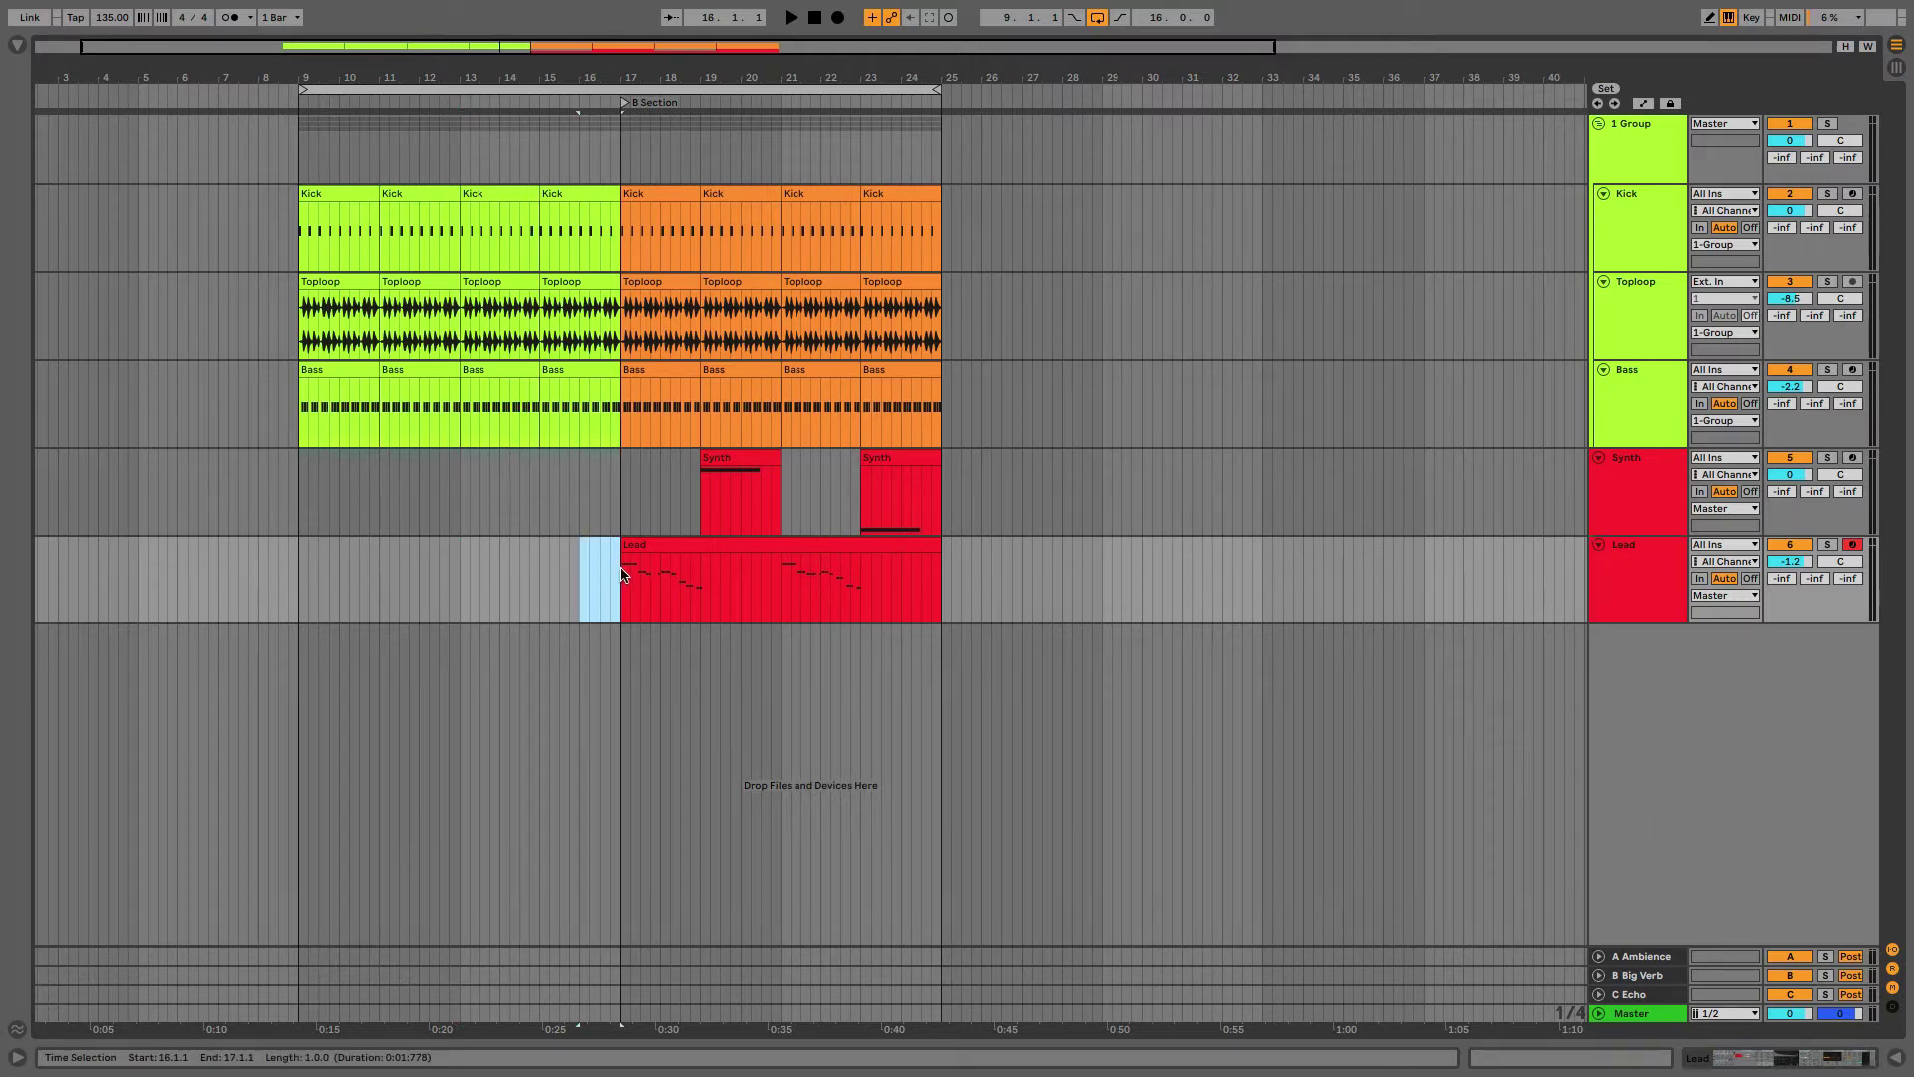
pyautogui.click(1635, 589)
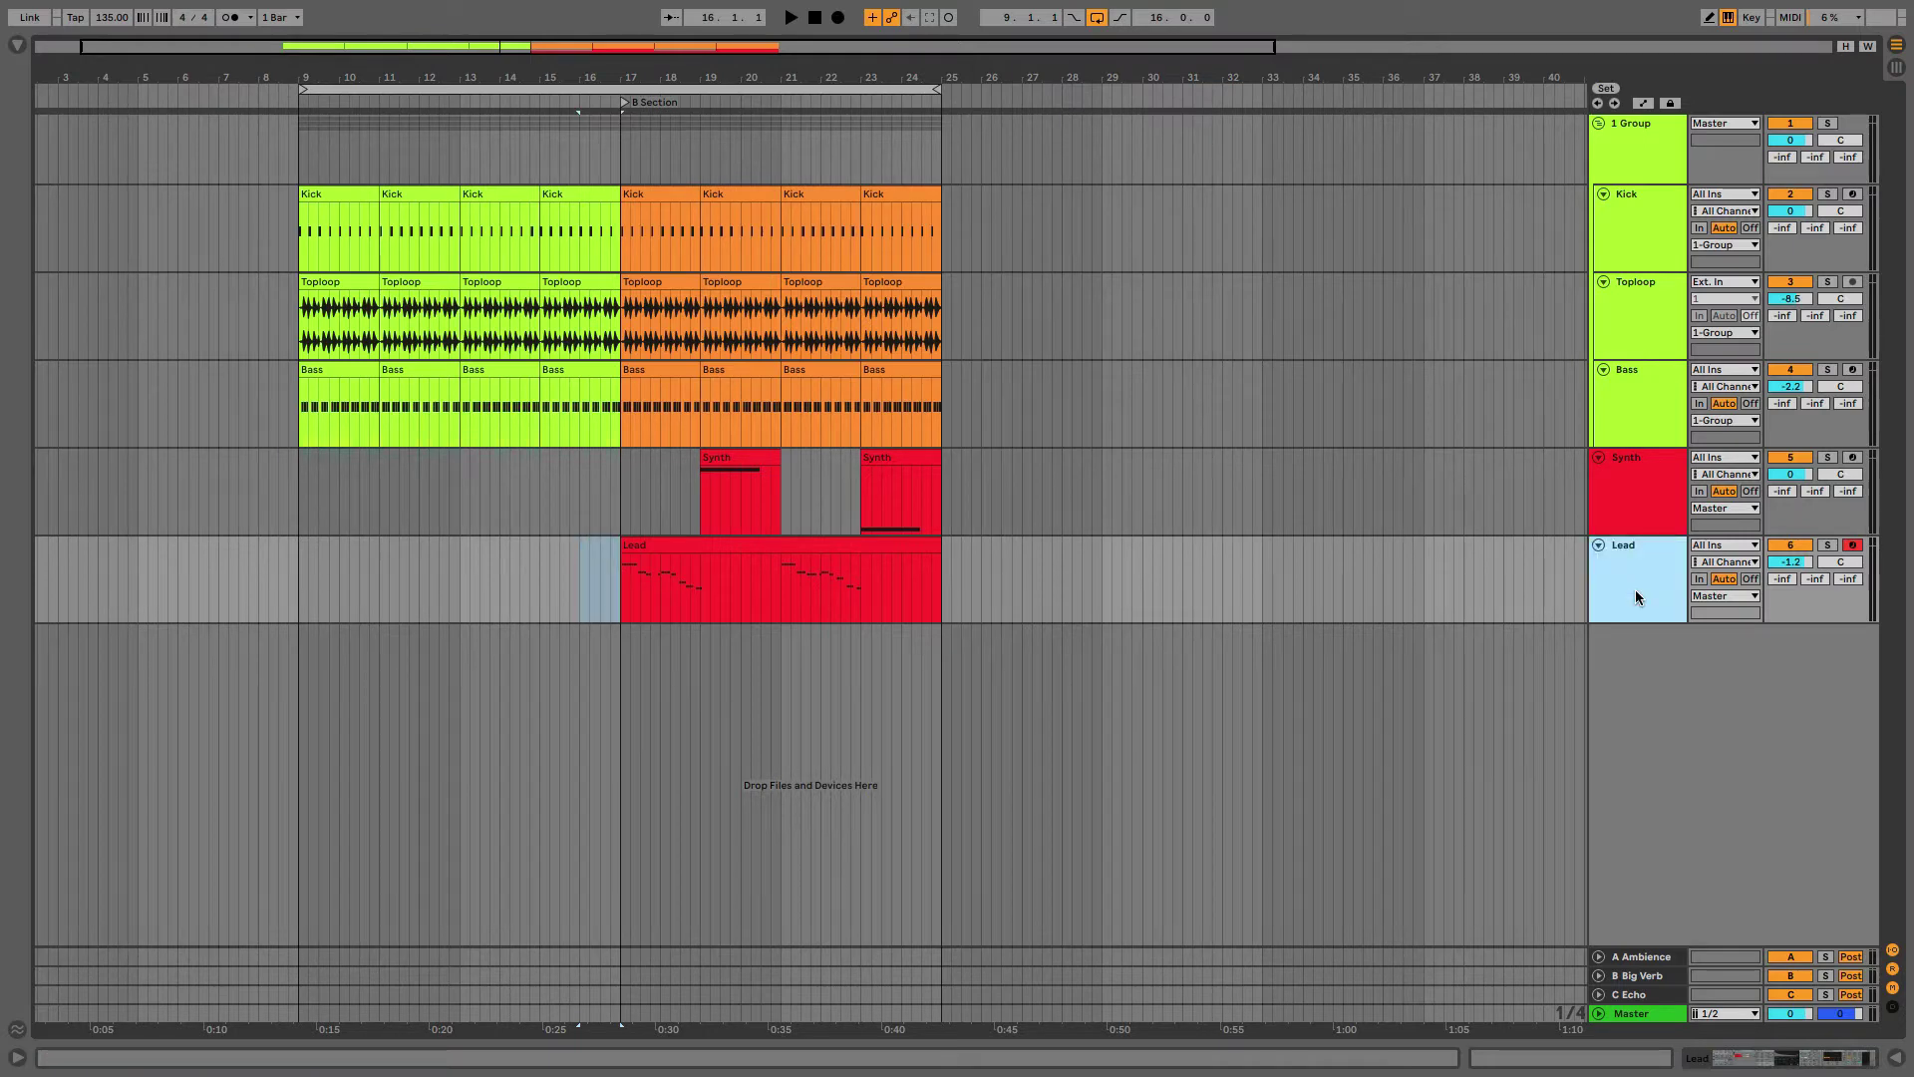
pyautogui.hotkey('ctrl', 't')
pyautogui.click(1726, 634)
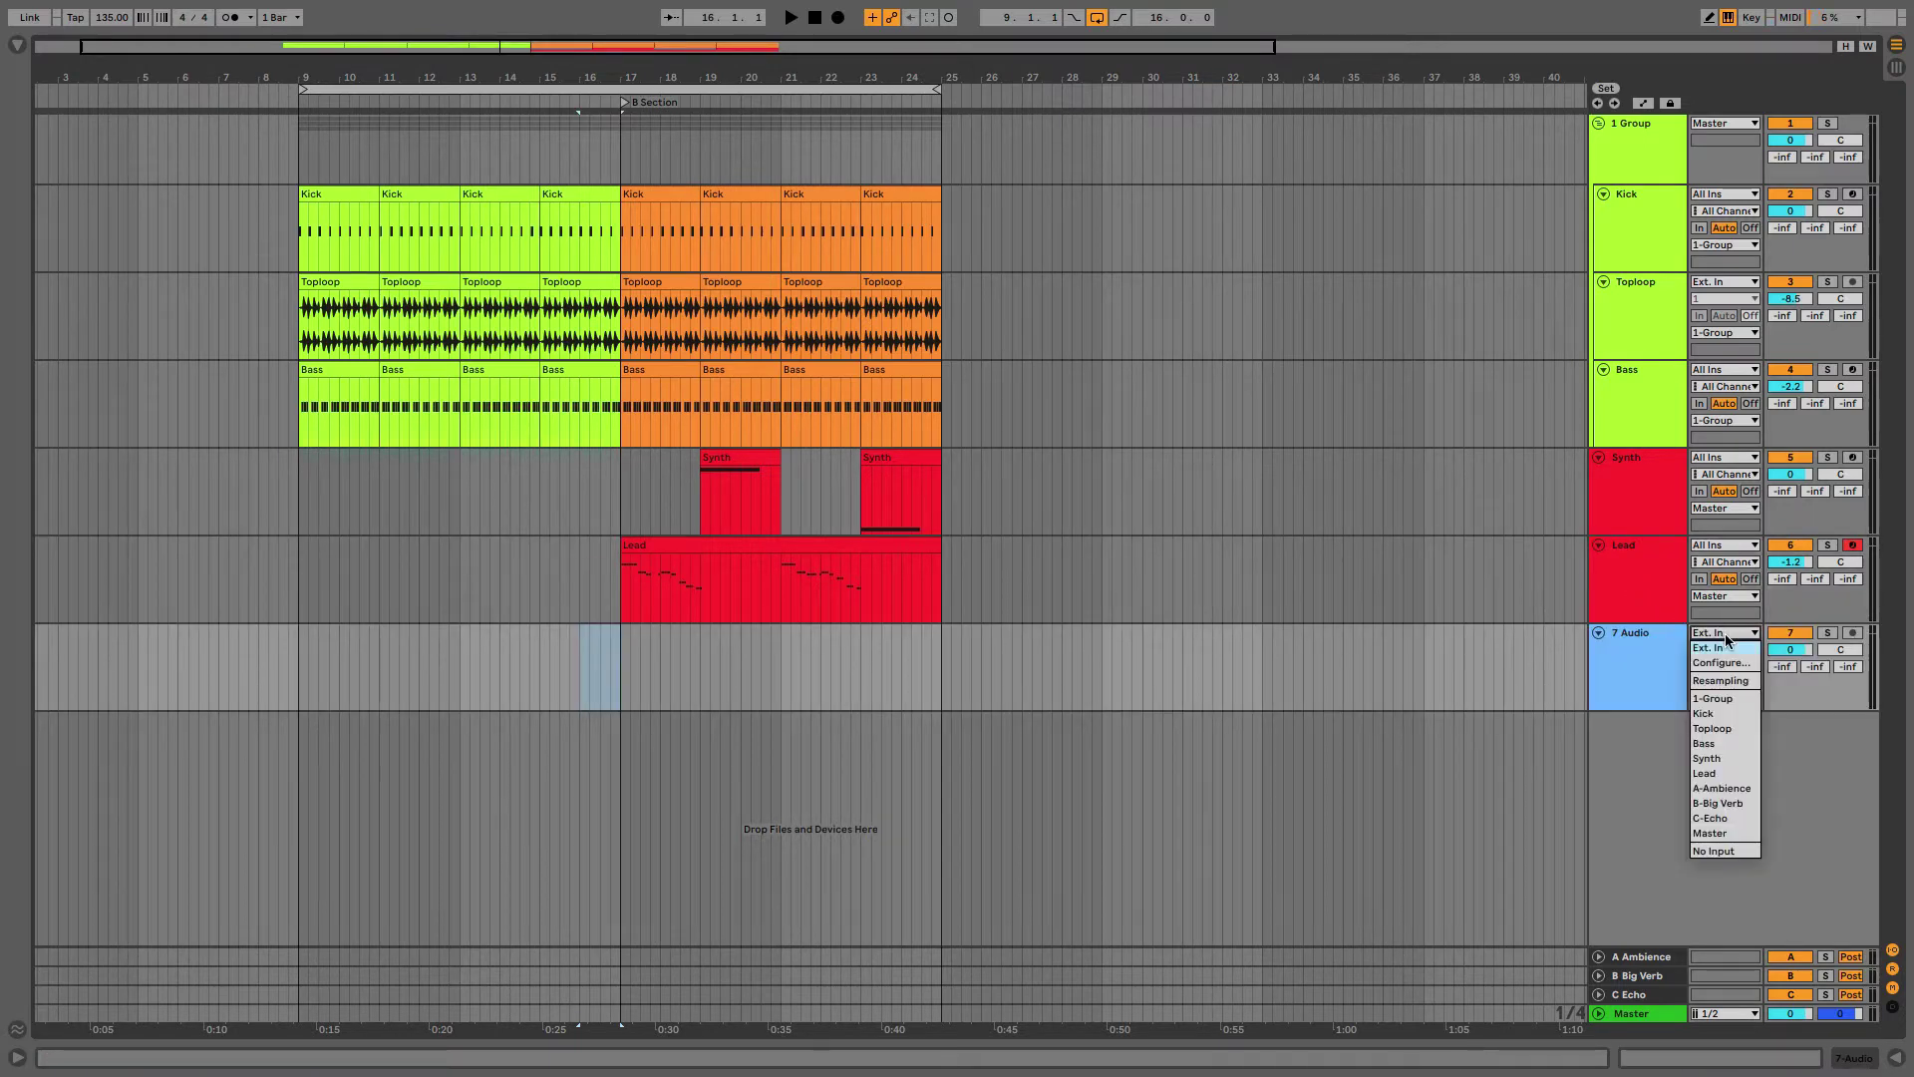
pyautogui.click(1732, 682)
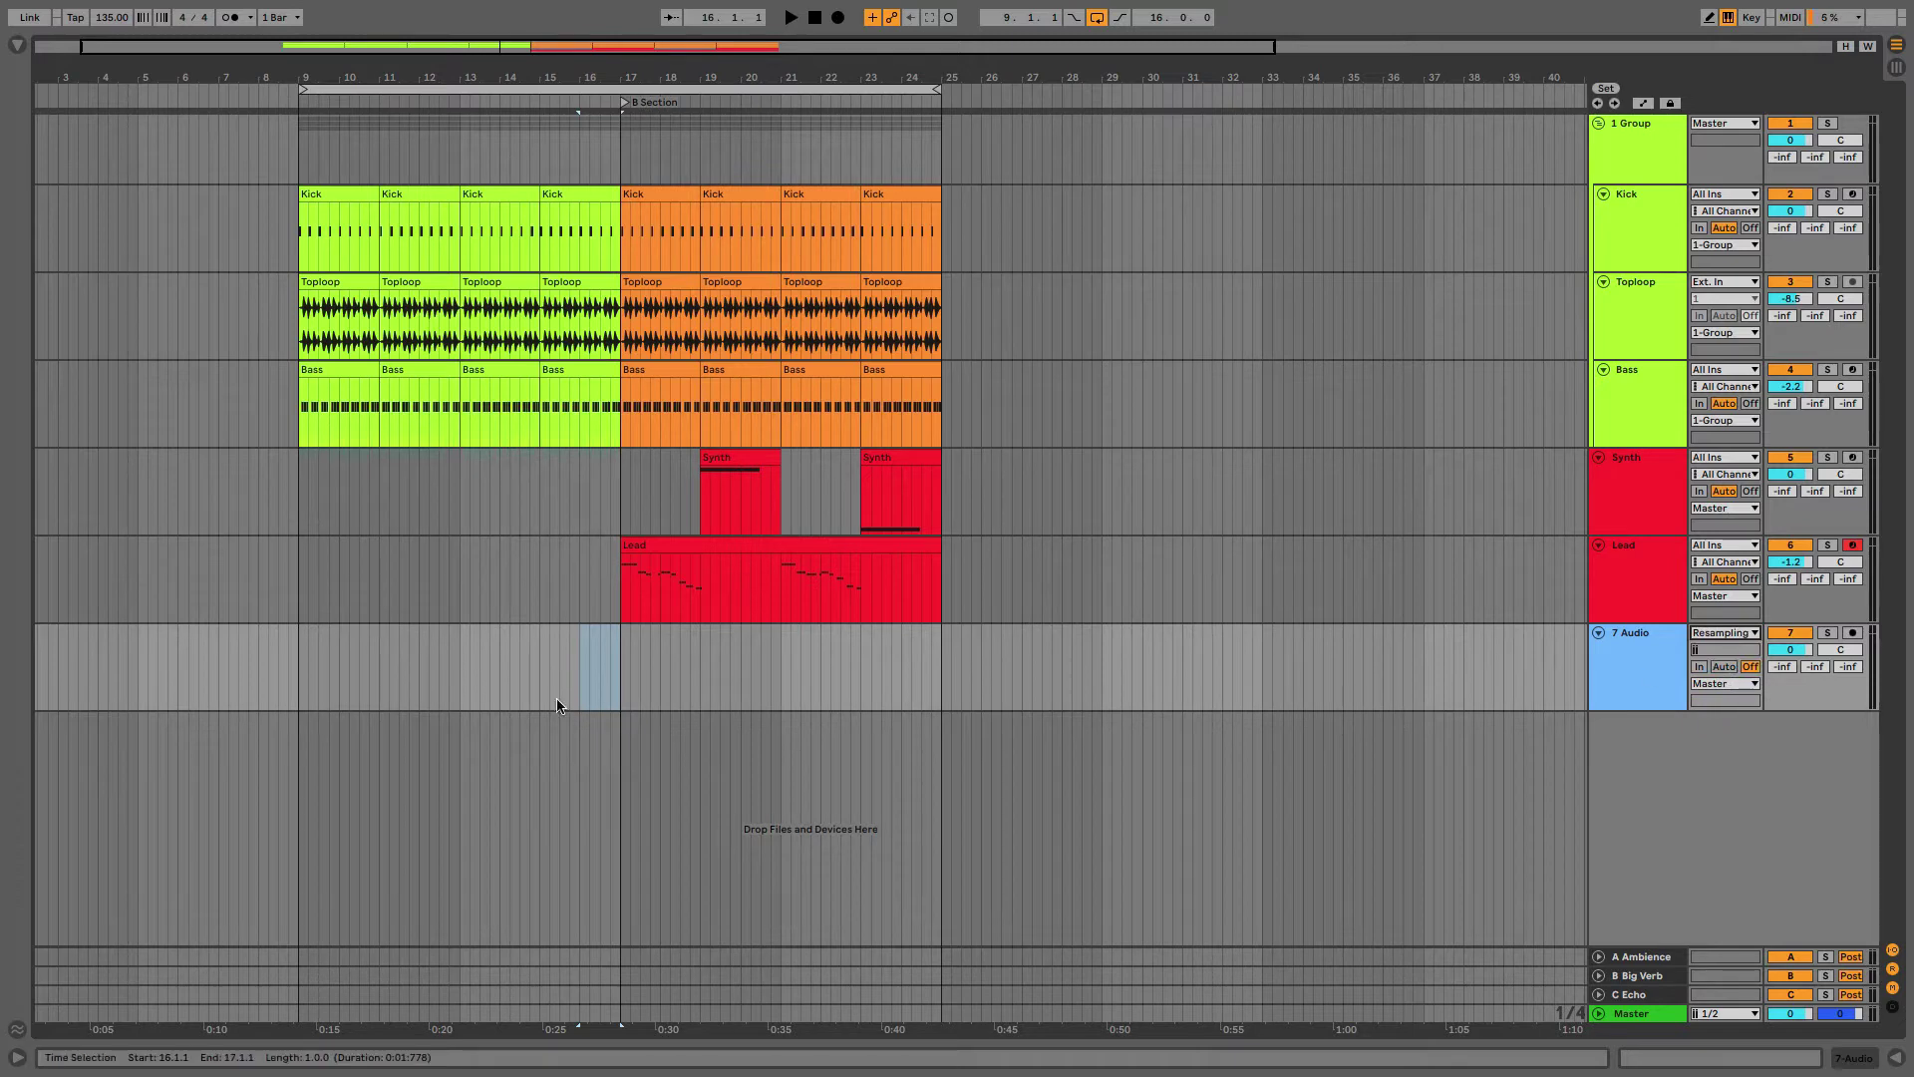
pyautogui.click(1852, 633)
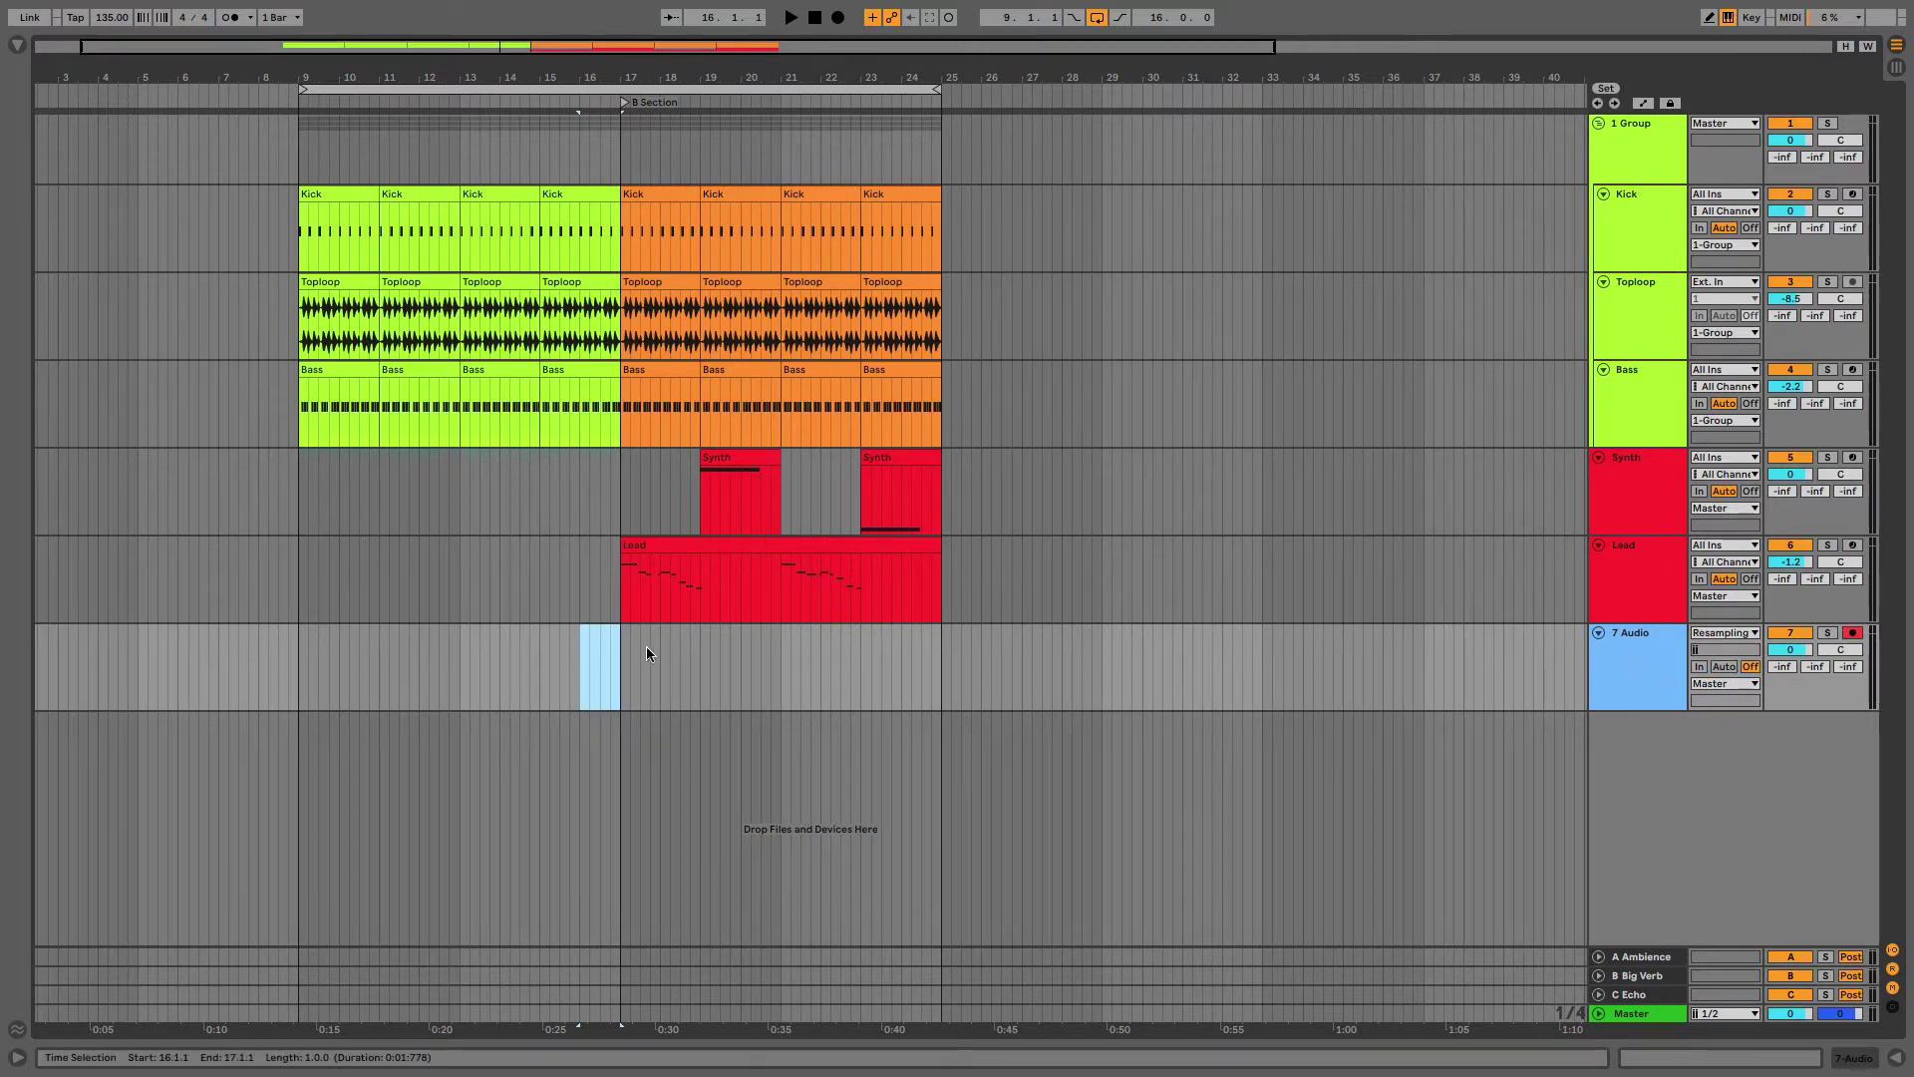
pyautogui.click(838, 18)
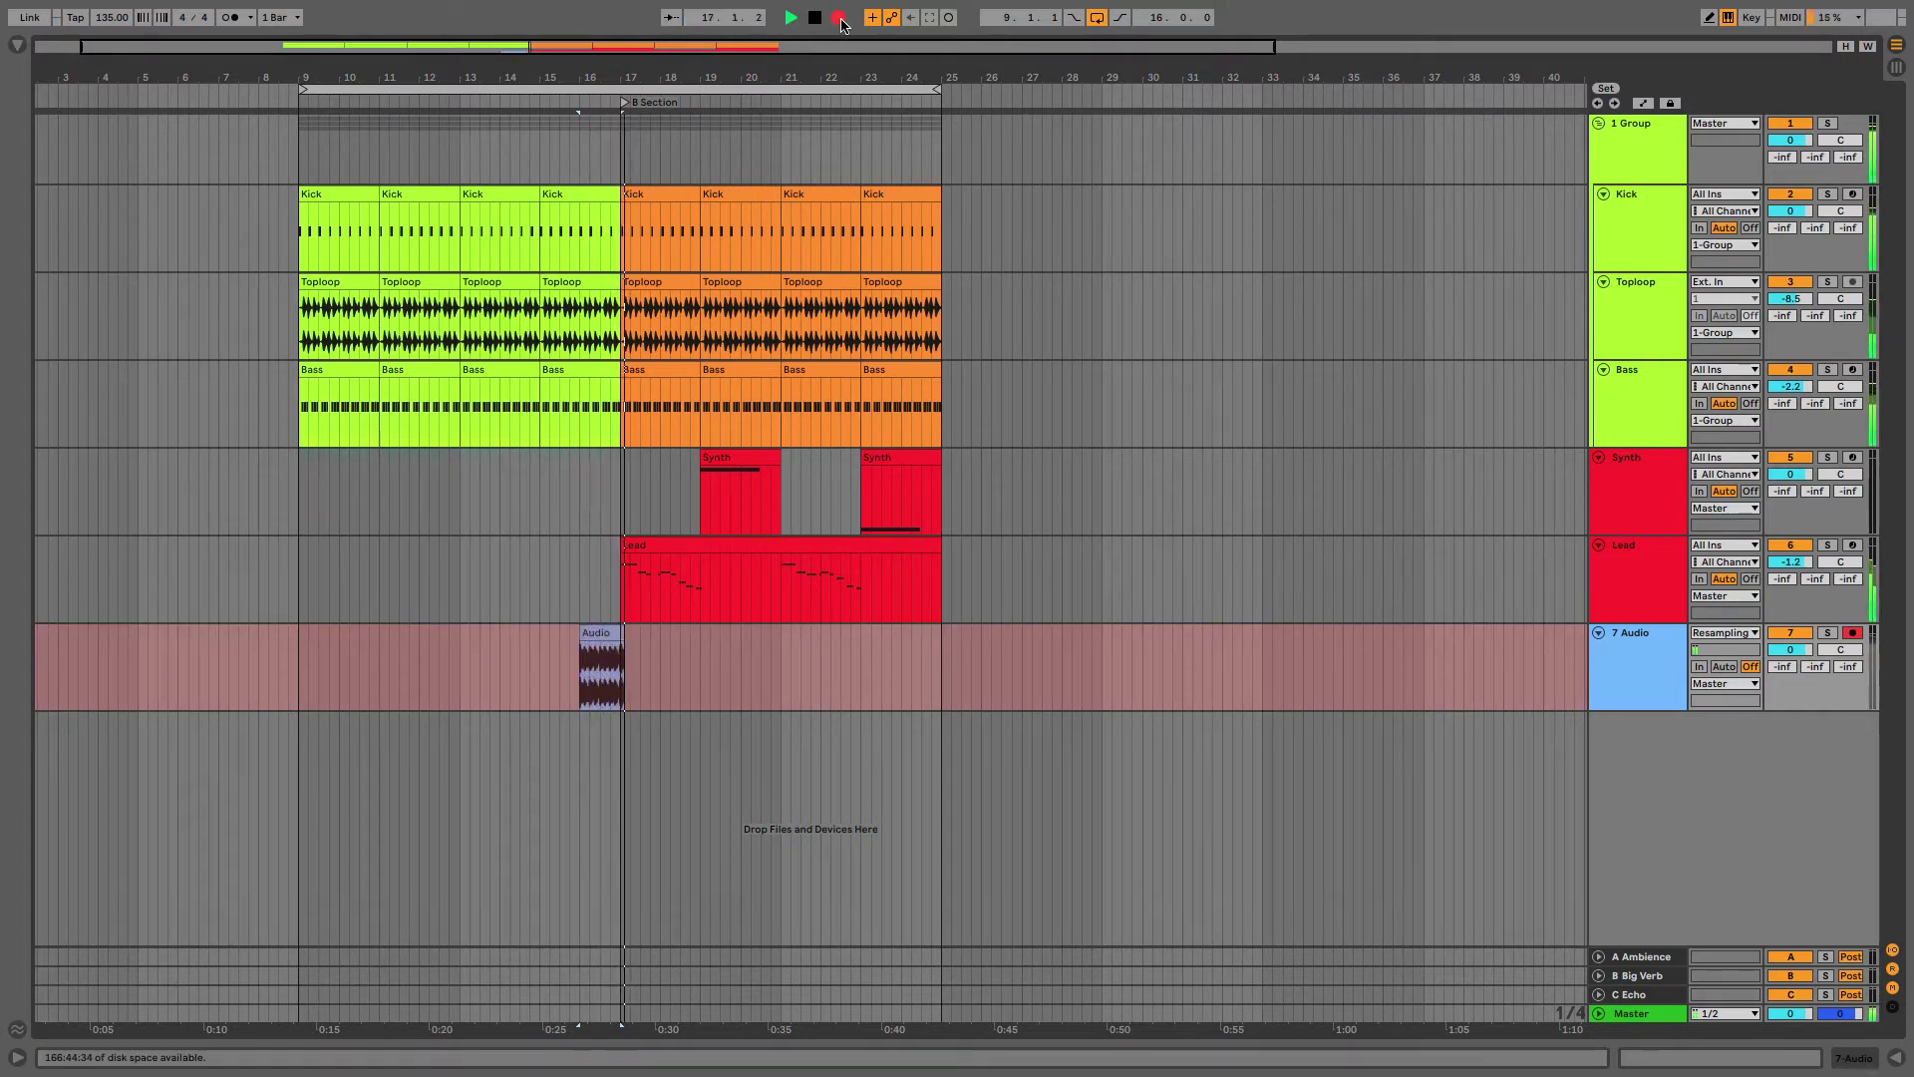
pyautogui.press('space')
# Step: Trim the recorded clip and shorten the last Kick, Toploop and Bass clips to bar 16
pyautogui.moveTo(623, 639); pyautogui.dragTo(620, 639)
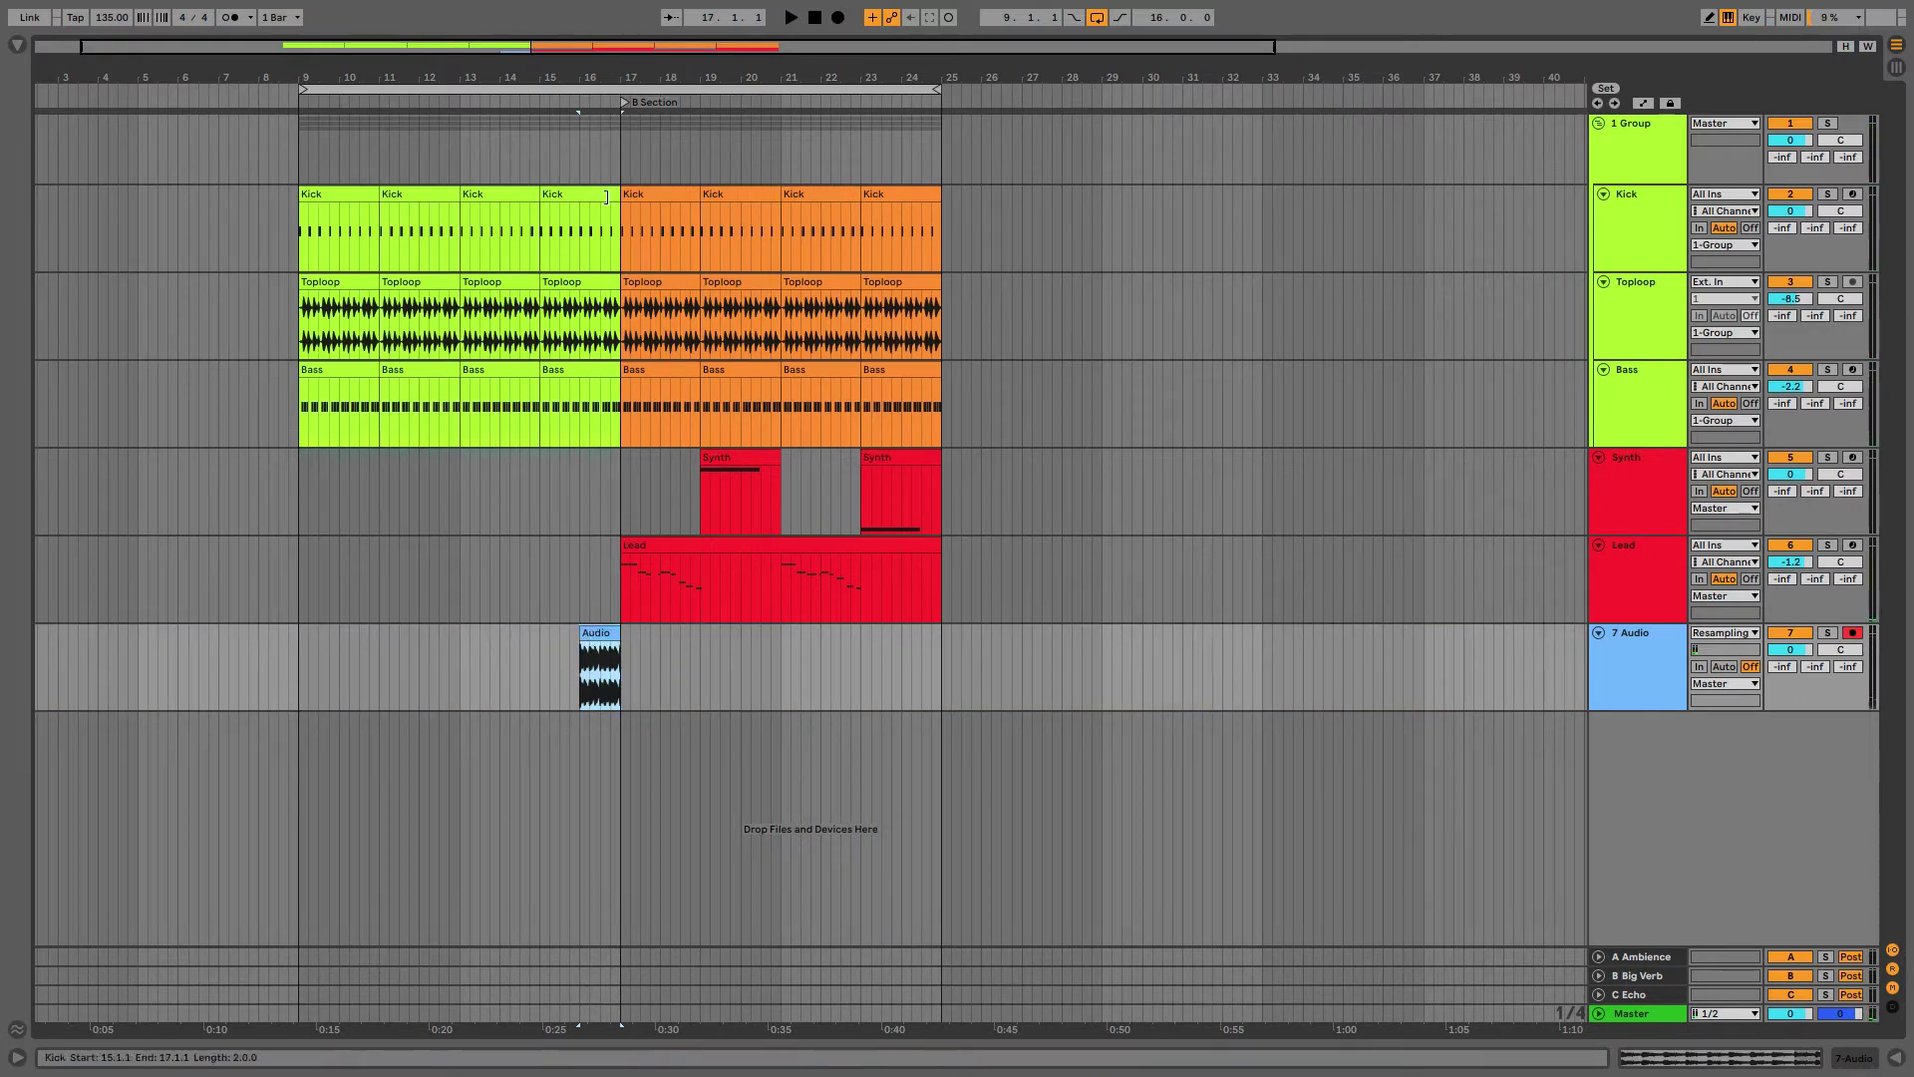
pyautogui.moveTo(619, 195); pyautogui.dragTo(581, 194)
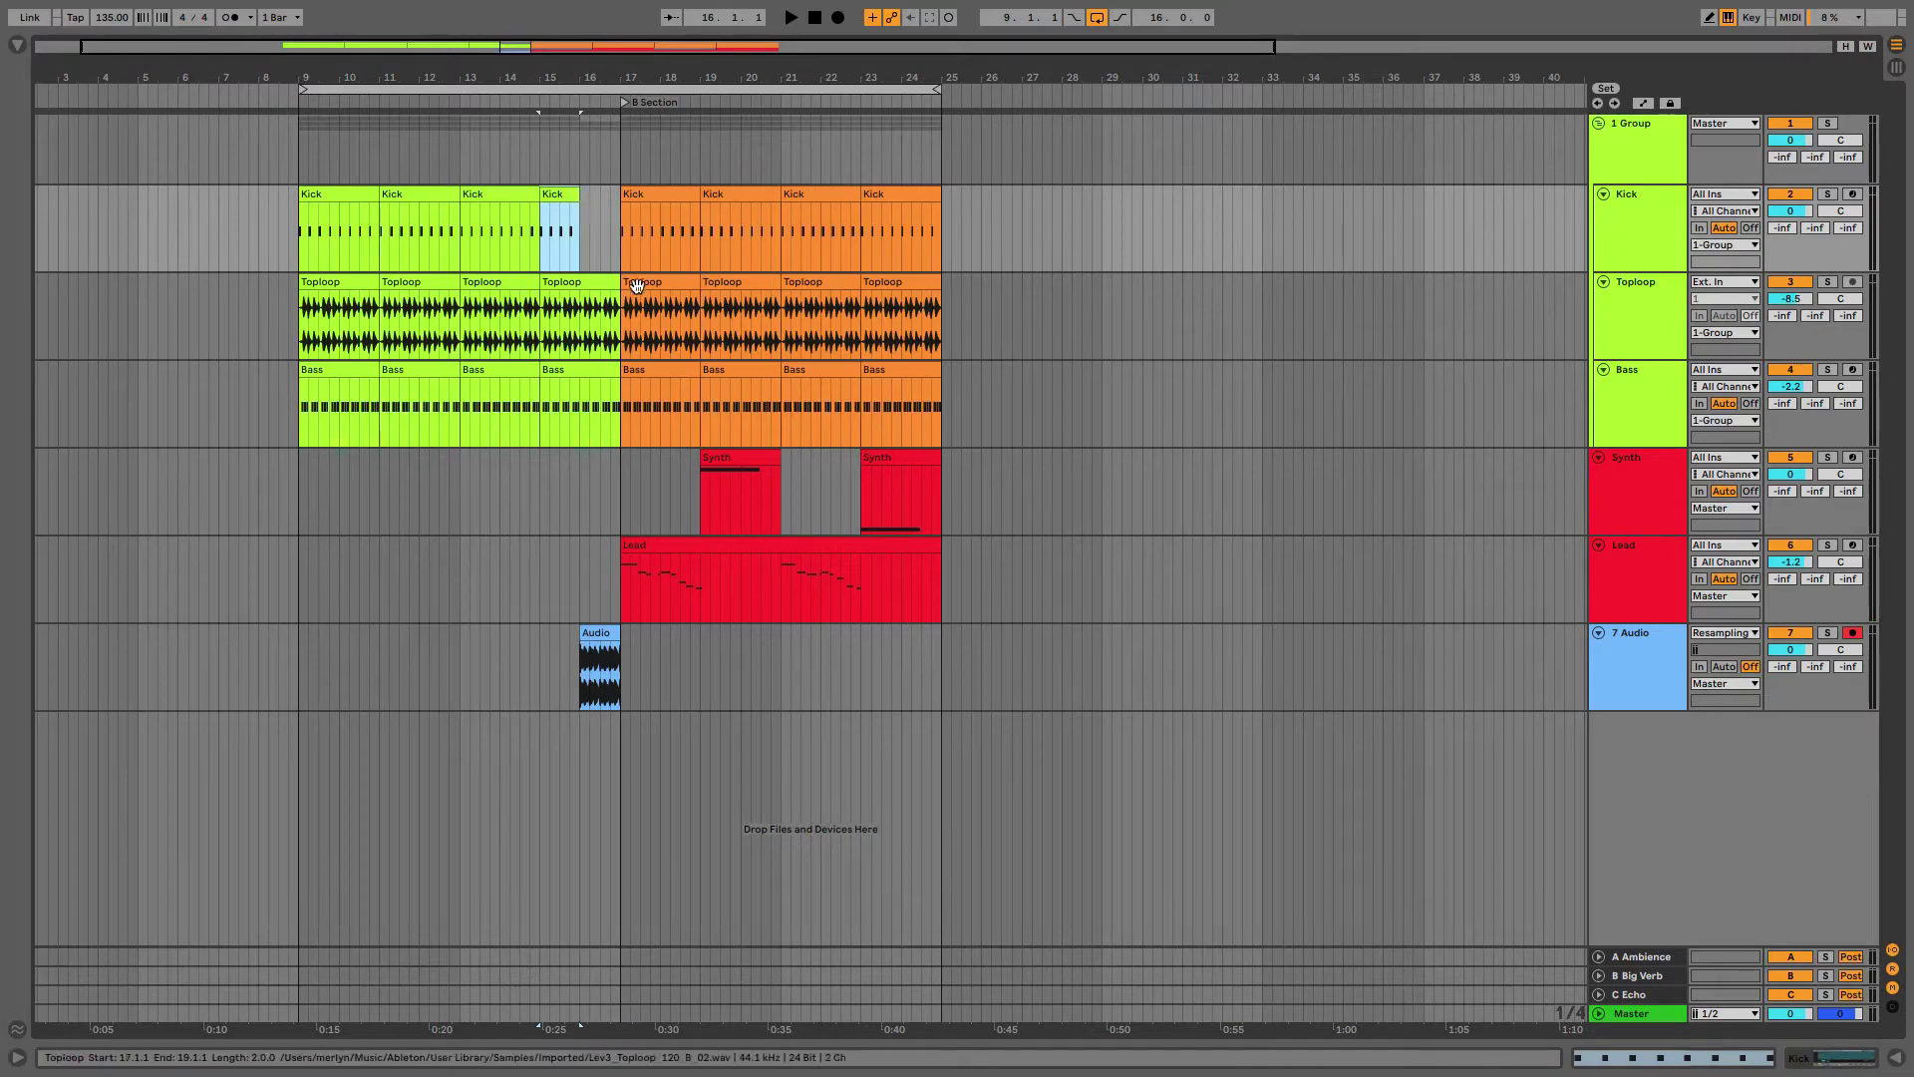
pyautogui.moveTo(619, 289); pyautogui.dragTo(581, 290)
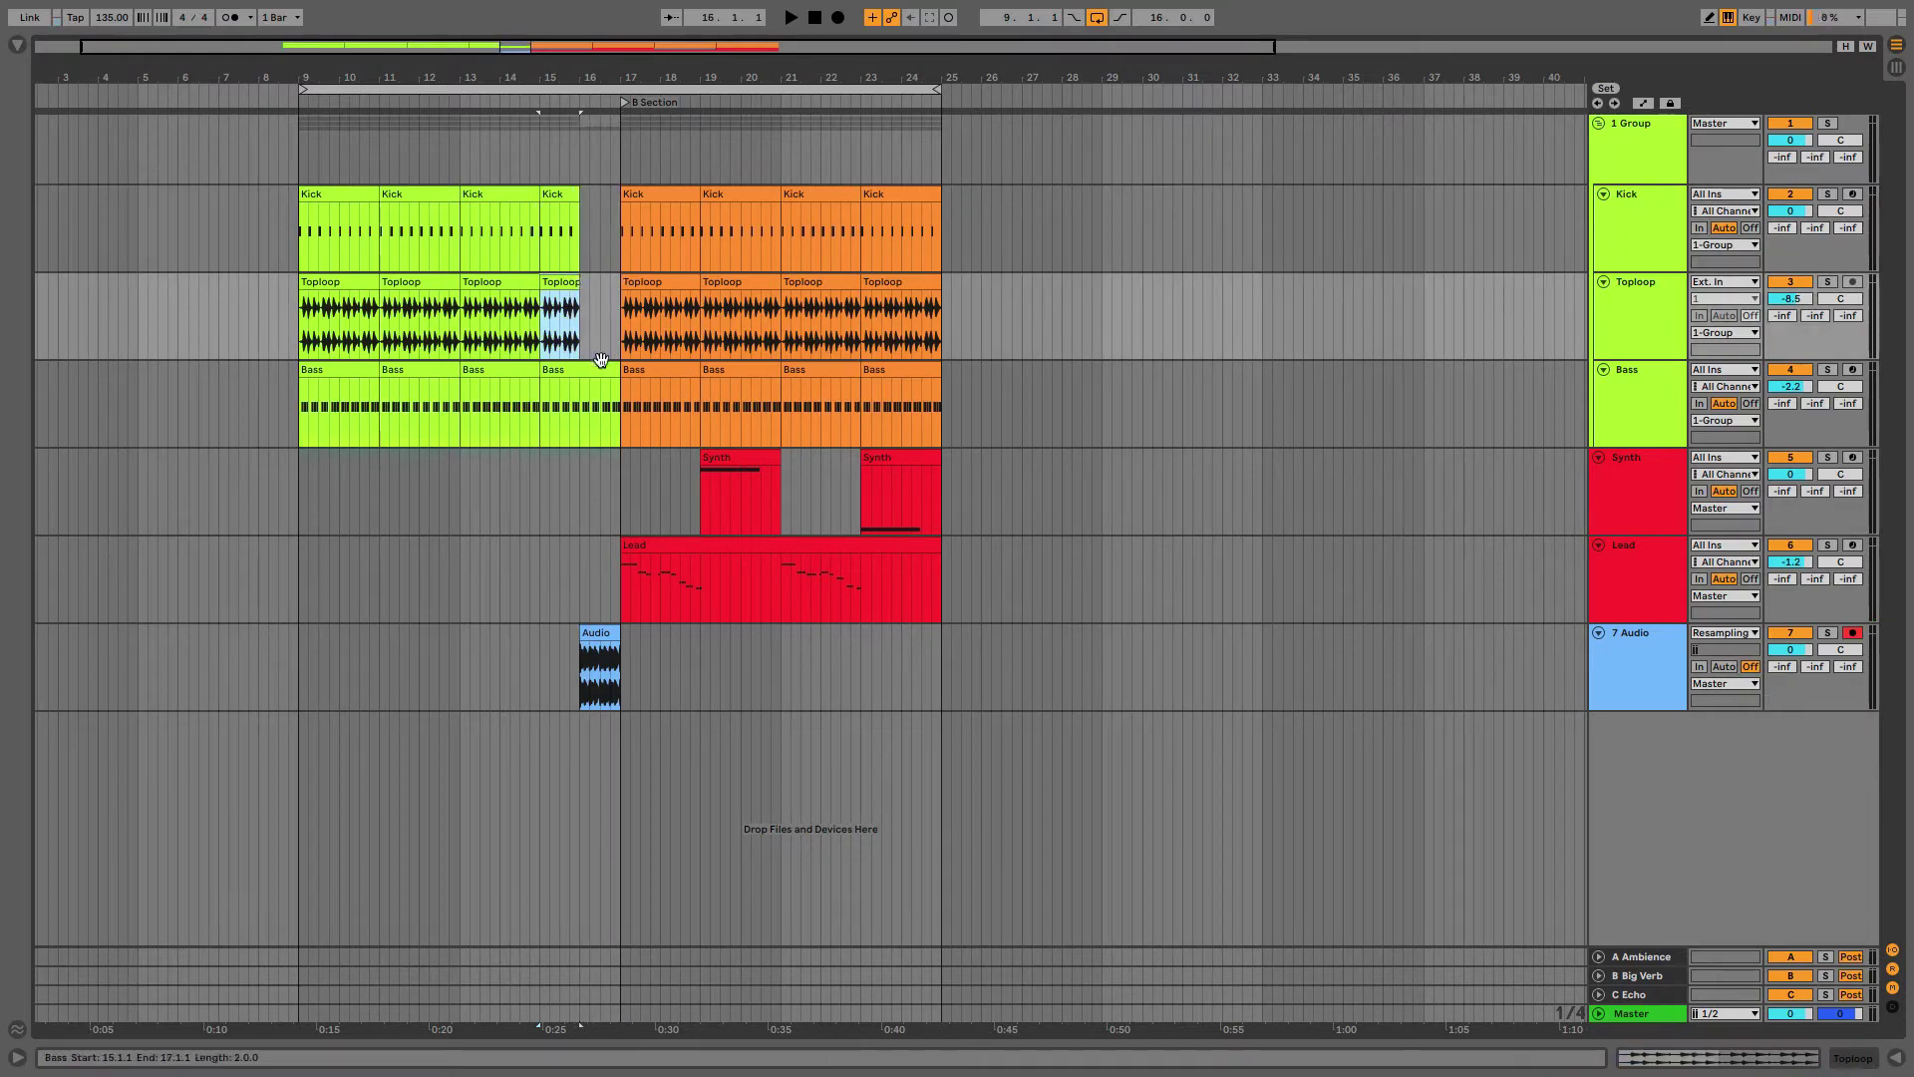
pyautogui.moveTo(619, 371); pyautogui.dragTo(580, 371)
pyautogui.click(612, 502)
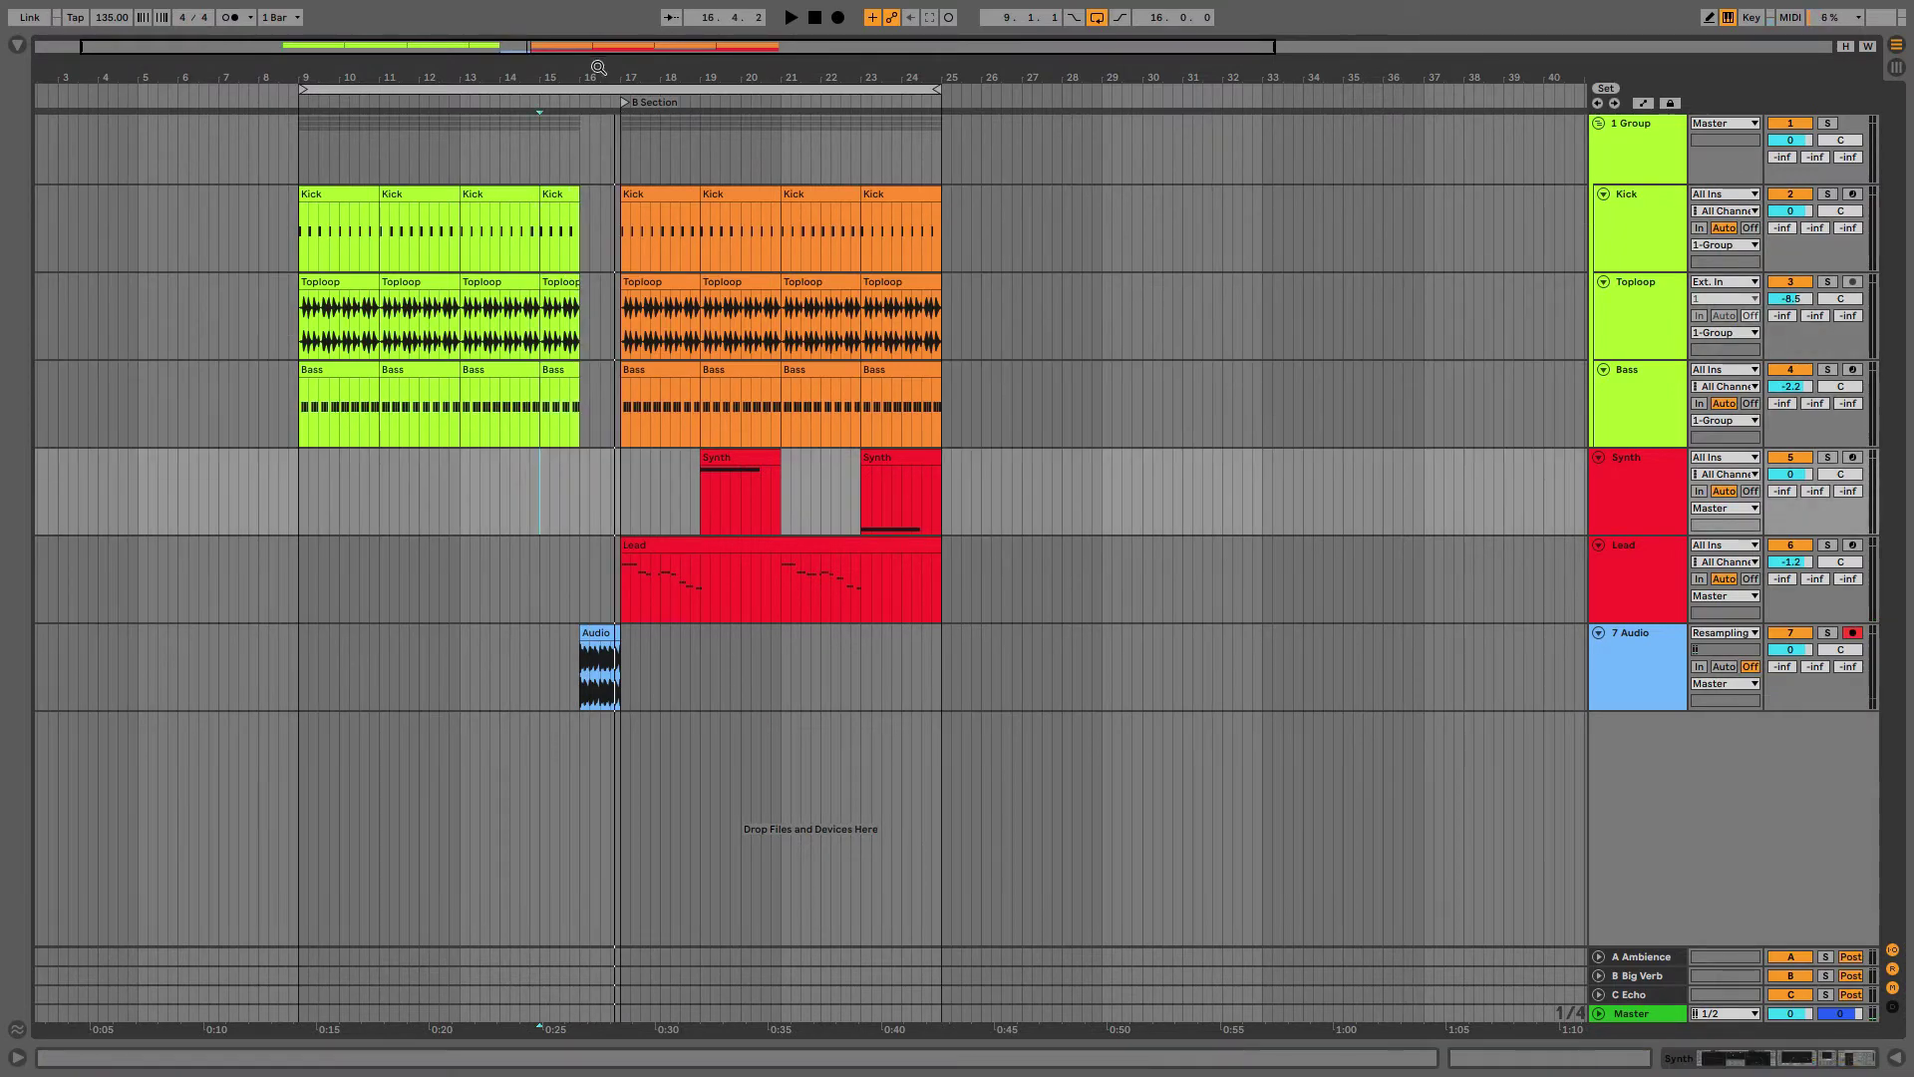
# Step: Set the resampled Audio clip's warp mode to Complex Pro
pyautogui.press('+')
pyautogui.press('+')
pyautogui.press('+')
pyautogui.press('+')
pyautogui.doubleClick(642, 628)
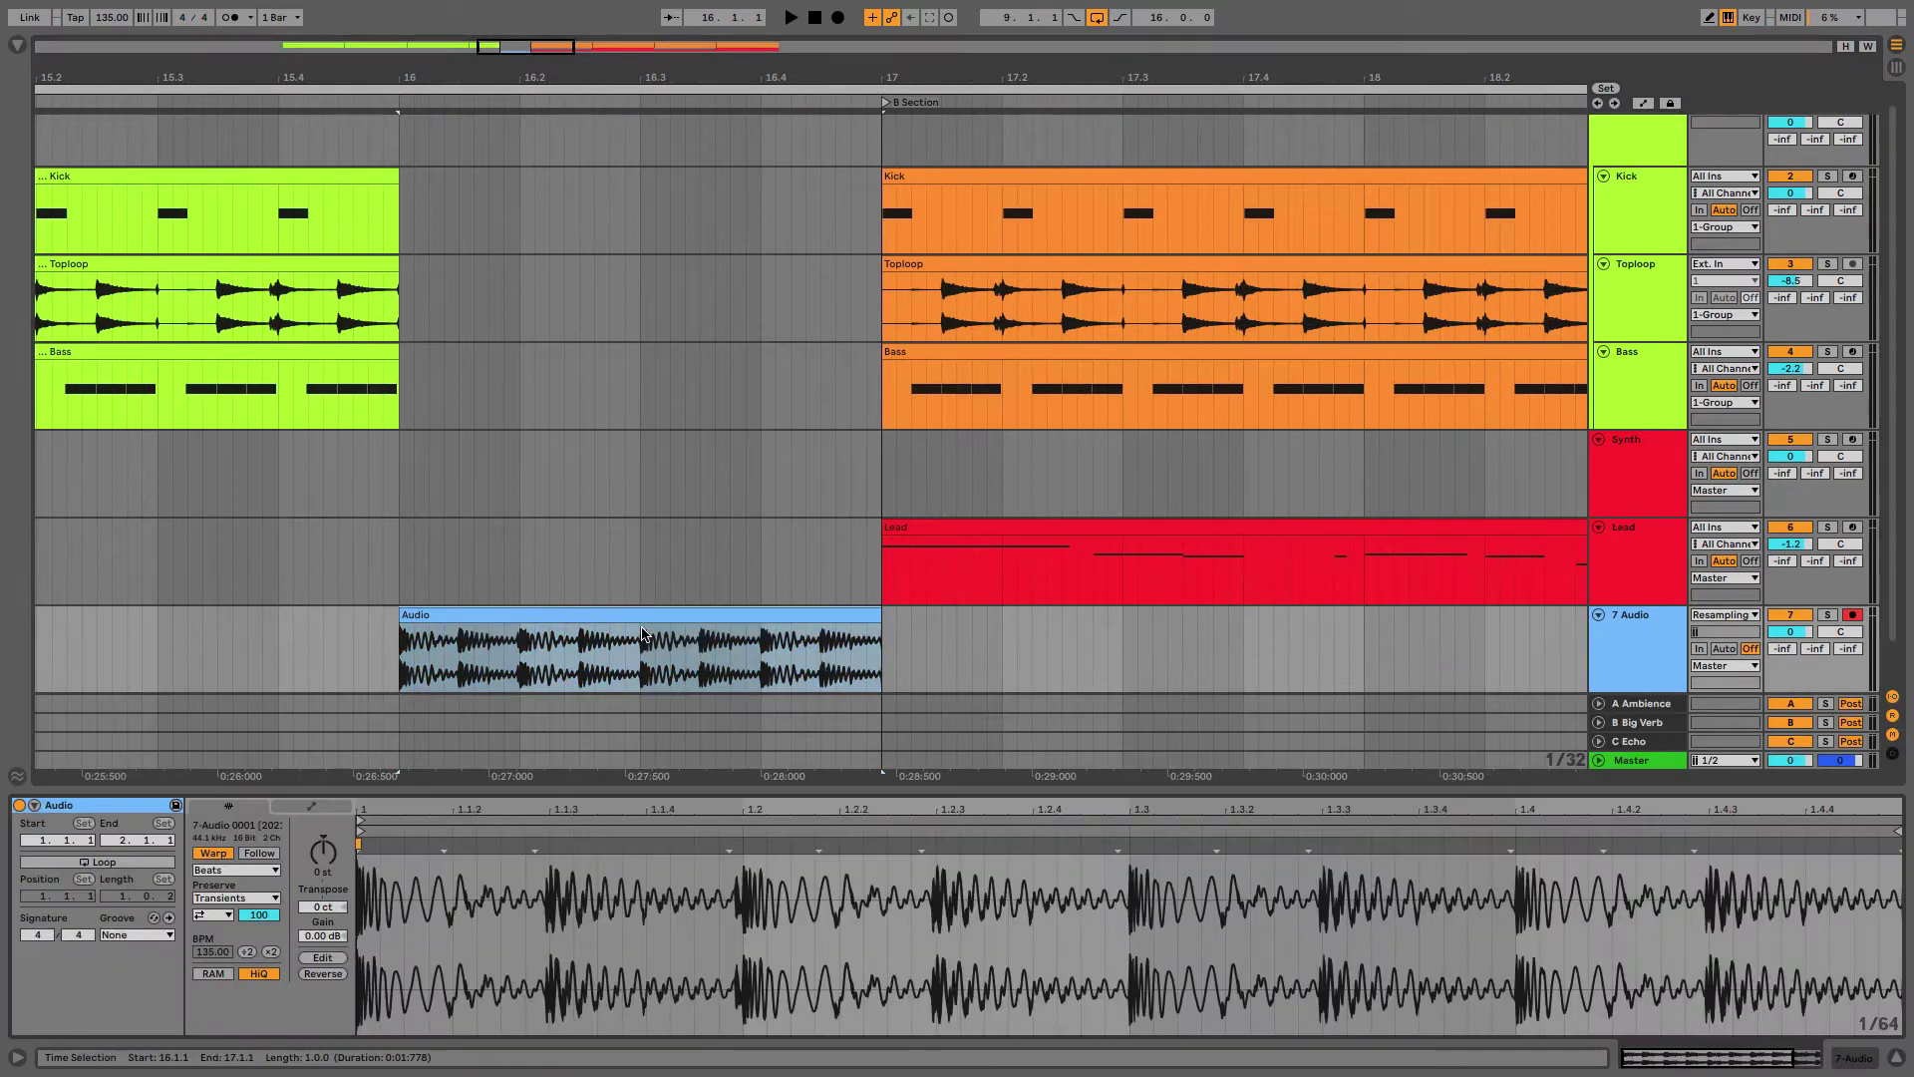
pyautogui.click(213, 872)
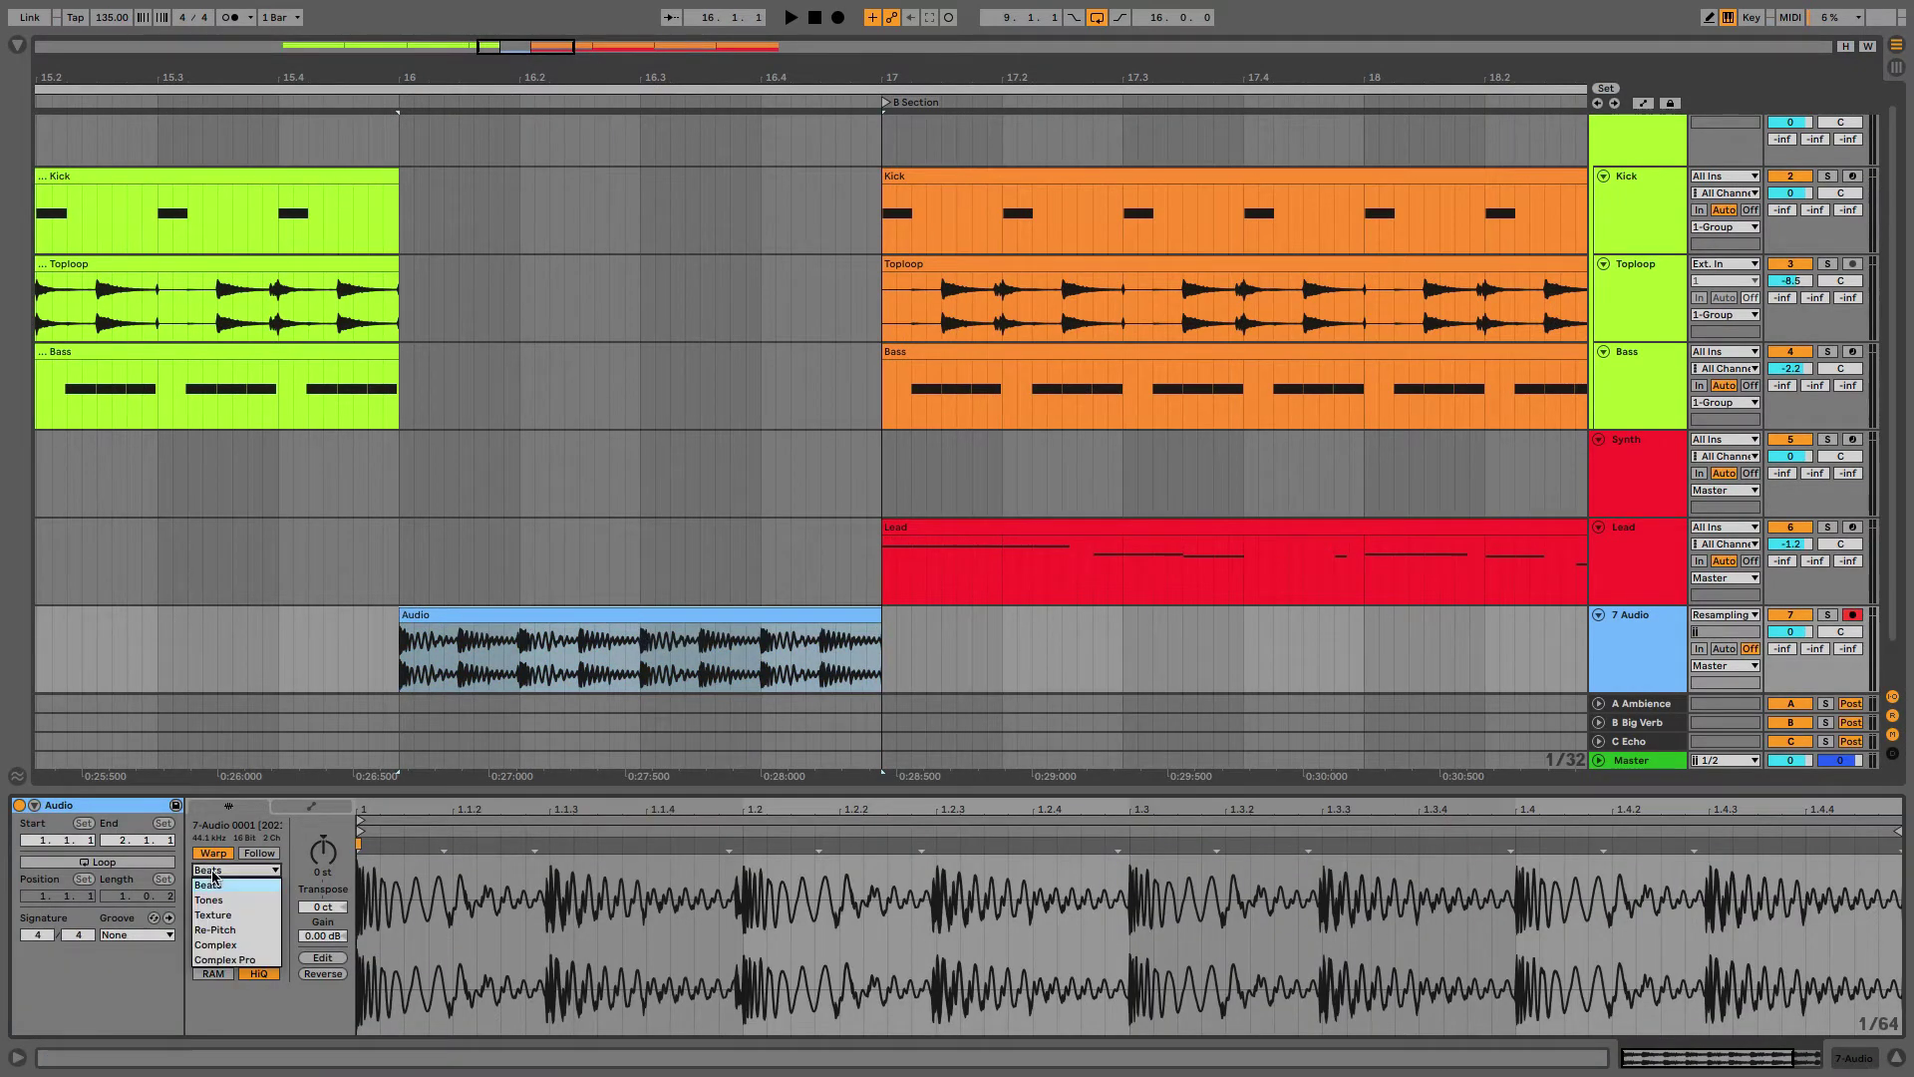
pyautogui.click(239, 961)
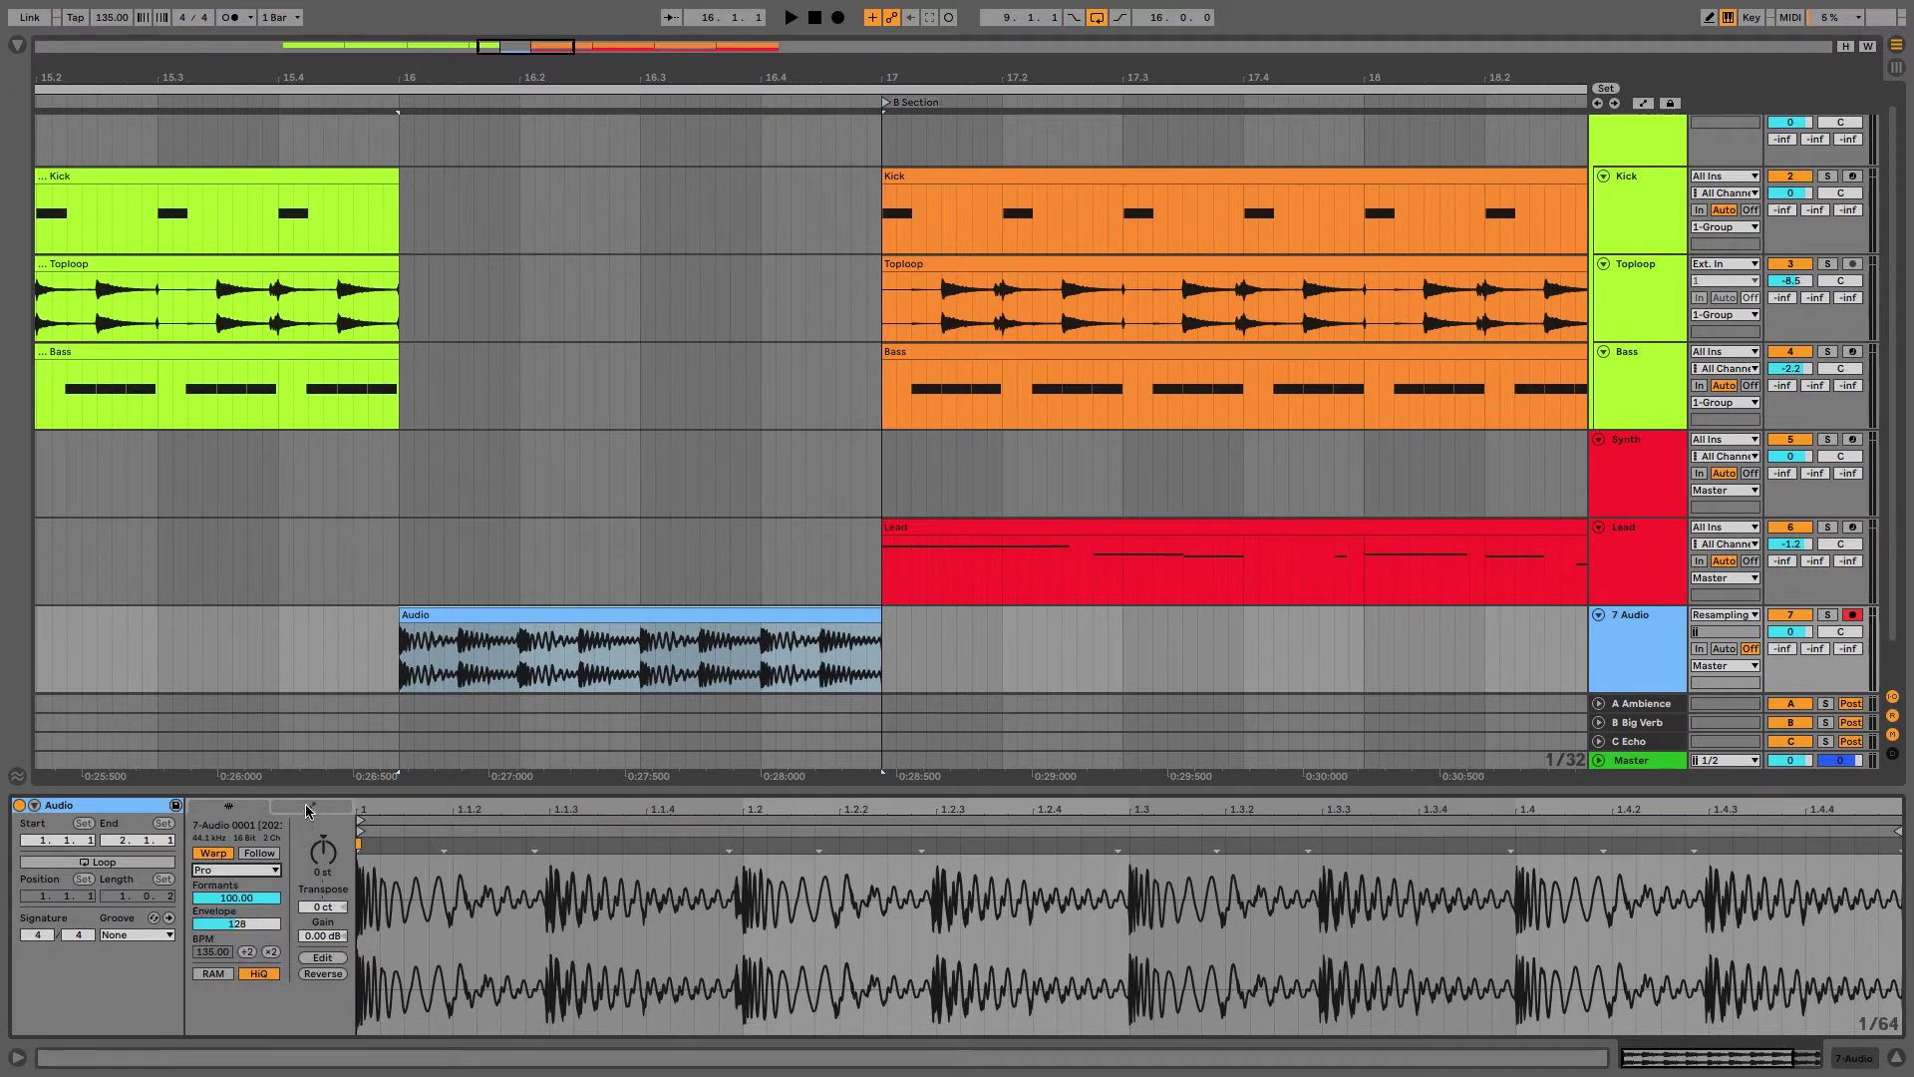
# Step: Draw a straight Transposition envelope ramping down to -11 st across the clip
pyautogui.click(309, 807)
pyautogui.click(309, 846)
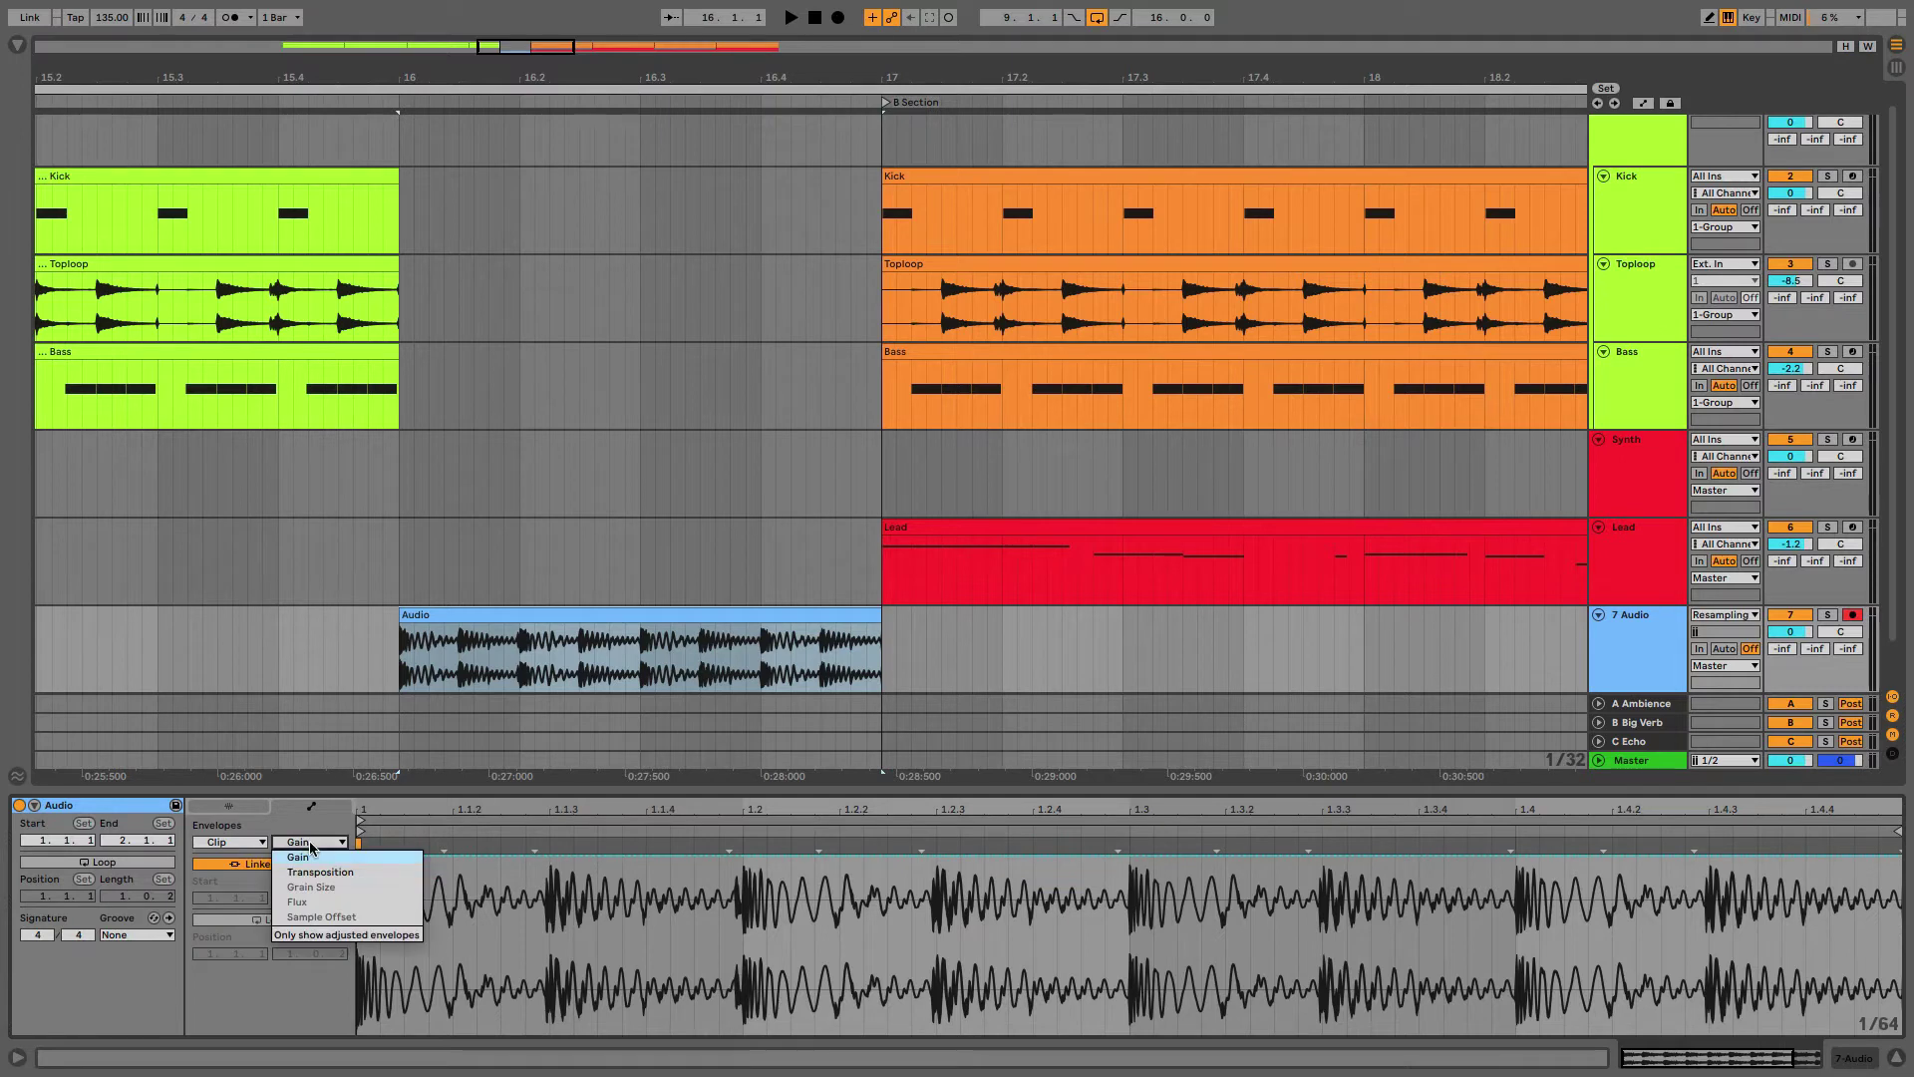
pyautogui.click(322, 874)
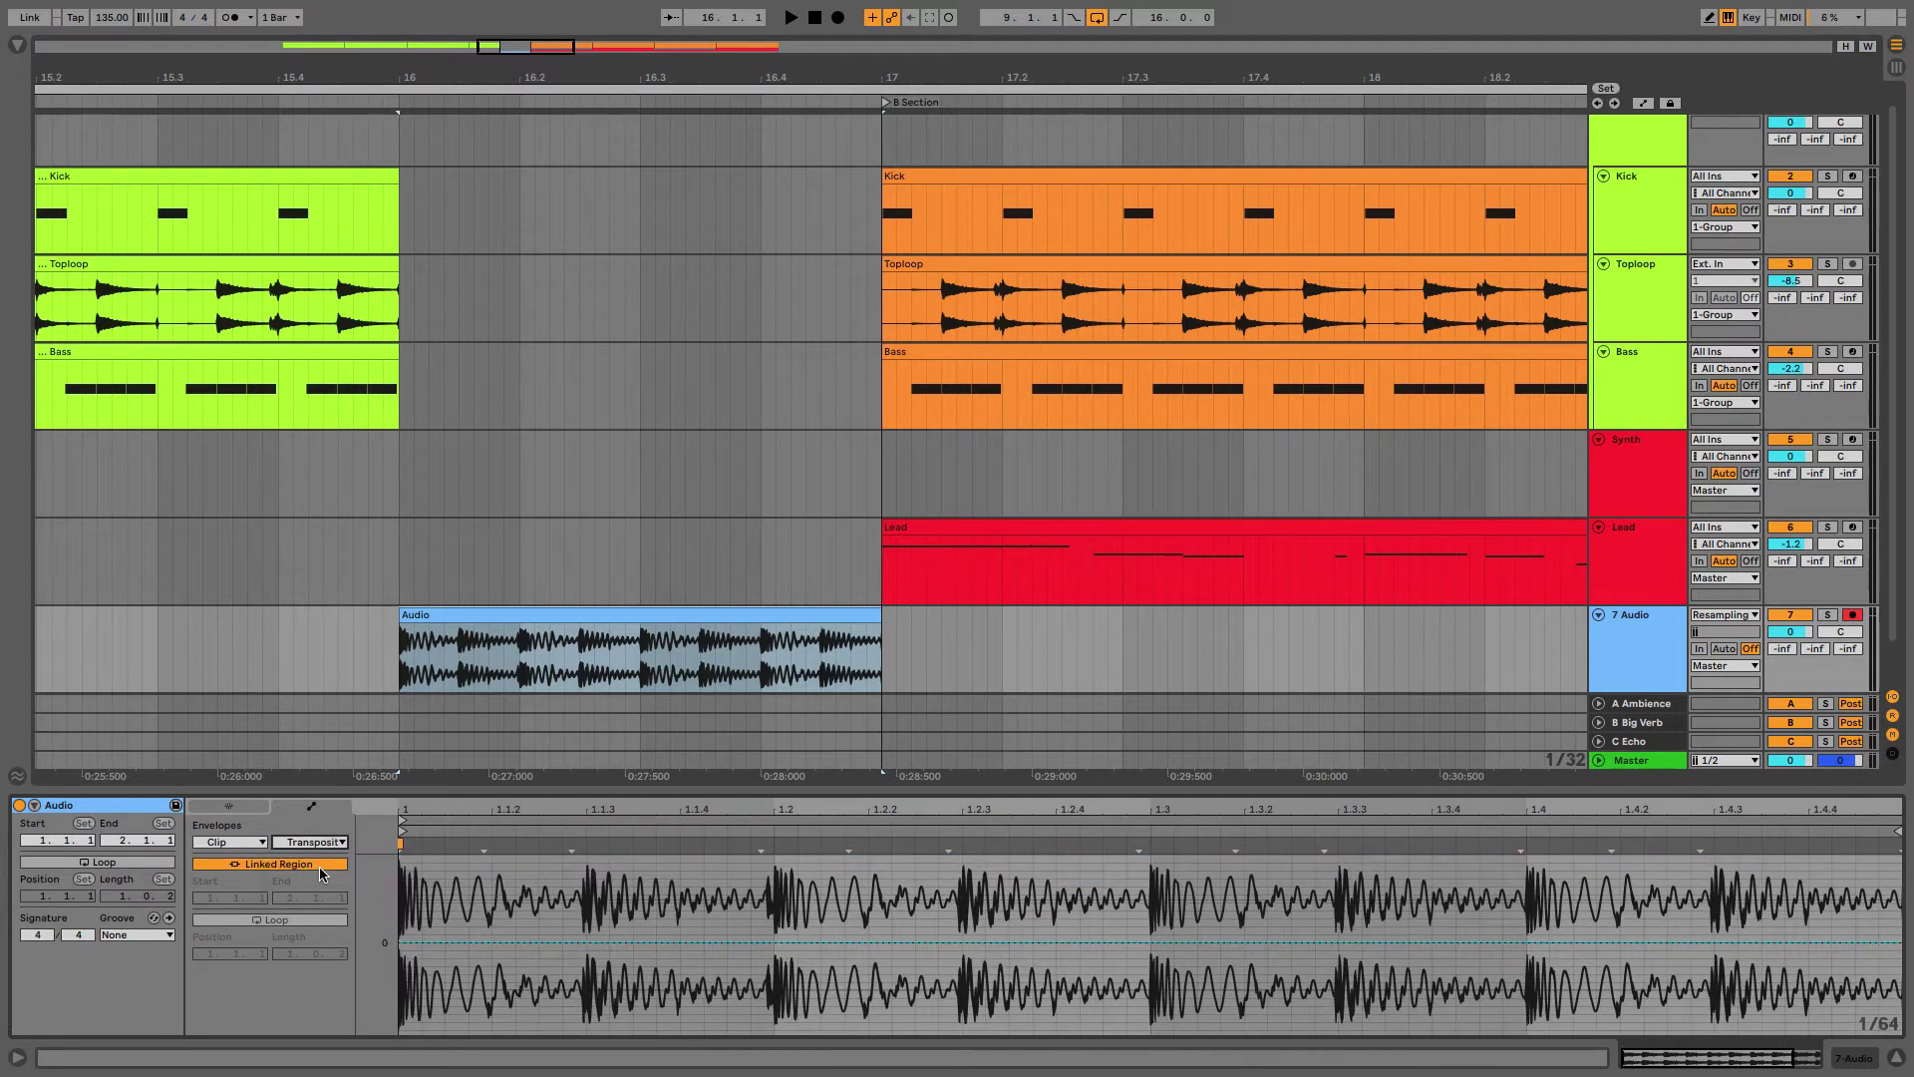
pyautogui.click(502, 942)
pyautogui.moveTo(1890, 943); pyautogui.dragTo(1890, 985)
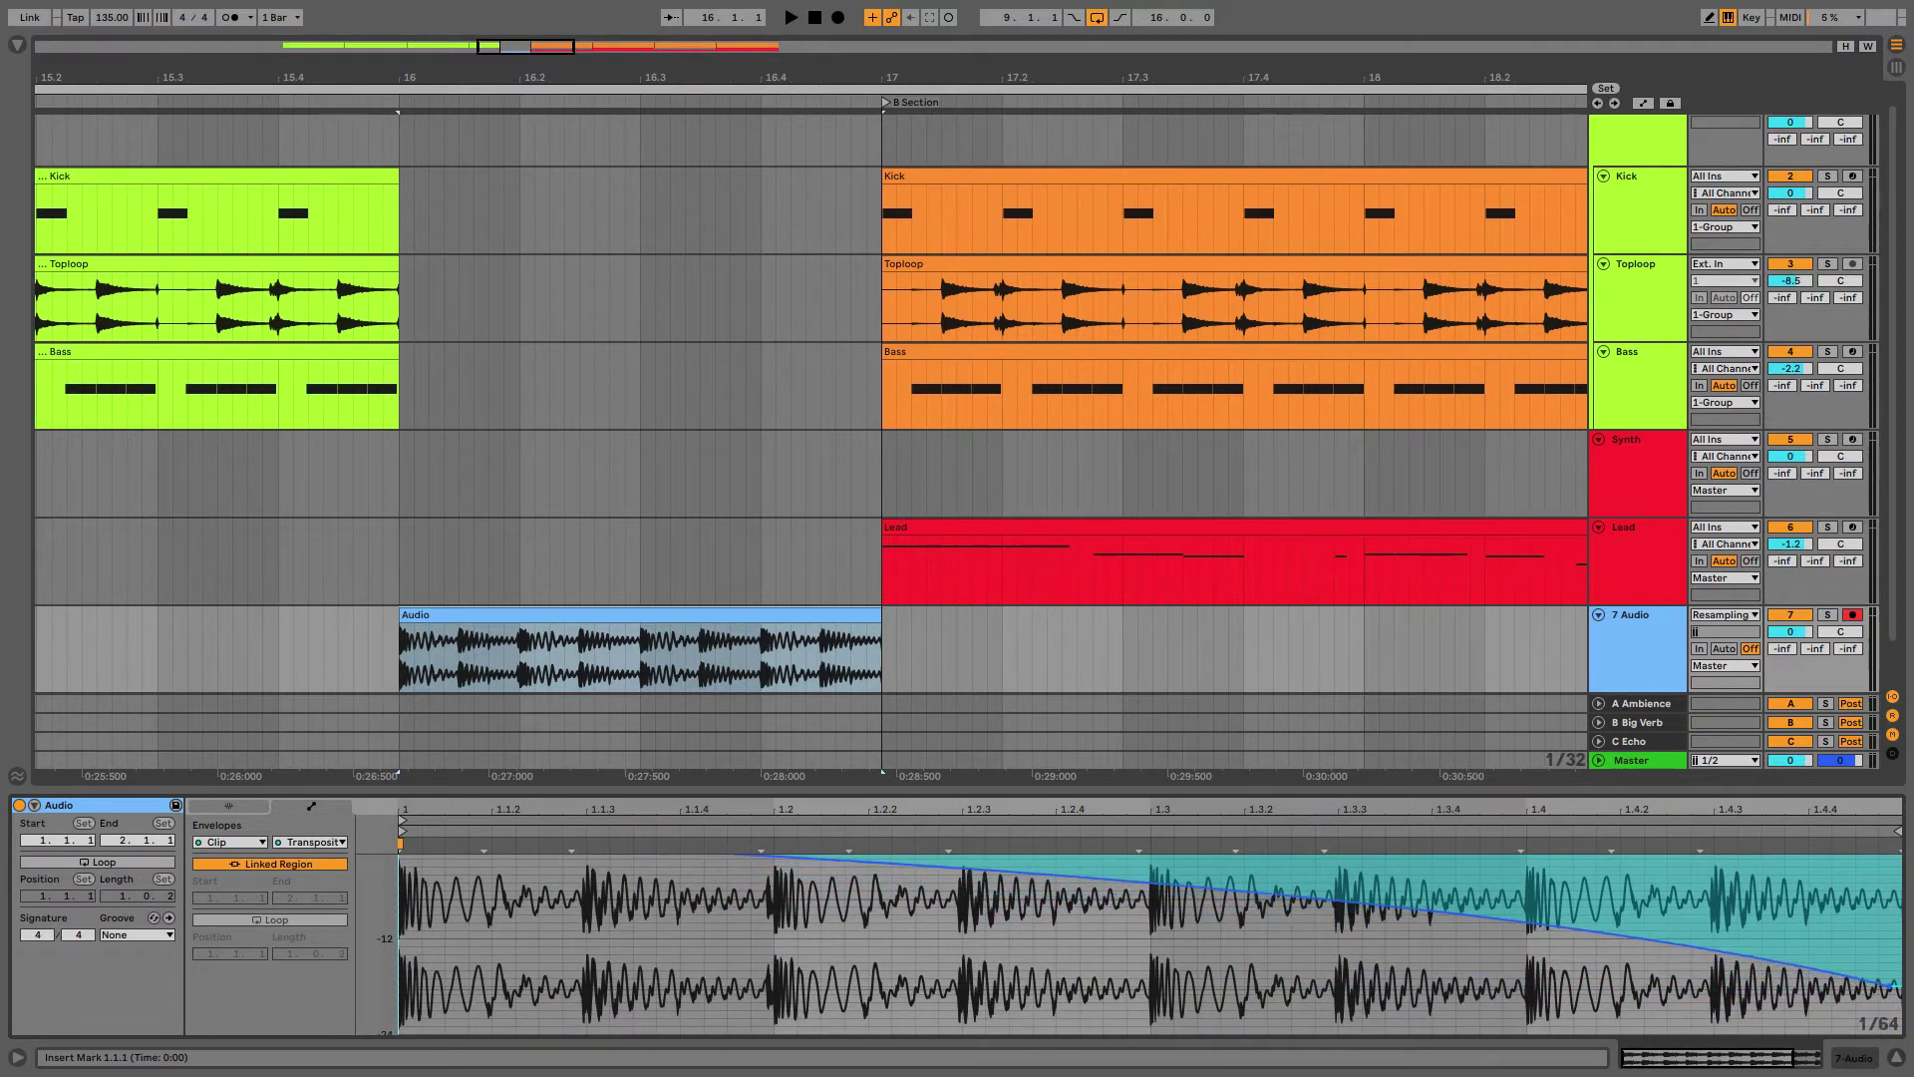
pyautogui.moveTo(1498, 944)
pyautogui.mouseDown()
pyautogui.moveTo(1499, 919)
pyautogui.moveTo(1476, 955)
pyautogui.mouseUp()
pyautogui.hotkey('ctrl', 'z')
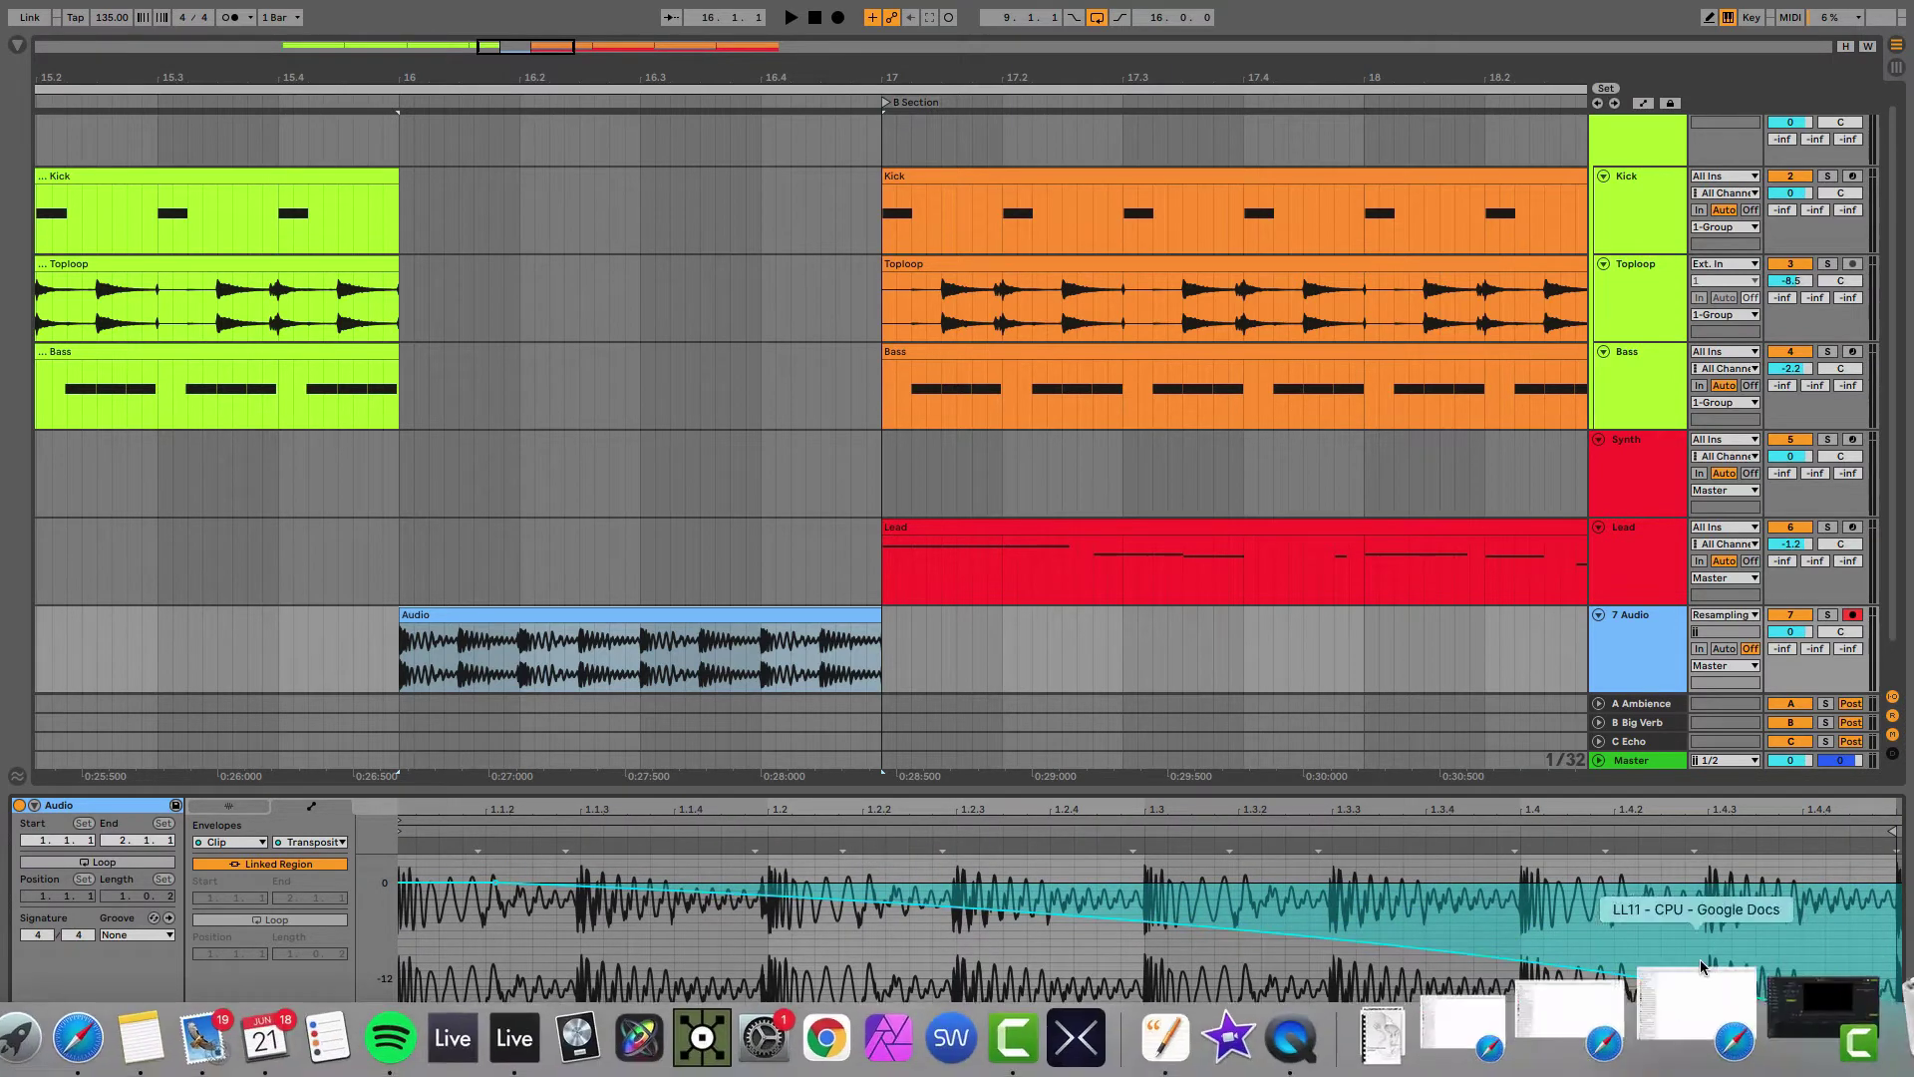
# Step: Play the transition from bar 15, then select the resampled Audio clip
pyautogui.scroll(-5, 457, 598)
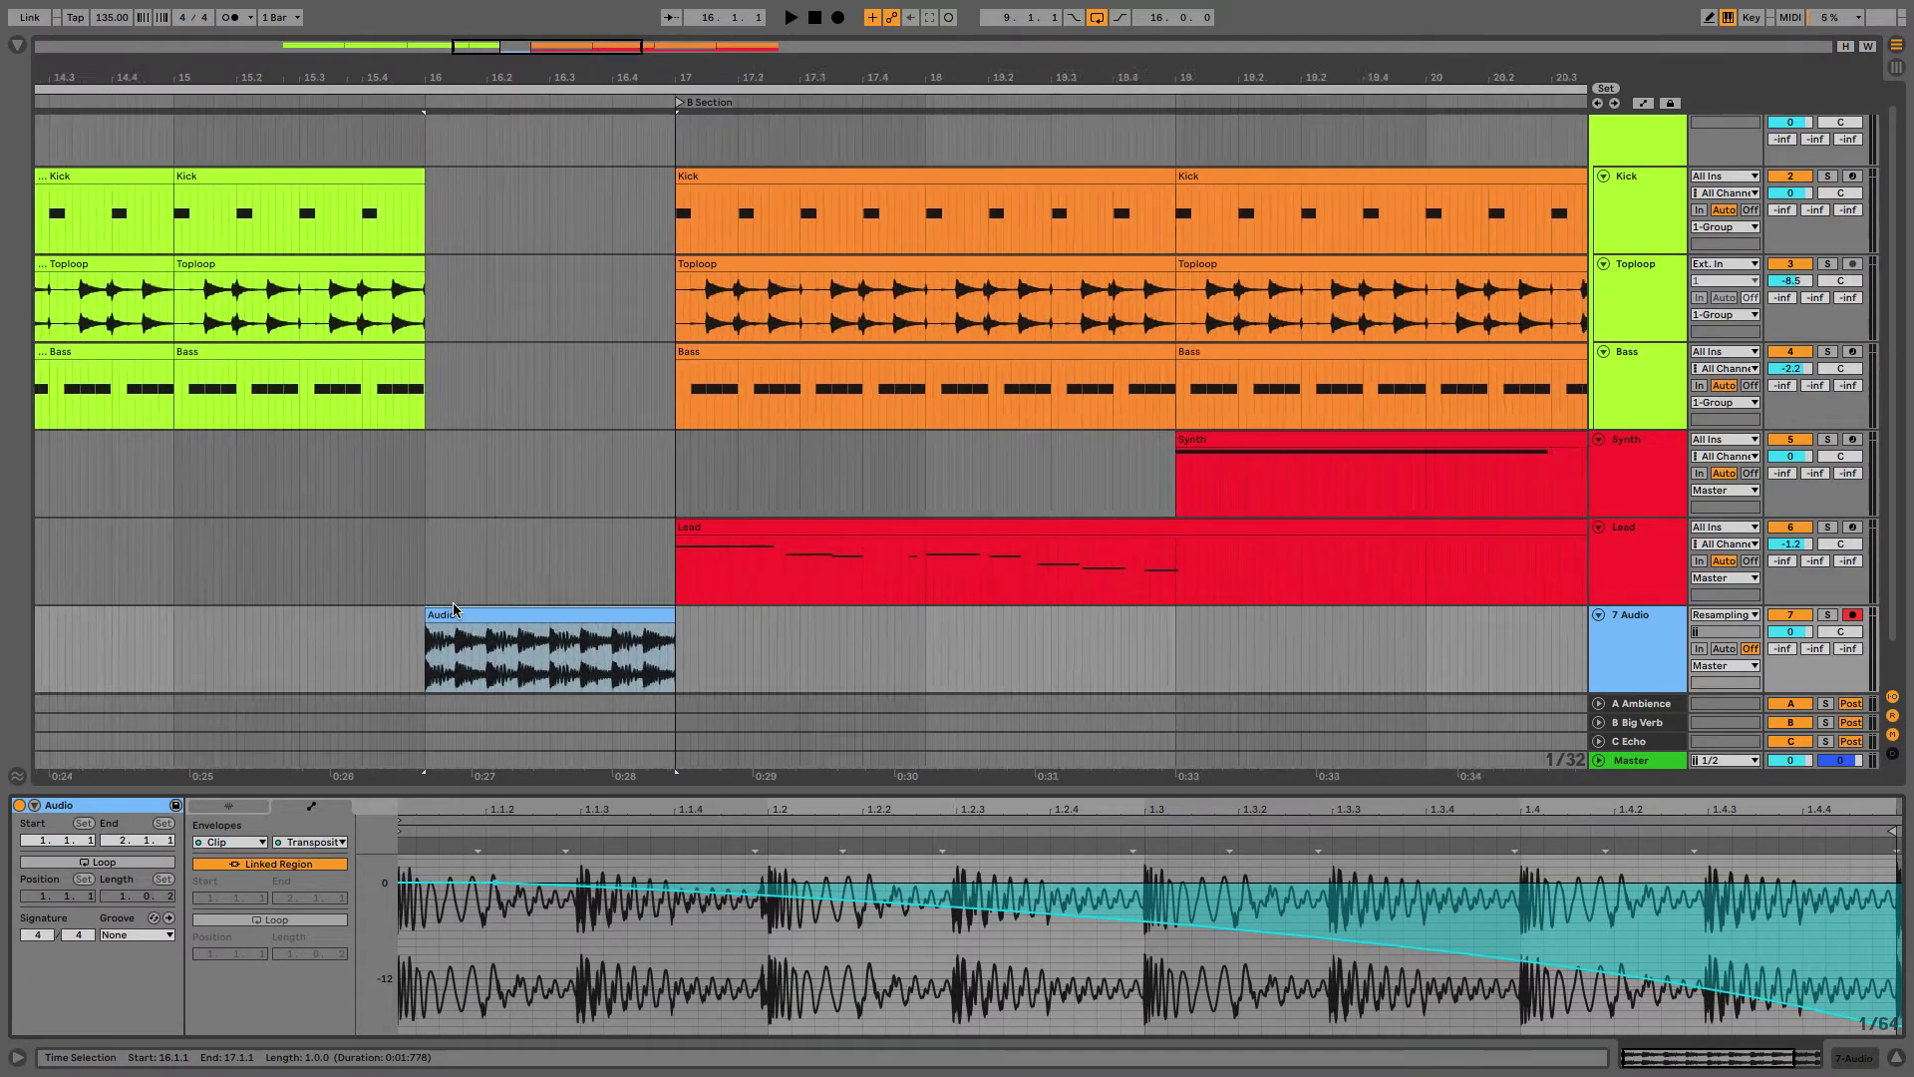
pyautogui.click(302, 629)
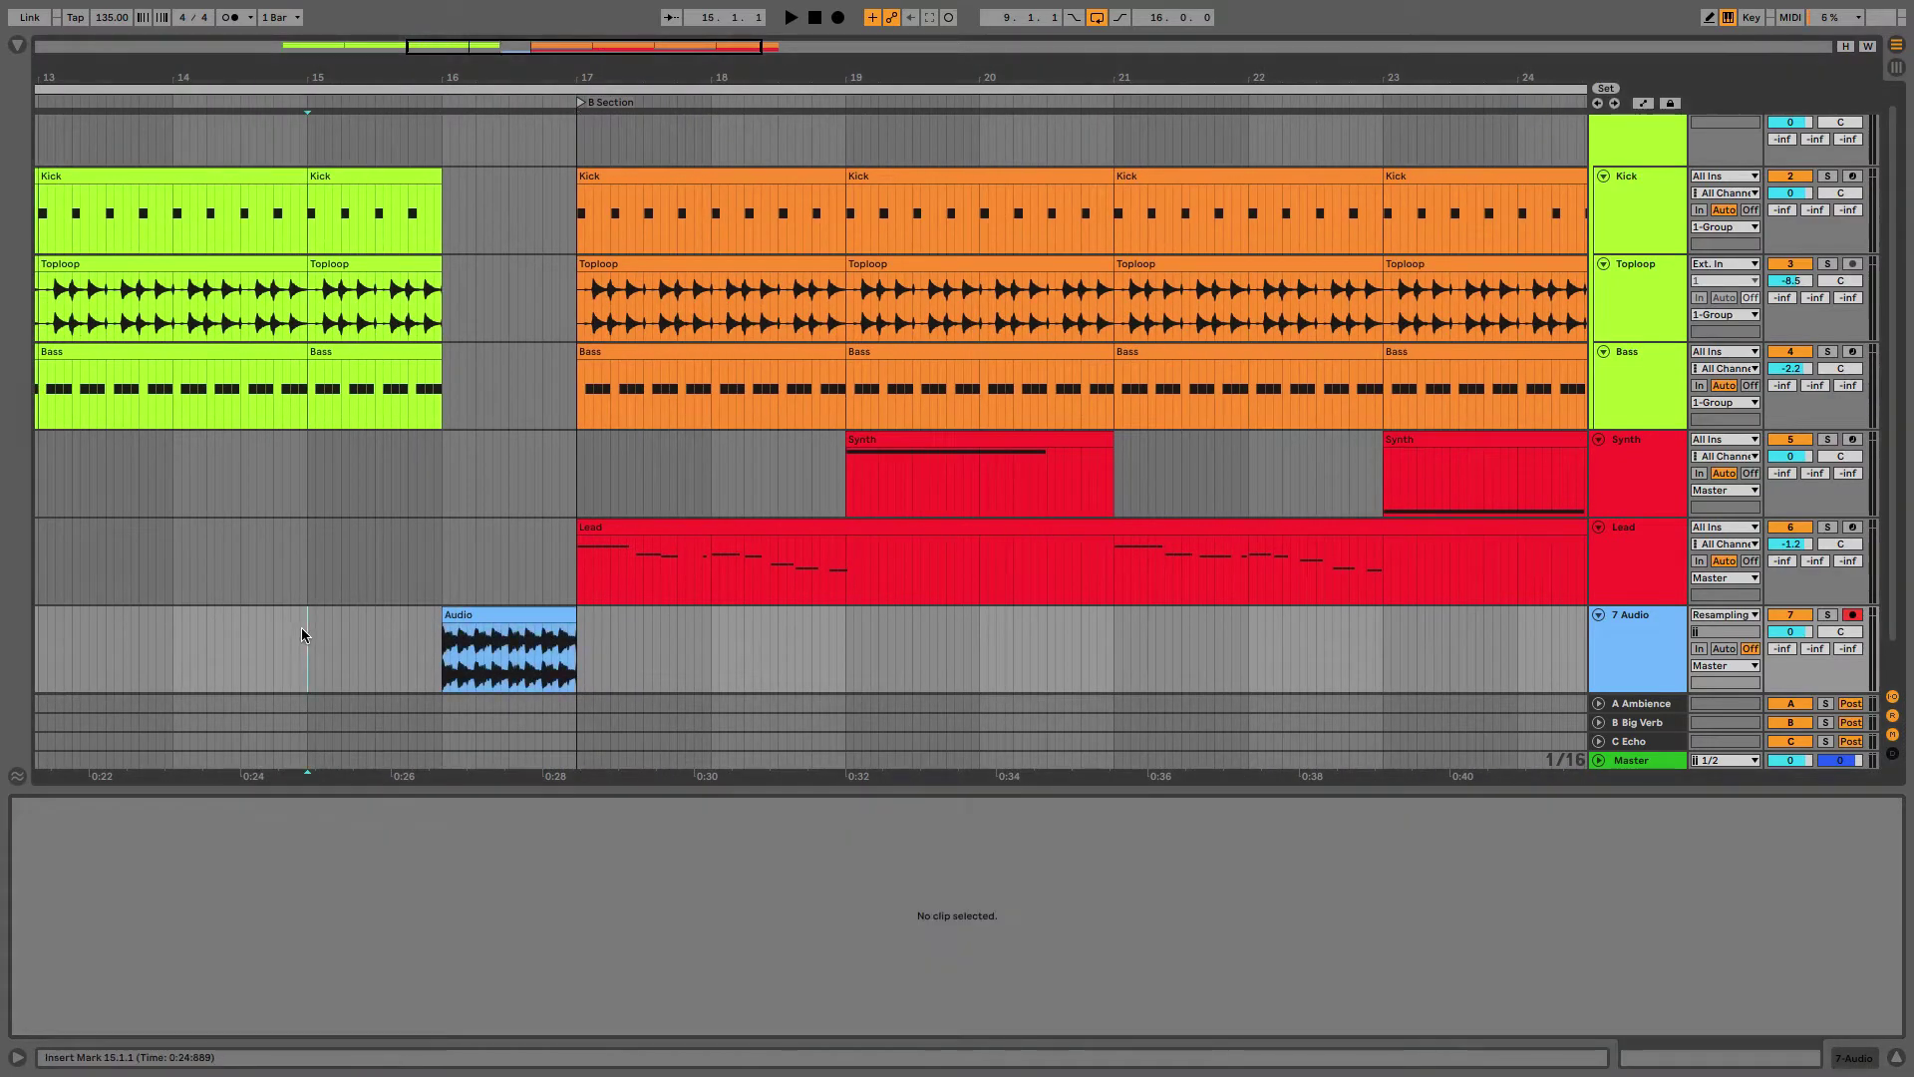
pyautogui.press('space')
pyautogui.click(473, 634)
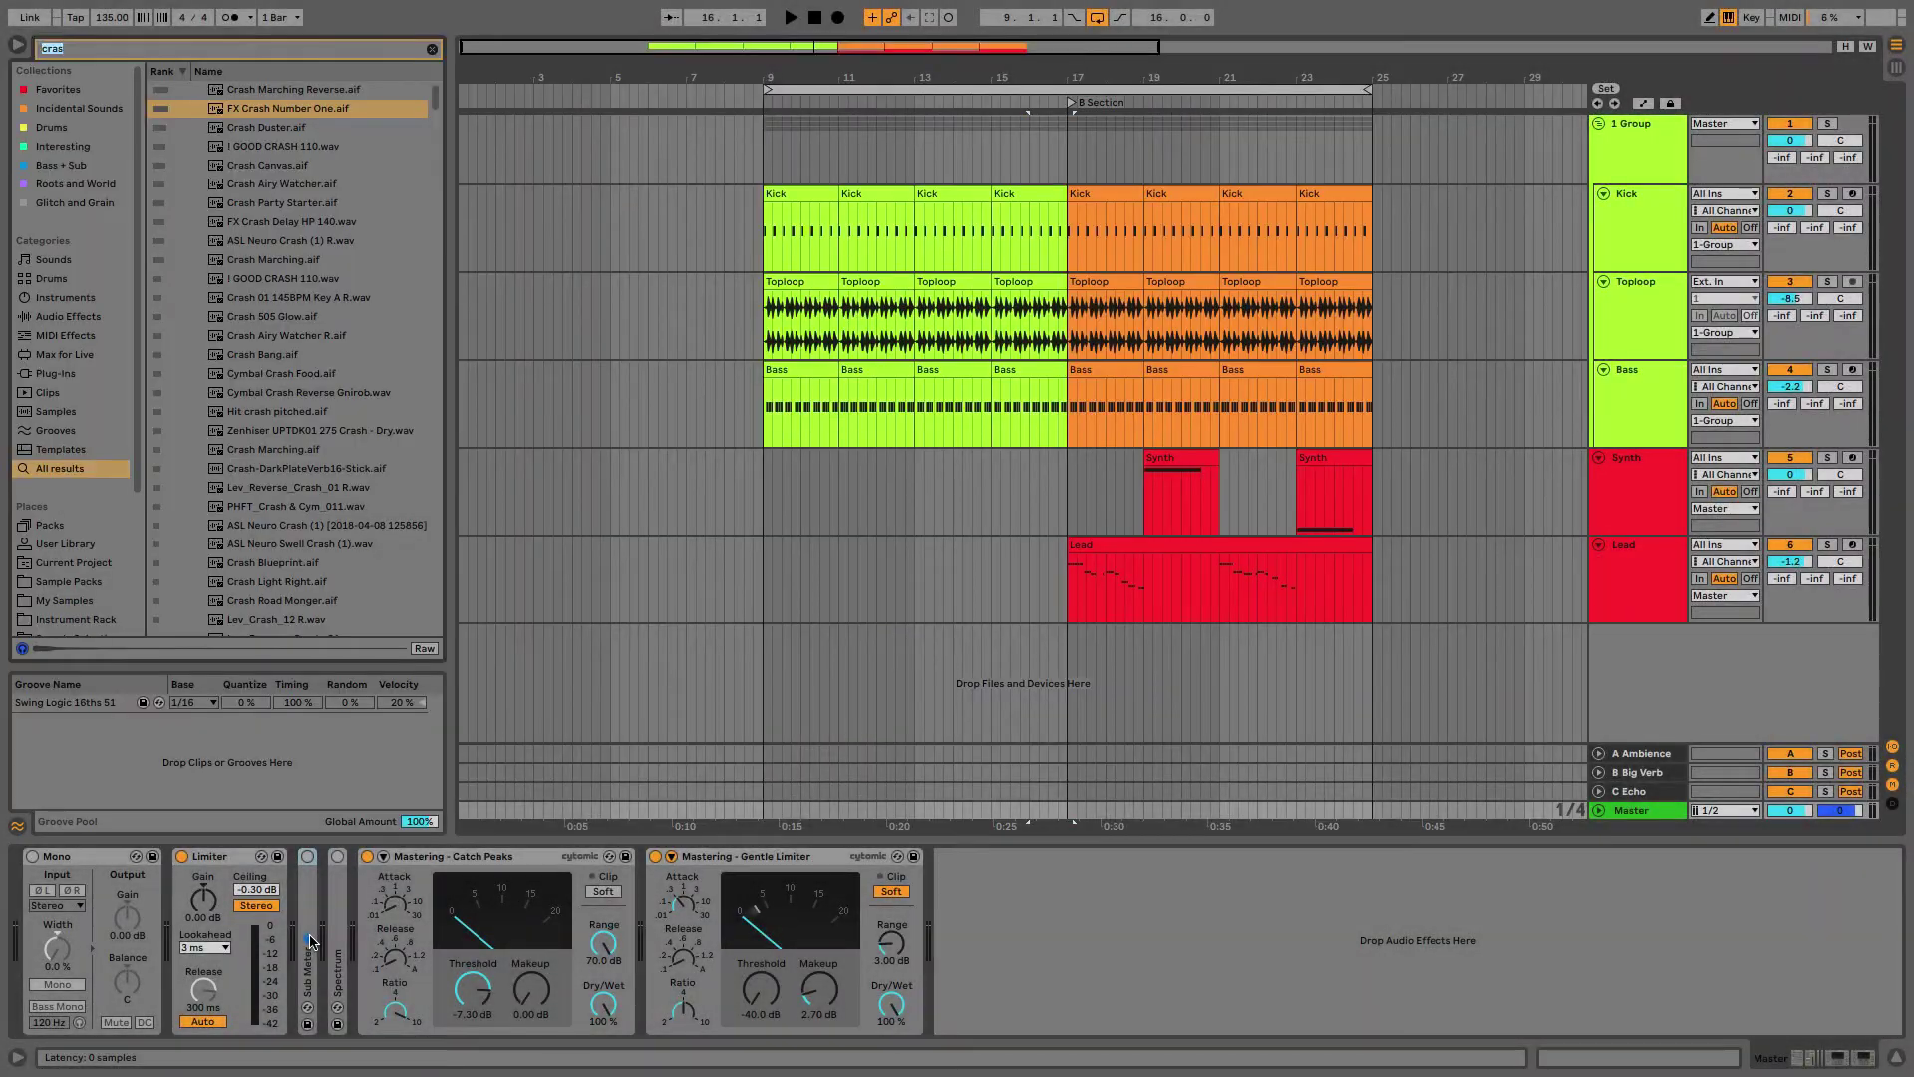
# Step: Load Auto Filter and Delay onto the master chain via browser search
pyautogui.hotkey('ctrl', 'f')
pyautogui.write('aut')
pyautogui.press('Down')
pyautogui.press('Return')
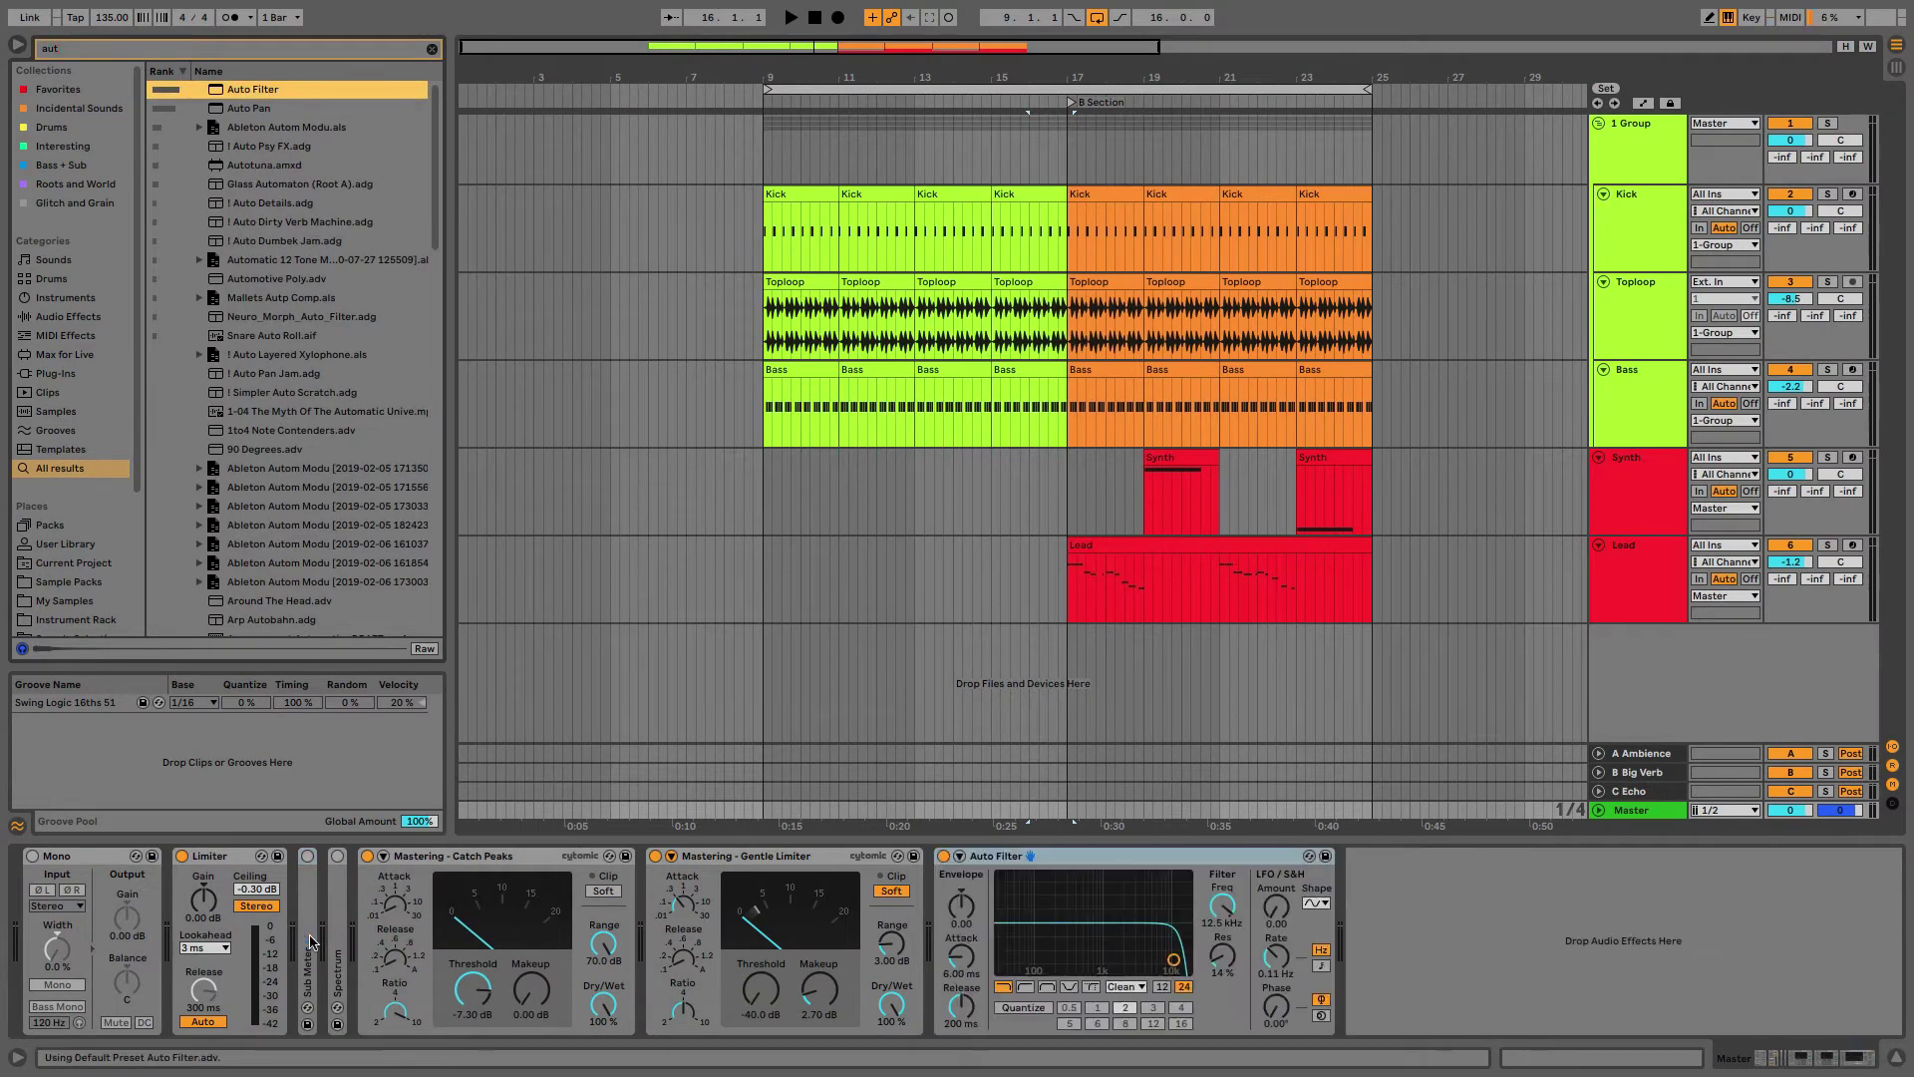
pyautogui.hotkey('ctrl', 'f')
pyautogui.write('del')
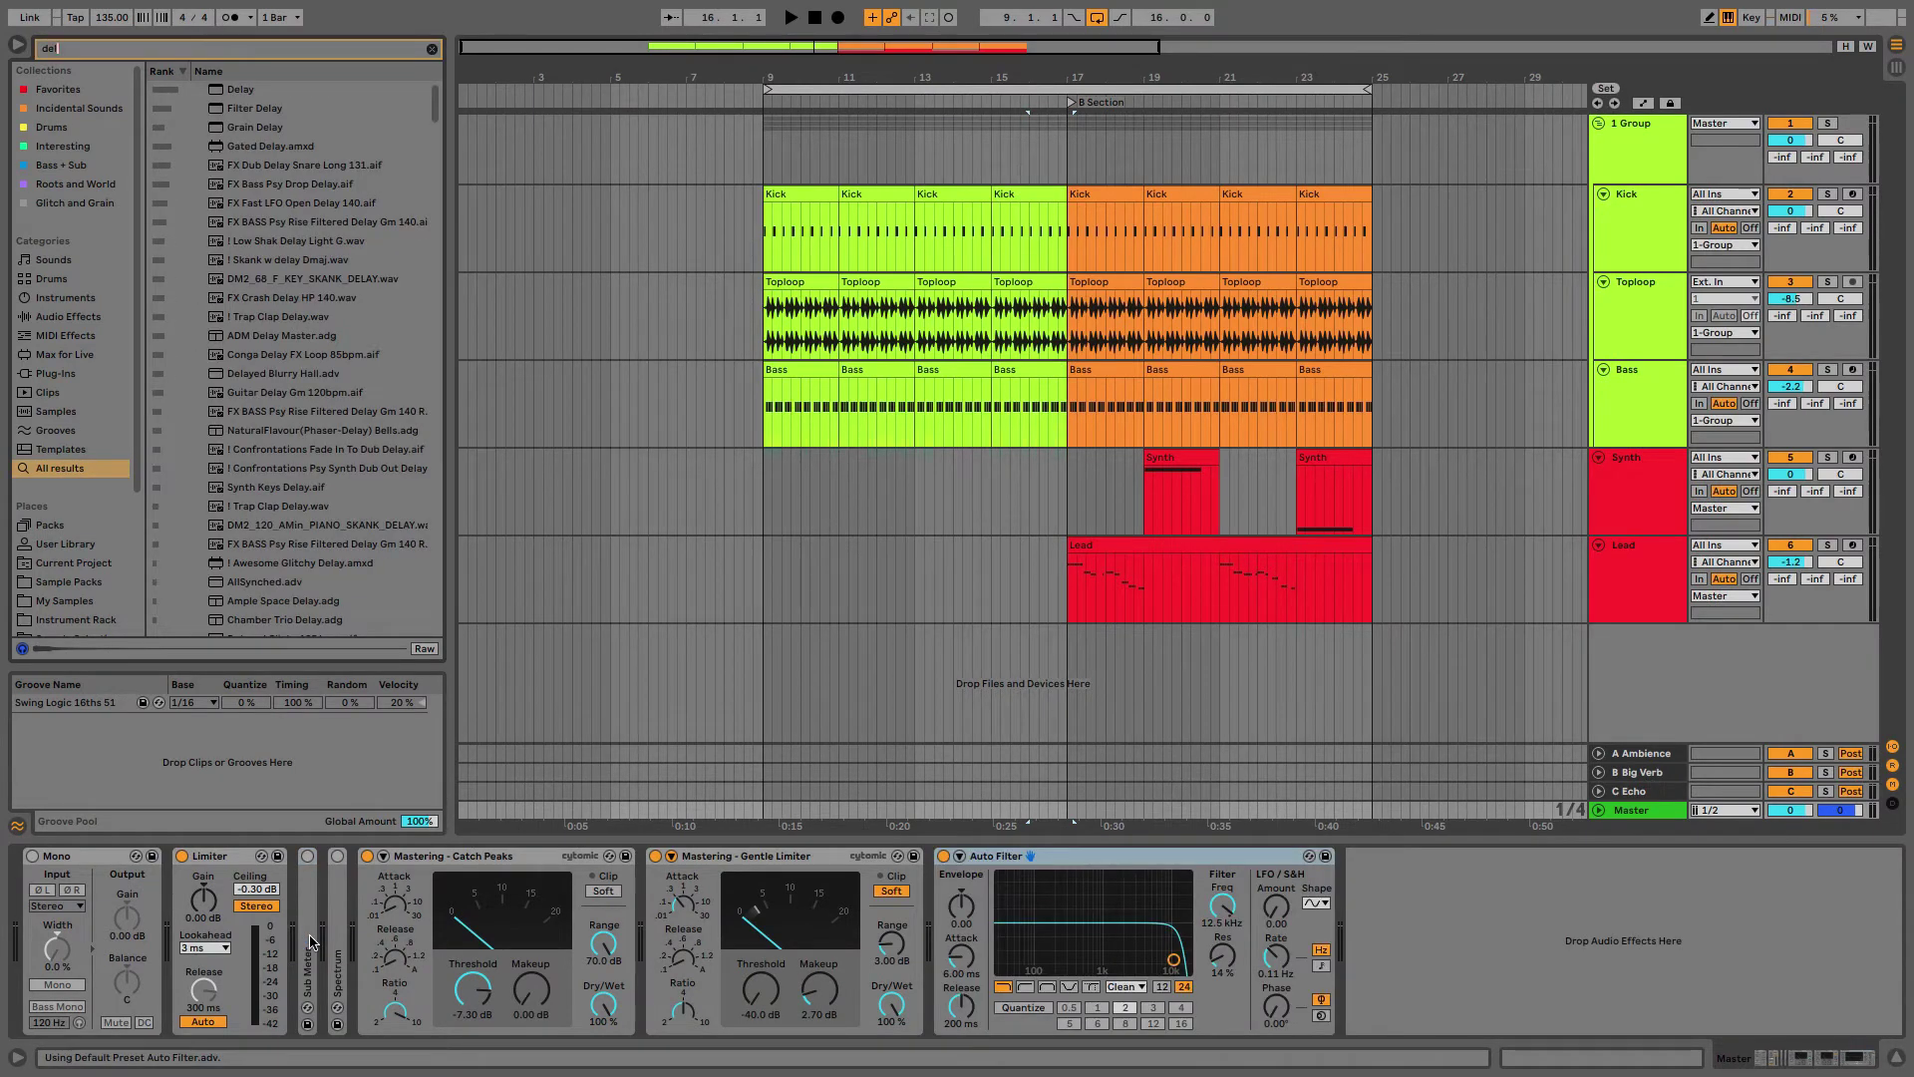
pyautogui.press('Down')
pyautogui.press('Return')
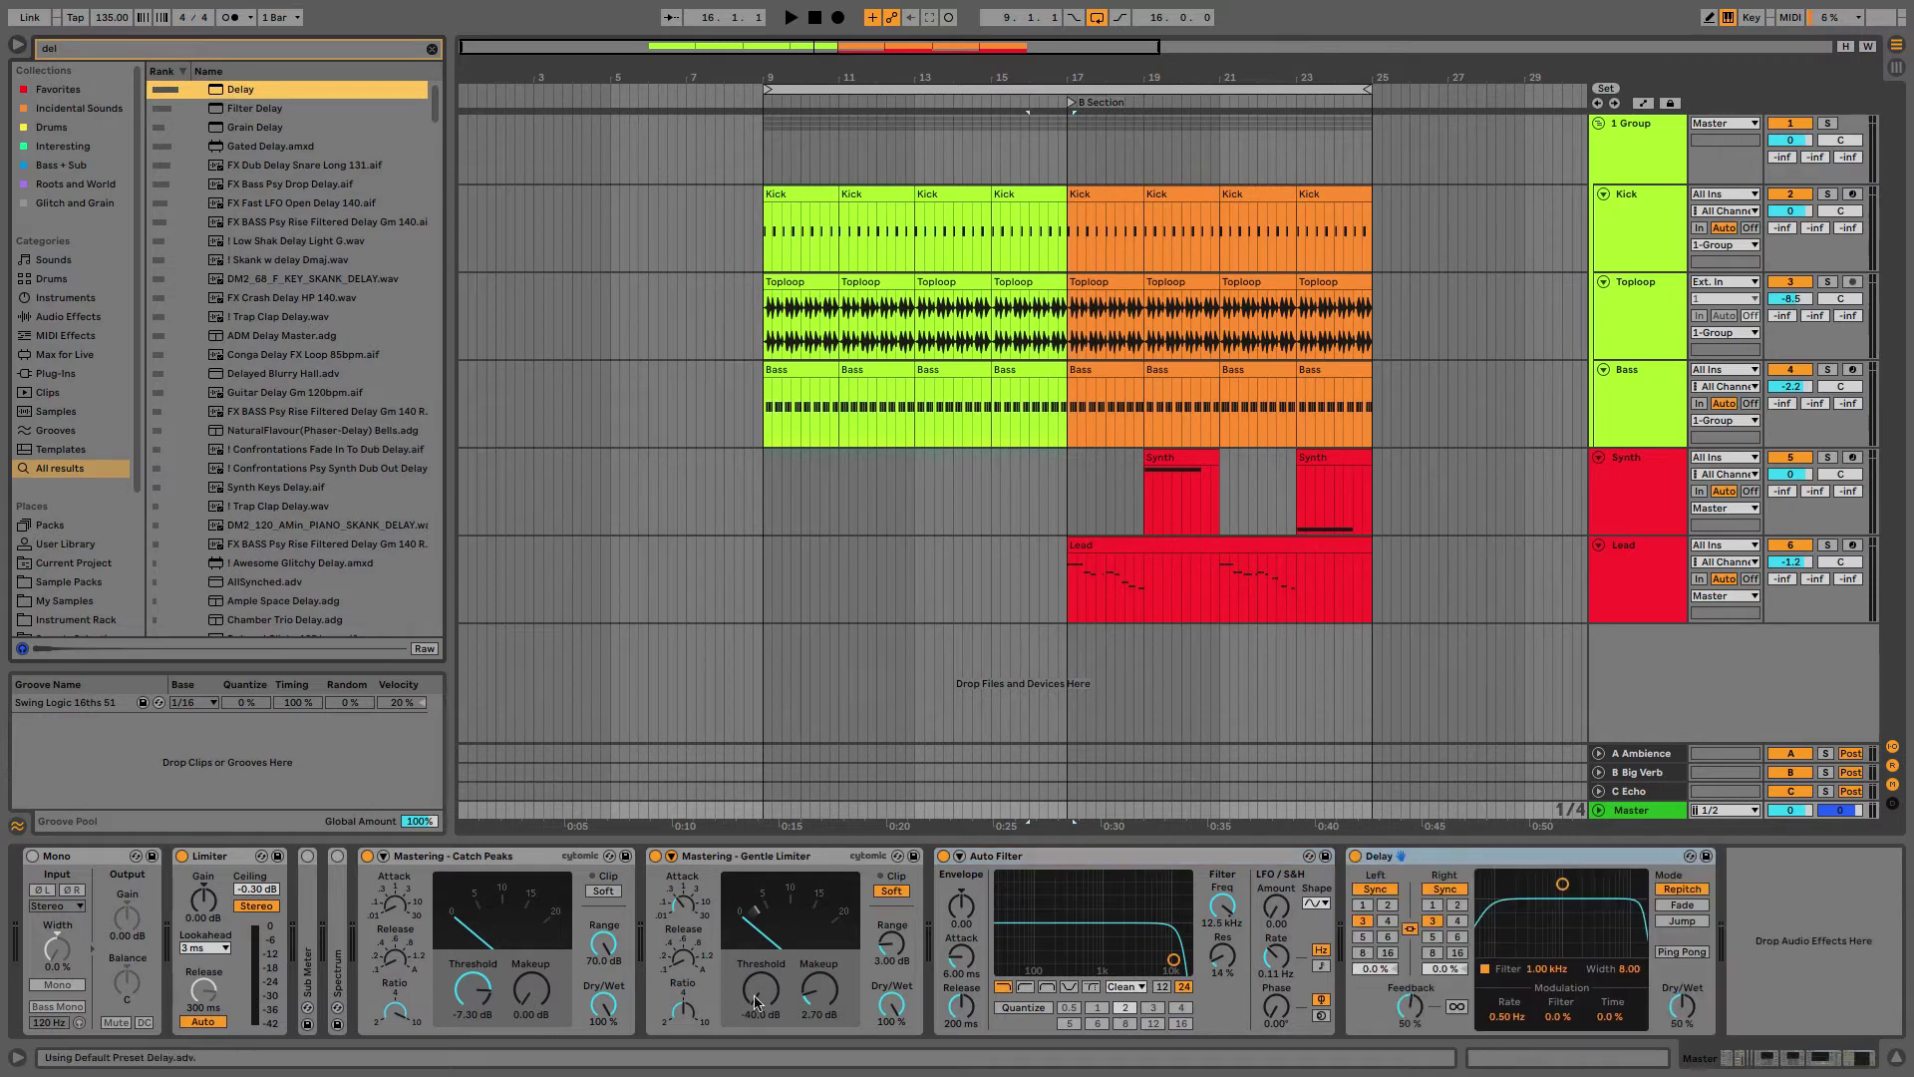
# Step: Raise the Auto Filter cutoff to 19.9 kHz and move Delay before the mastering devices
pyautogui.moveTo(1173, 960); pyautogui.dragTo(1187, 960)
pyautogui.click(1179, 859)
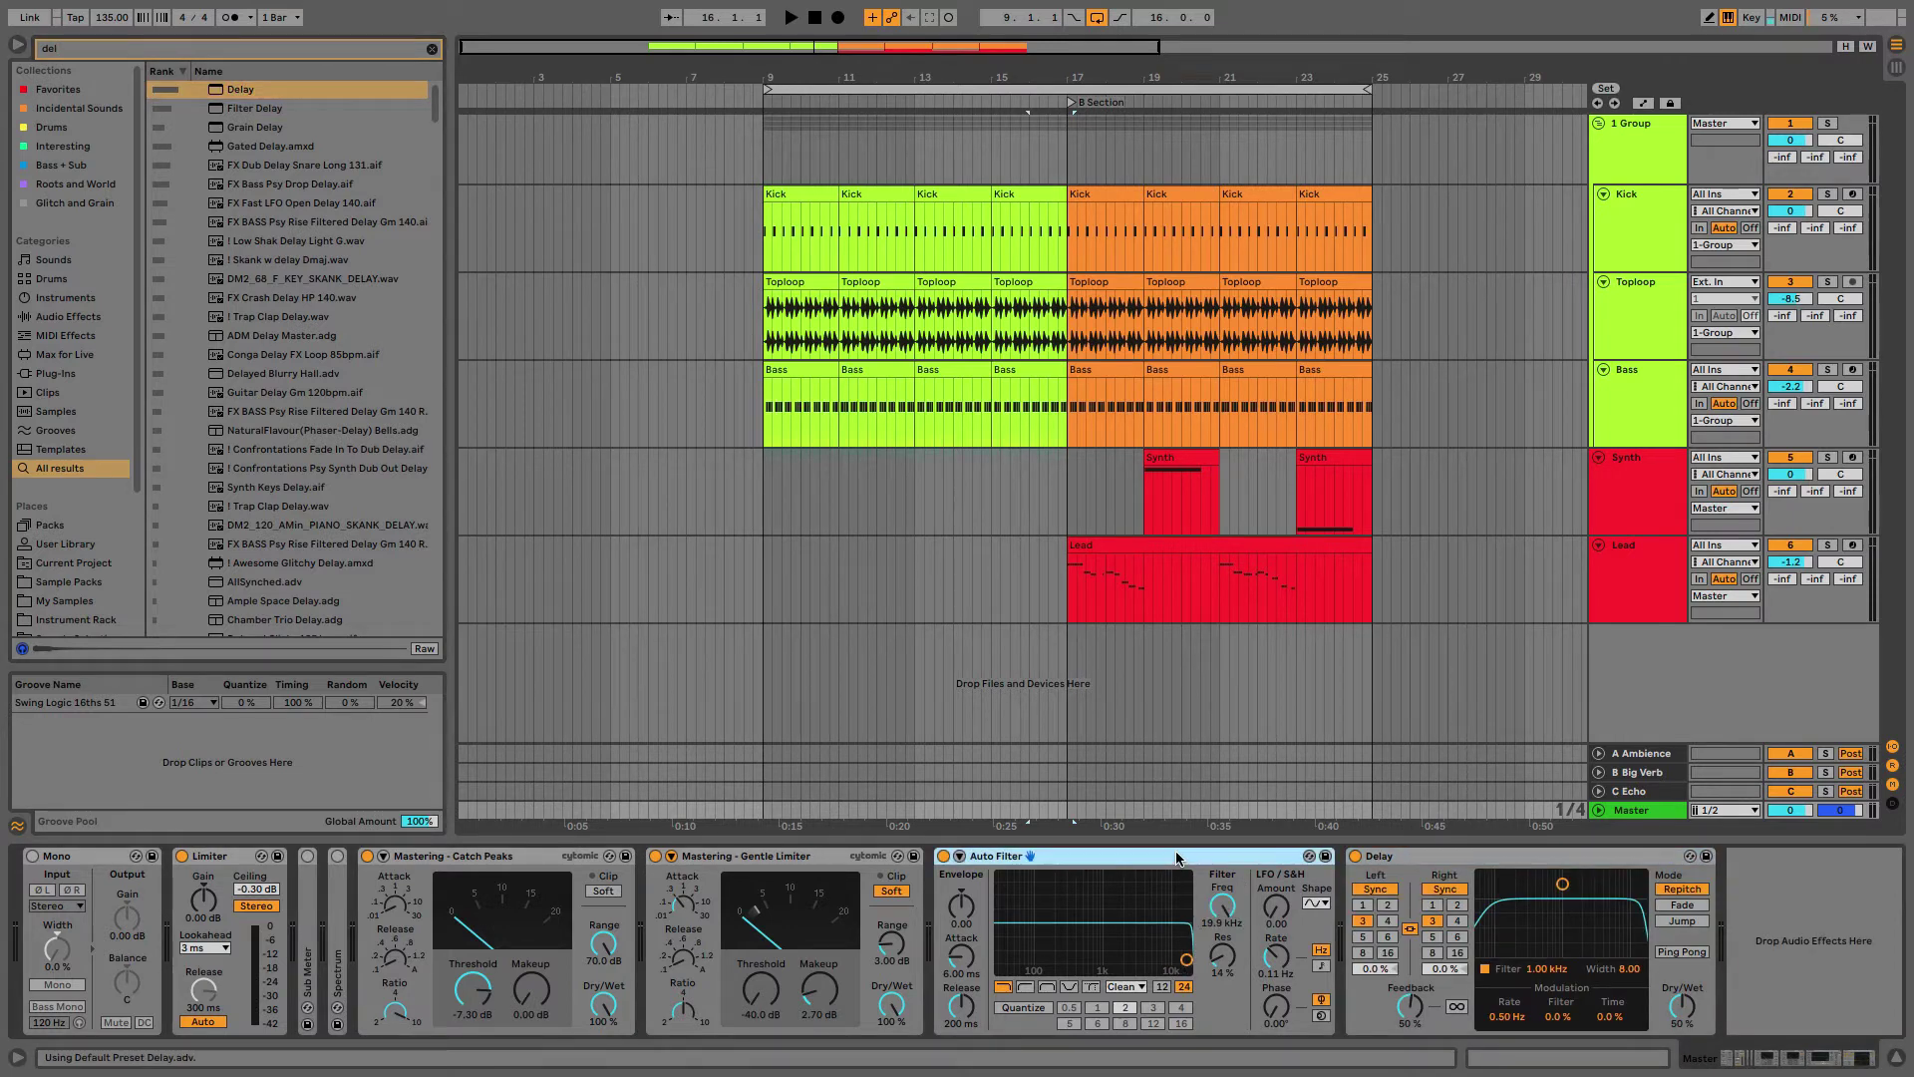
pyautogui.moveTo(1457, 860); pyautogui.dragTo(406, 878)
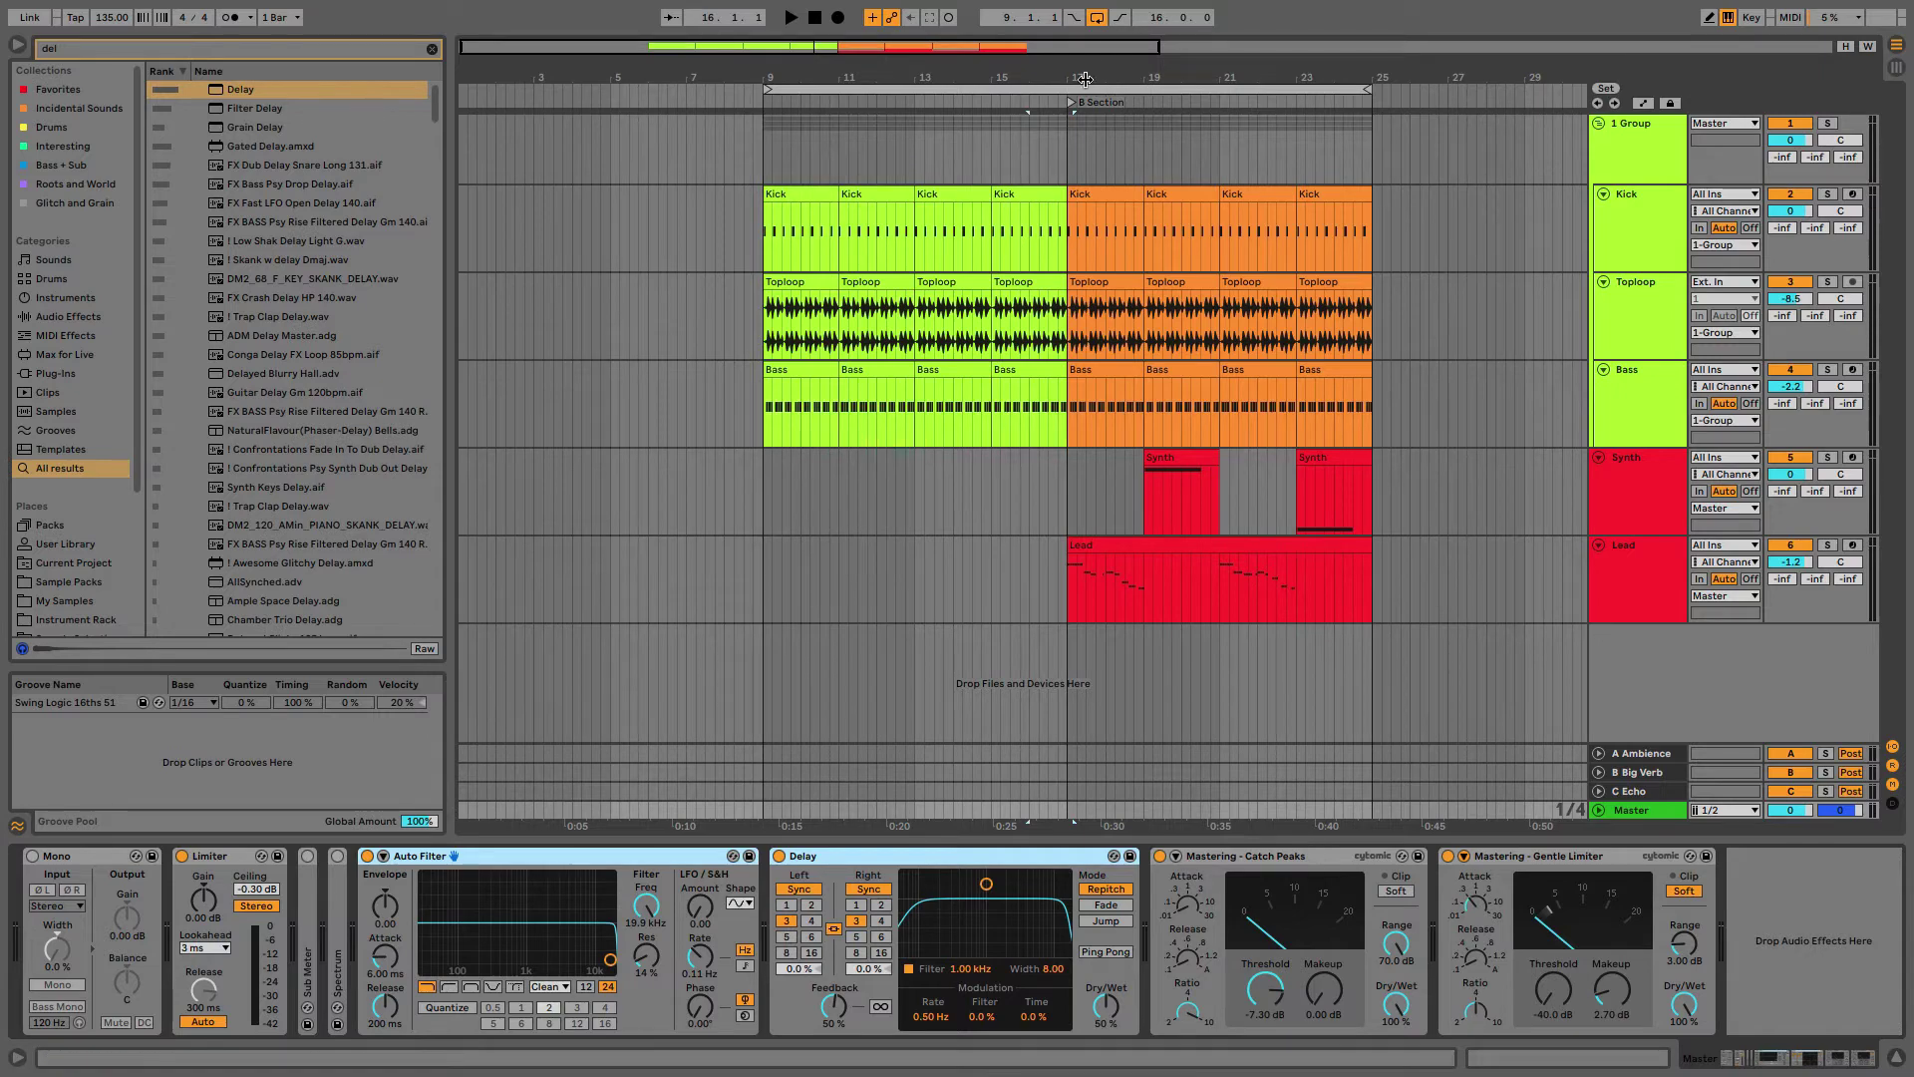
# Step: Unfold the Master track and choose Auto Filter Frequency for automation, zoomed on bars 13–21
pyautogui.moveTo(1044, 80); pyautogui.dragTo(1047, 170)
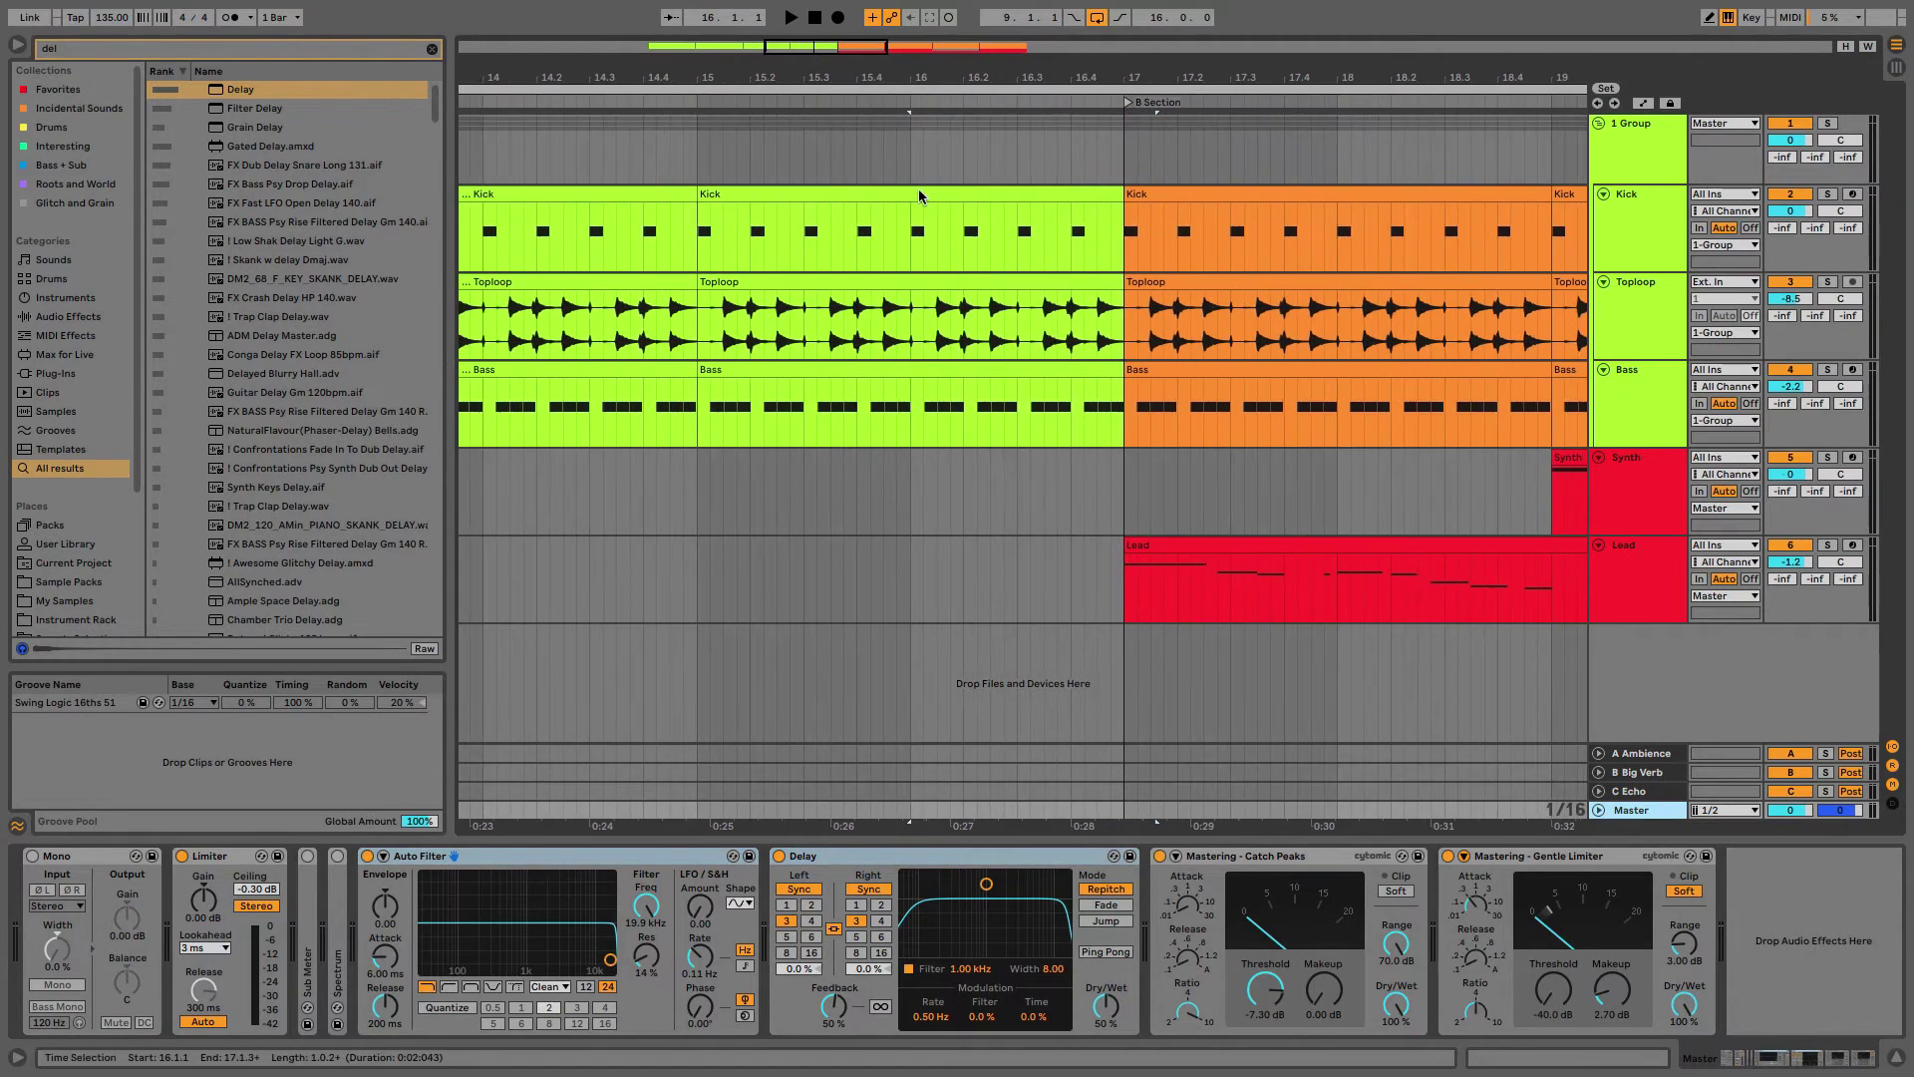
pyautogui.click(1633, 810)
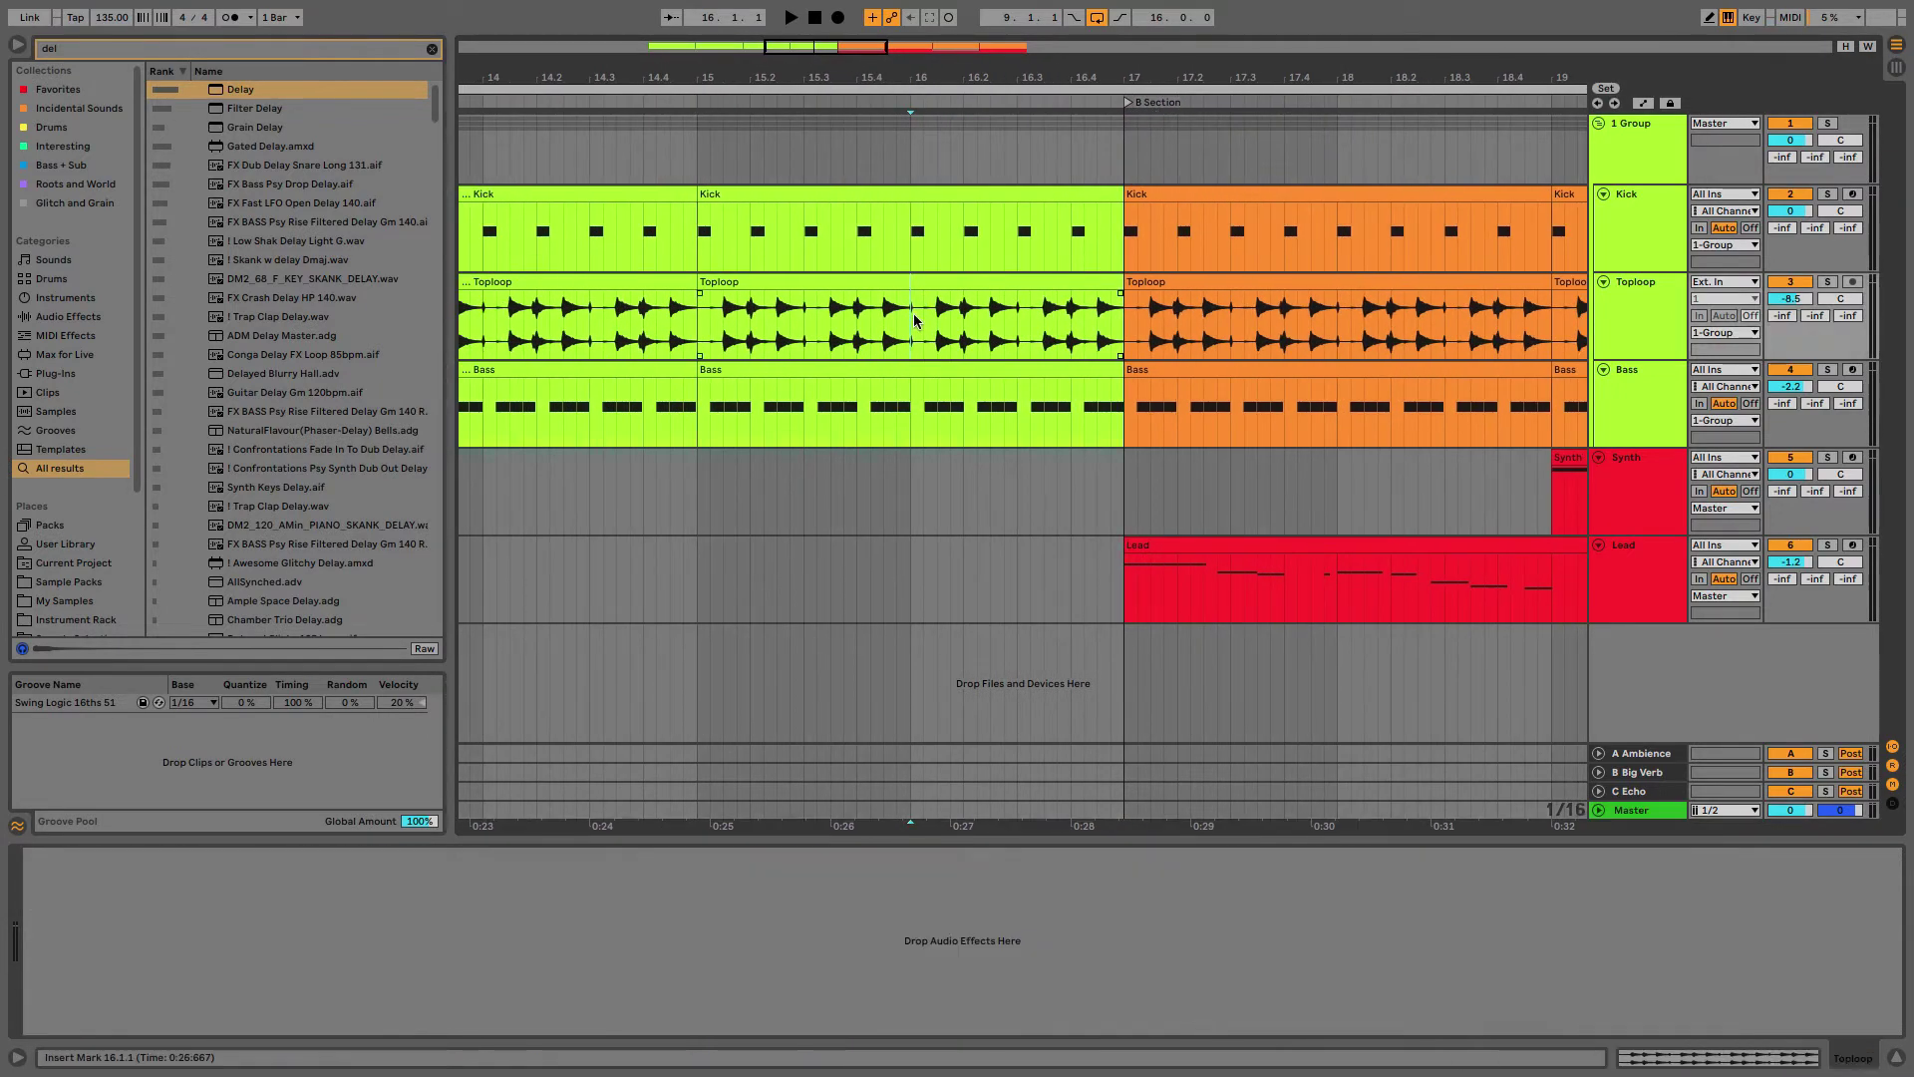
pyautogui.click(1632, 808)
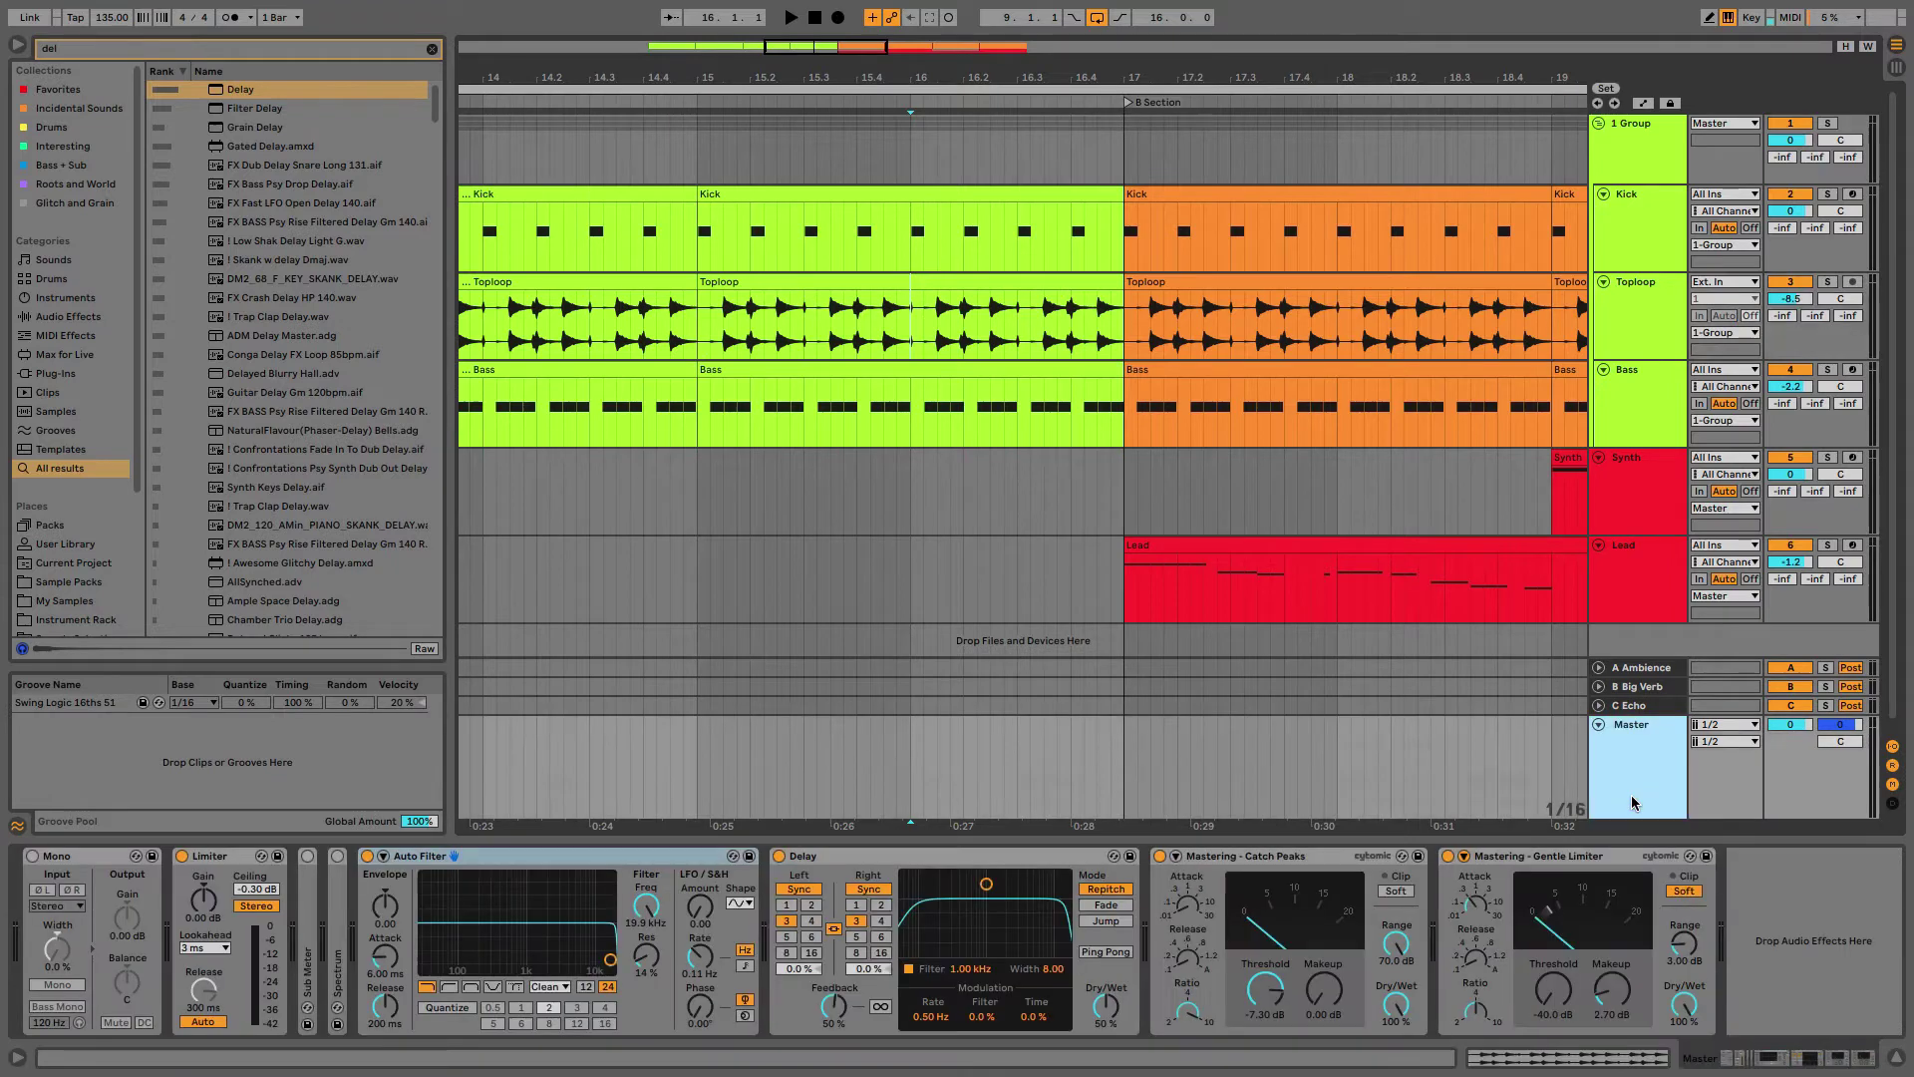
pyautogui.click(630, 912)
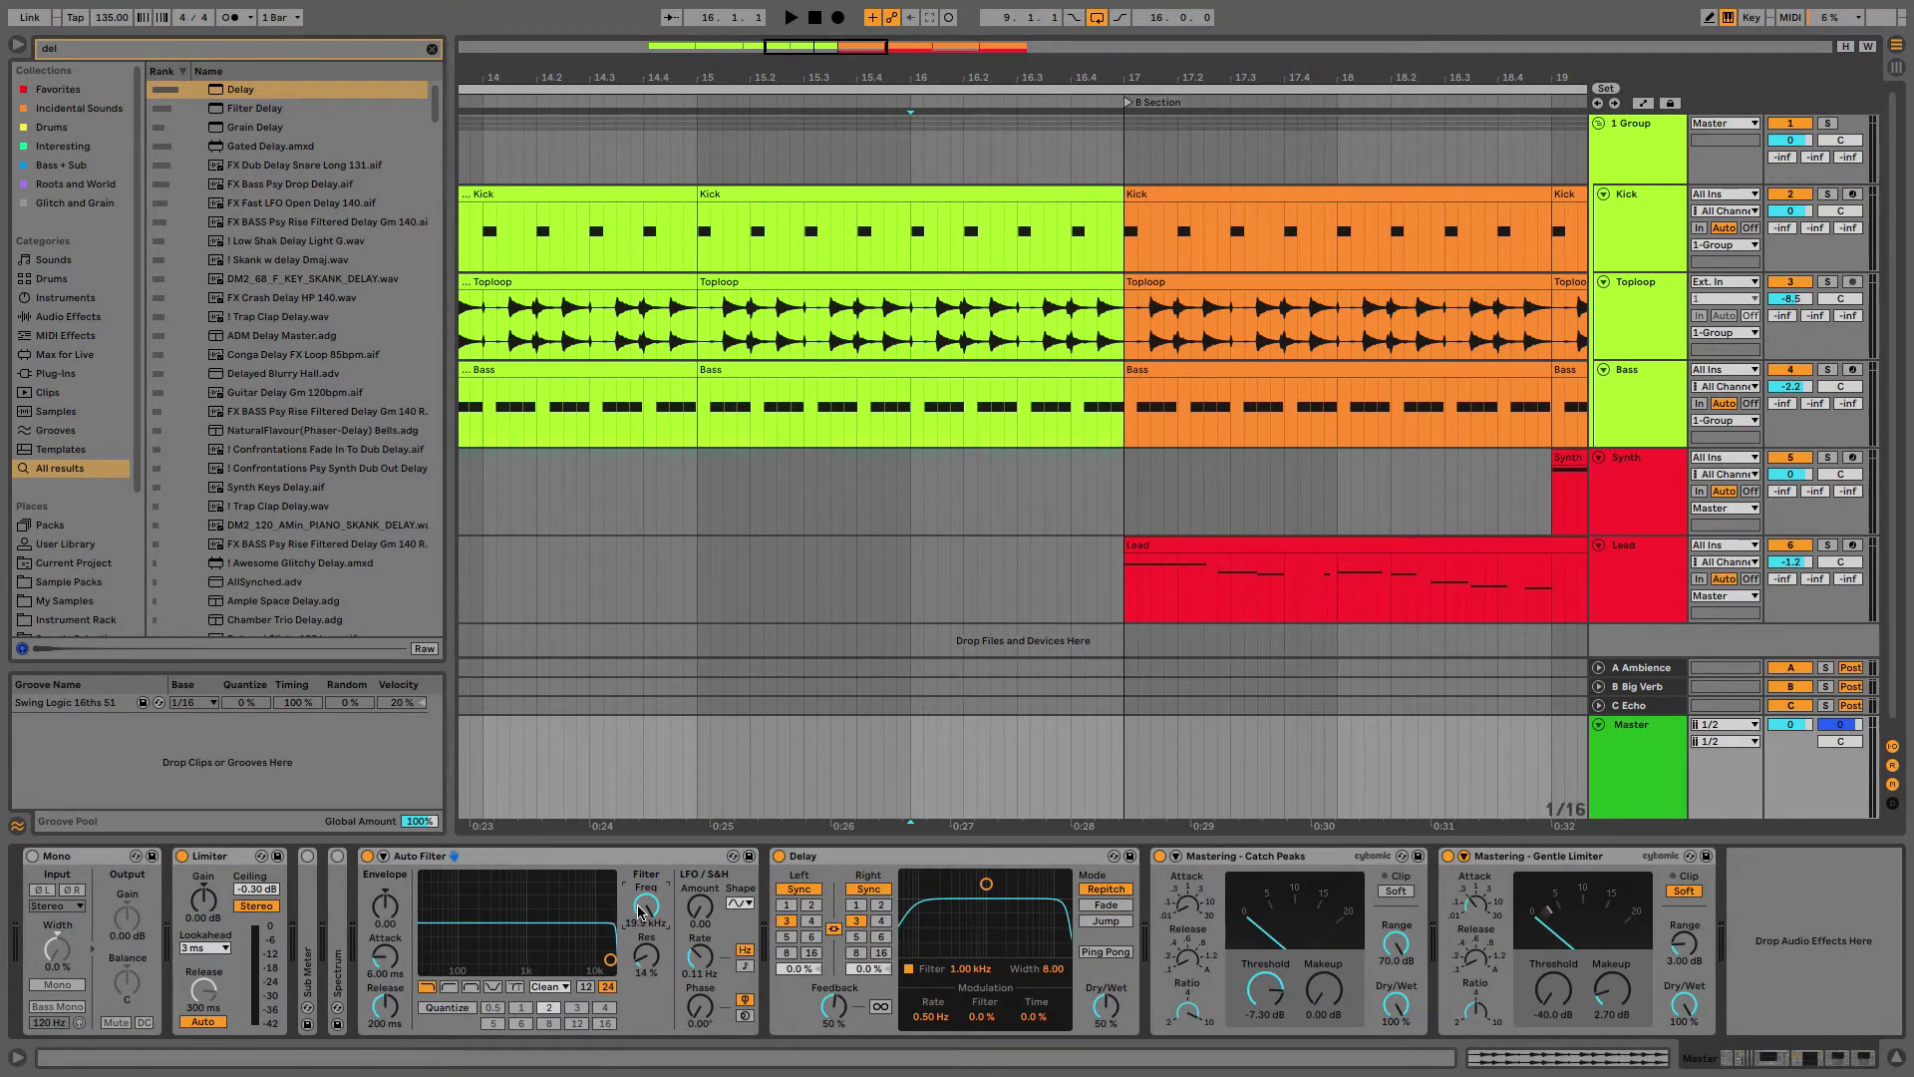
# Step: Draw a V-shaped dip in the master Auto Filter Frequency automation
pyautogui.press('a')
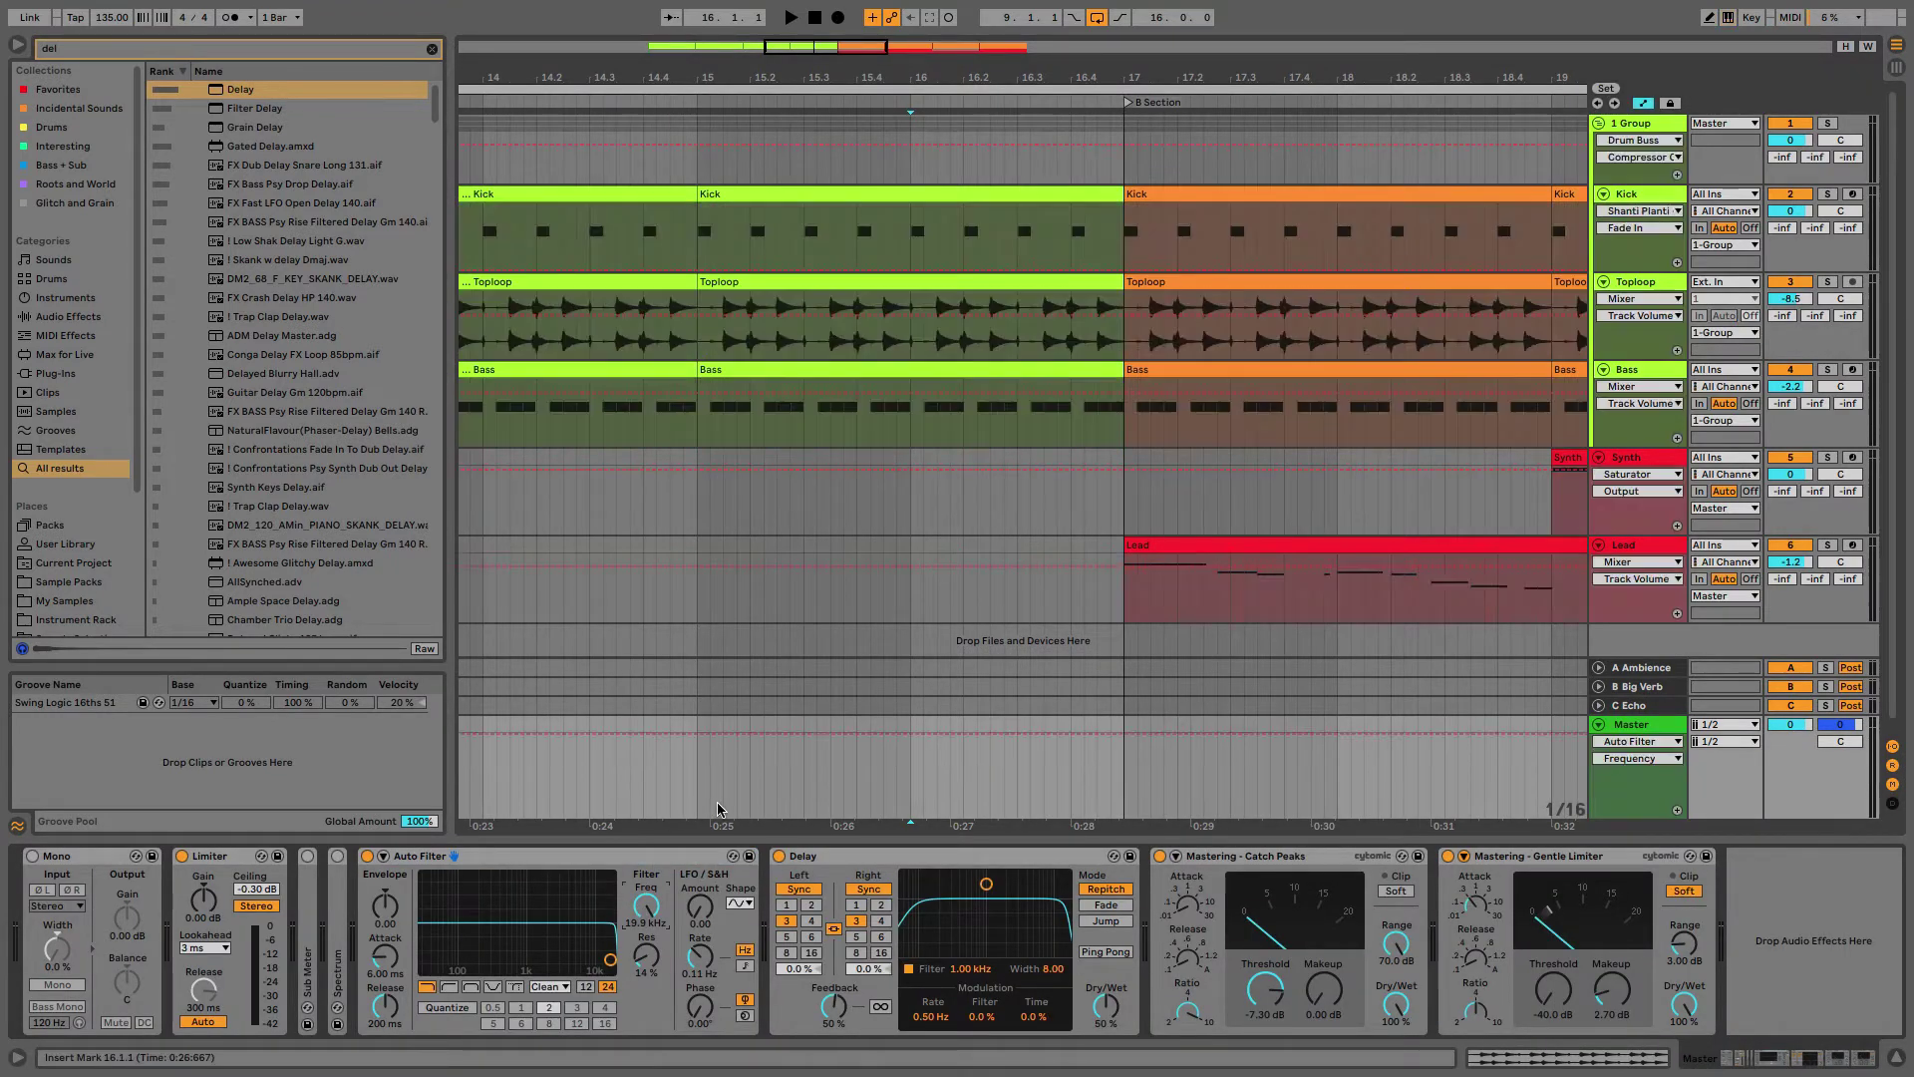
pyautogui.click(909, 734)
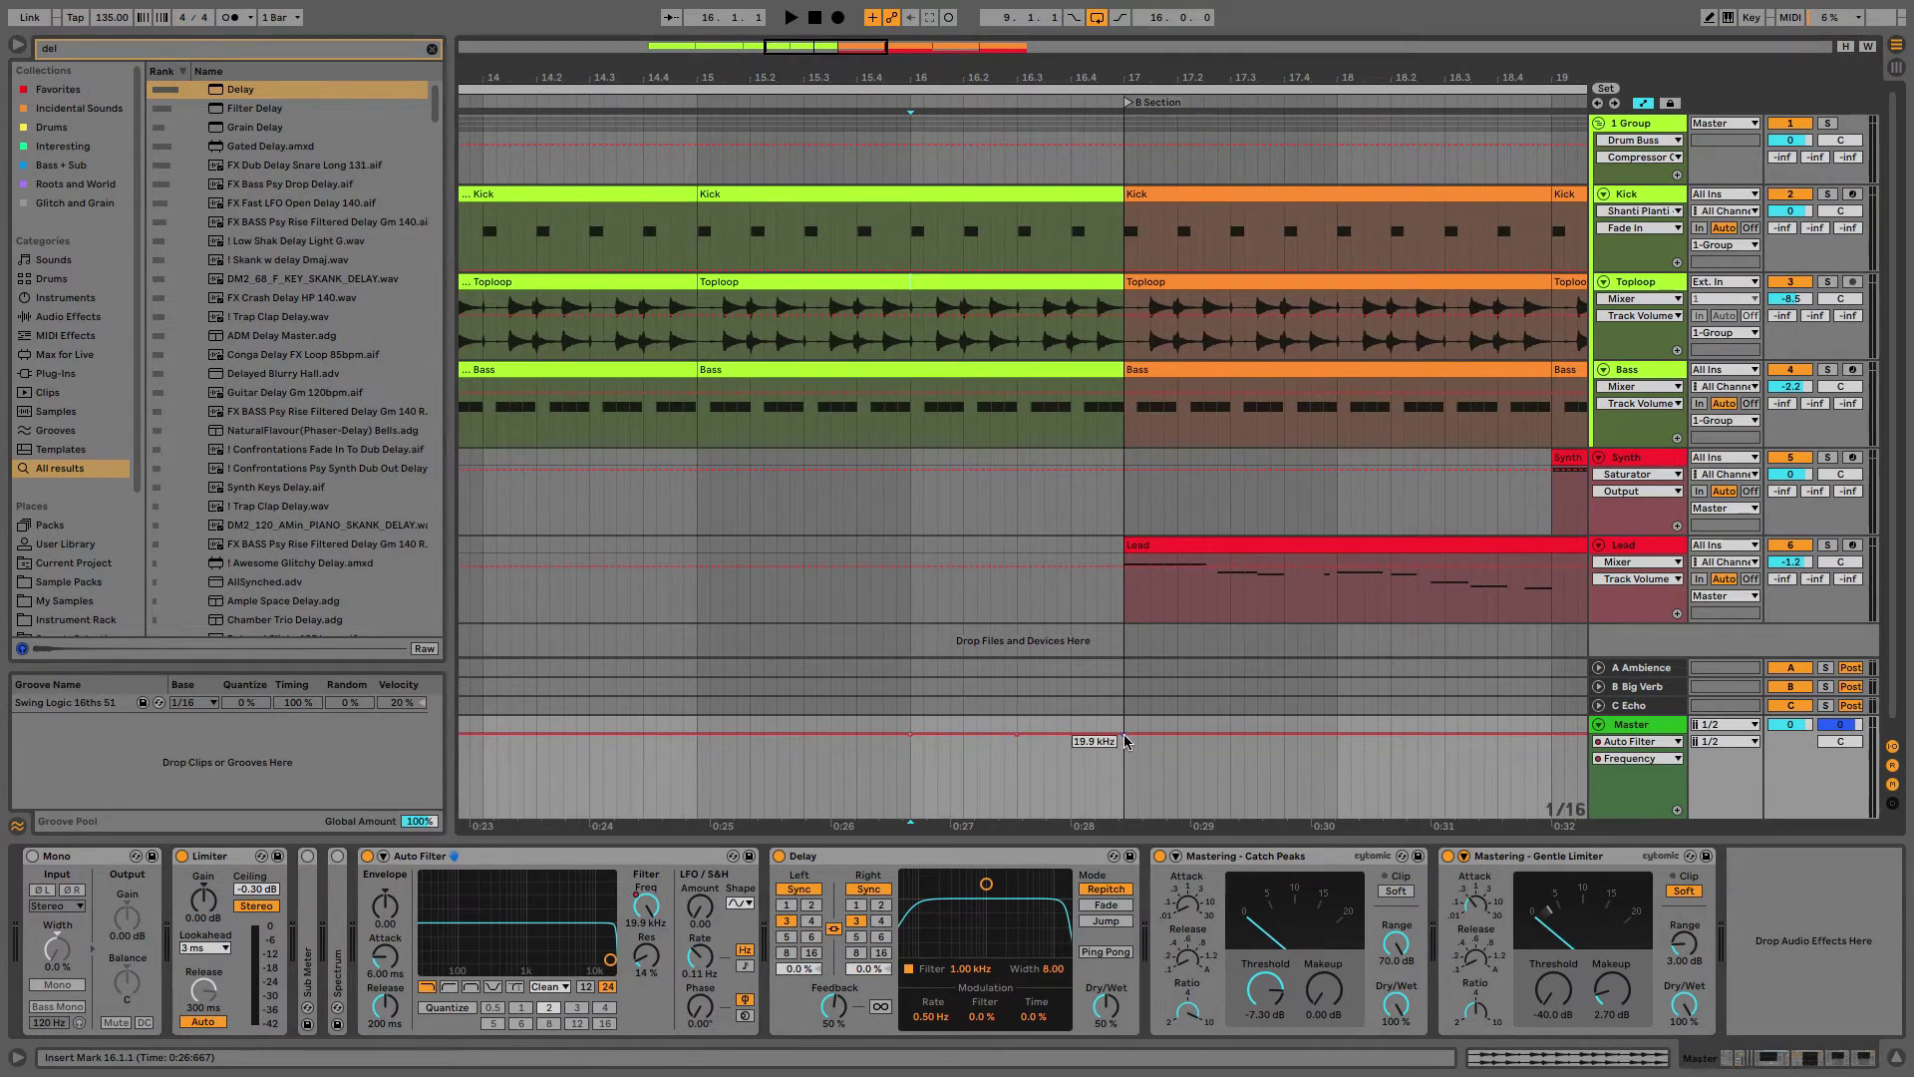
pyautogui.moveTo(1017, 735); pyautogui.dragTo(1017, 818)
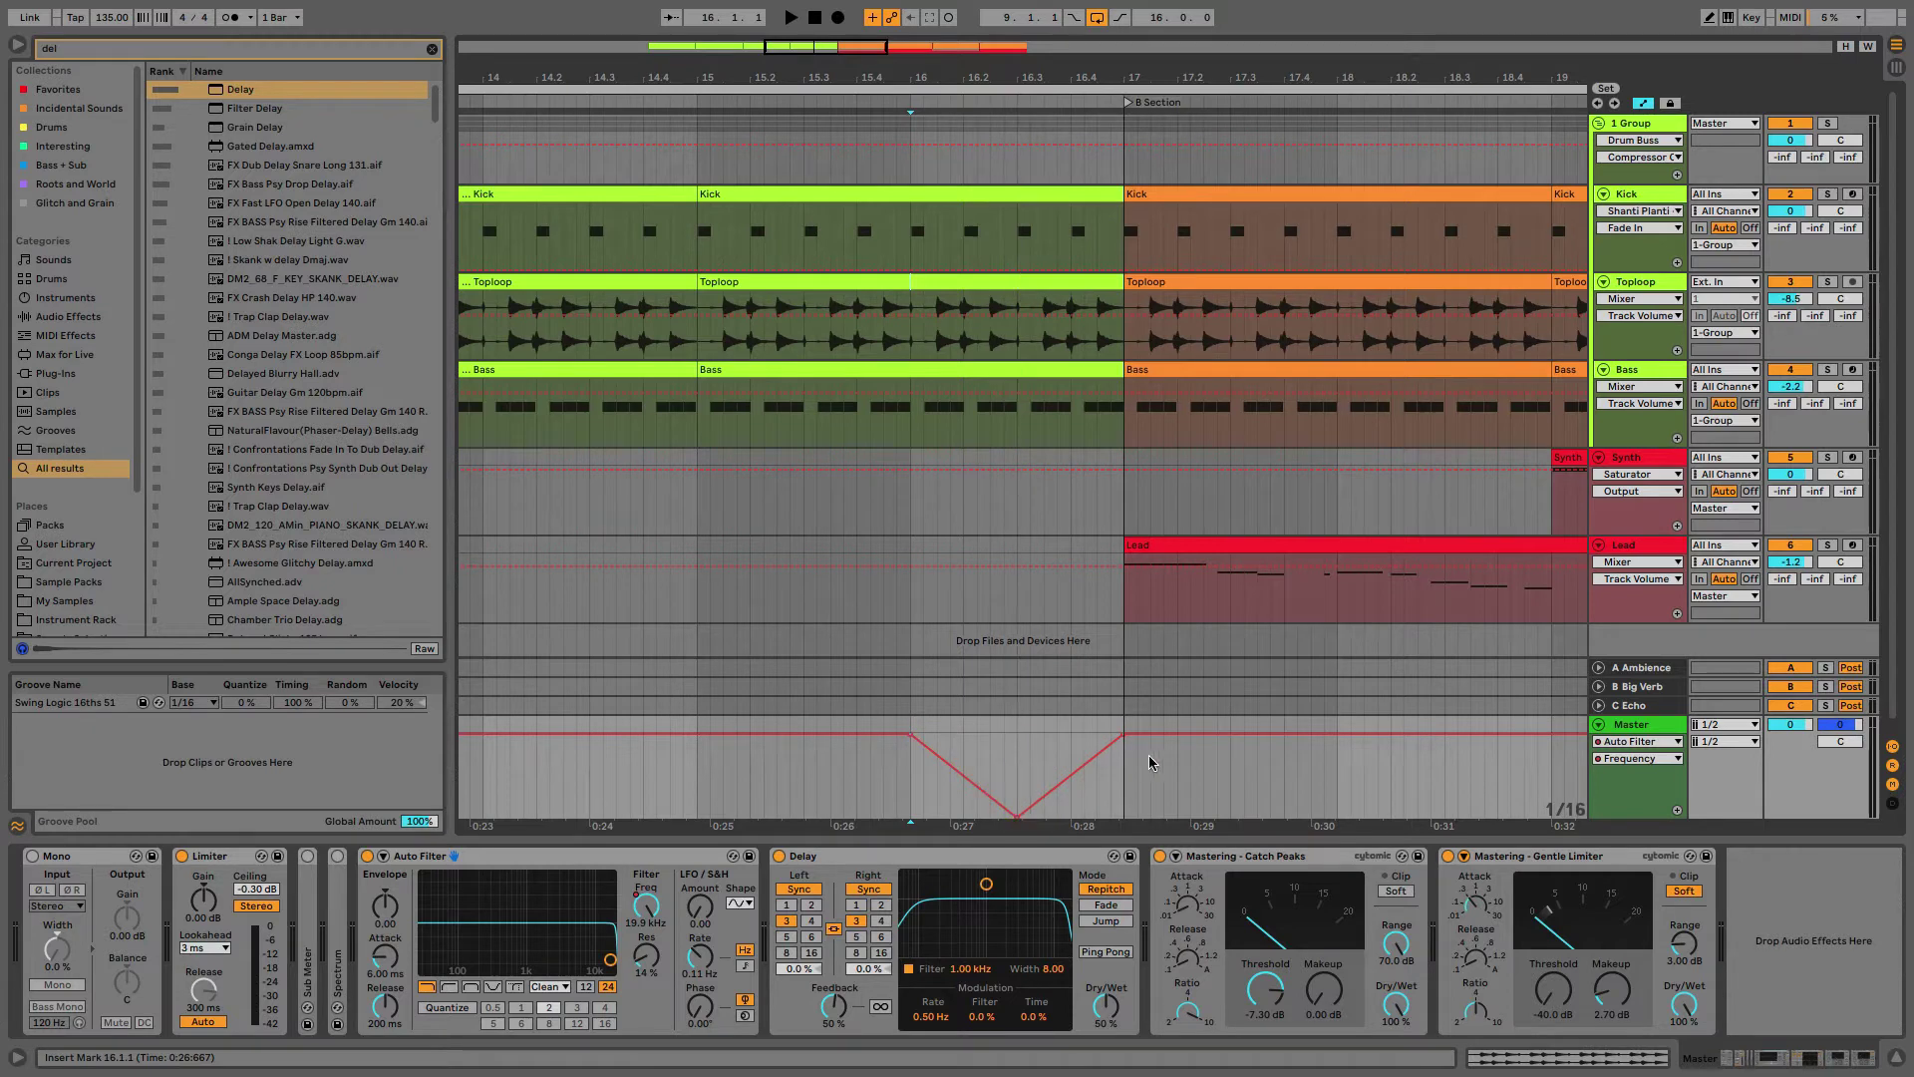
pyautogui.moveTo(1106, 751); pyautogui.dragTo(1107, 820)
# Step: Switch Delay off and draw Device On automation enabling it only in the bar before B Section
pyautogui.click(780, 856)
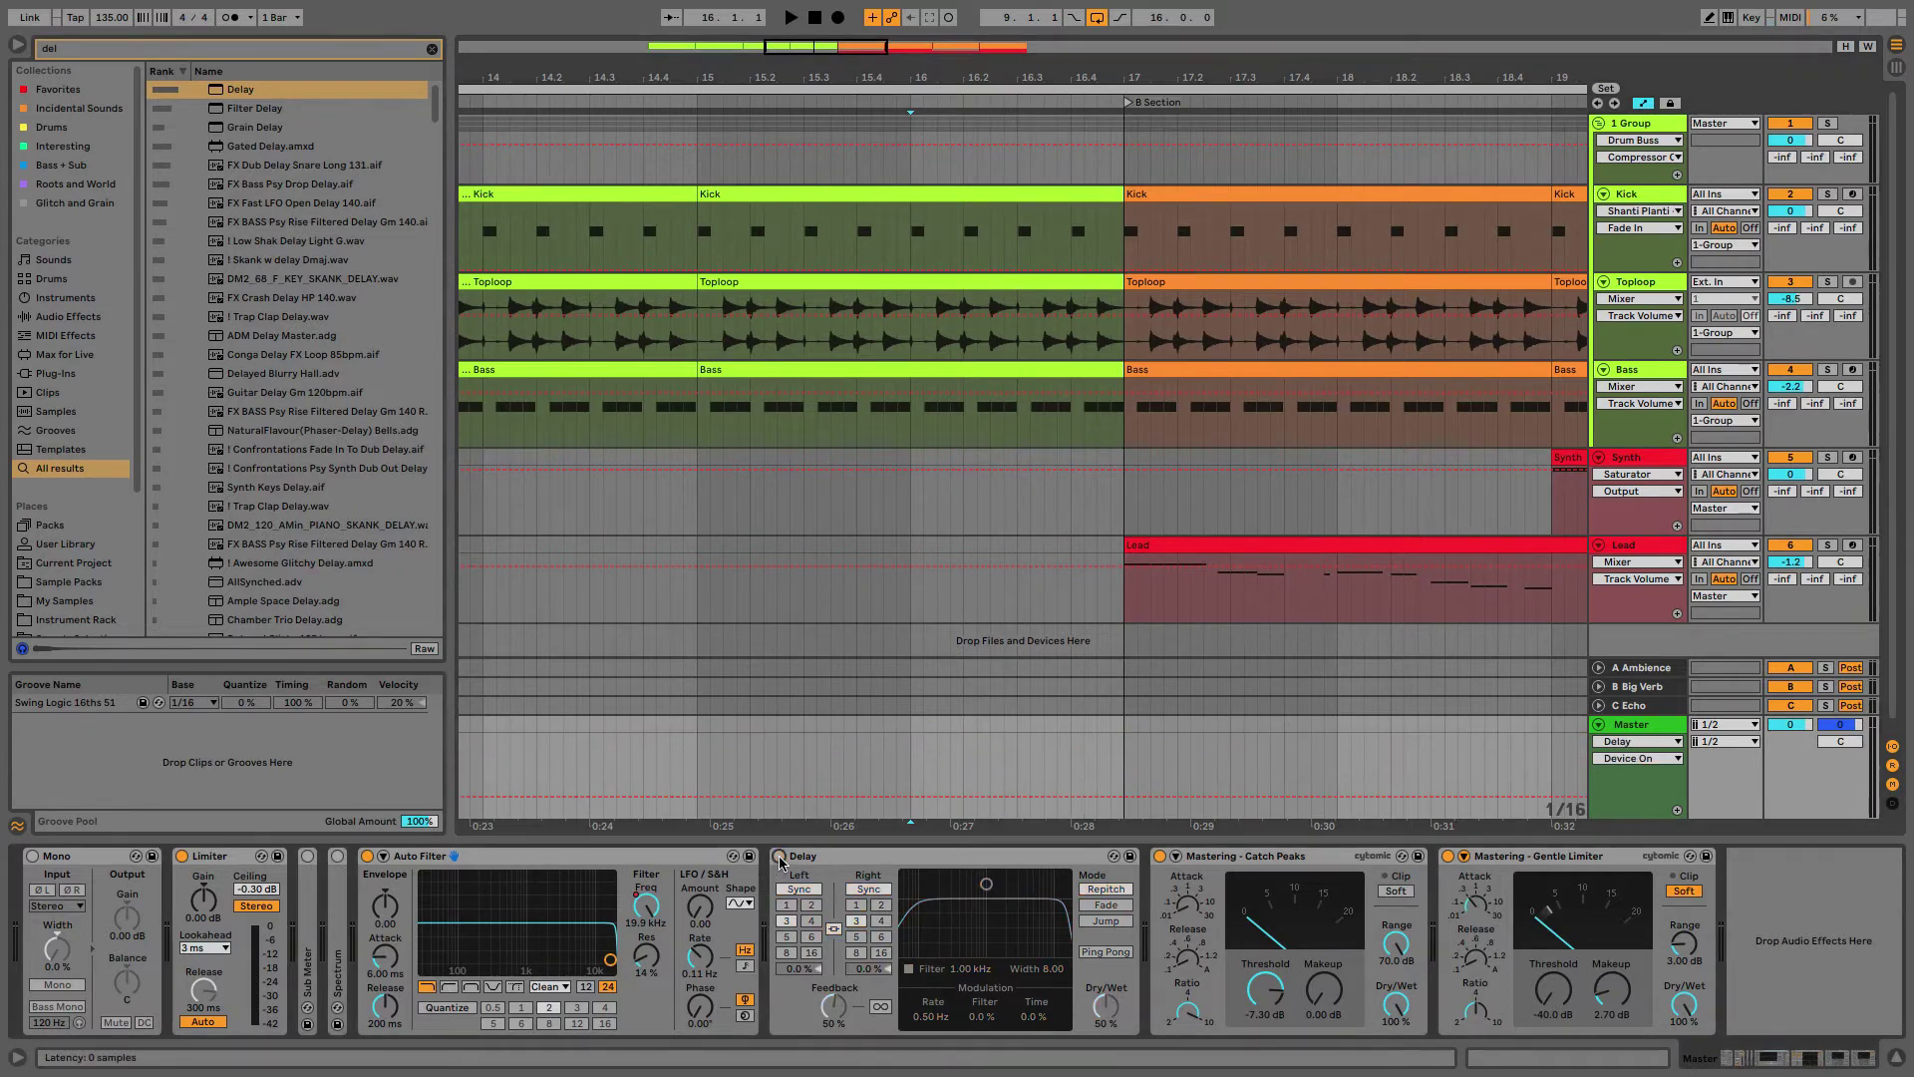
pyautogui.press('space')
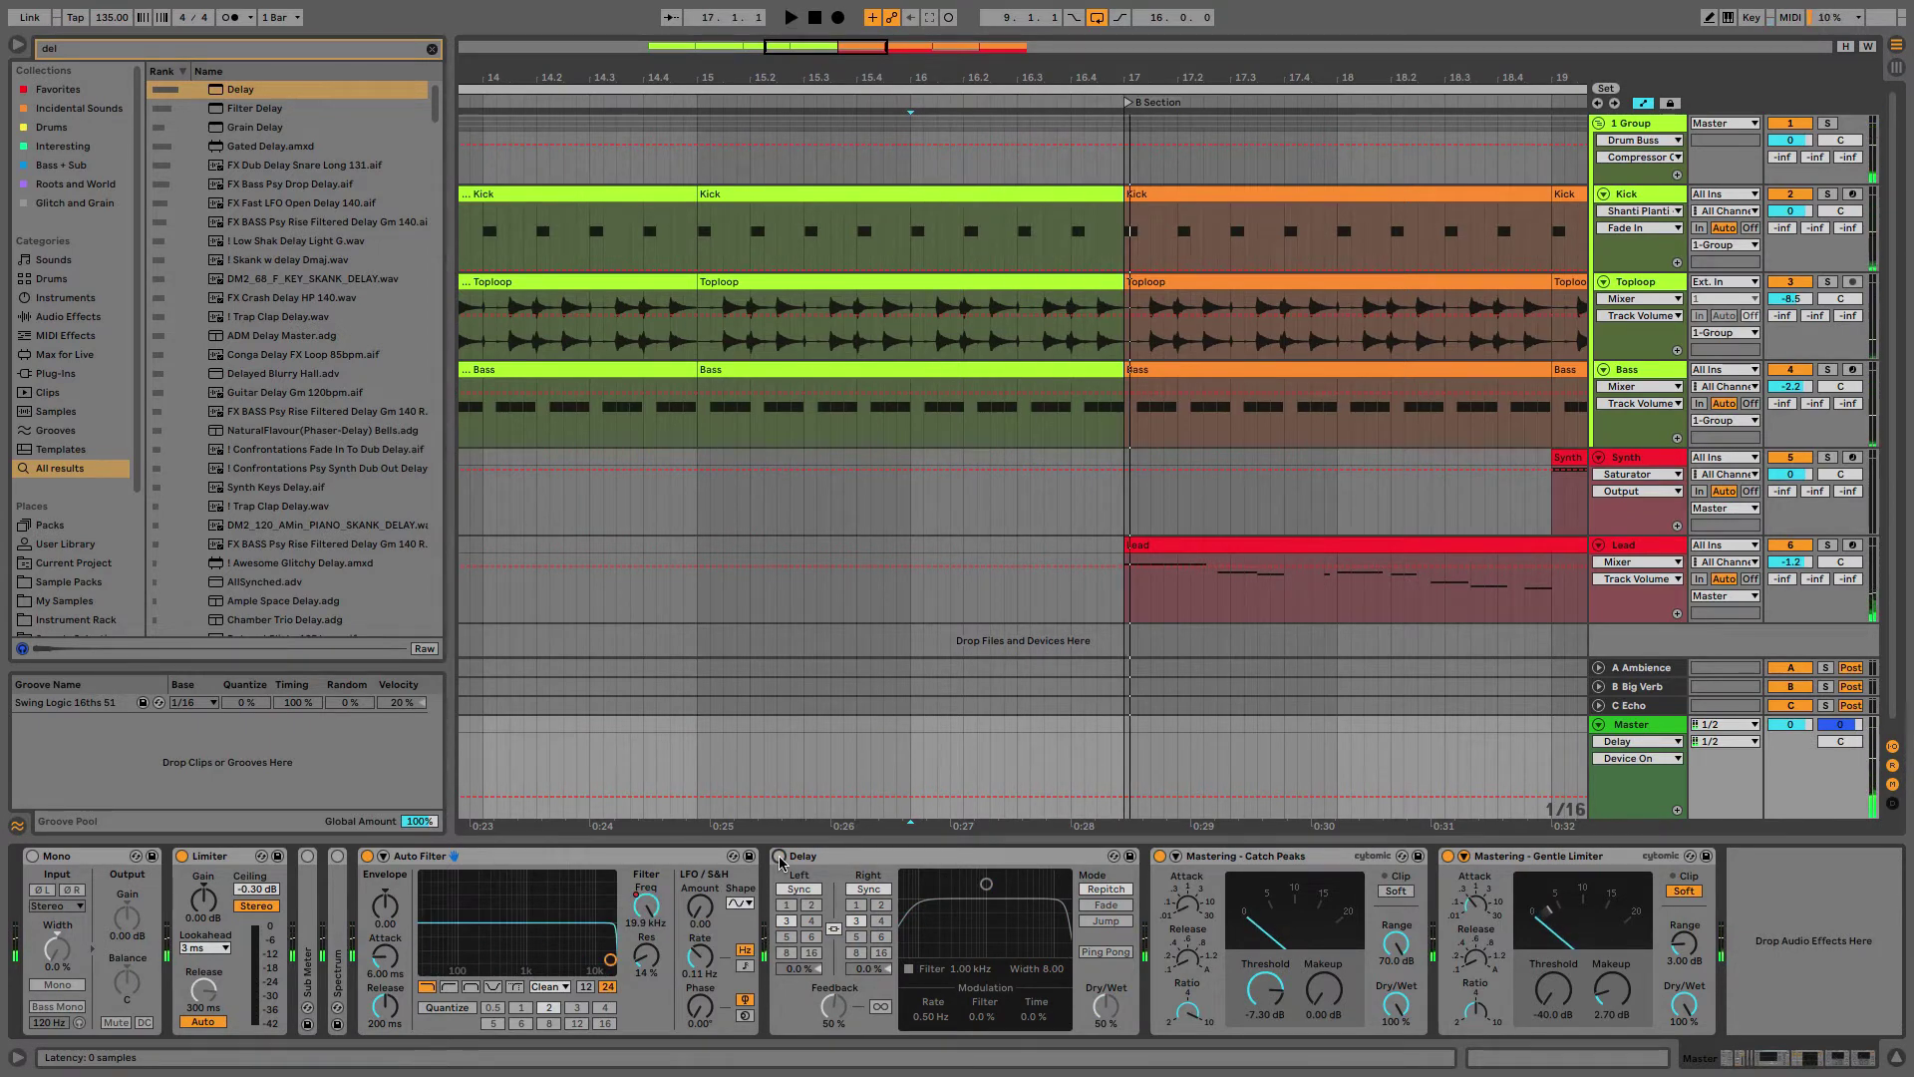
pyautogui.click(779, 858)
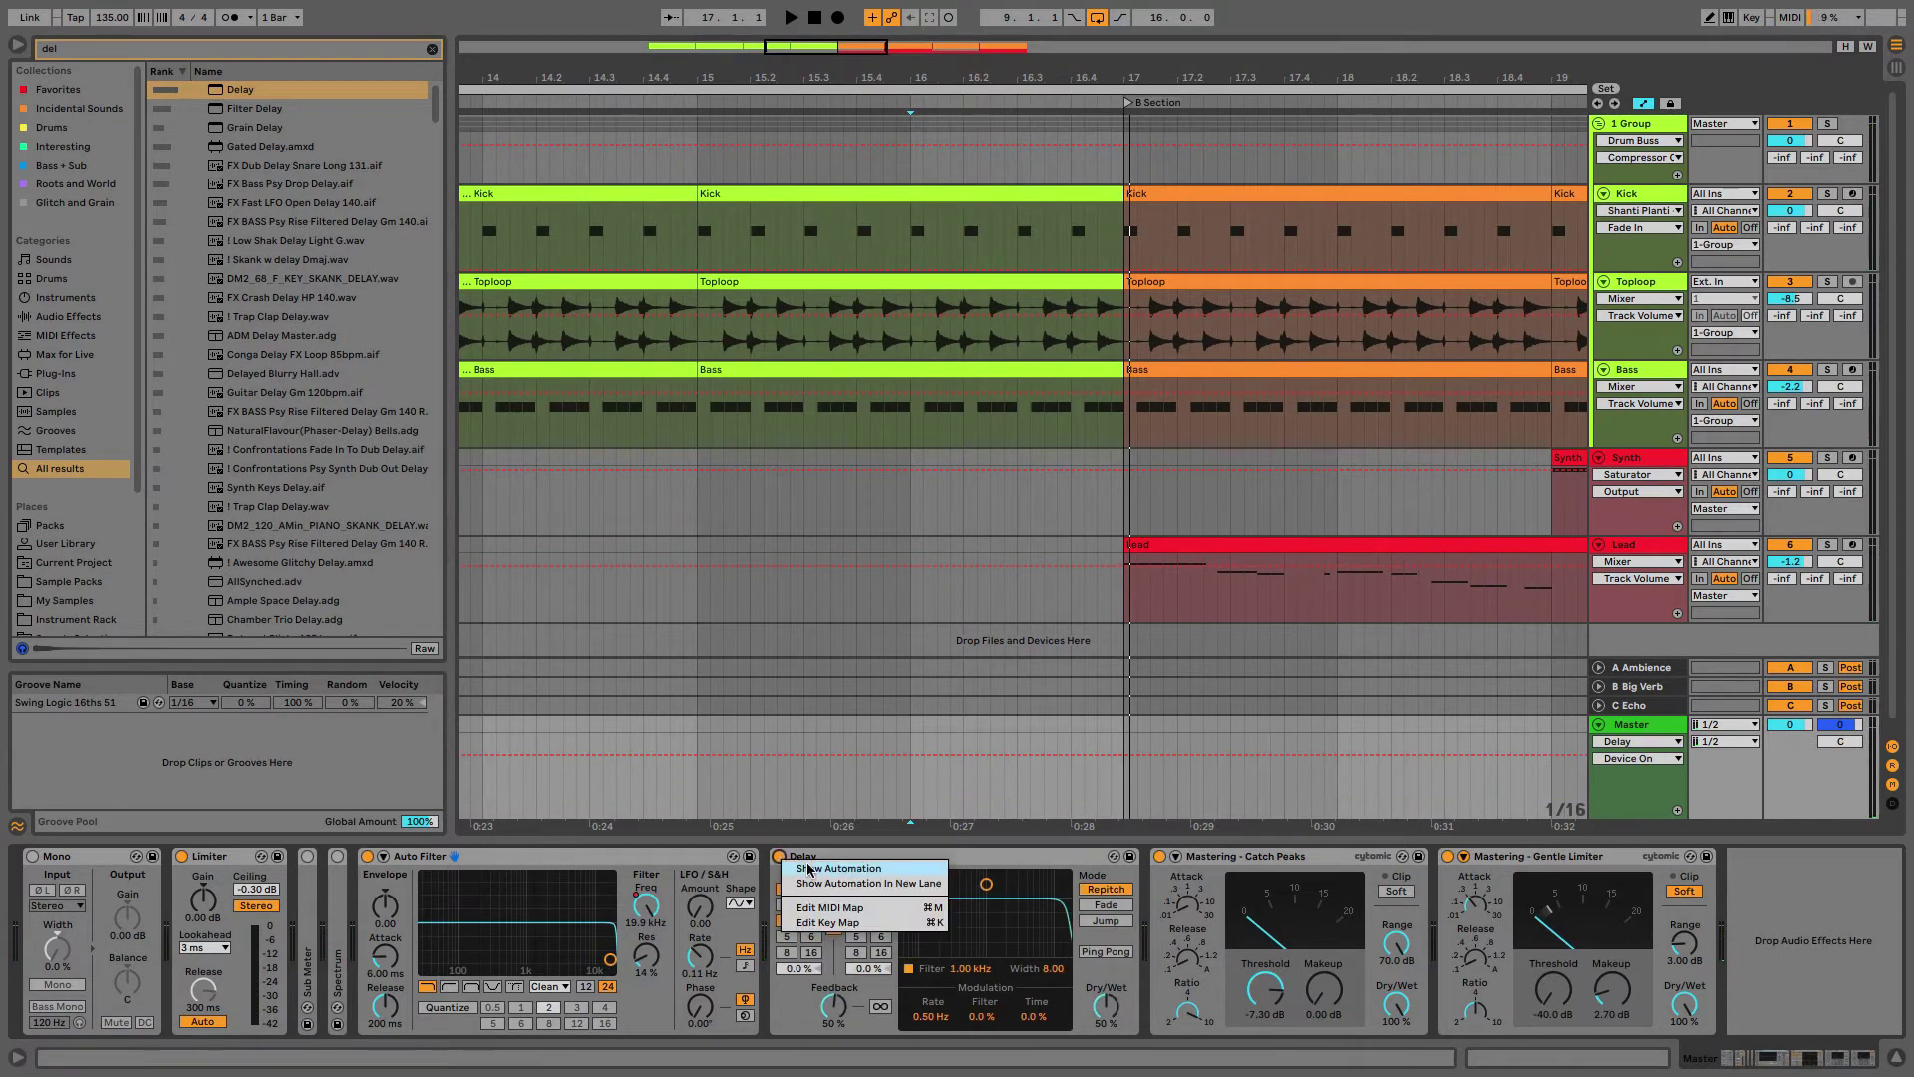
pyautogui.click(779, 857)
pyautogui.press('b')
pyautogui.moveTo(927, 750); pyautogui.dragTo(1123, 743)
pyautogui.press('b')
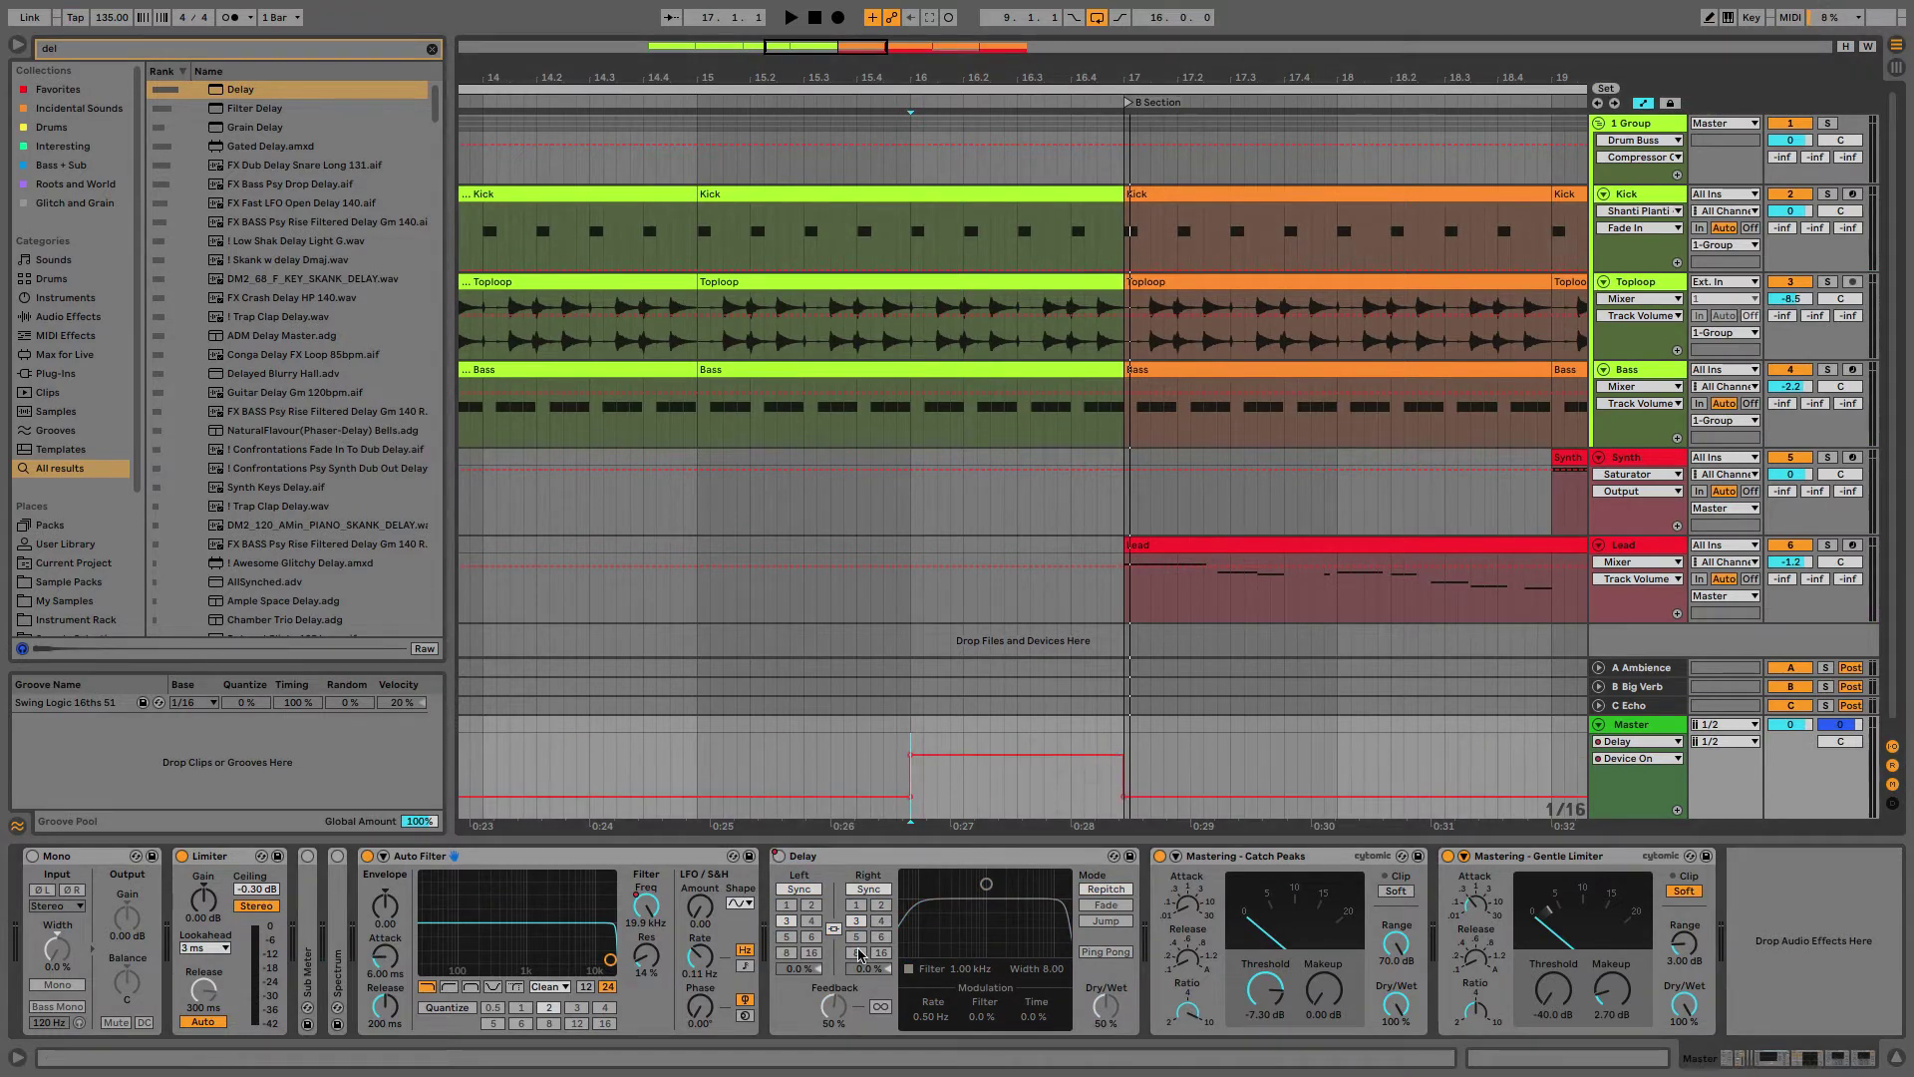
pyautogui.moveTo(999, 907); pyautogui.dragTo(1000, 911)
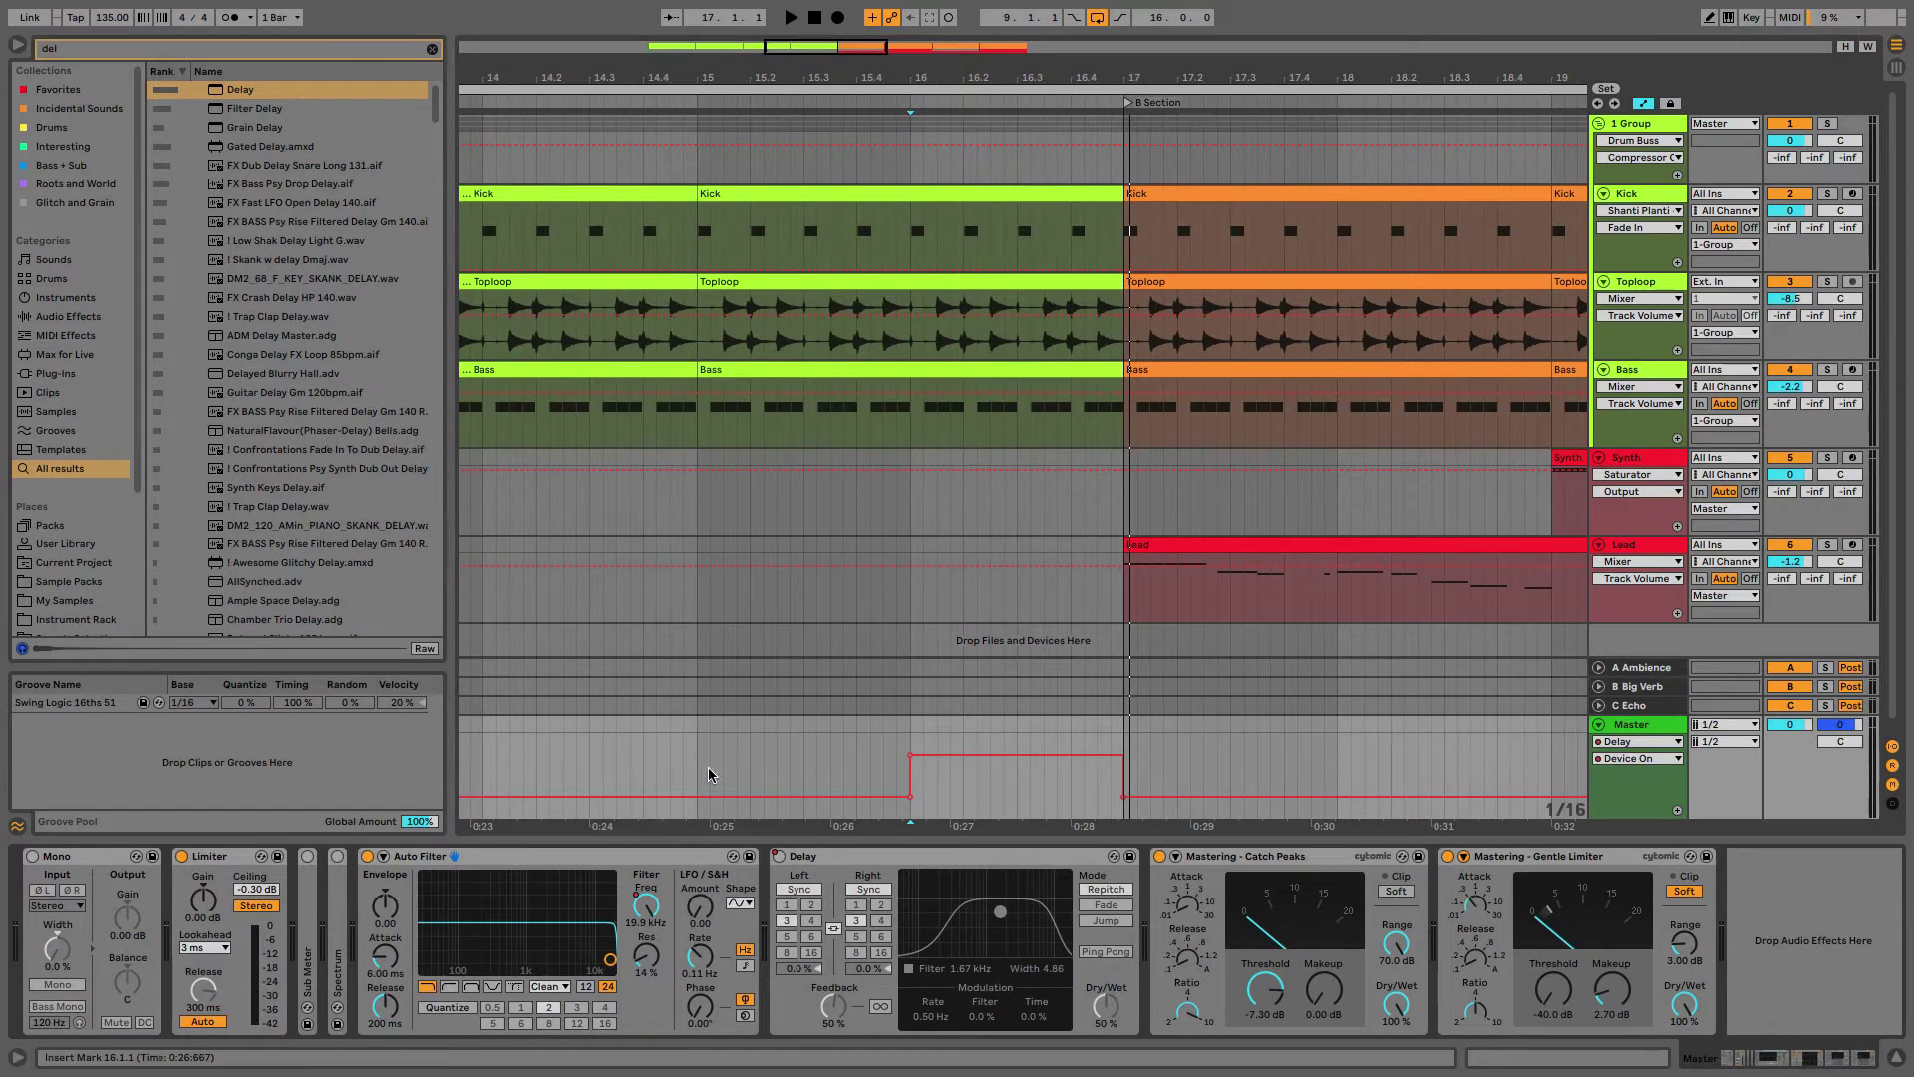
# Step: Audition the transition from bar 15, then set the start point just before B Section
pyautogui.click(700, 728)
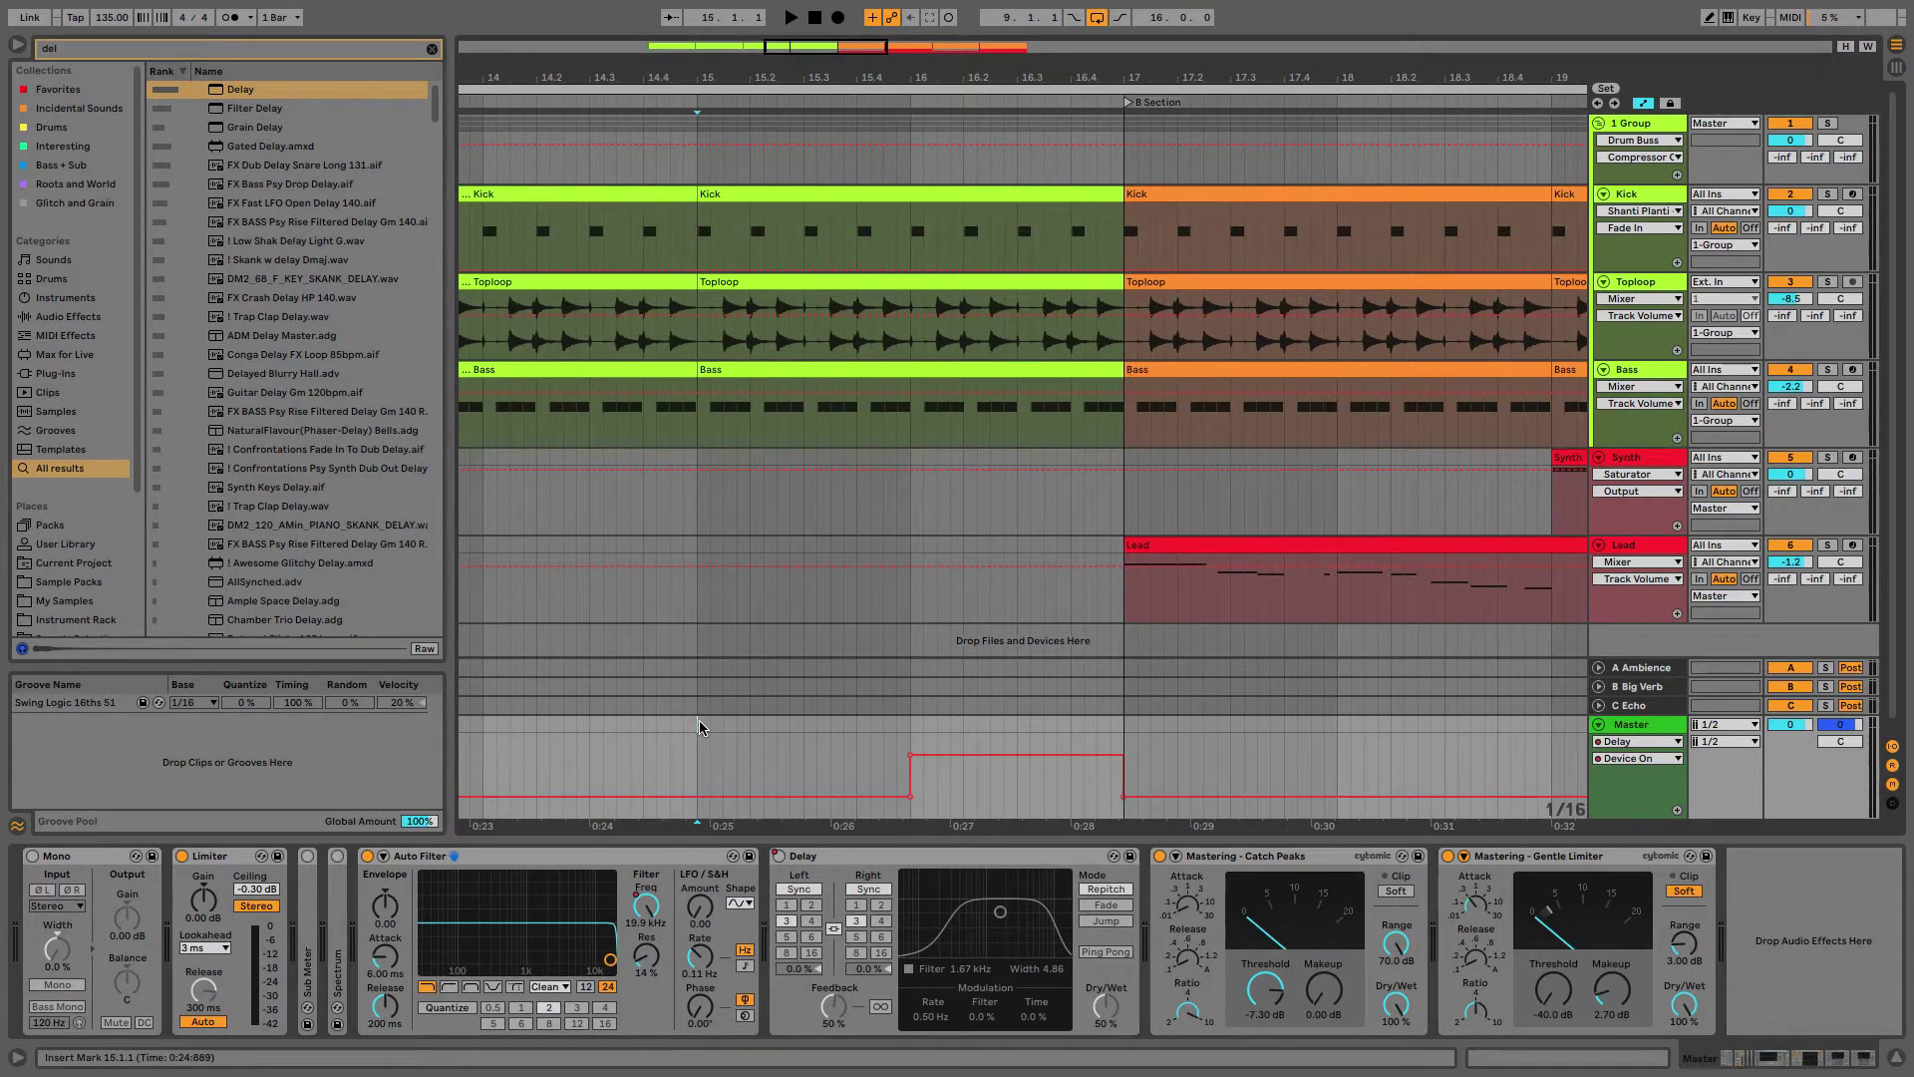
pyautogui.press('space')
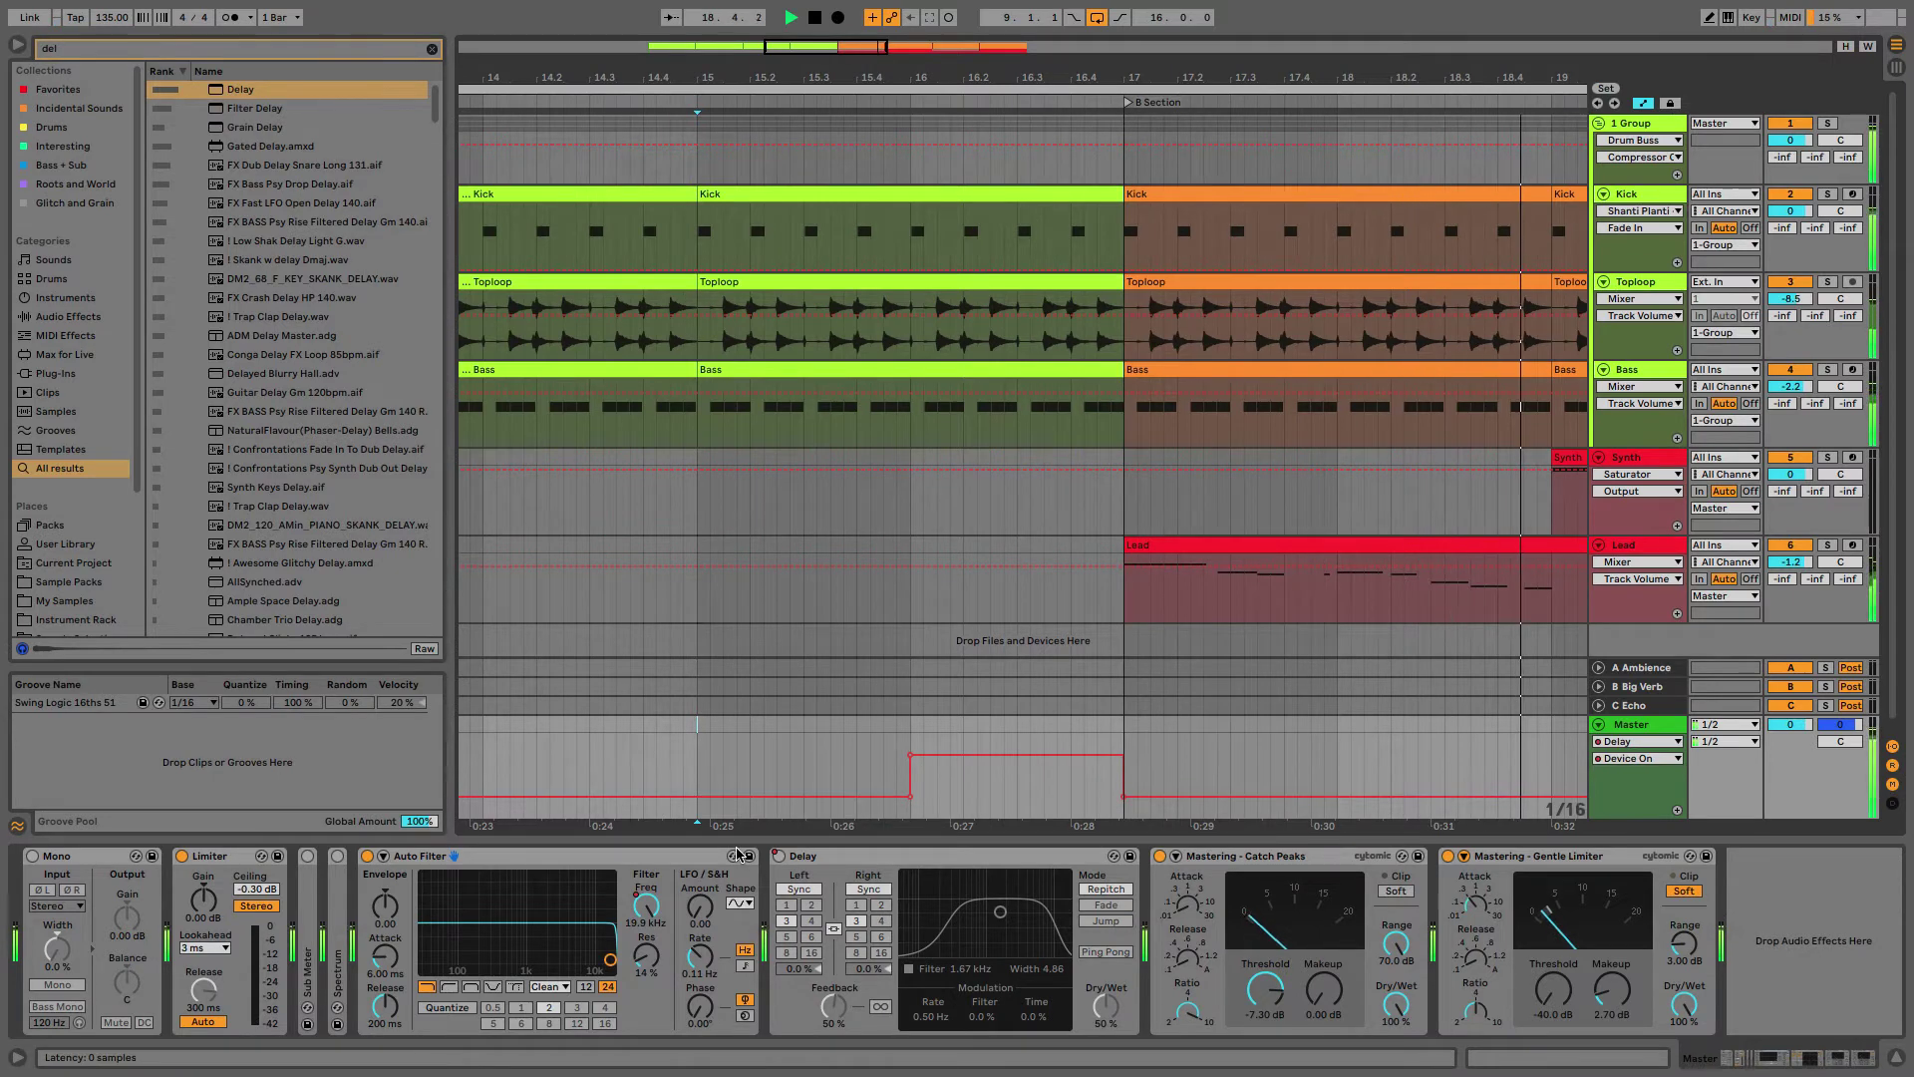
pyautogui.press('space')
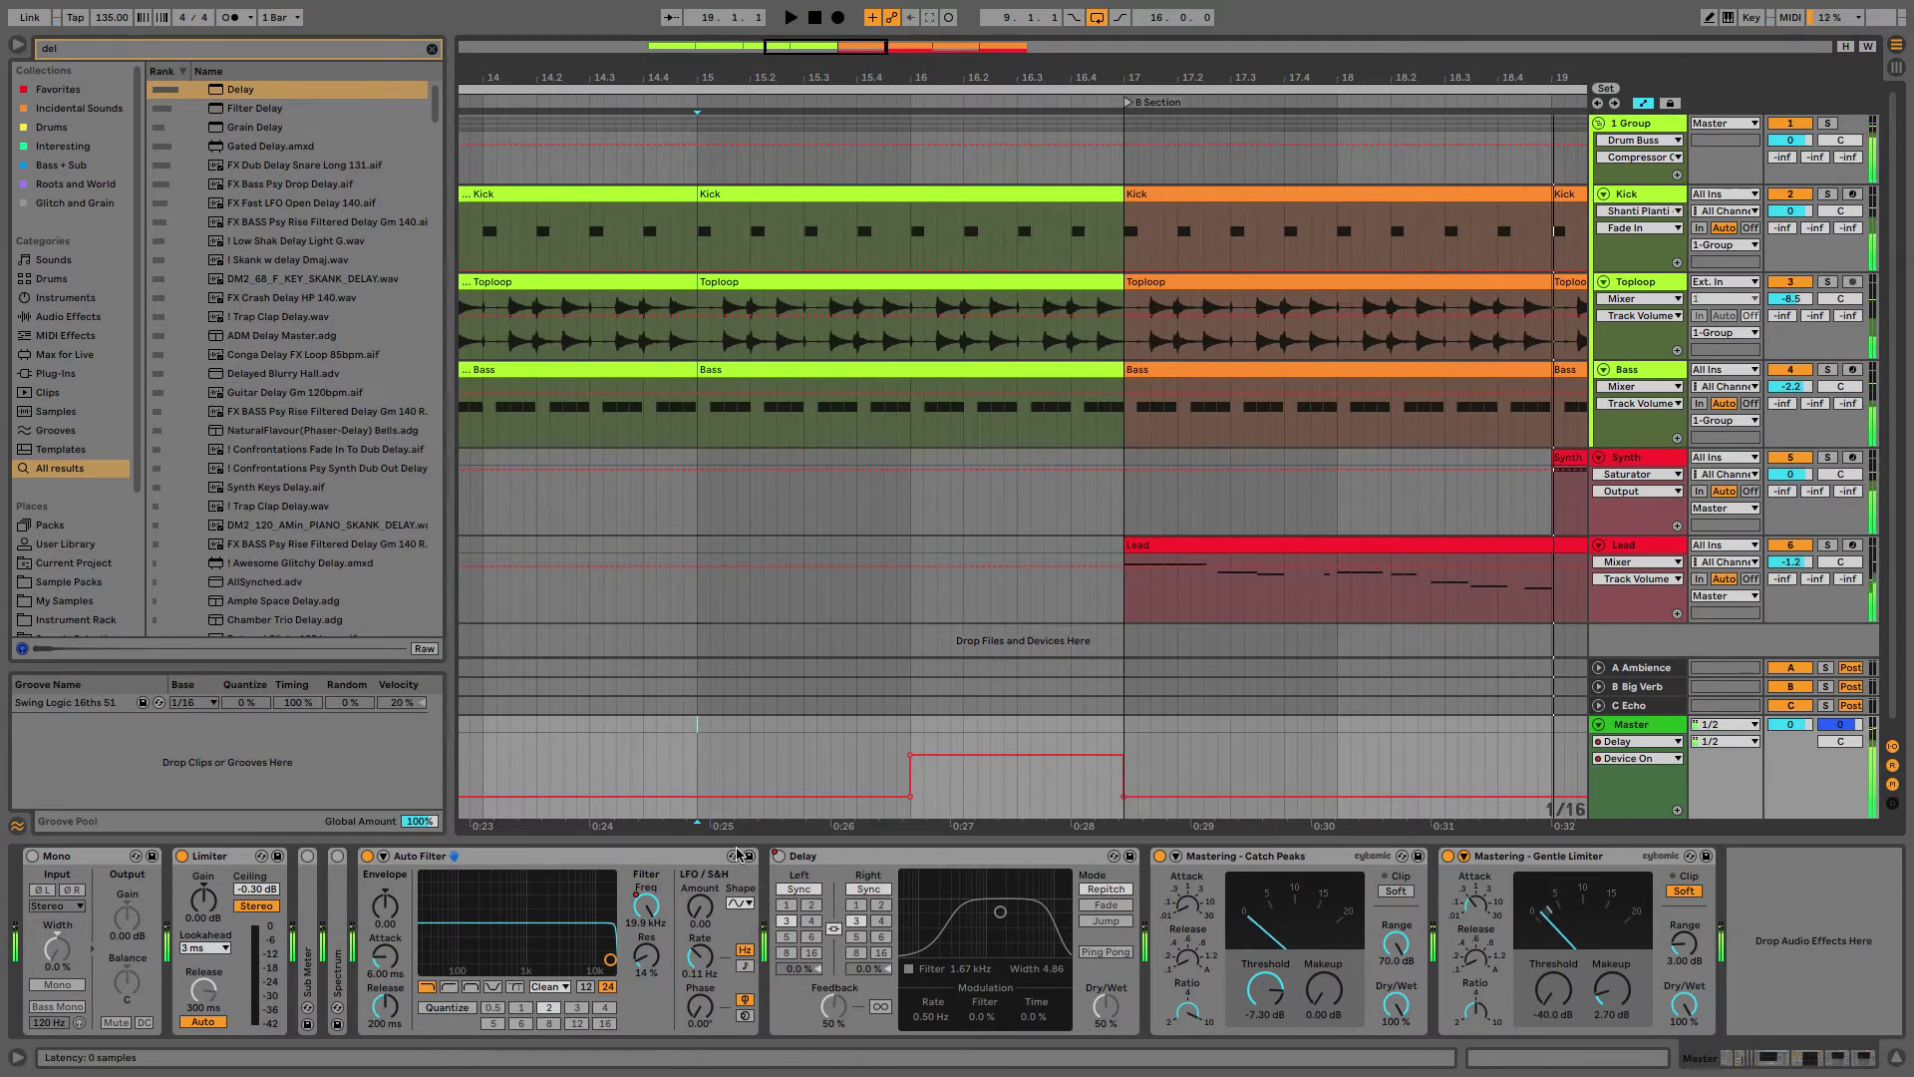
pyautogui.click(1113, 724)
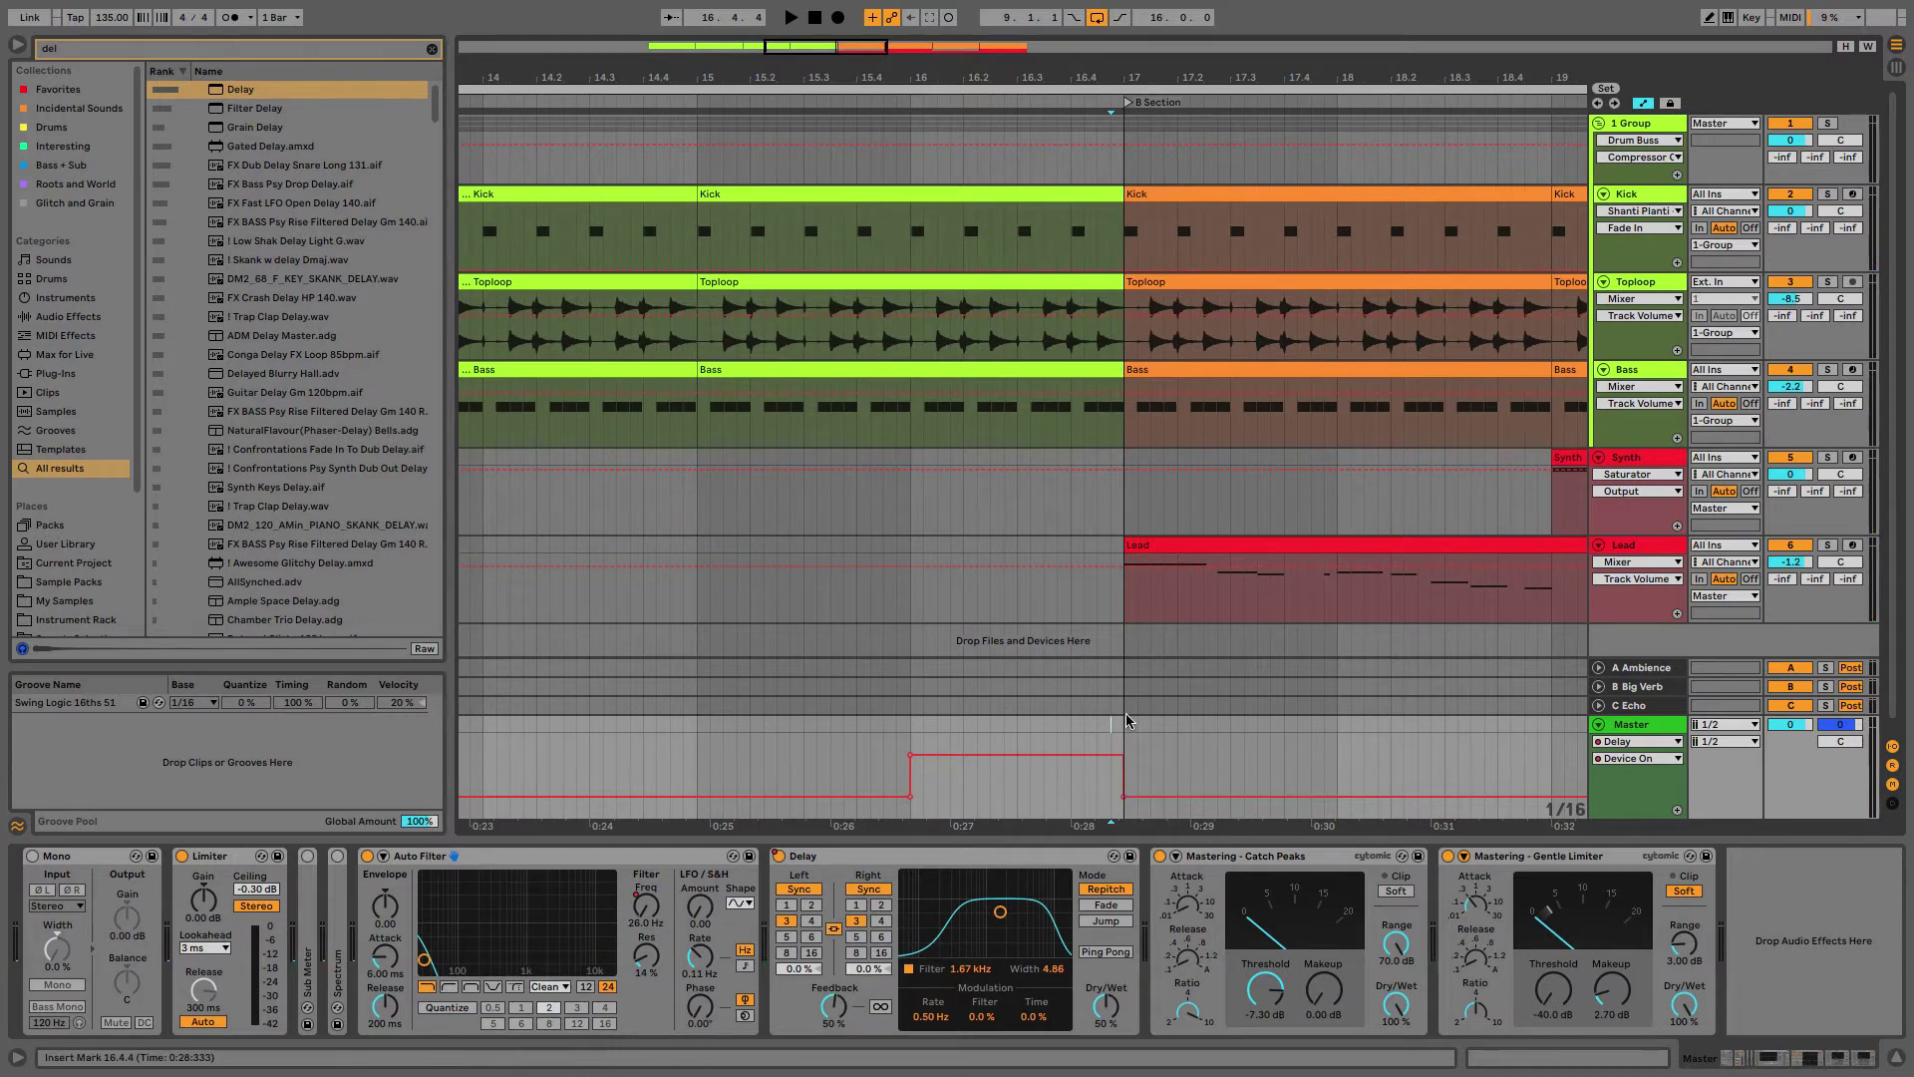
# Step: Show Auto Filter Frequency automation and move its lowest breakpoint earlier in bar 16
pyautogui.rightClick(368, 857)
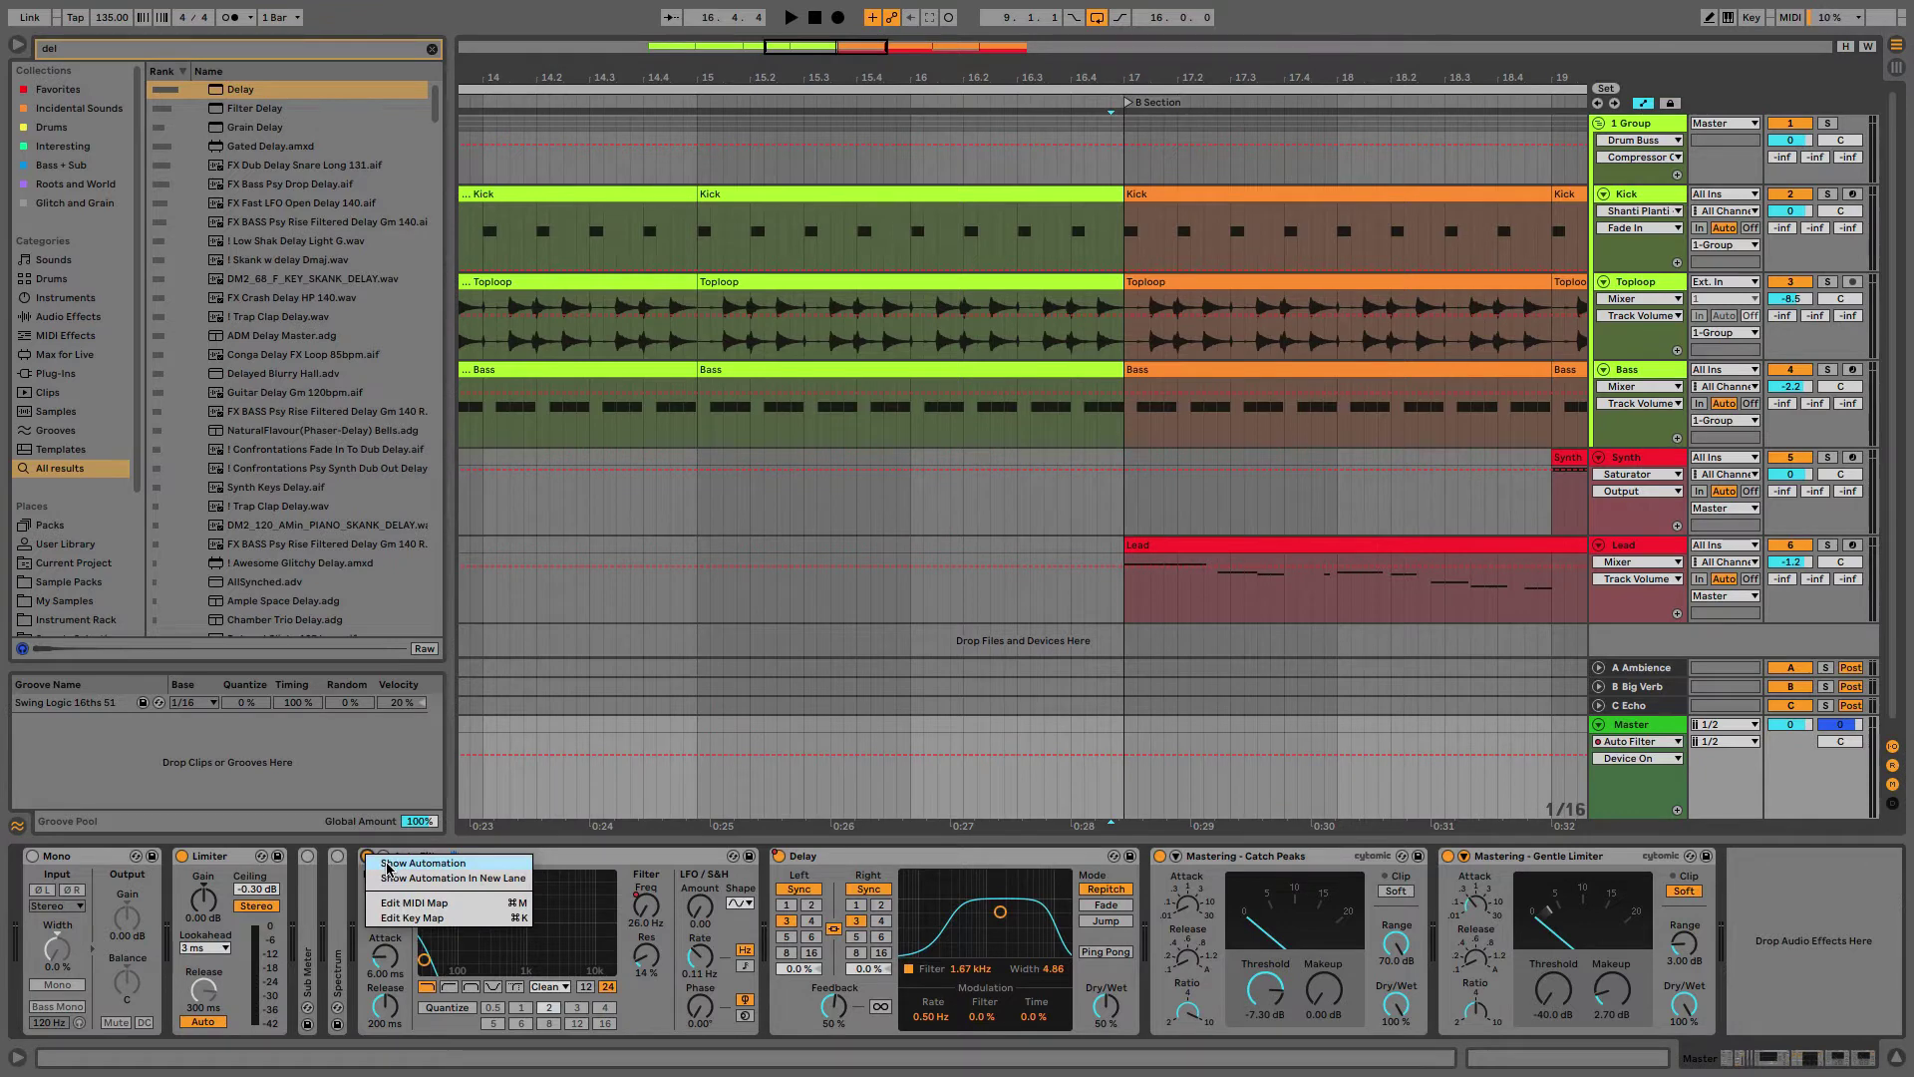
pyautogui.click(388, 864)
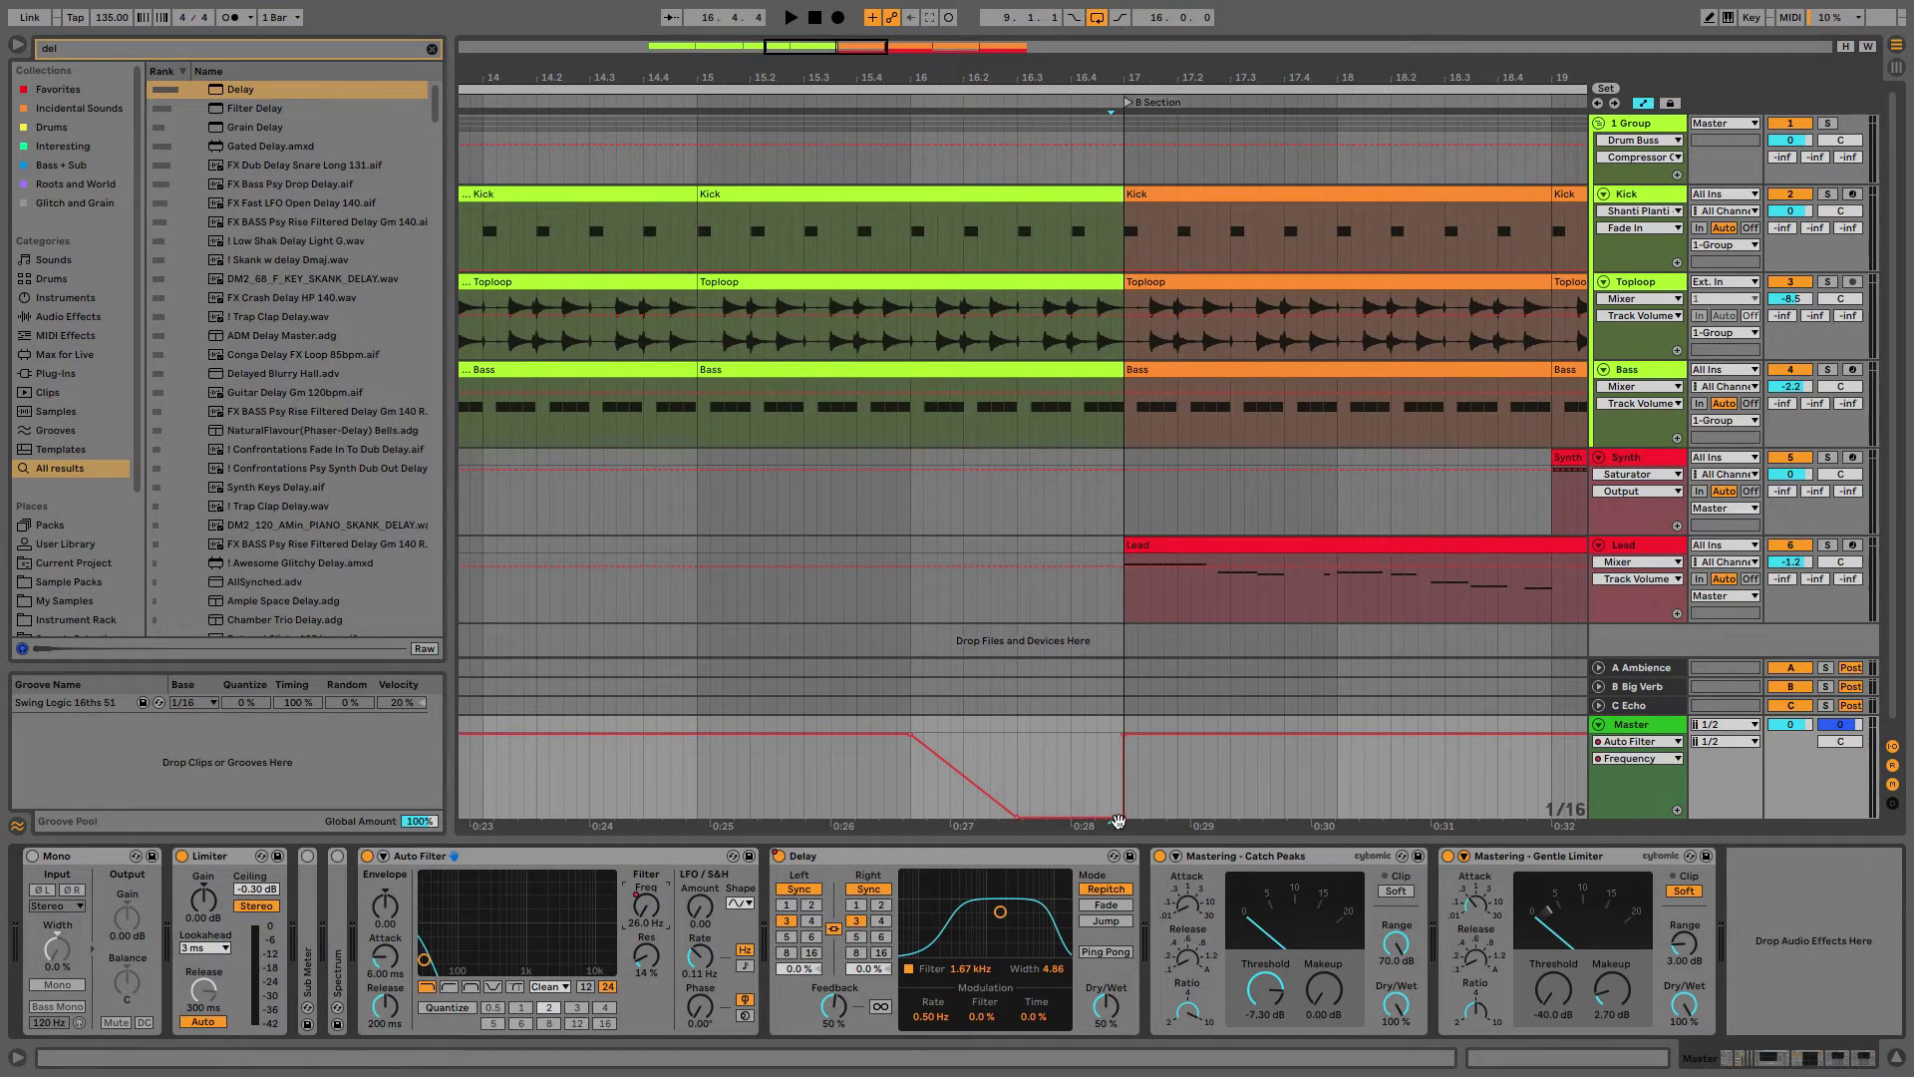
pyautogui.moveTo(1119, 819); pyautogui.dragTo(1114, 752)
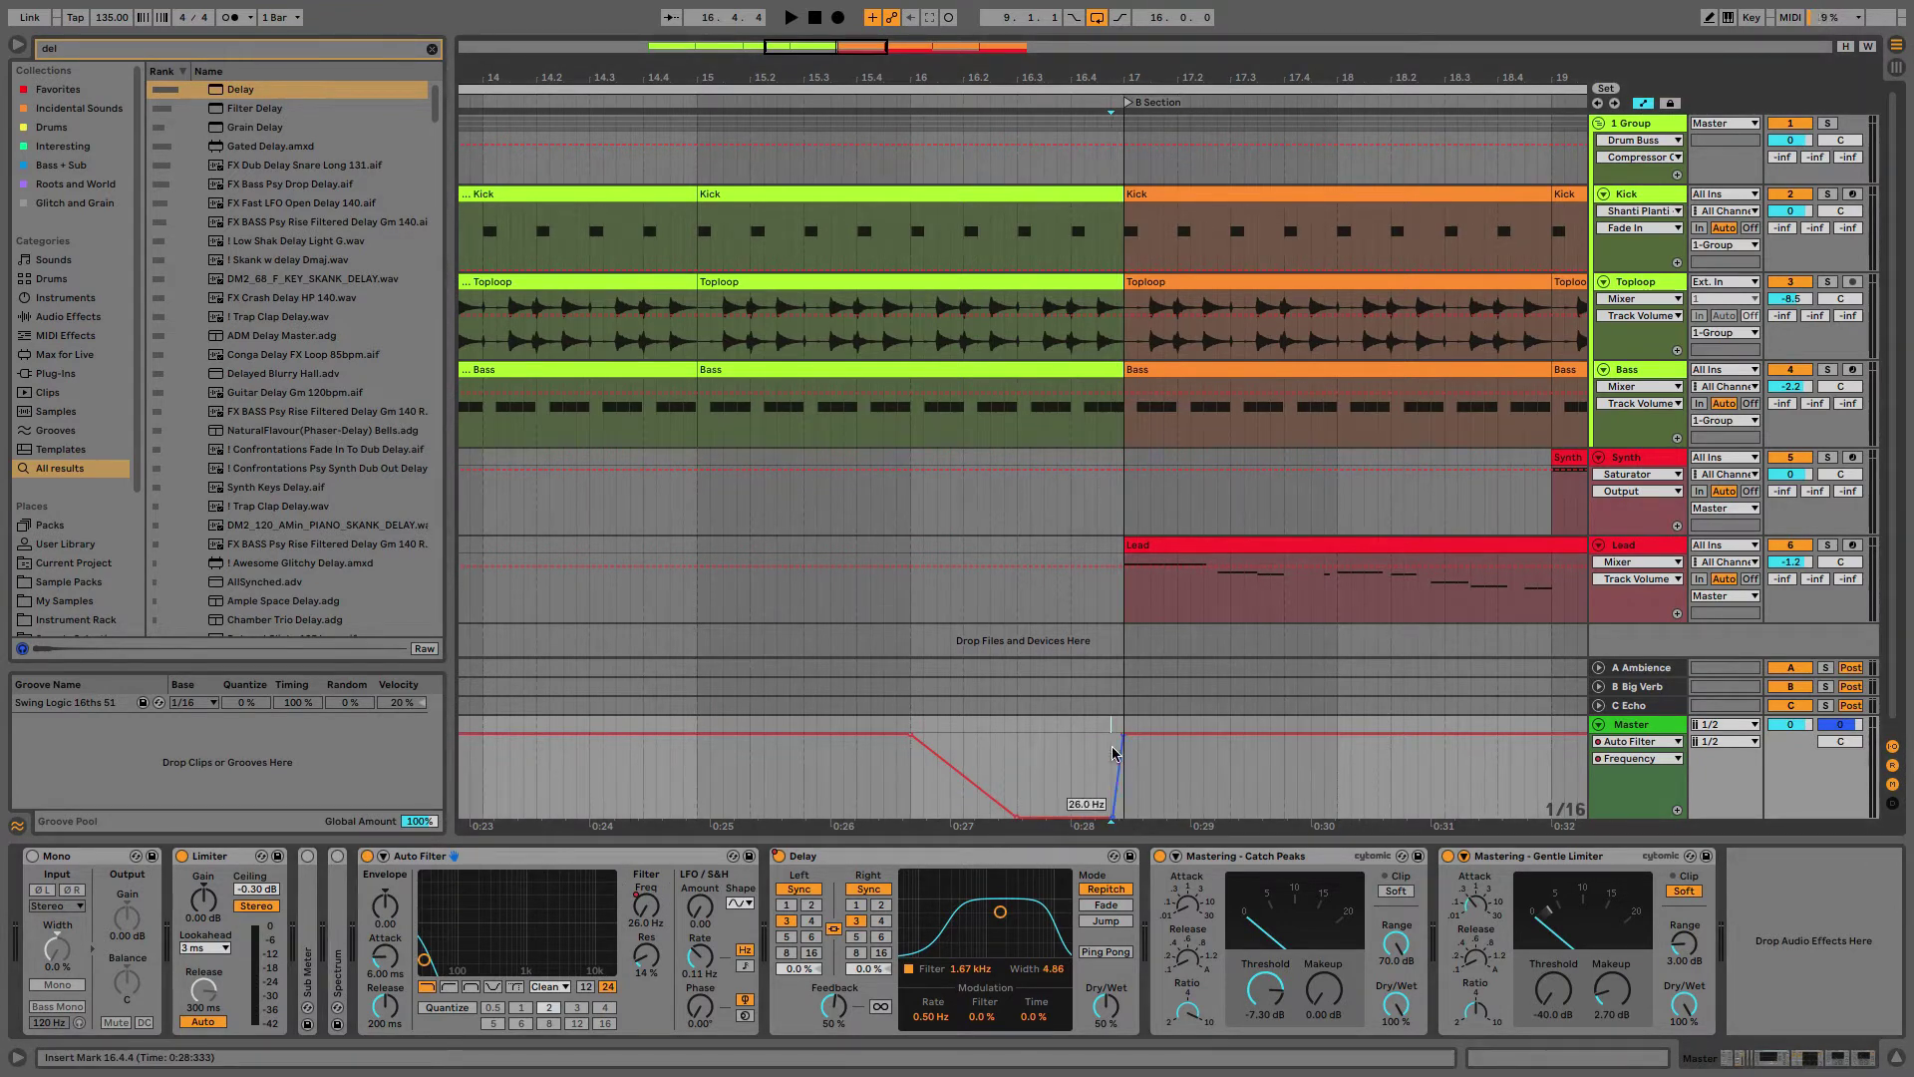
# Step: Set Delay feedback to 64%, ramp its dry/wet up from zero, and play from bar 15
pyautogui.click(827, 1011)
pyautogui.moveTo(827, 1012); pyautogui.dragTo(829, 997)
pyautogui.click(1106, 1005)
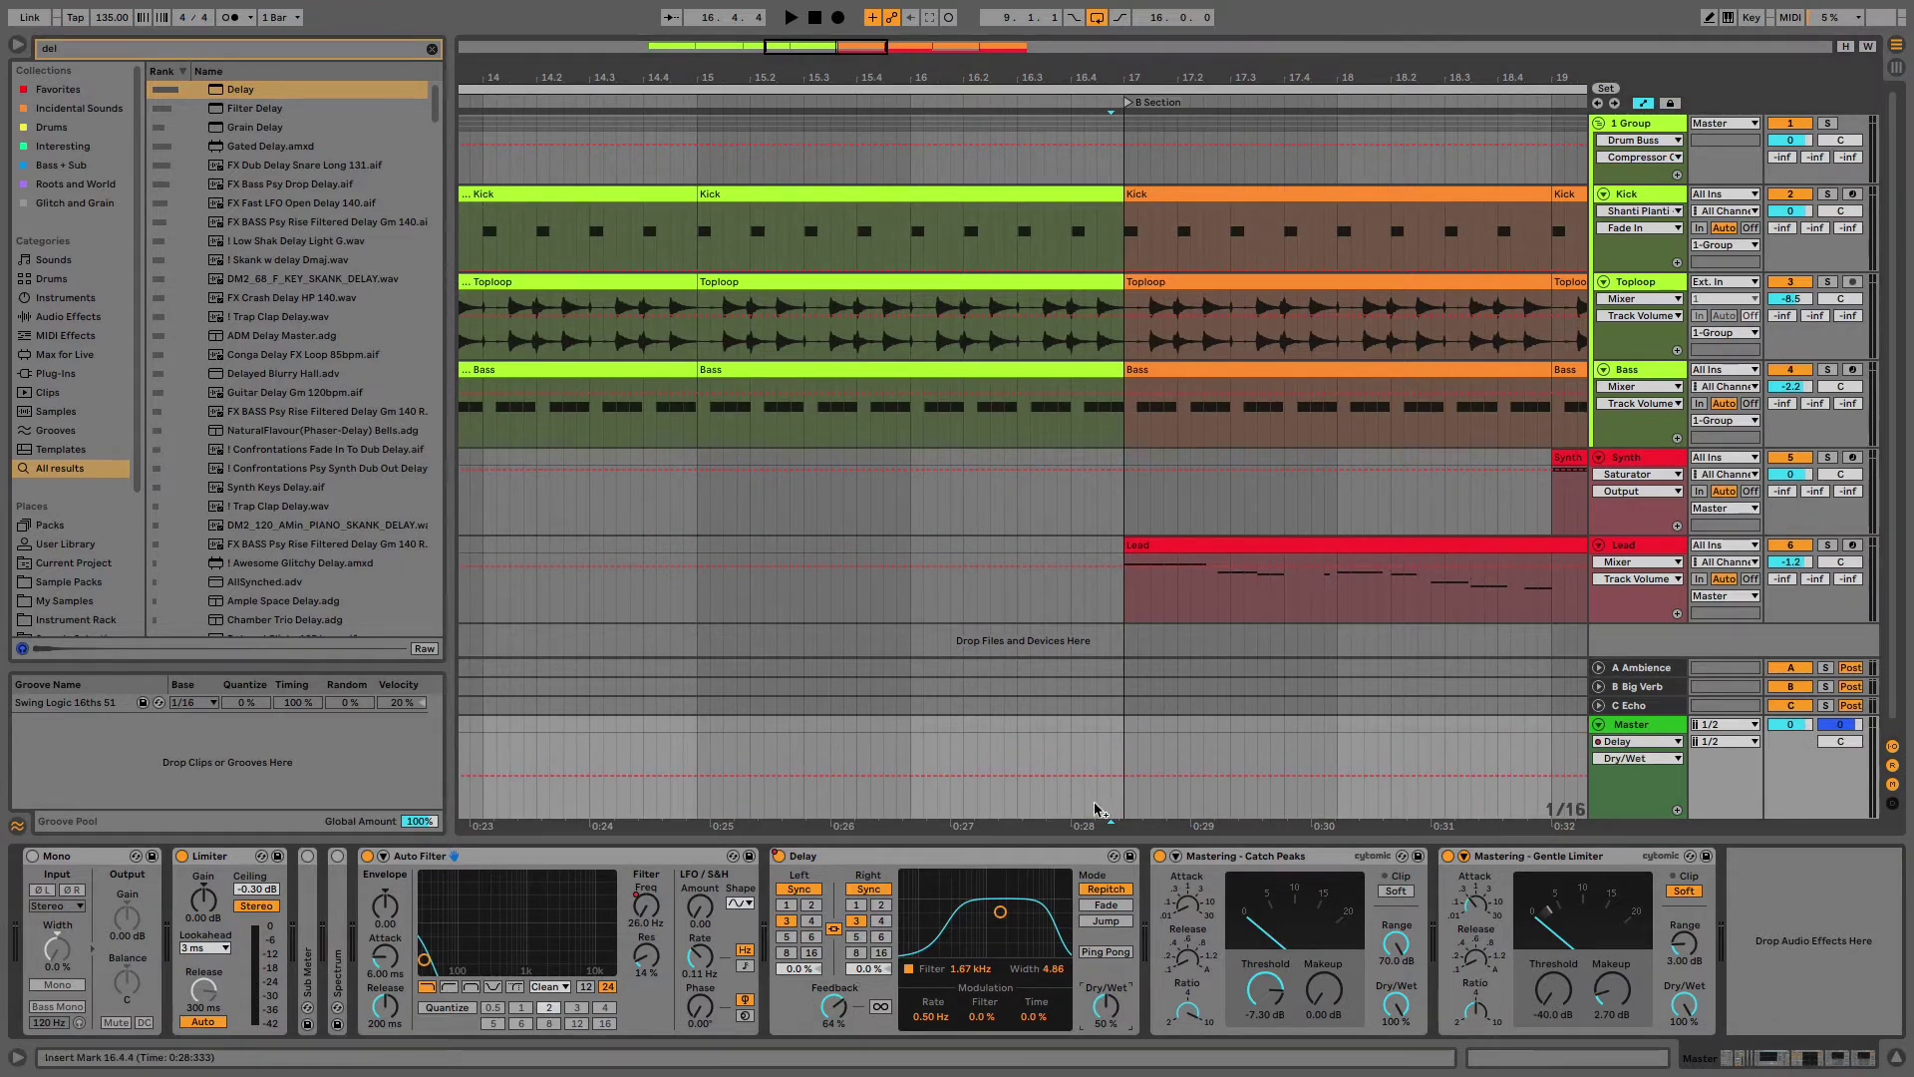
pyautogui.click(1017, 775)
pyautogui.moveTo(909, 774); pyautogui.dragTo(911, 815)
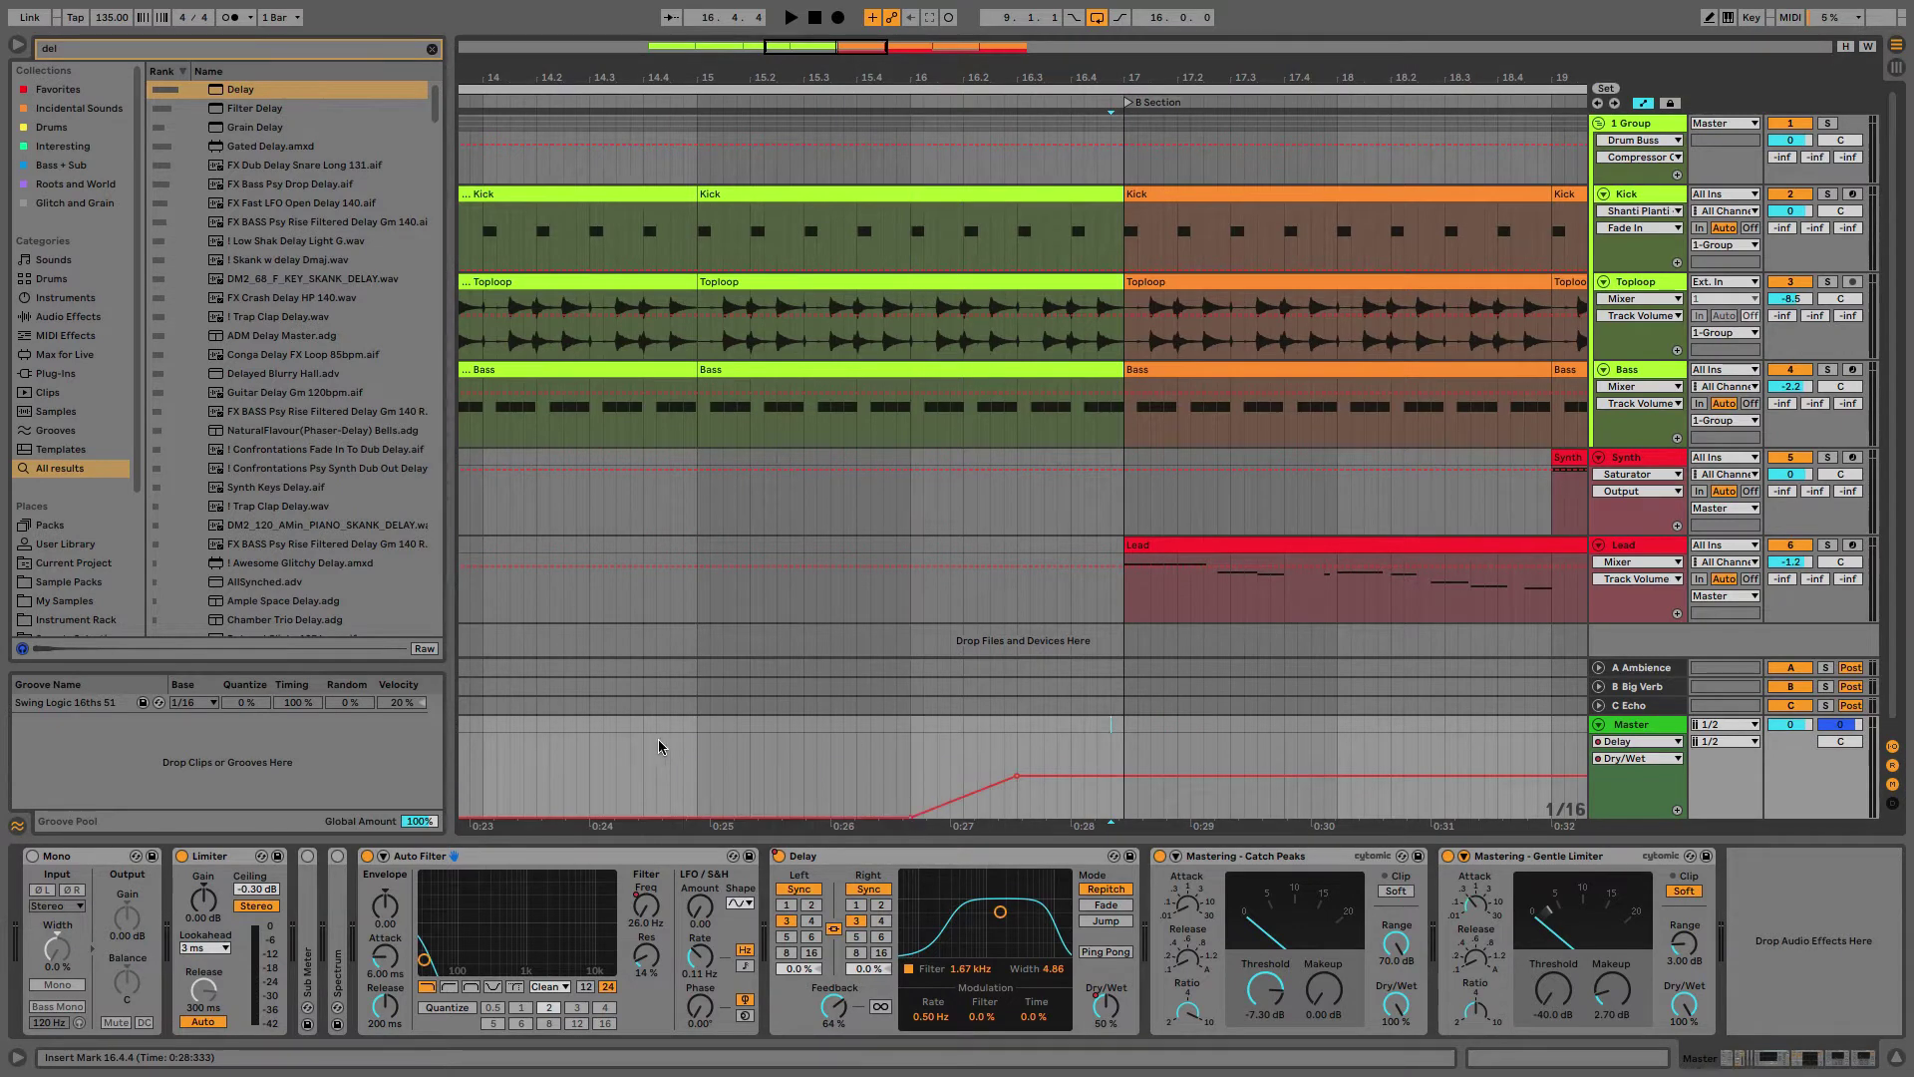
pyautogui.click(697, 748)
pyautogui.press('space')
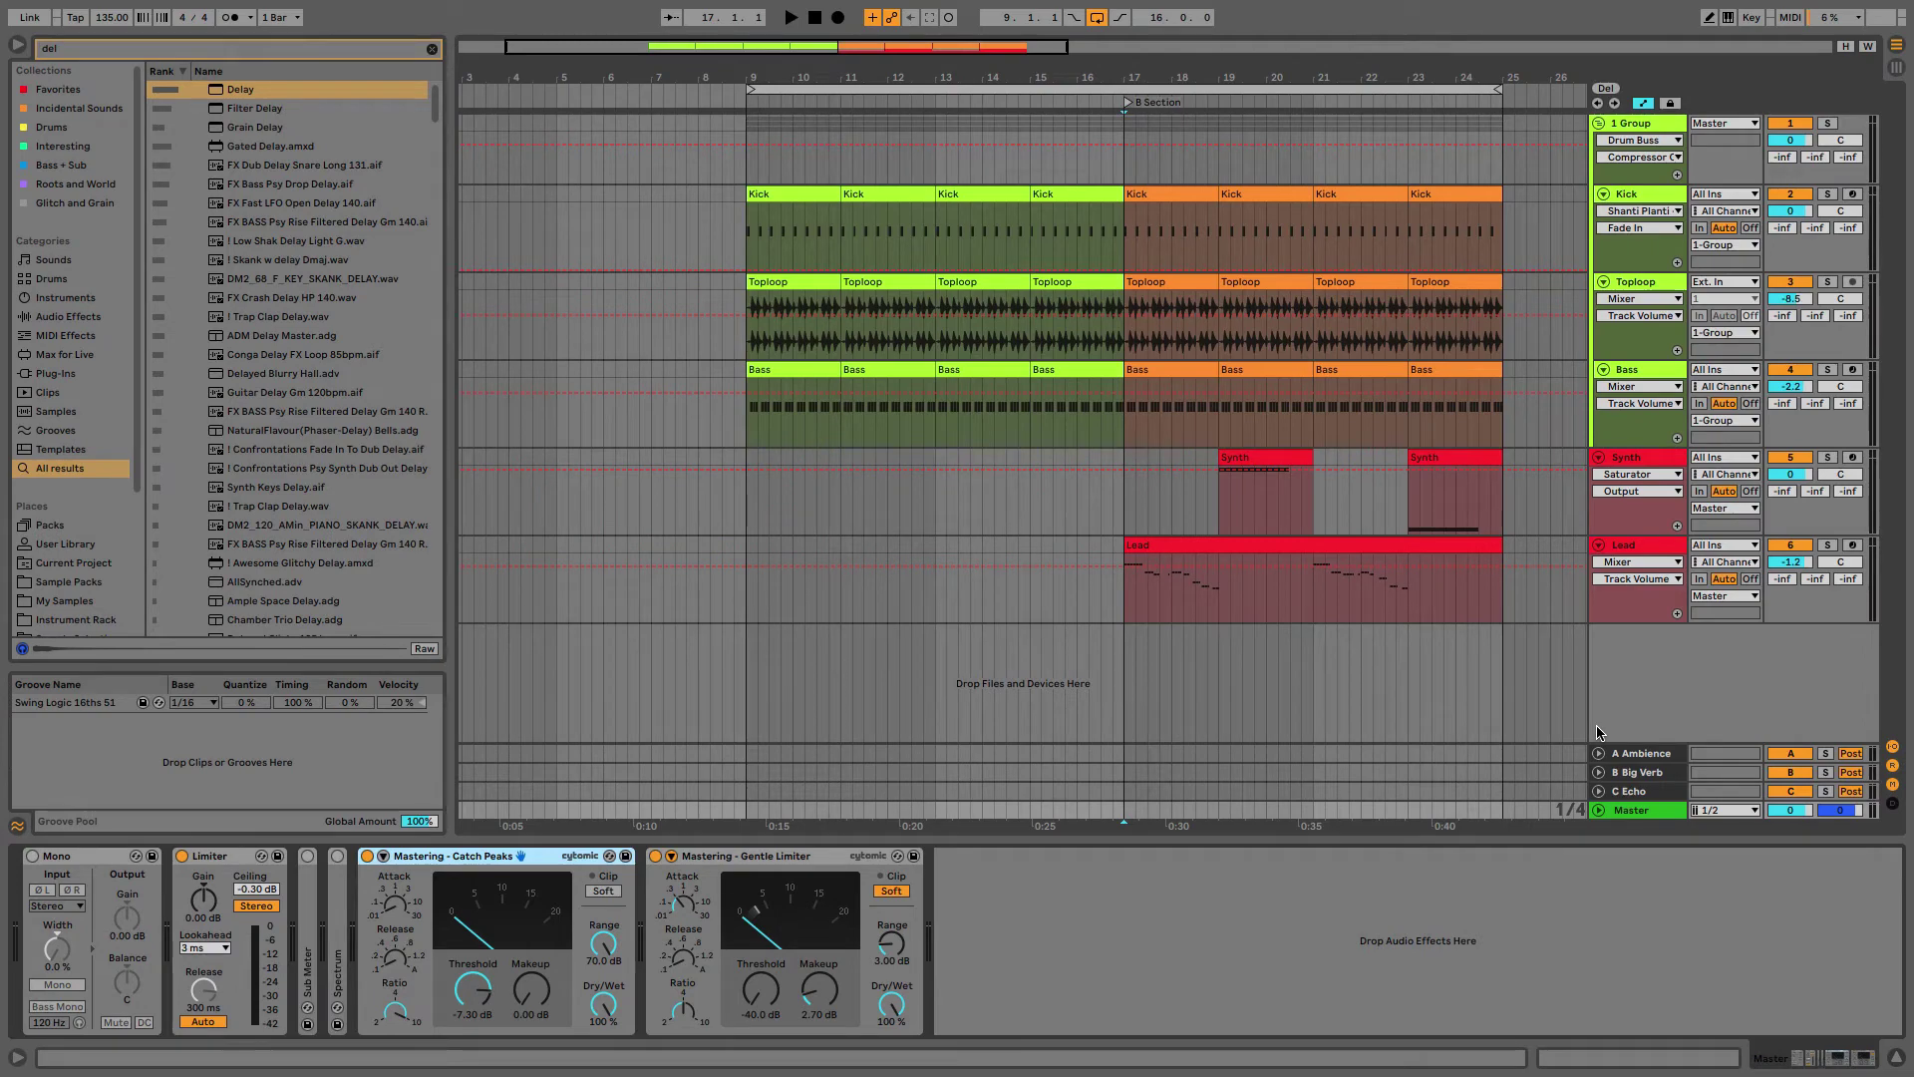
# Step: Insert an empty MIDI track below Lead and play the arrangement from bar 13
pyautogui.click(1660, 544)
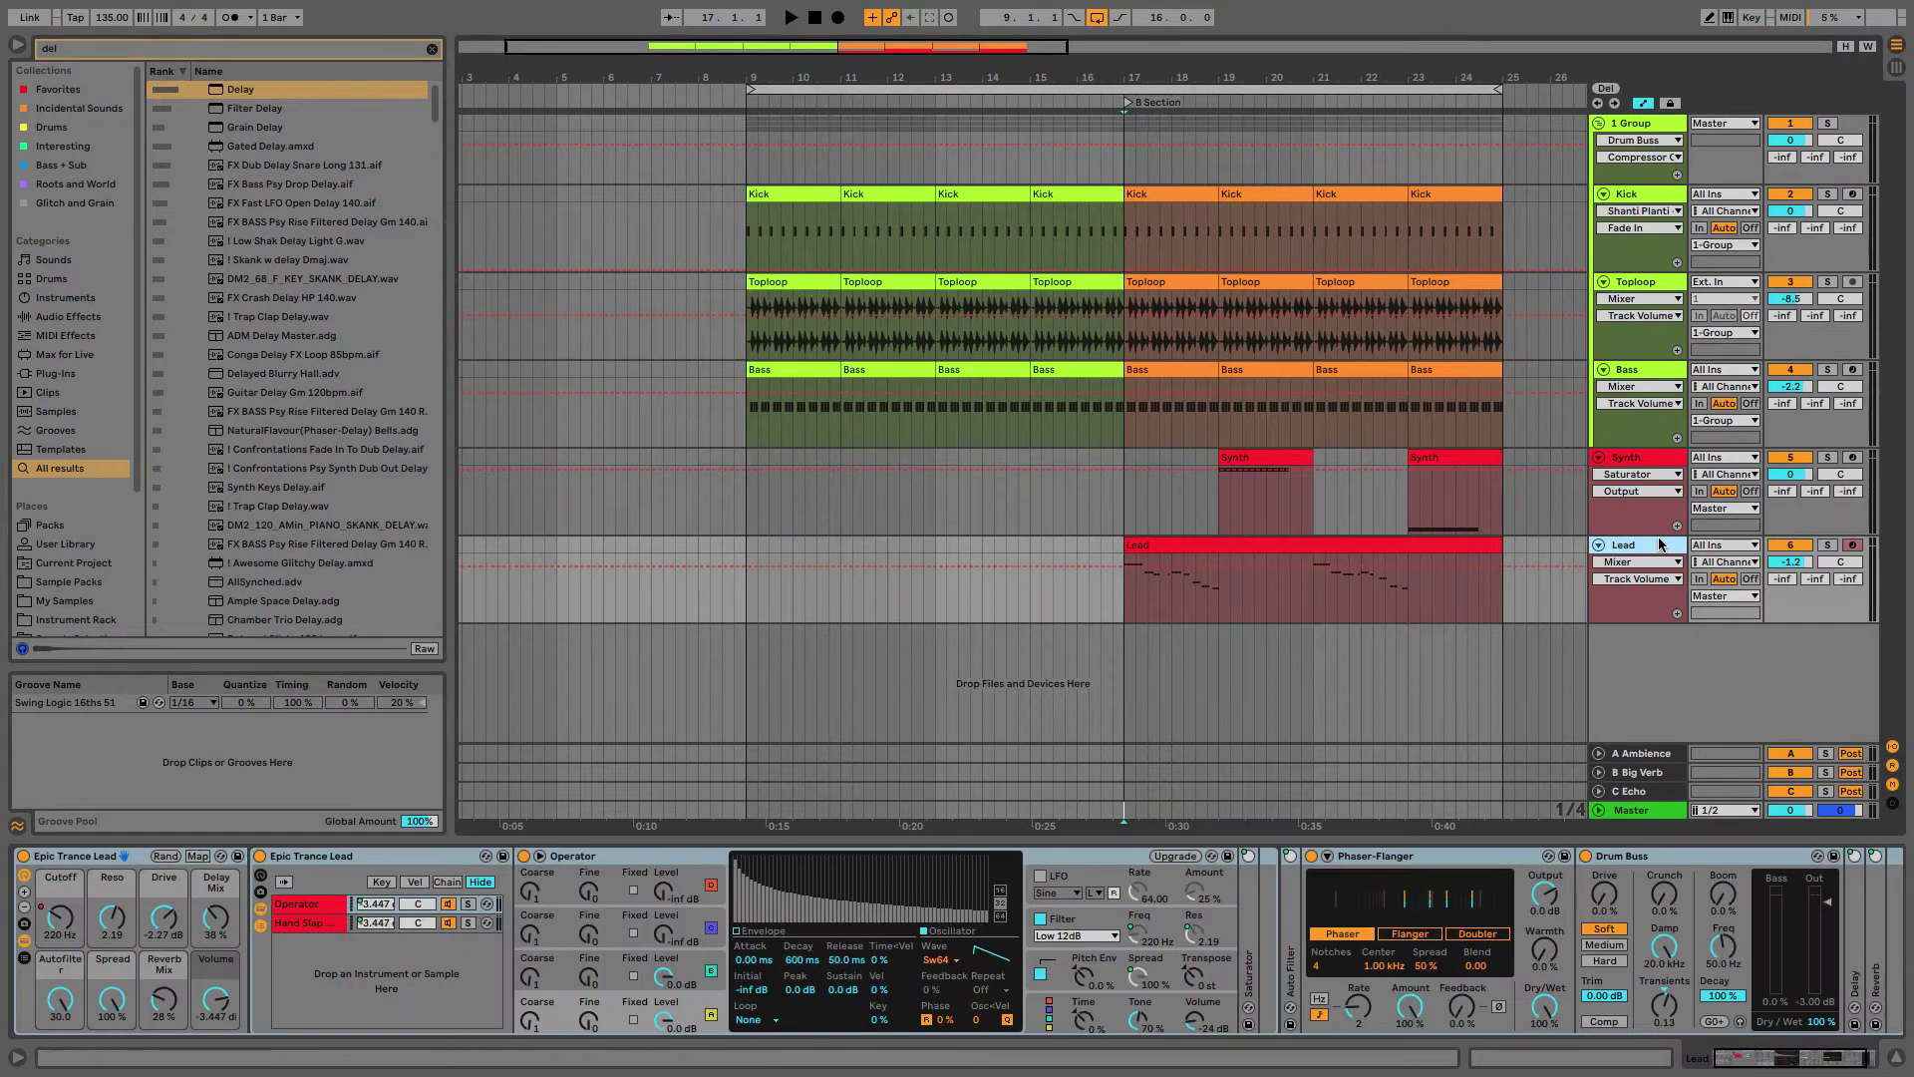
pyautogui.rightClick(1660, 545)
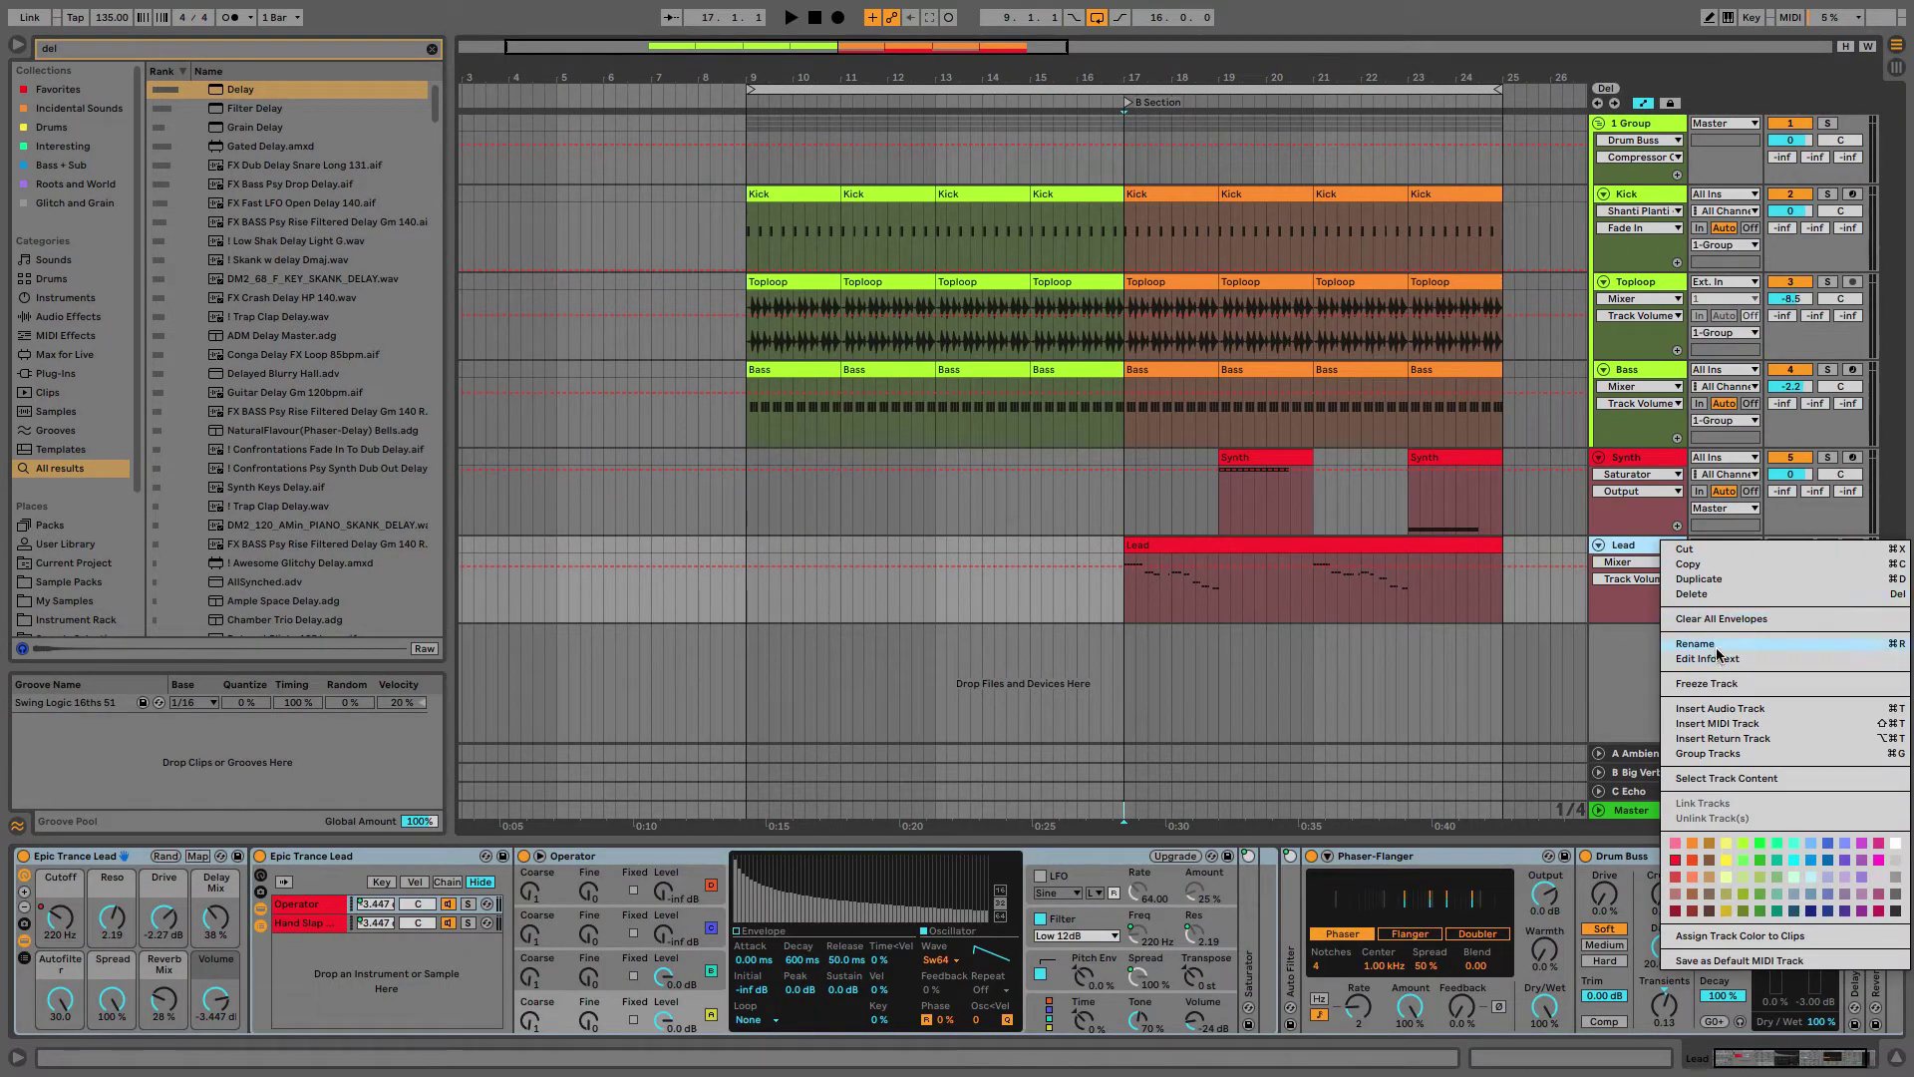
pyautogui.click(1755, 725)
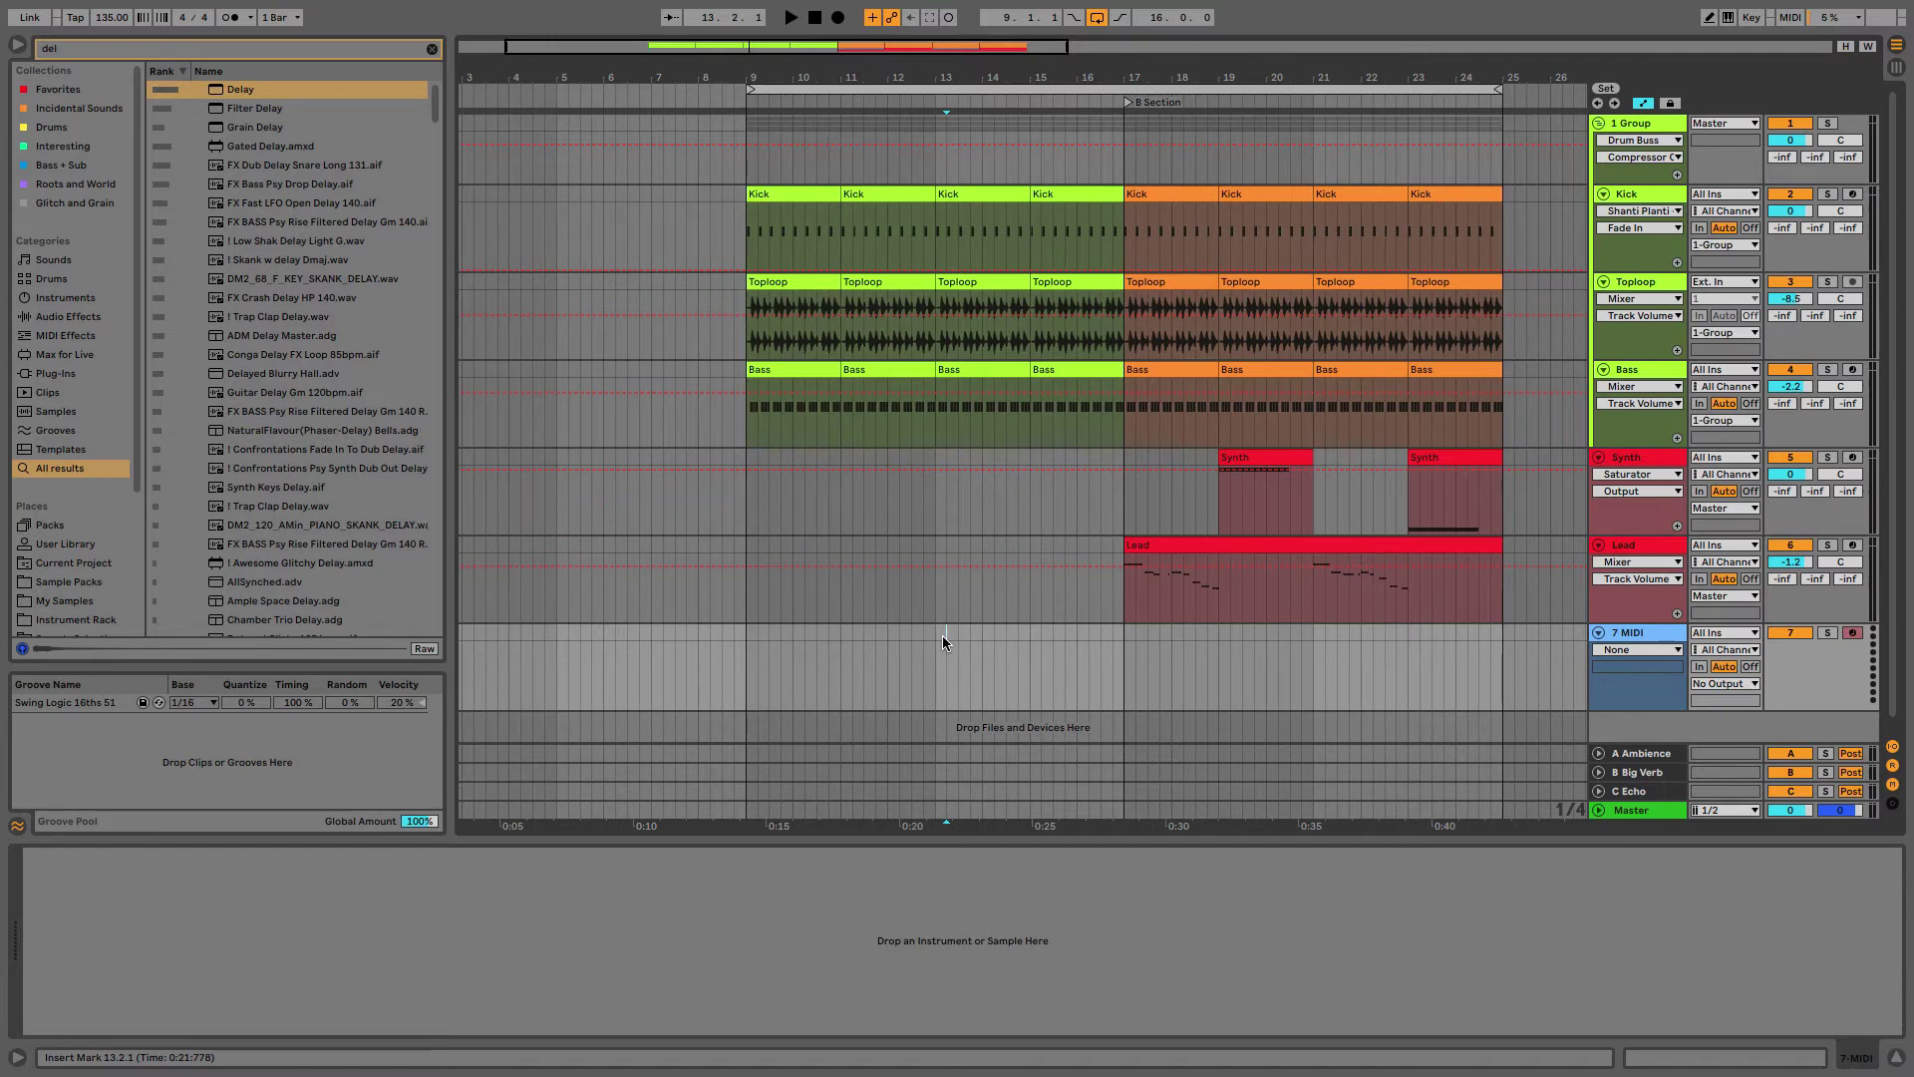
pyautogui.click(935, 637)
pyautogui.press('space')
# Step: Load Wavetable on track 7 and insert an empty MIDI clip spanning bars 15–17
pyautogui.hotkey('ctrl', 'f')
pyautogui.write('wa')
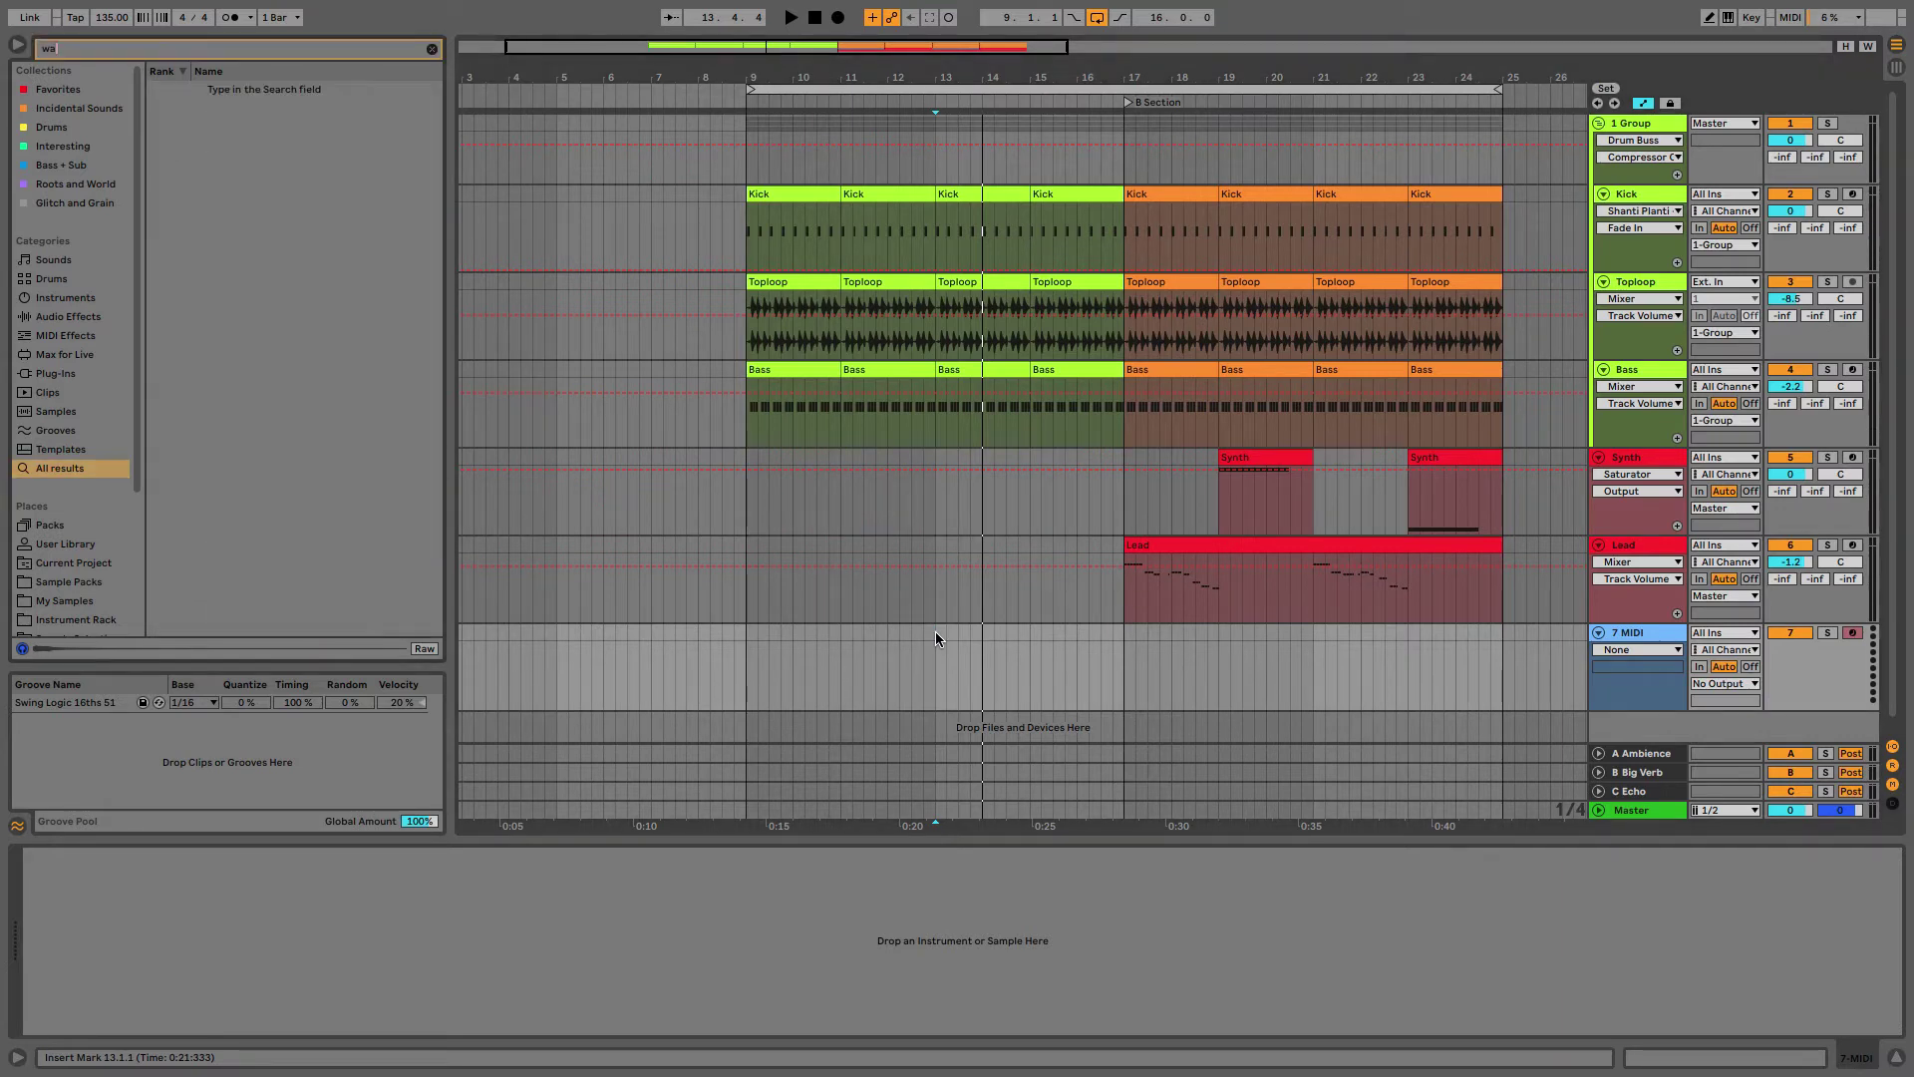
pyautogui.write('ve')
pyautogui.press('Down')
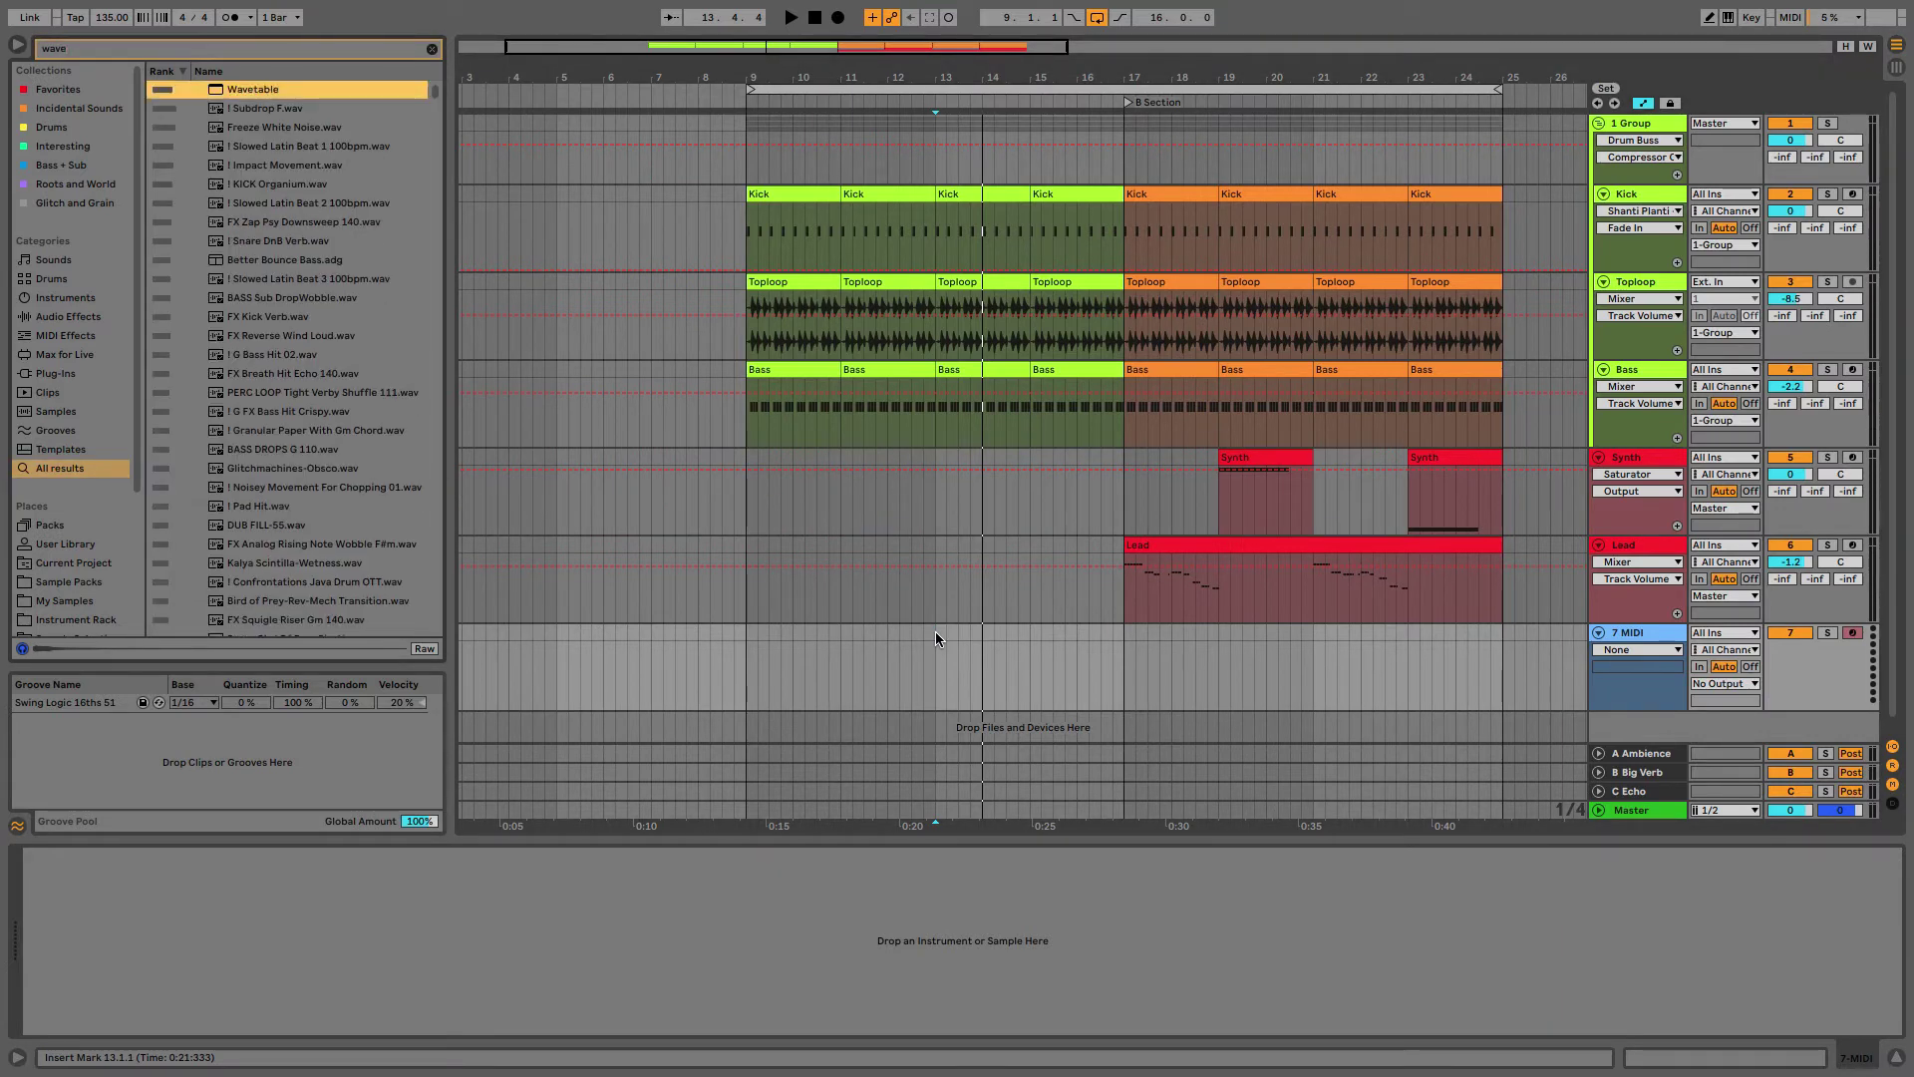
pyautogui.press('Return')
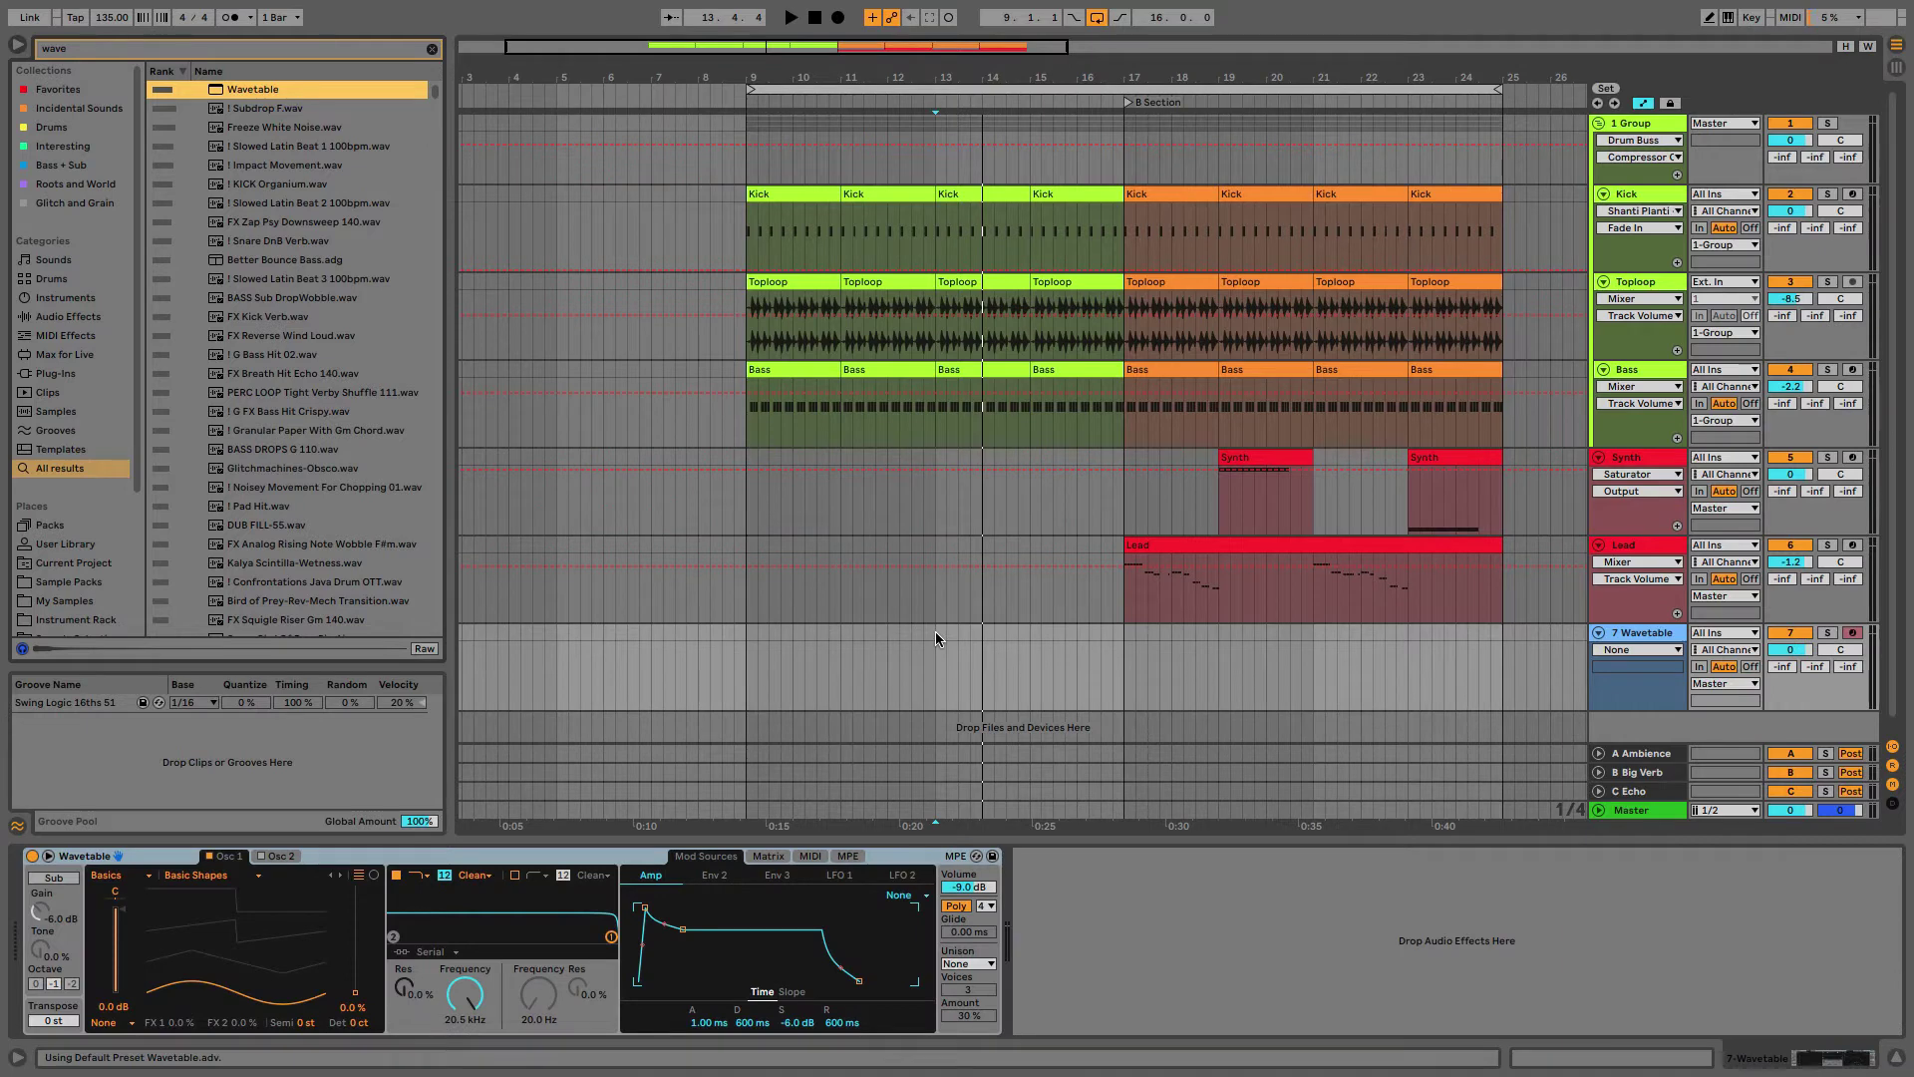
pyautogui.moveTo(1031, 638); pyautogui.dragTo(1120, 642)
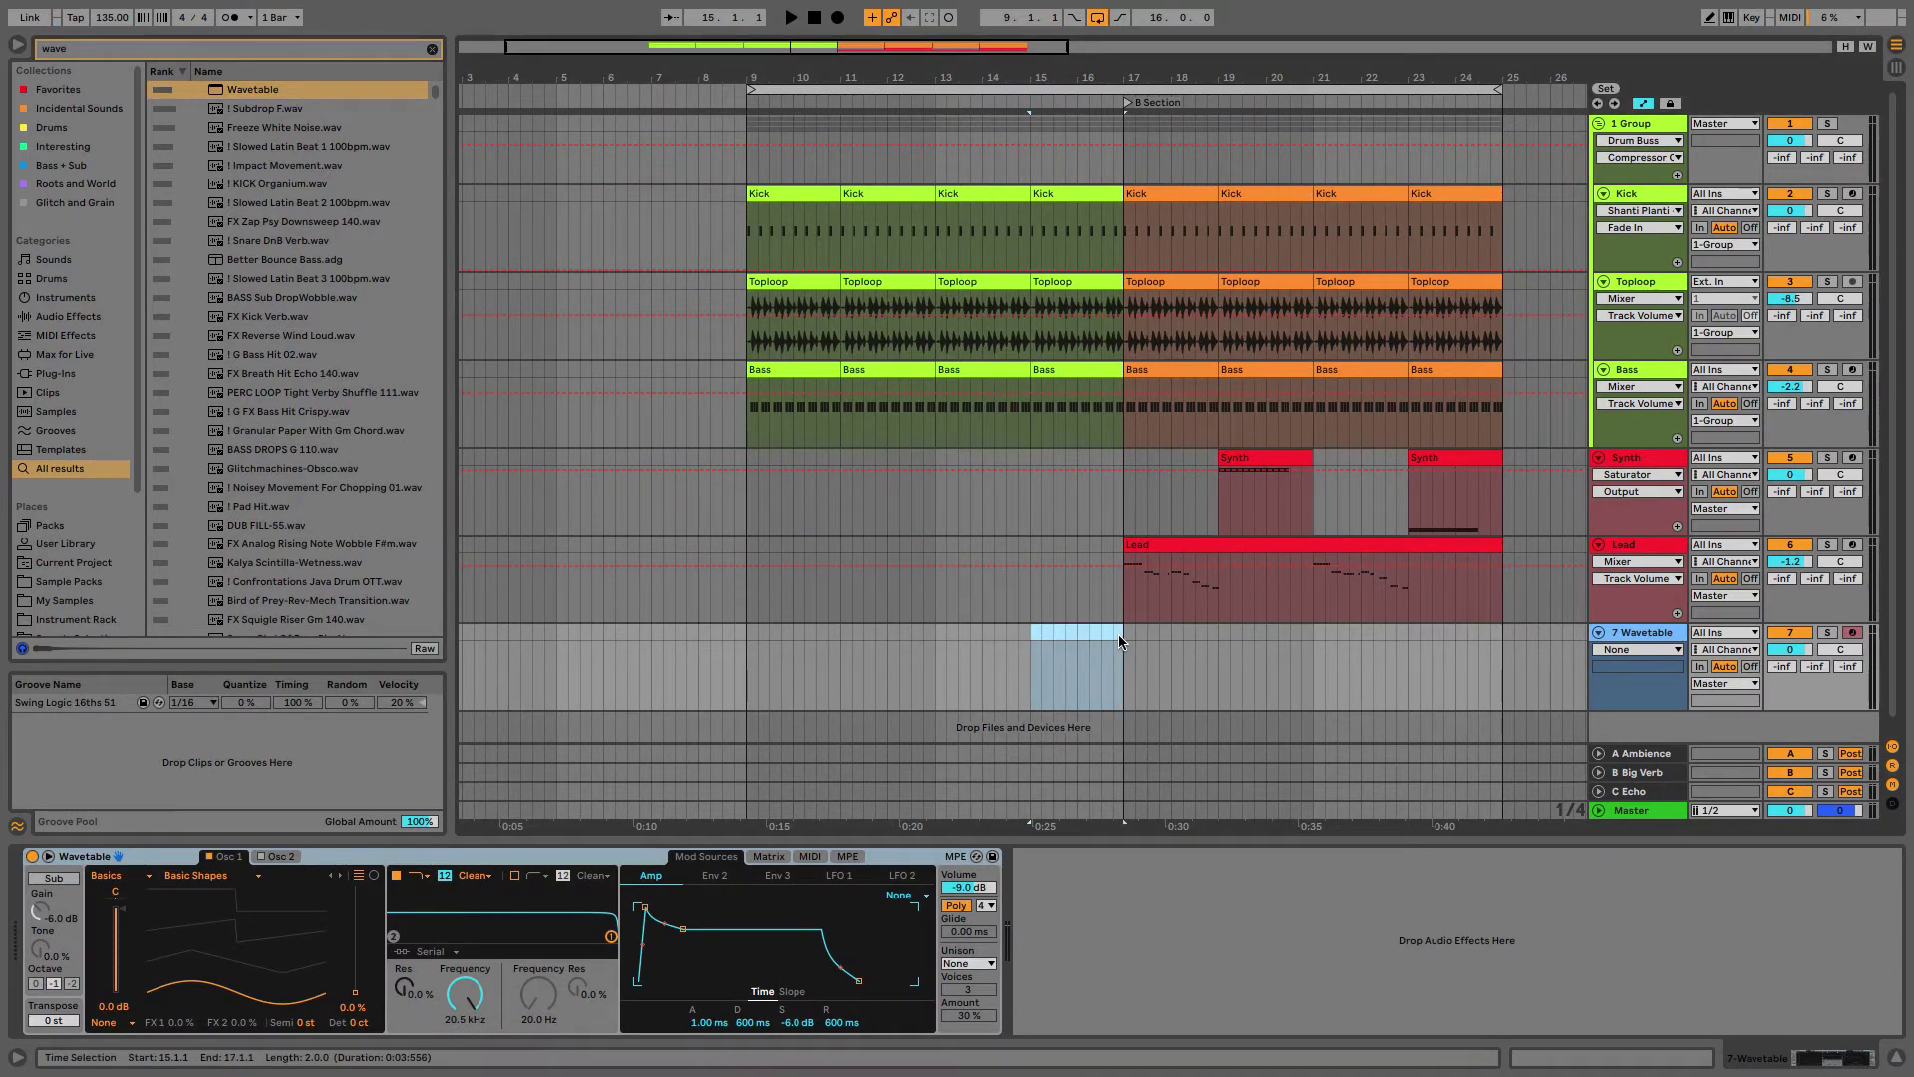
pyautogui.hotkey('ctrl', 'shift', 'm')
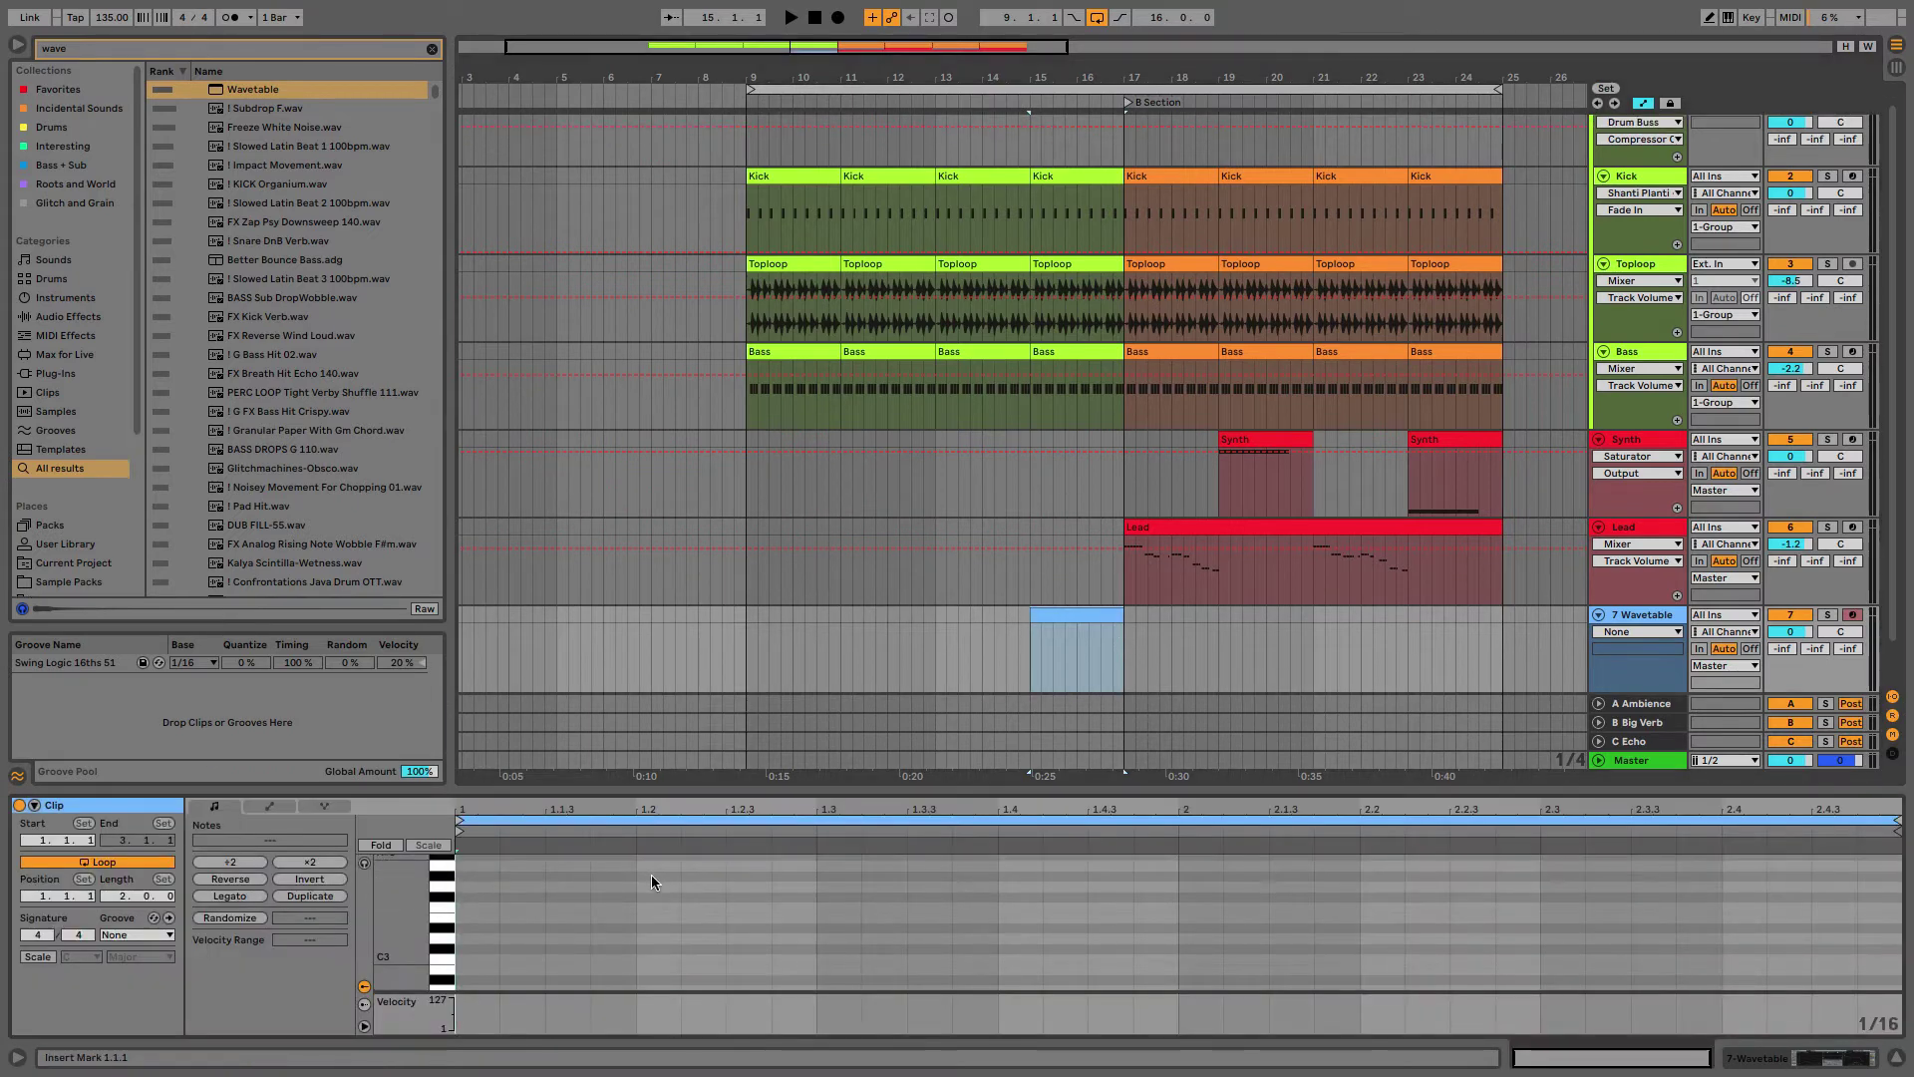
# Step: Sweep Wavetable's Osc 1 position to about 81% and lower the track volume to -3.6 dB
pyautogui.scroll(-1, 506, 948)
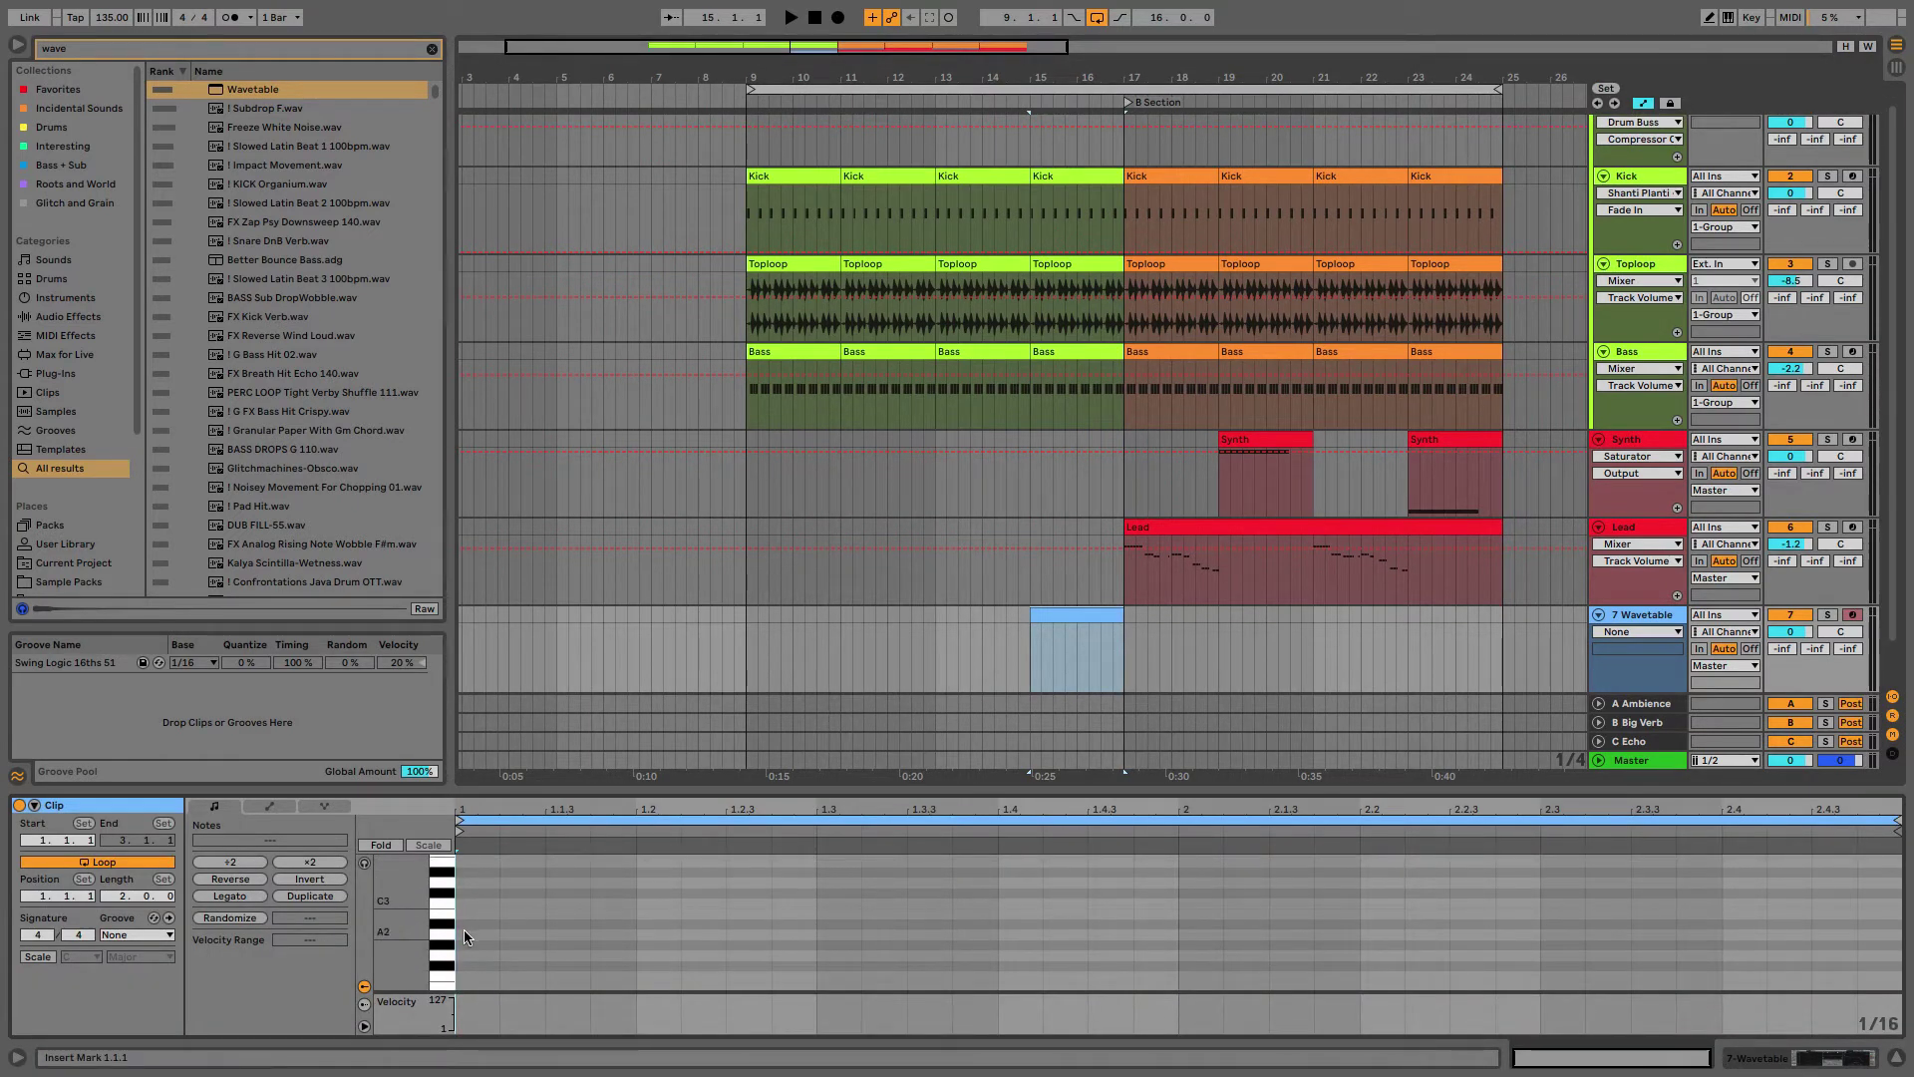
pyautogui.hotkey('shift', 'Tab')
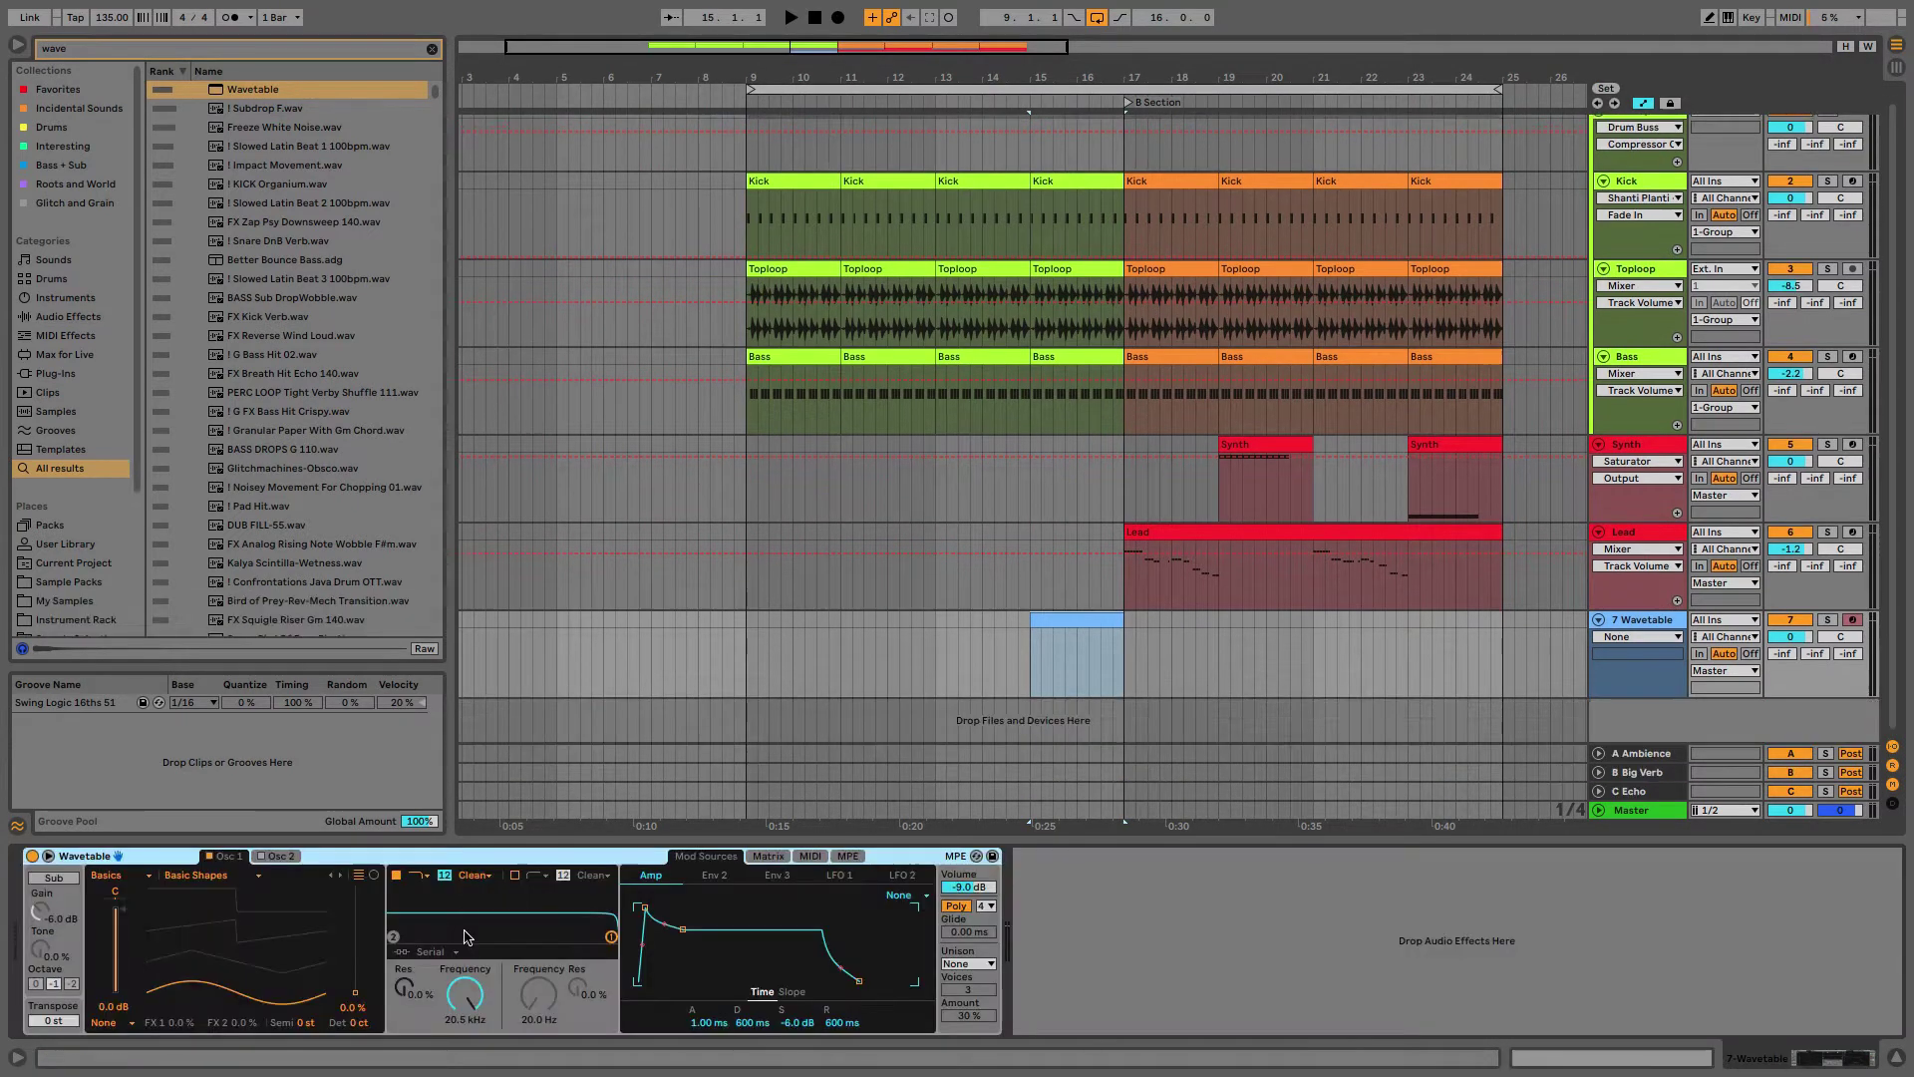
pyautogui.hotkey('shift', 'Tab')
pyautogui.hotkey('shift', 'Tab')
pyautogui.moveTo(311, 974); pyautogui.dragTo(311, 914)
pyautogui.hotkey('shift', 'Tab')
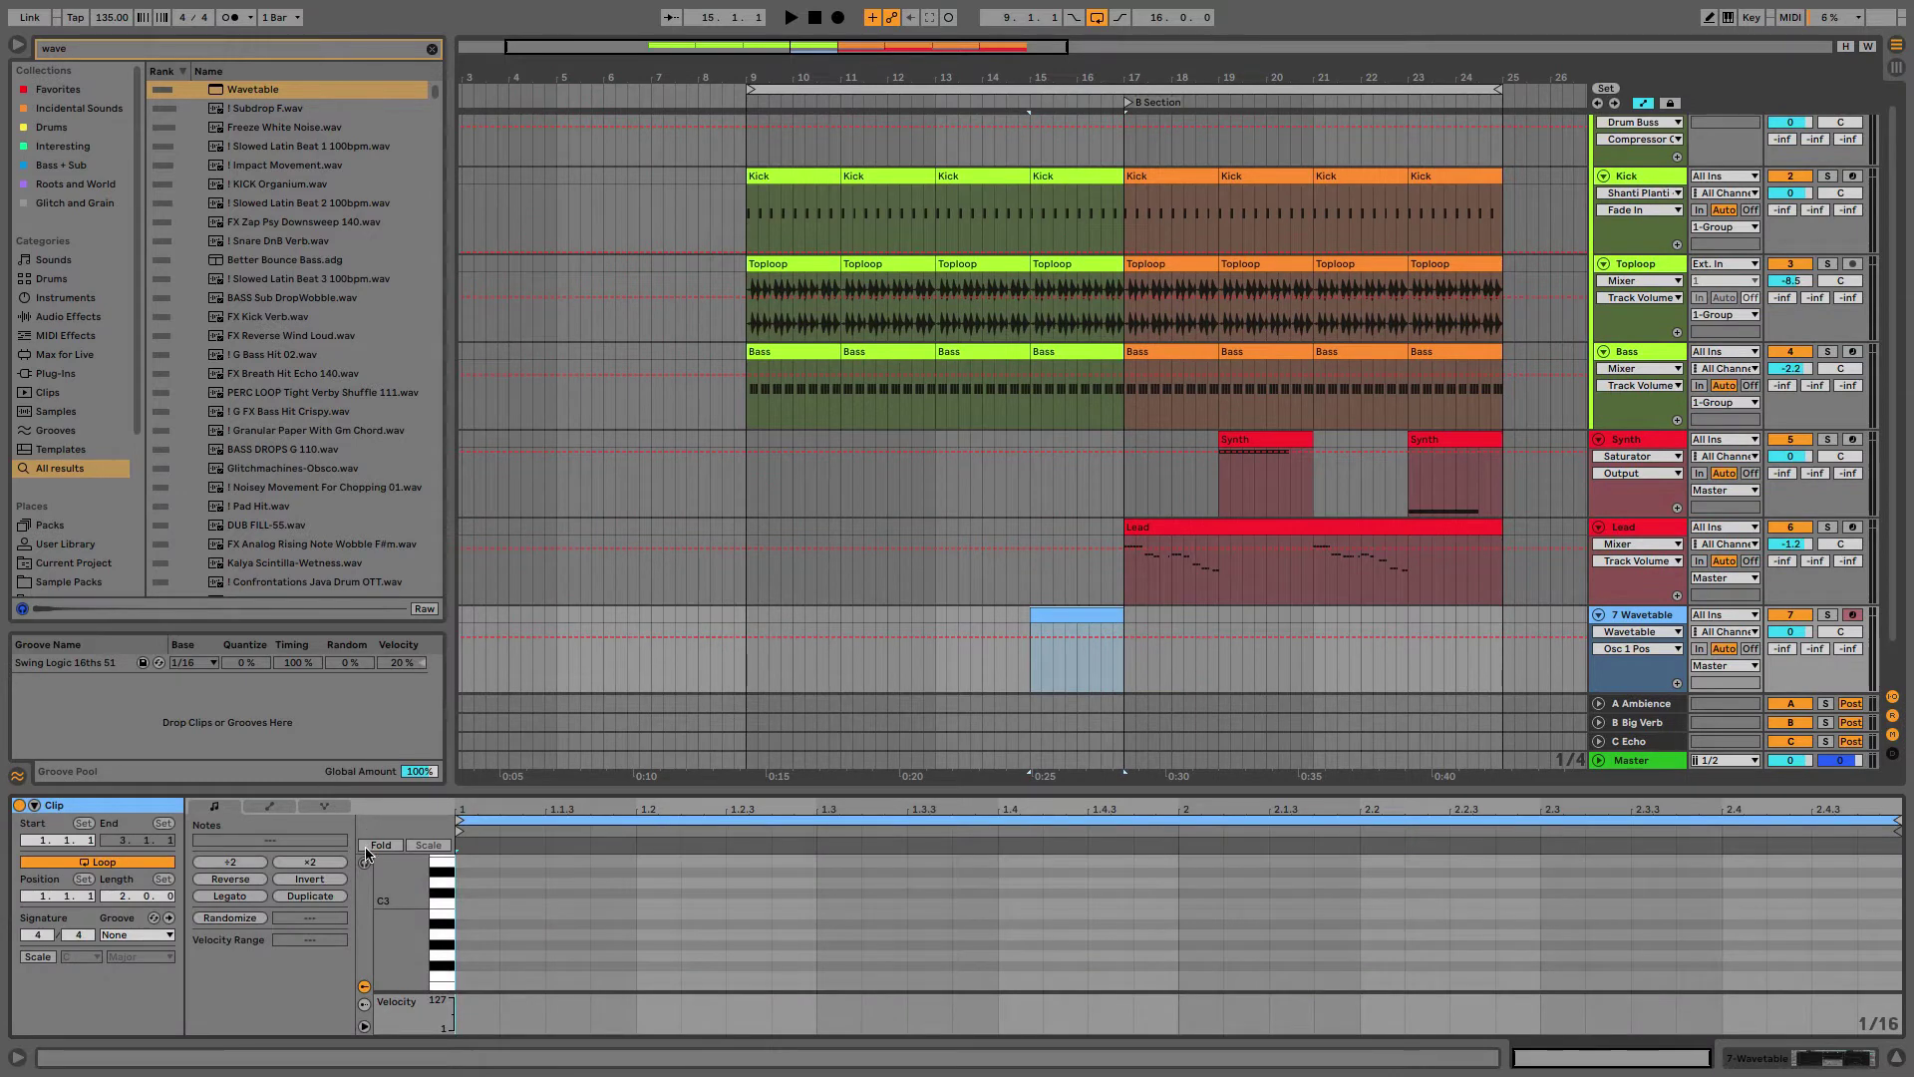
pyautogui.moveTo(1791, 631); pyautogui.dragTo(1791, 643)
# Step: Enter a three-note chord rooted on A1 and stretch the notes legato to sustain through the clip
pyautogui.scroll(-3, 482, 957)
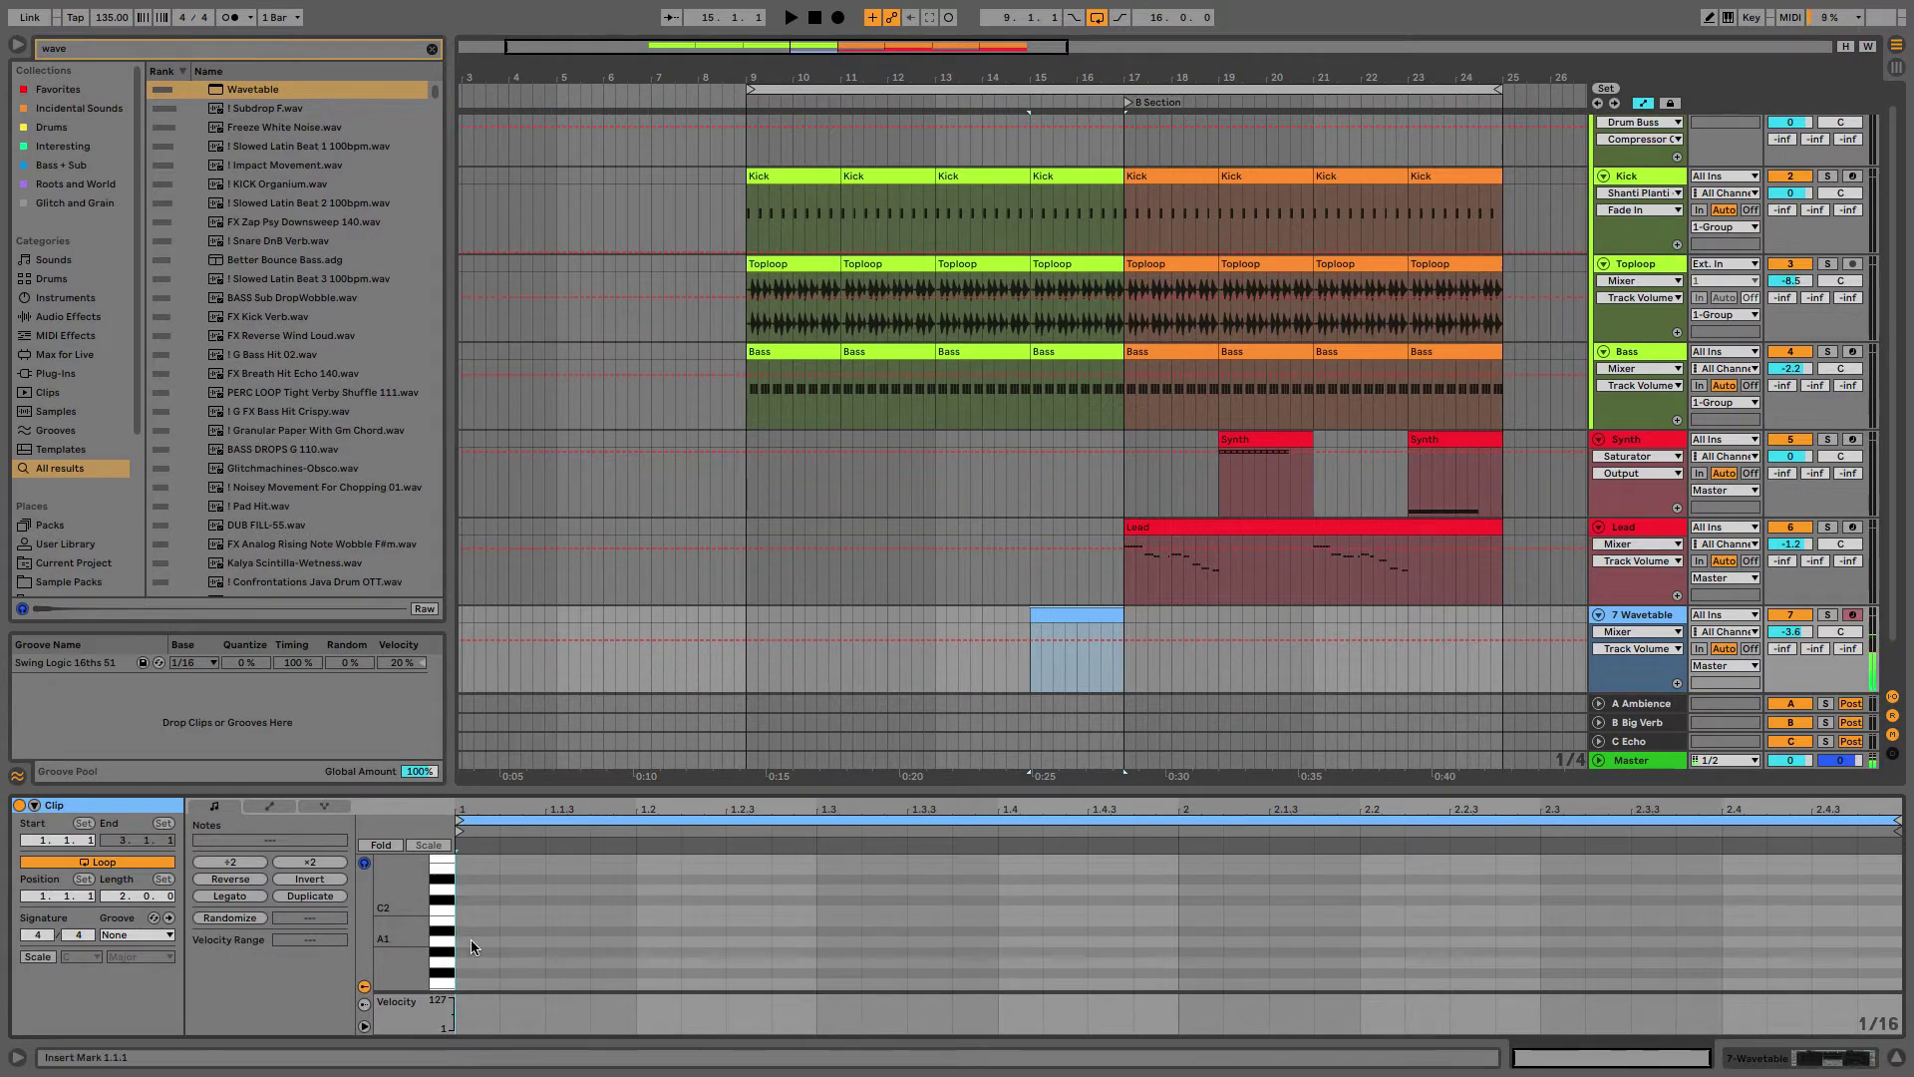
pyautogui.doubleClick(462, 940)
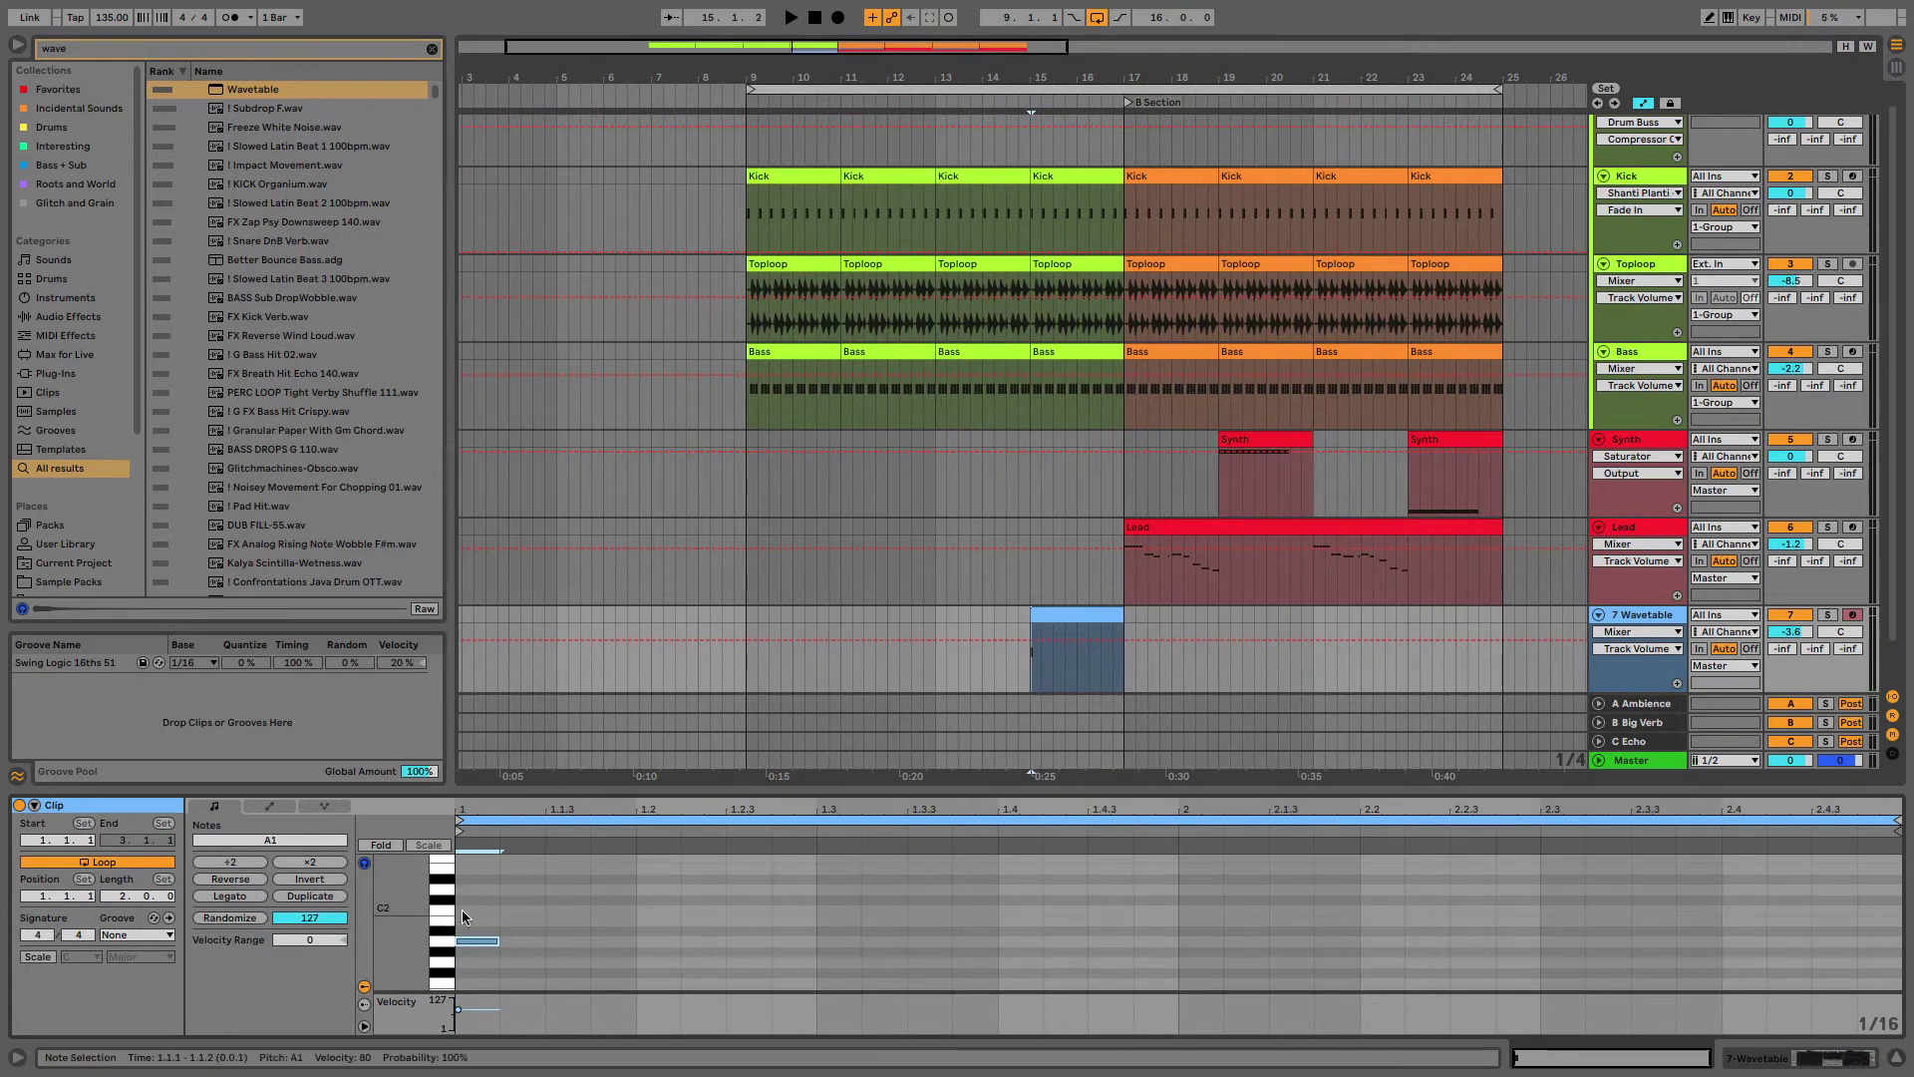
pyautogui.doubleClick(473, 915)
pyautogui.moveTo(473, 914); pyautogui.dragTo(472, 877)
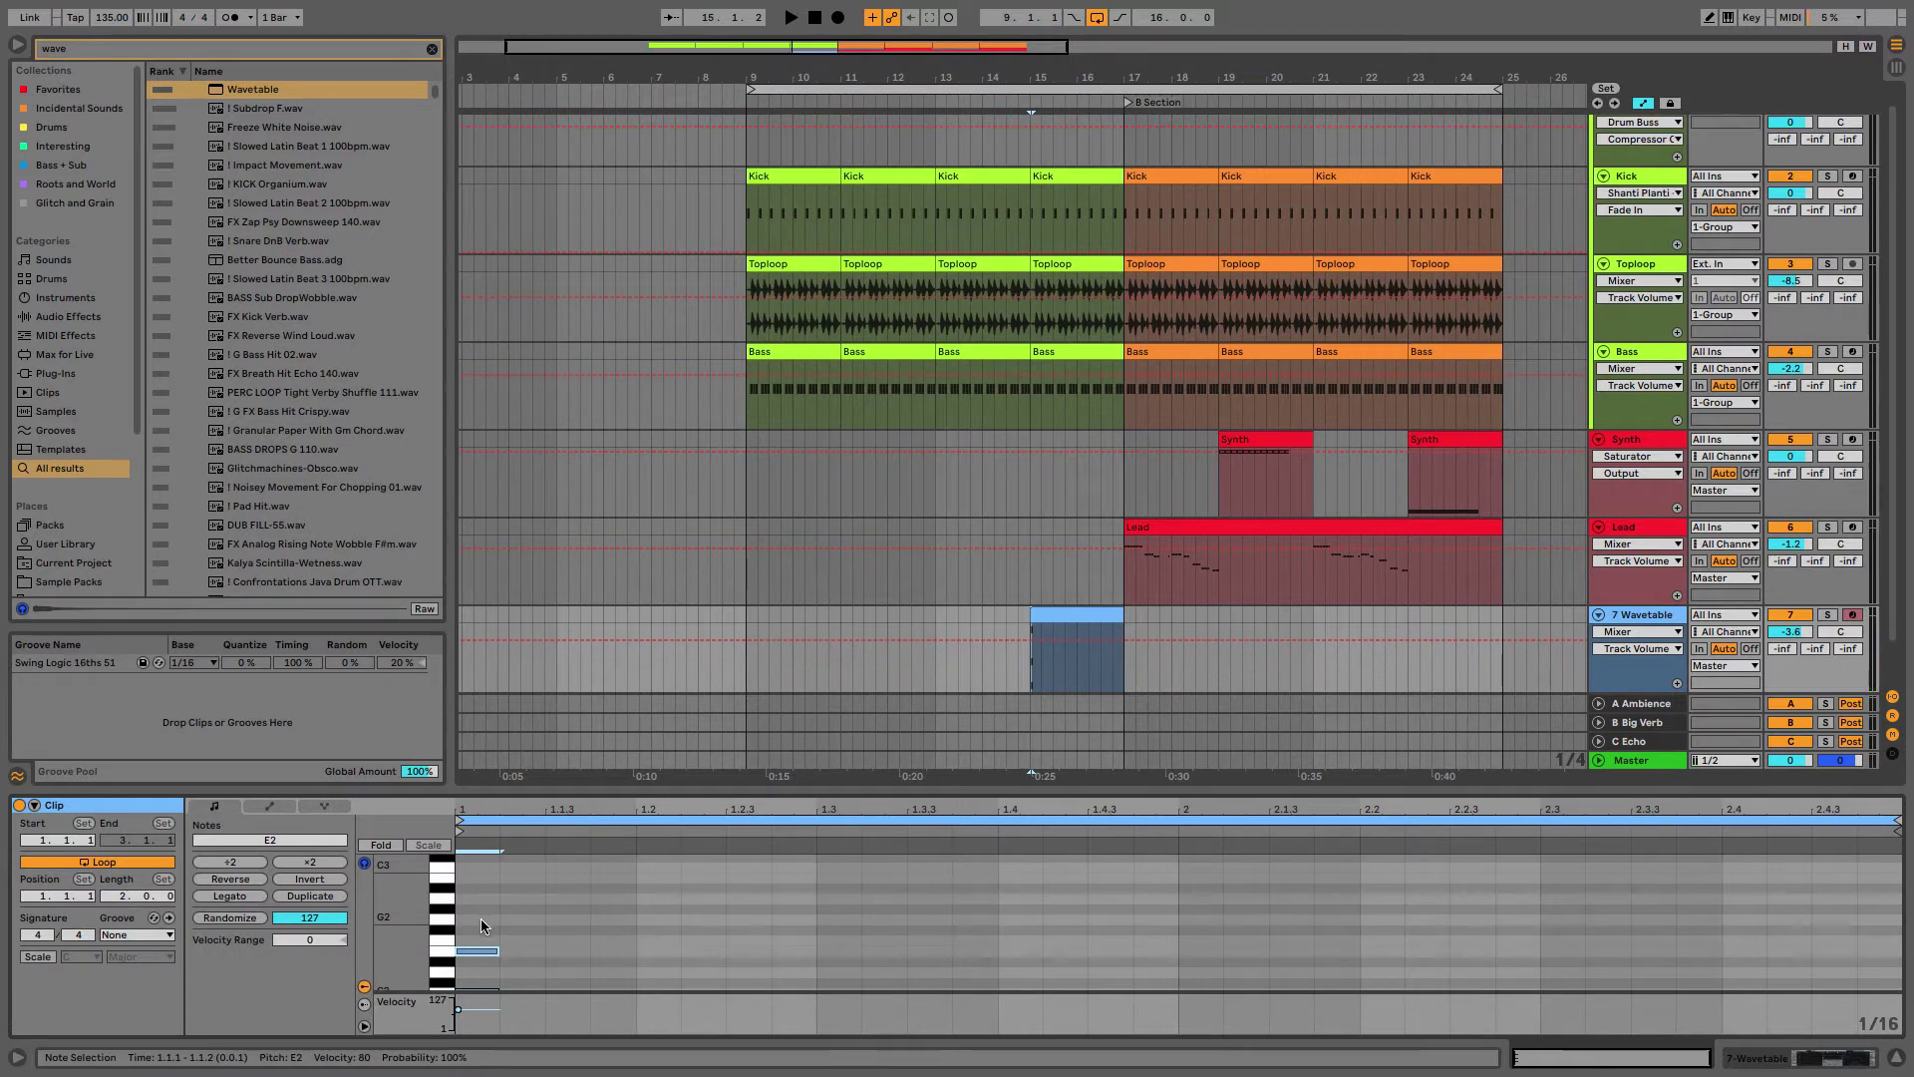
pyautogui.doubleClick(481, 919)
pyautogui.press('Up')
pyautogui.press('Up')
pyautogui.press('Up')
pyautogui.press('Up')
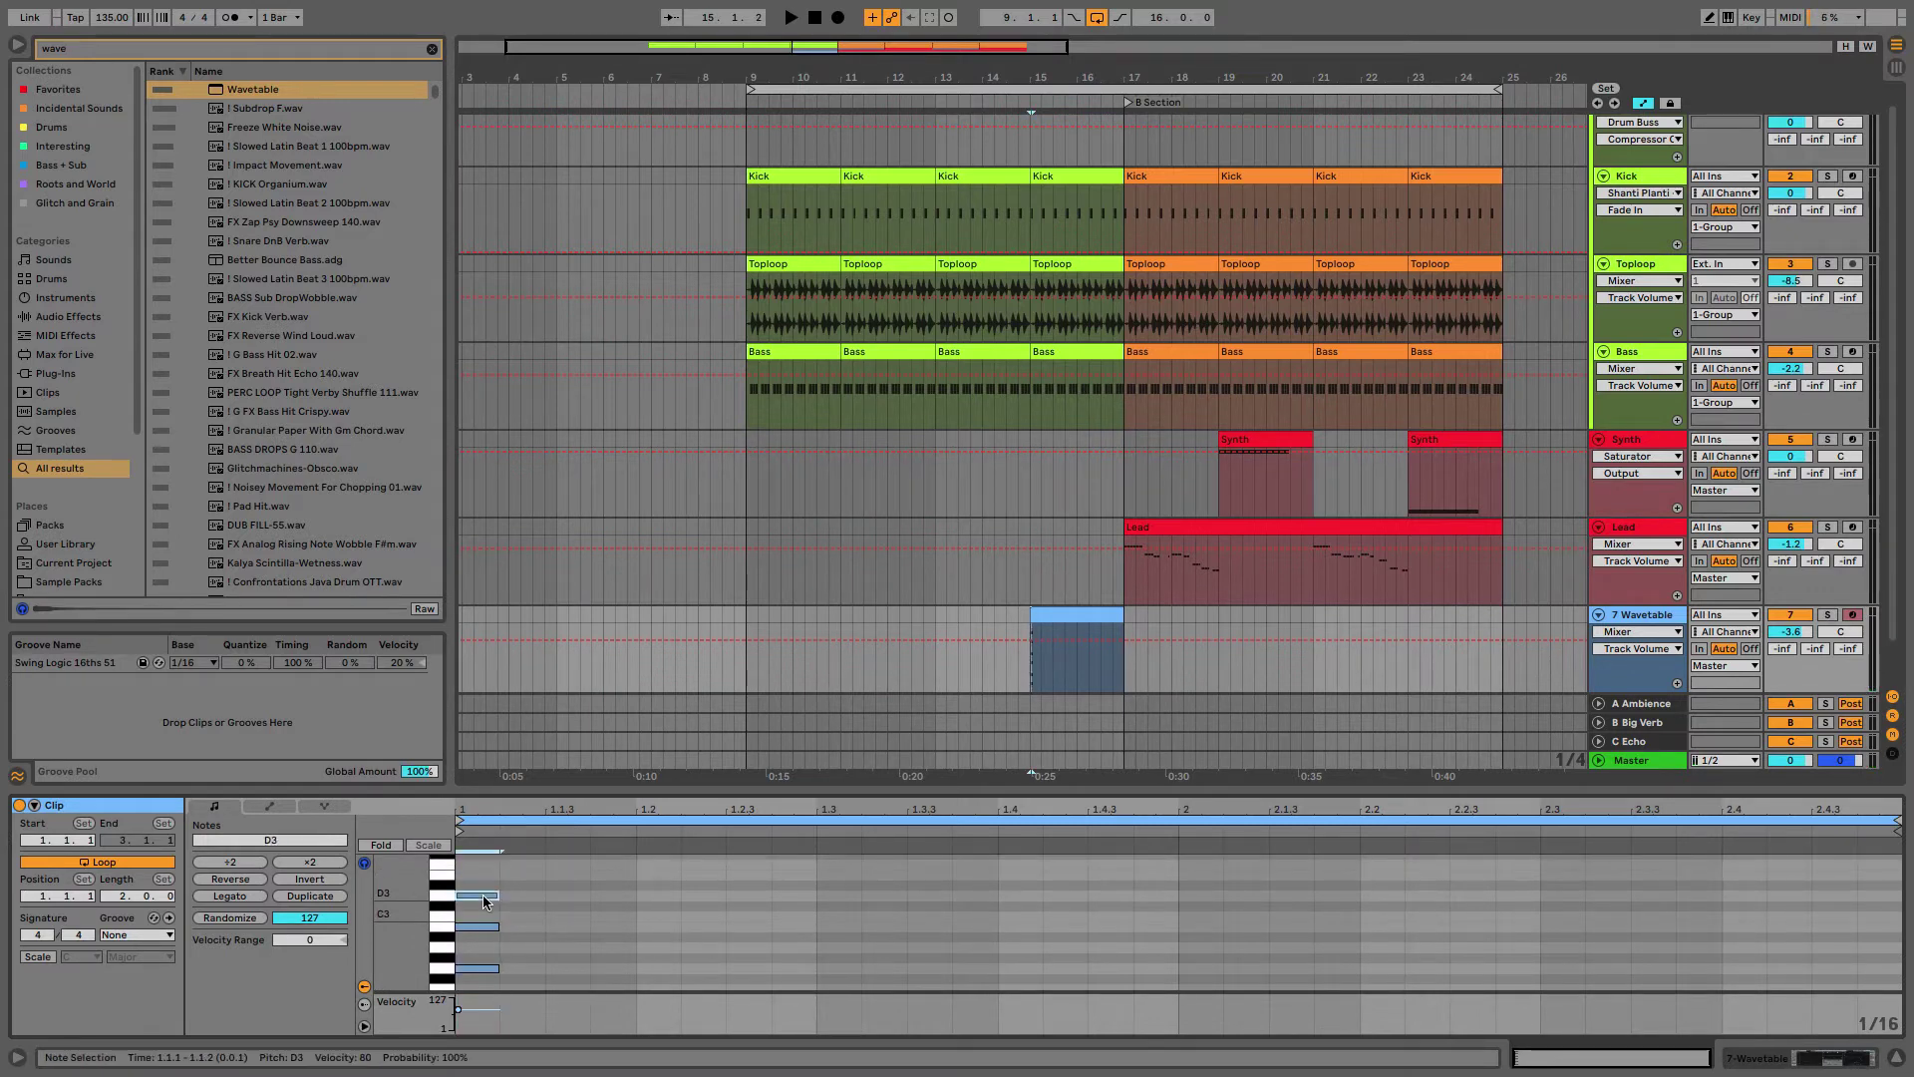
pyautogui.press('Up')
pyautogui.press('Up')
pyautogui.press('Up')
pyautogui.press('Up')
pyautogui.press('Up')
pyautogui.press('Up')
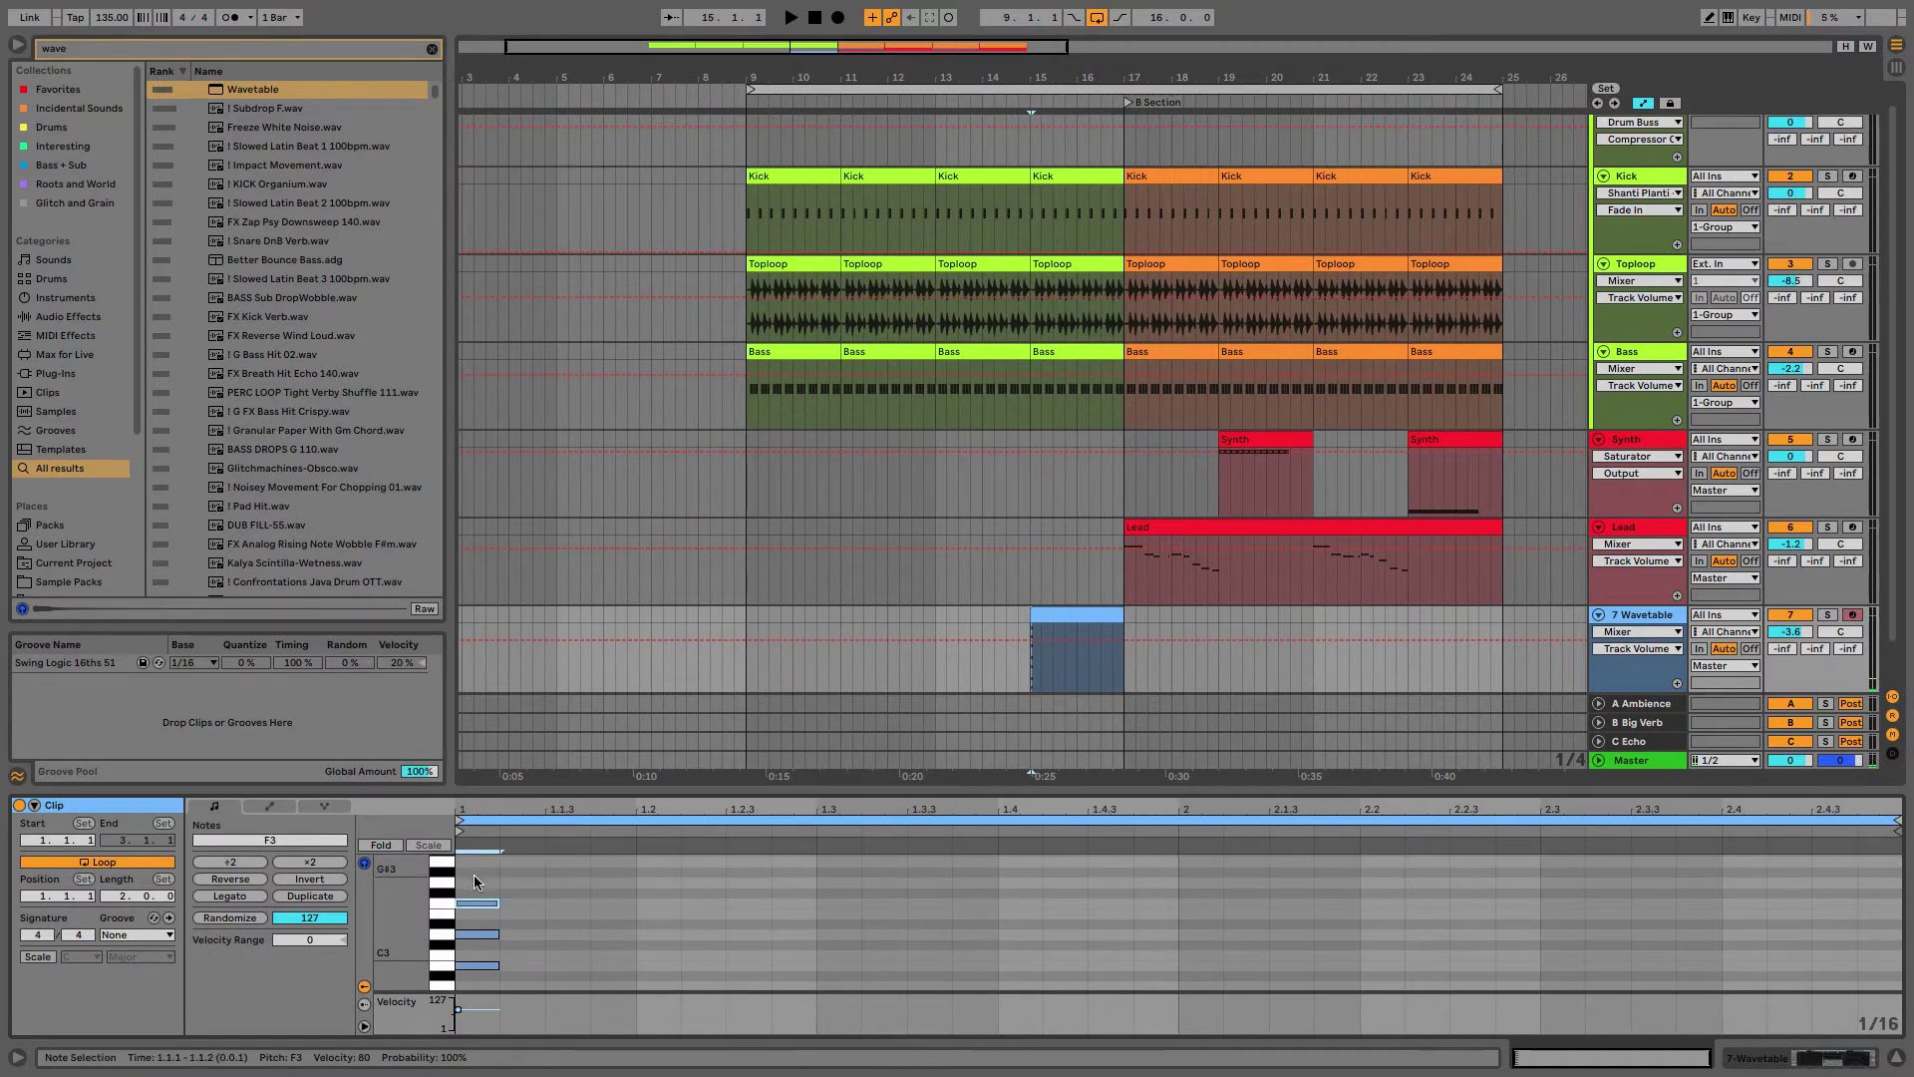
pyautogui.hotkey('ctrl', 'a')
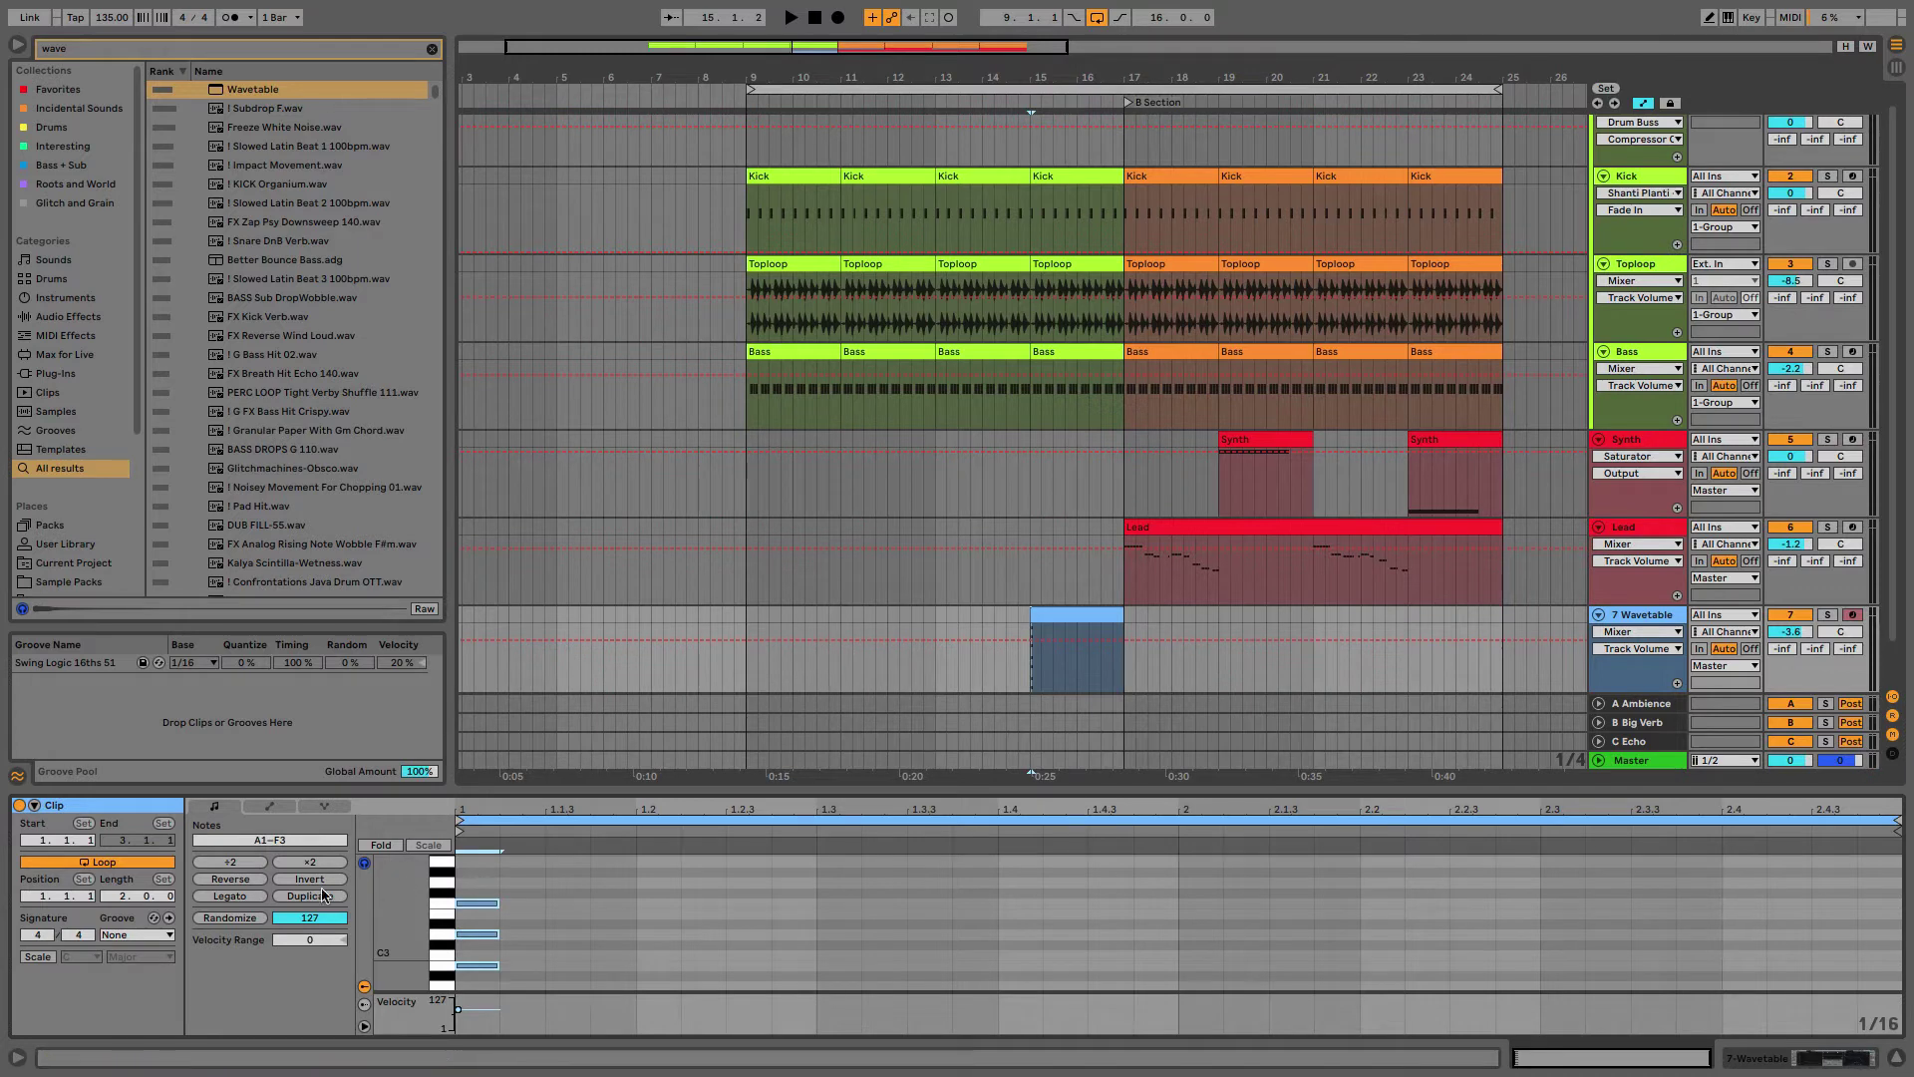
pyautogui.click(239, 898)
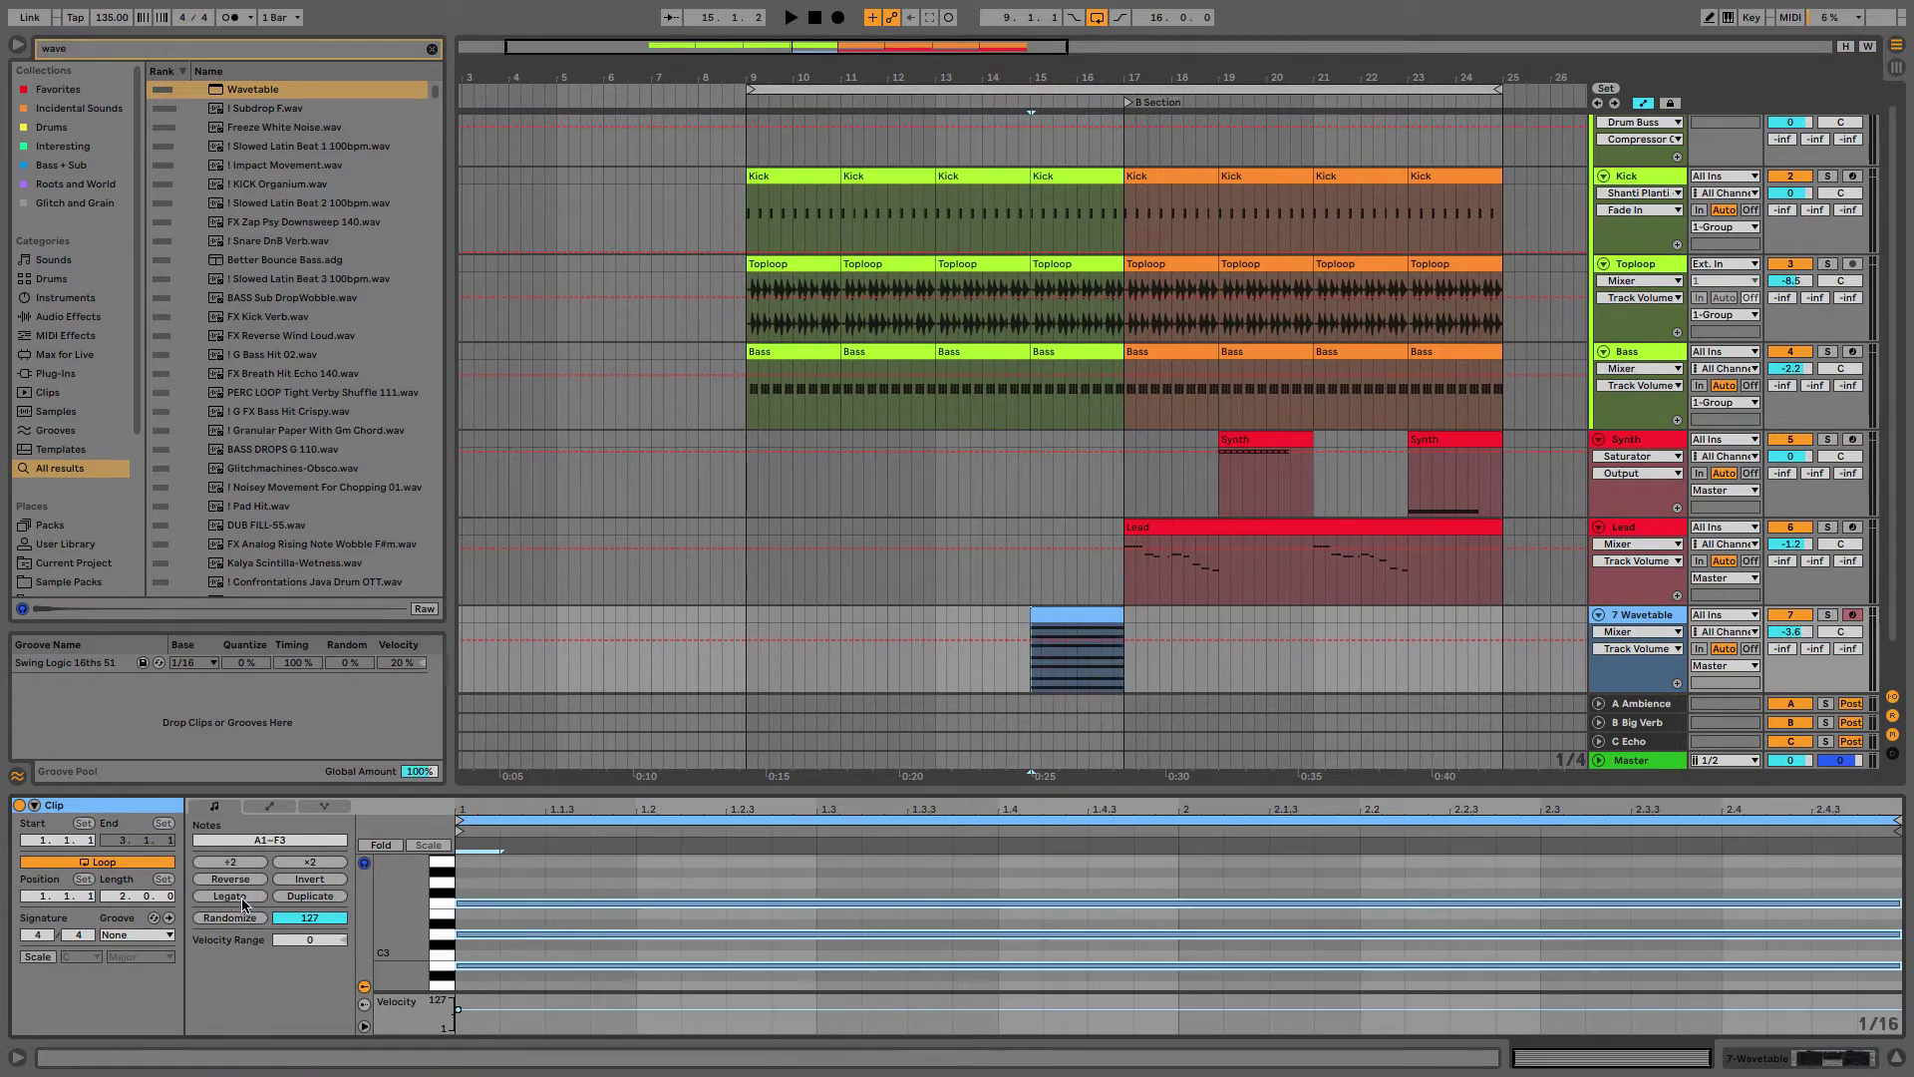
pyautogui.click(1079, 610)
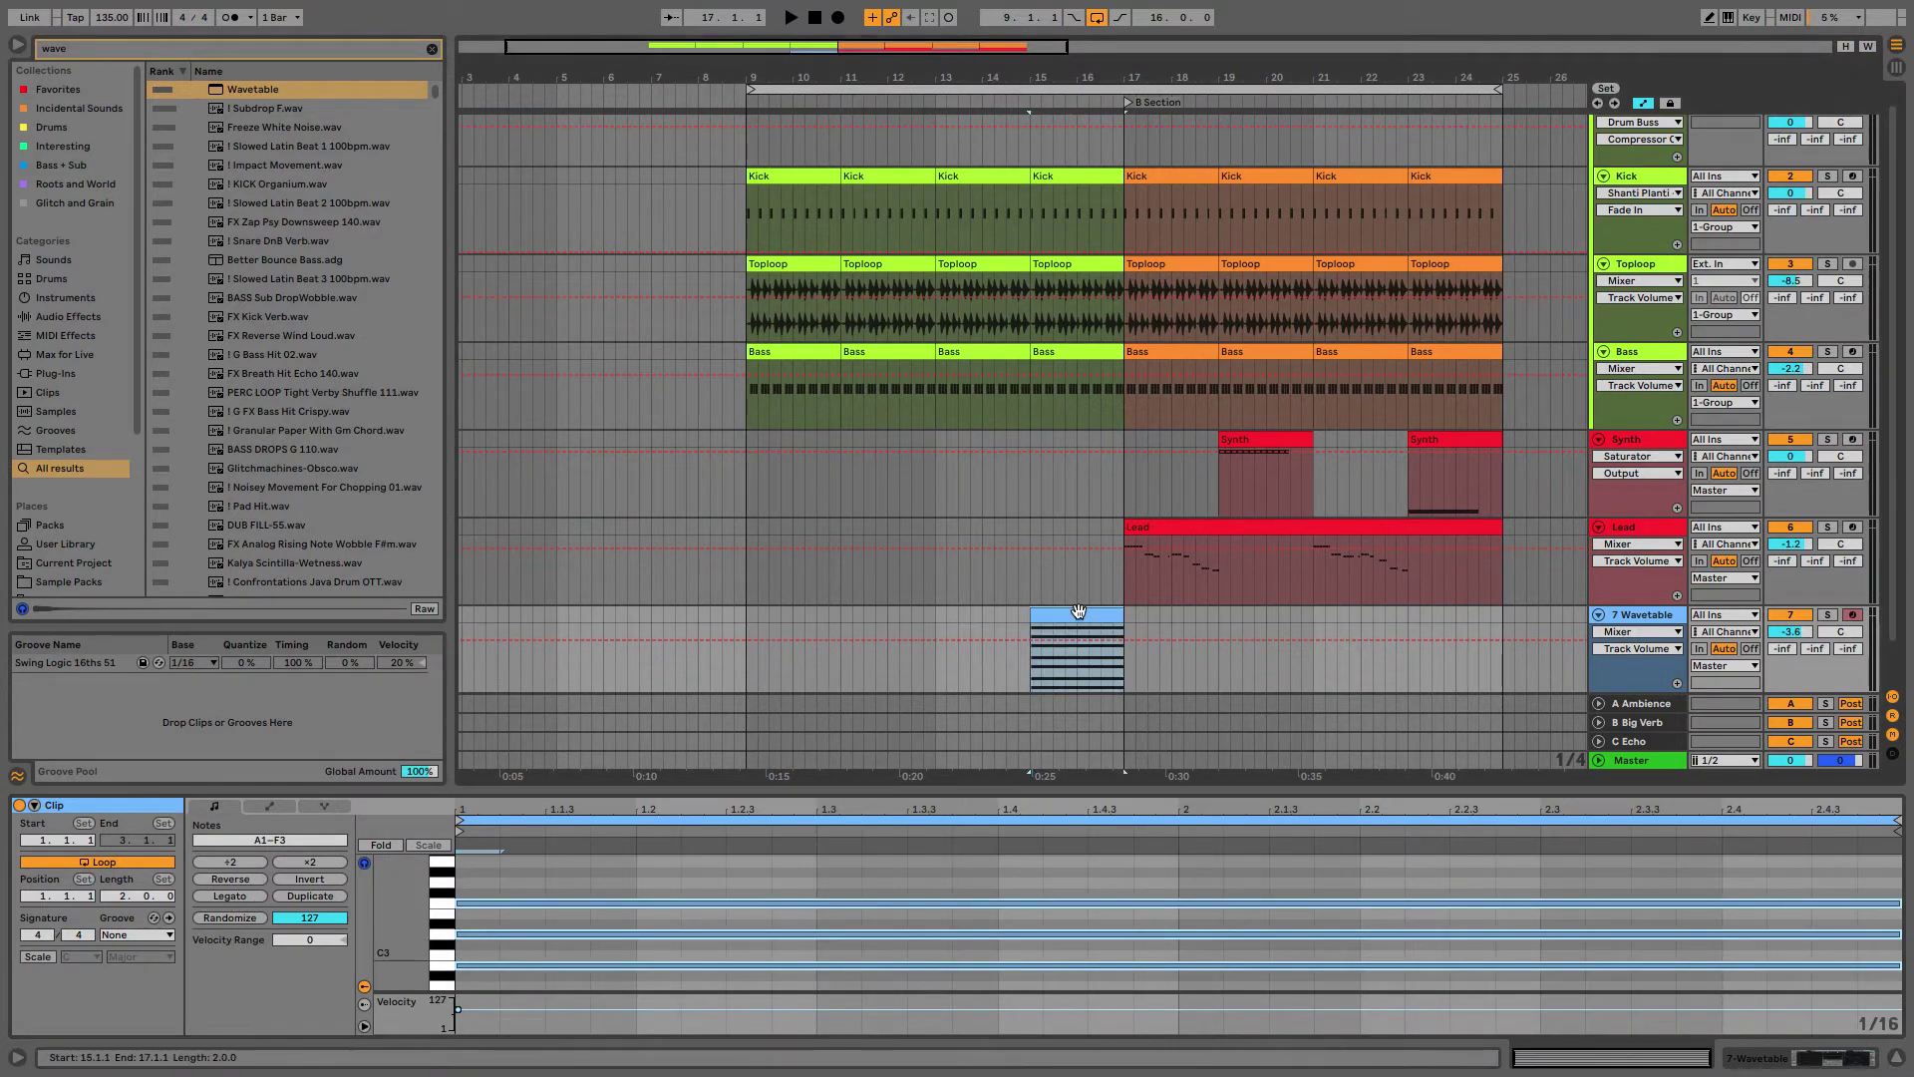
pyautogui.scroll(4, 439, 897)
# Step: Automate Wavetable Filter 1 frequency to sweep from 20 Hz up to 20.5 kHz
pyautogui.hotkey('shift', 'Tab')
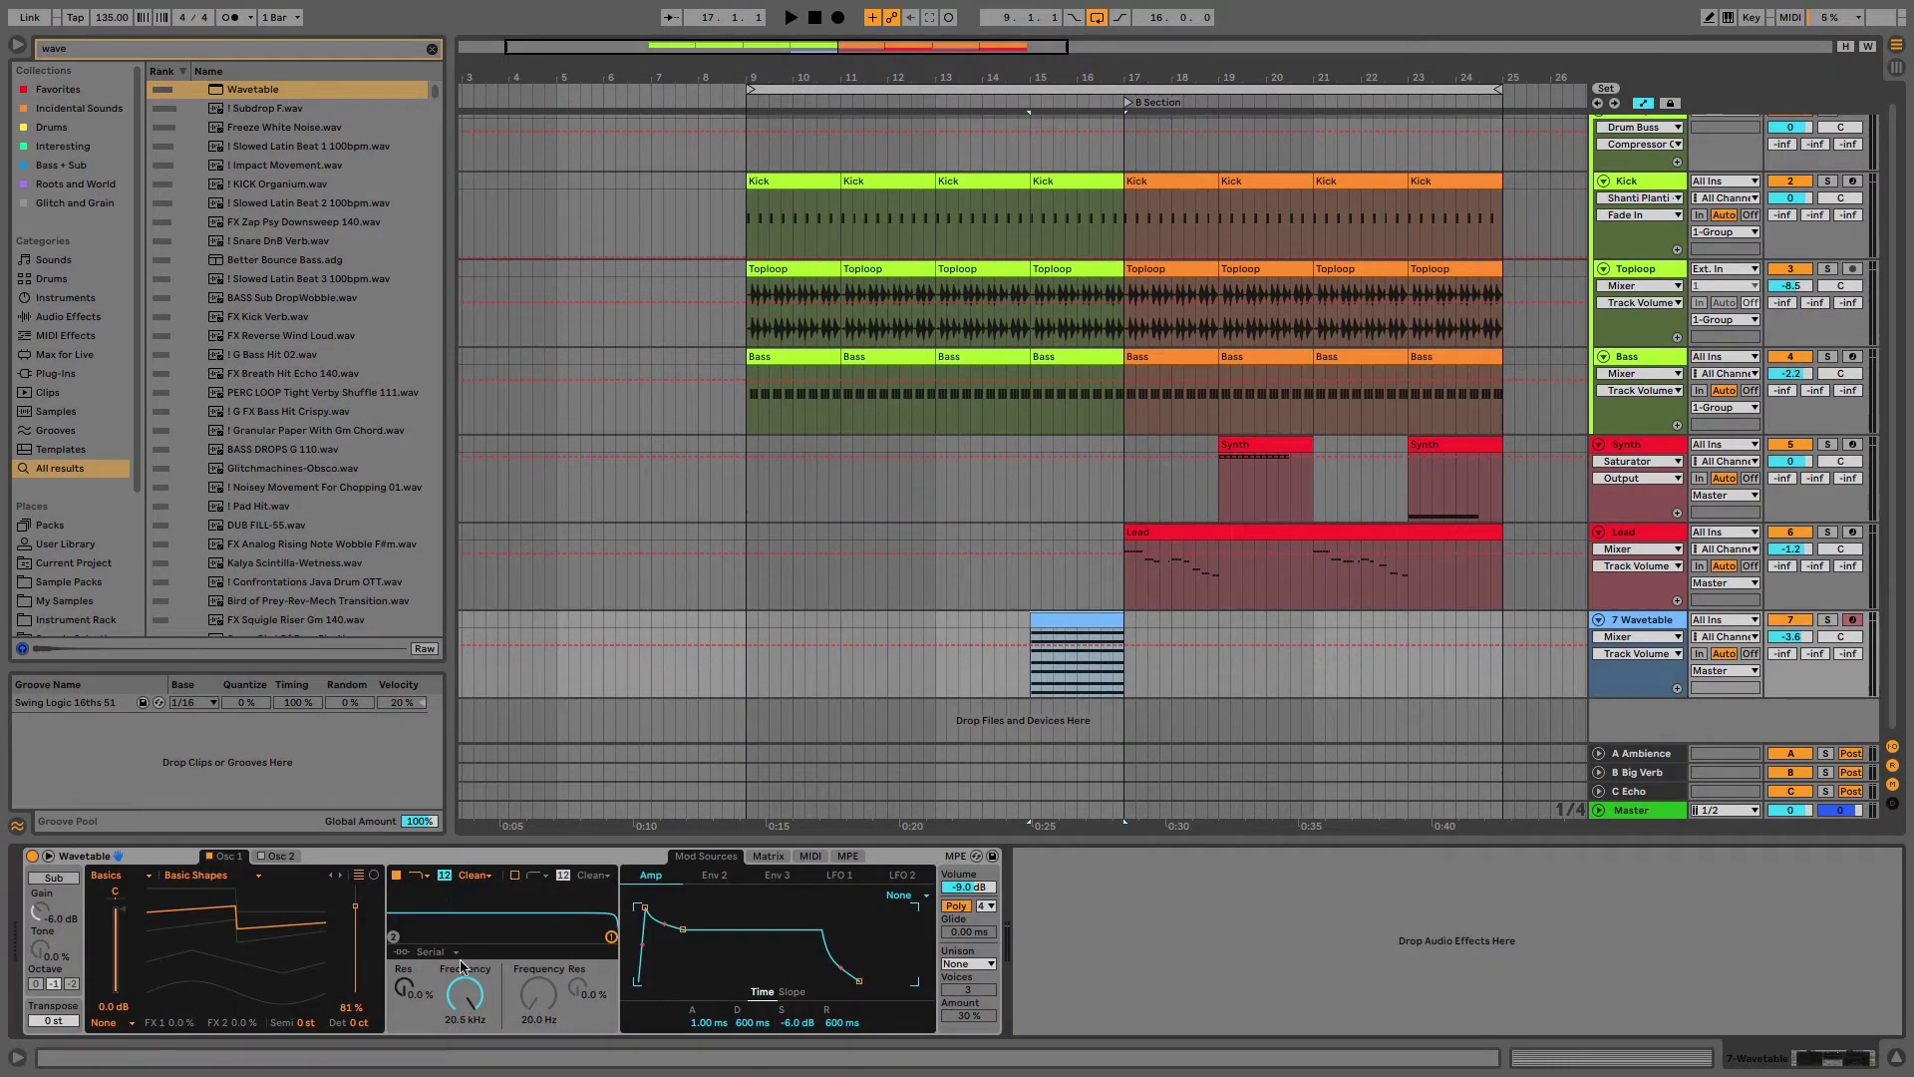
pyautogui.click(468, 990)
pyautogui.click(1100, 629)
pyautogui.moveTo(1053, 639); pyautogui.dragTo(1028, 702)
# Step: Route LFO 1 to oscillator pitch, speed up its rate, and ramp its amount up at clip end
pyautogui.click(768, 857)
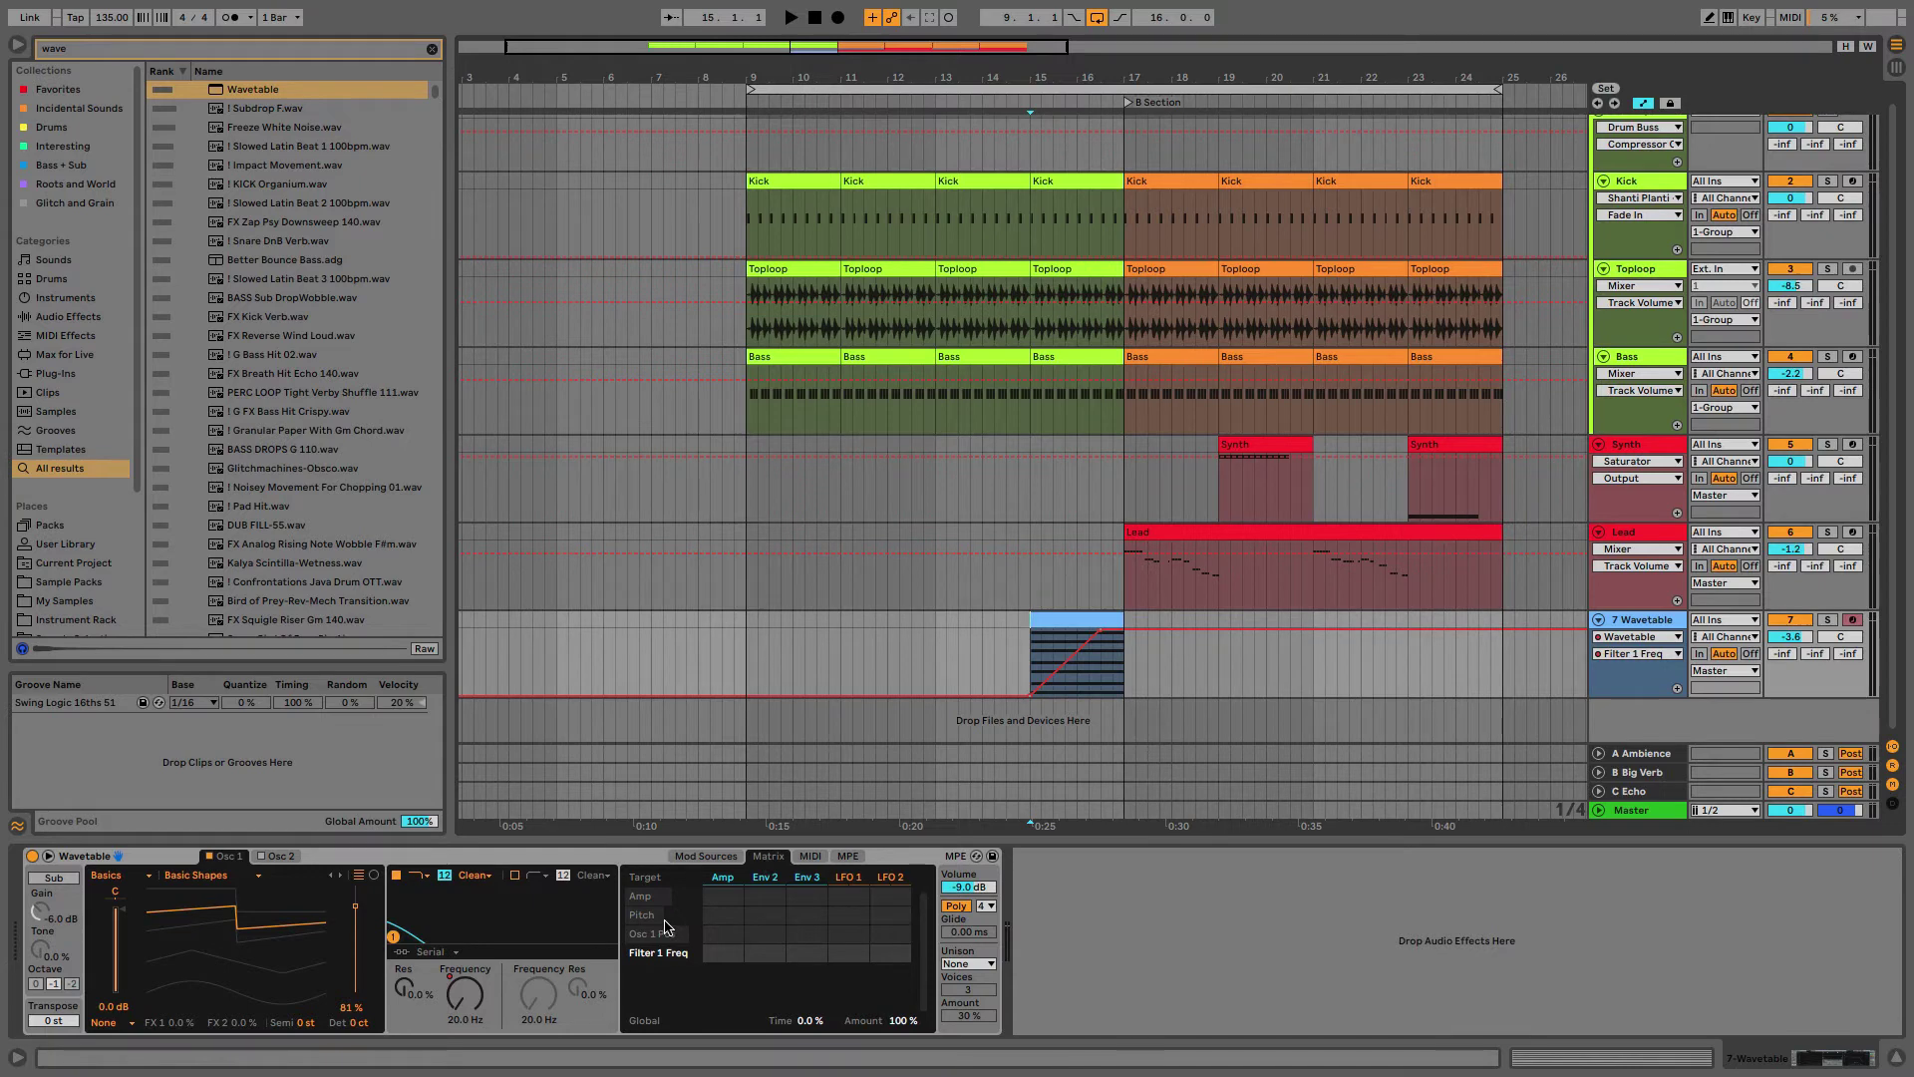
pyautogui.click(848, 913)
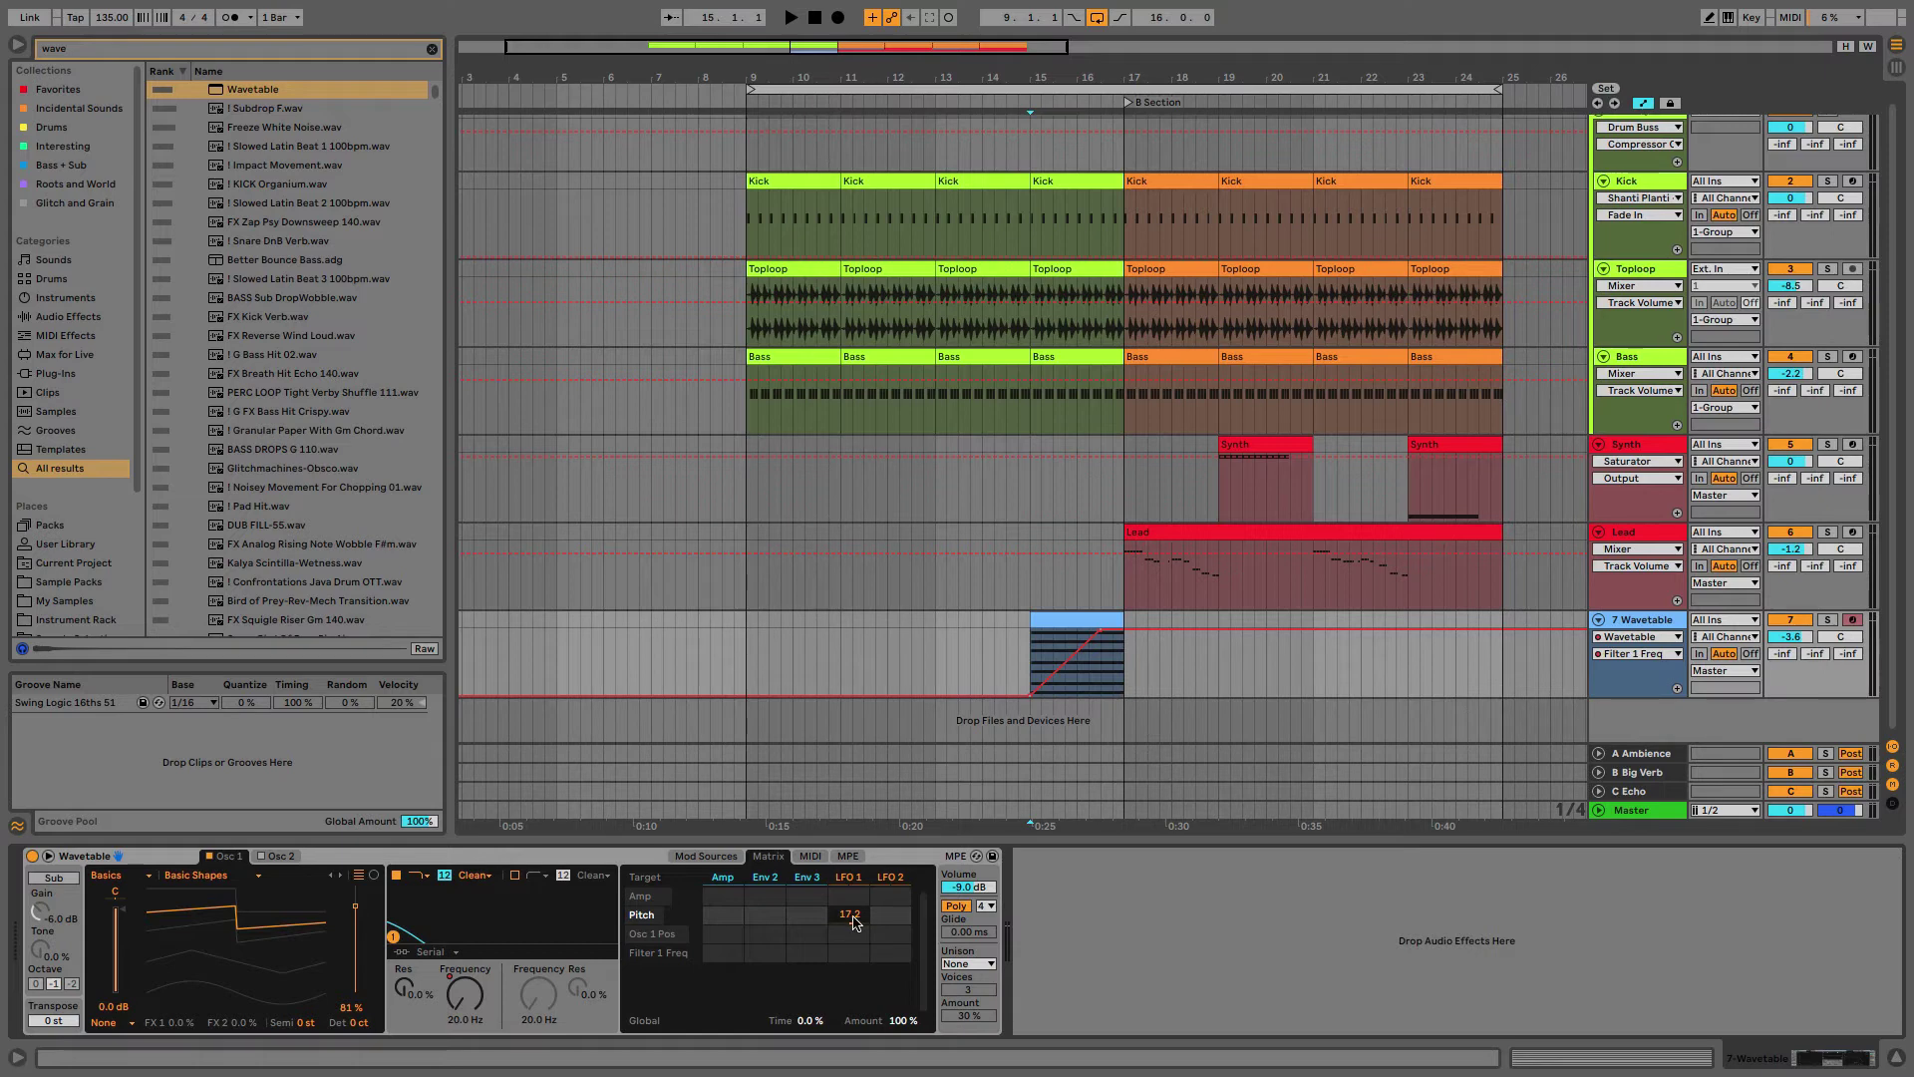
pyautogui.click(1112, 680)
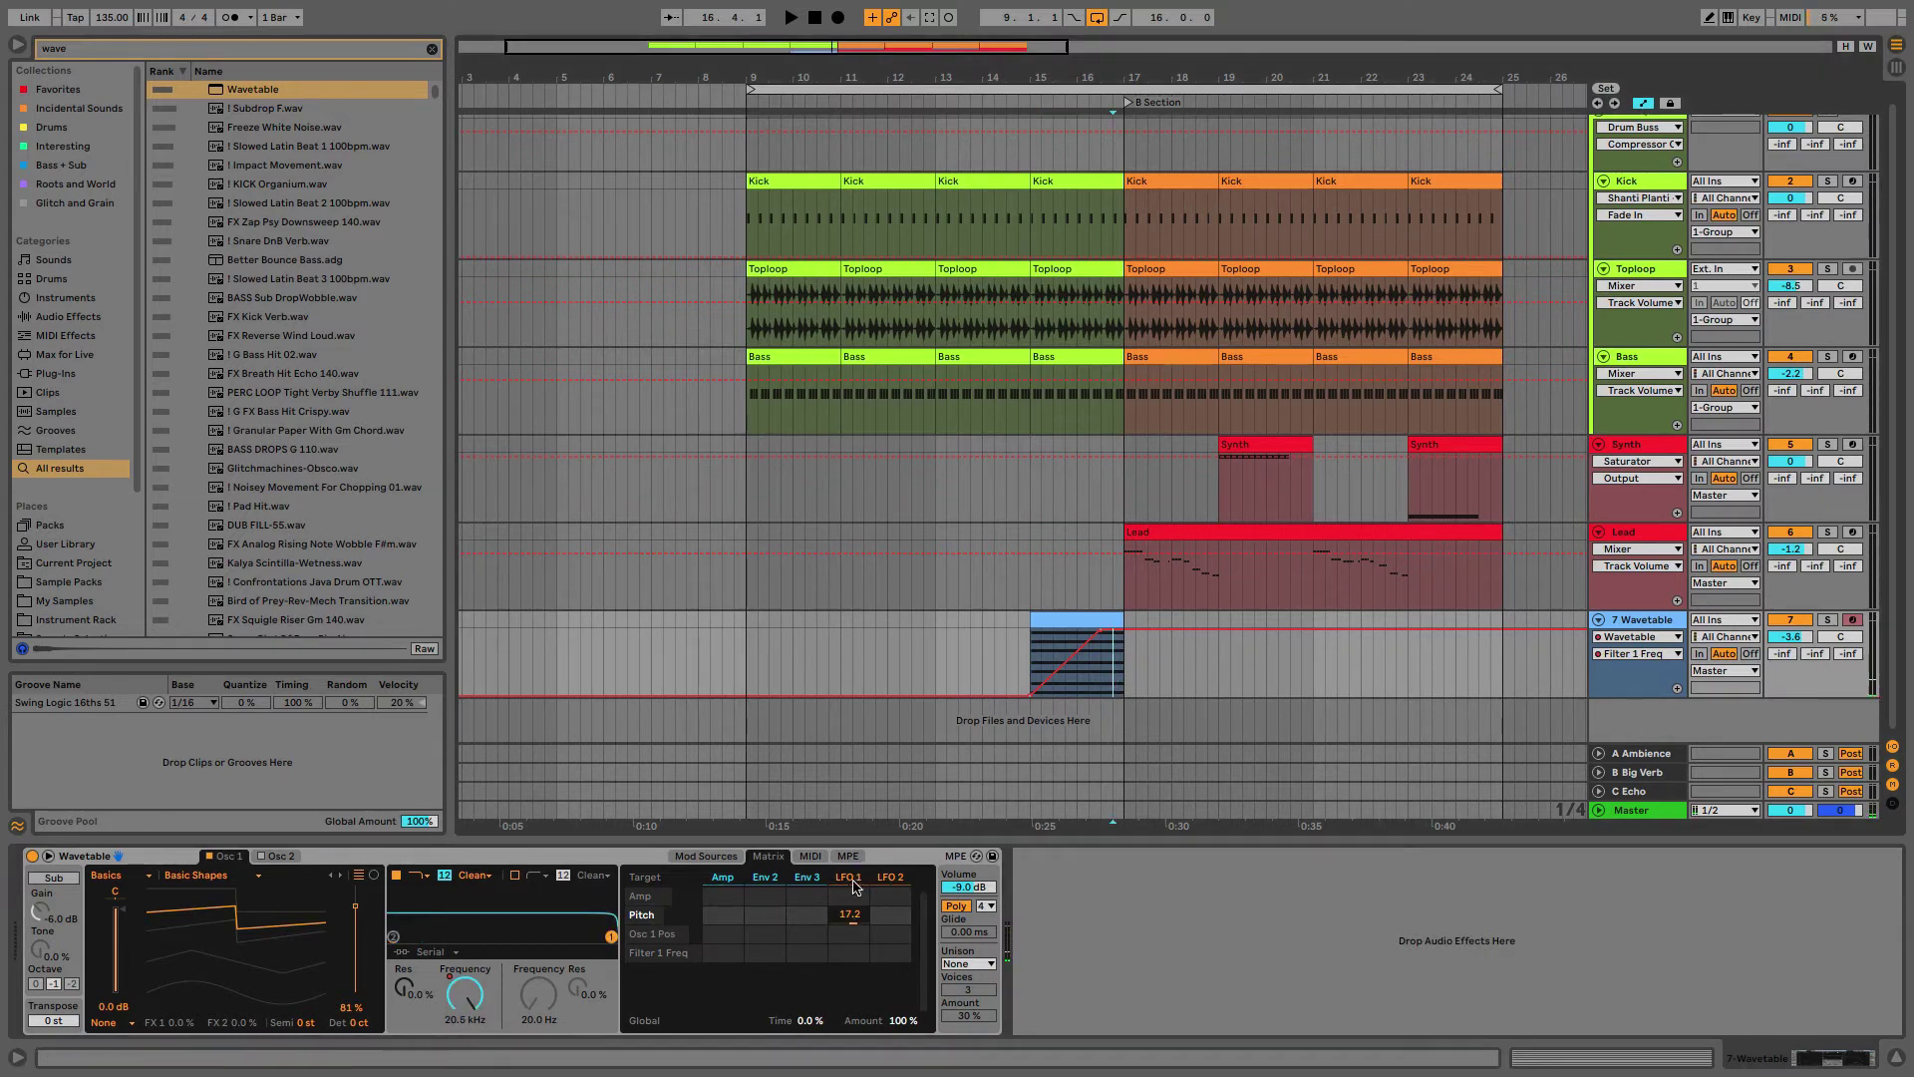
pyautogui.click(854, 883)
pyautogui.moveTo(697, 1027); pyautogui.dragTo(750, 1072)
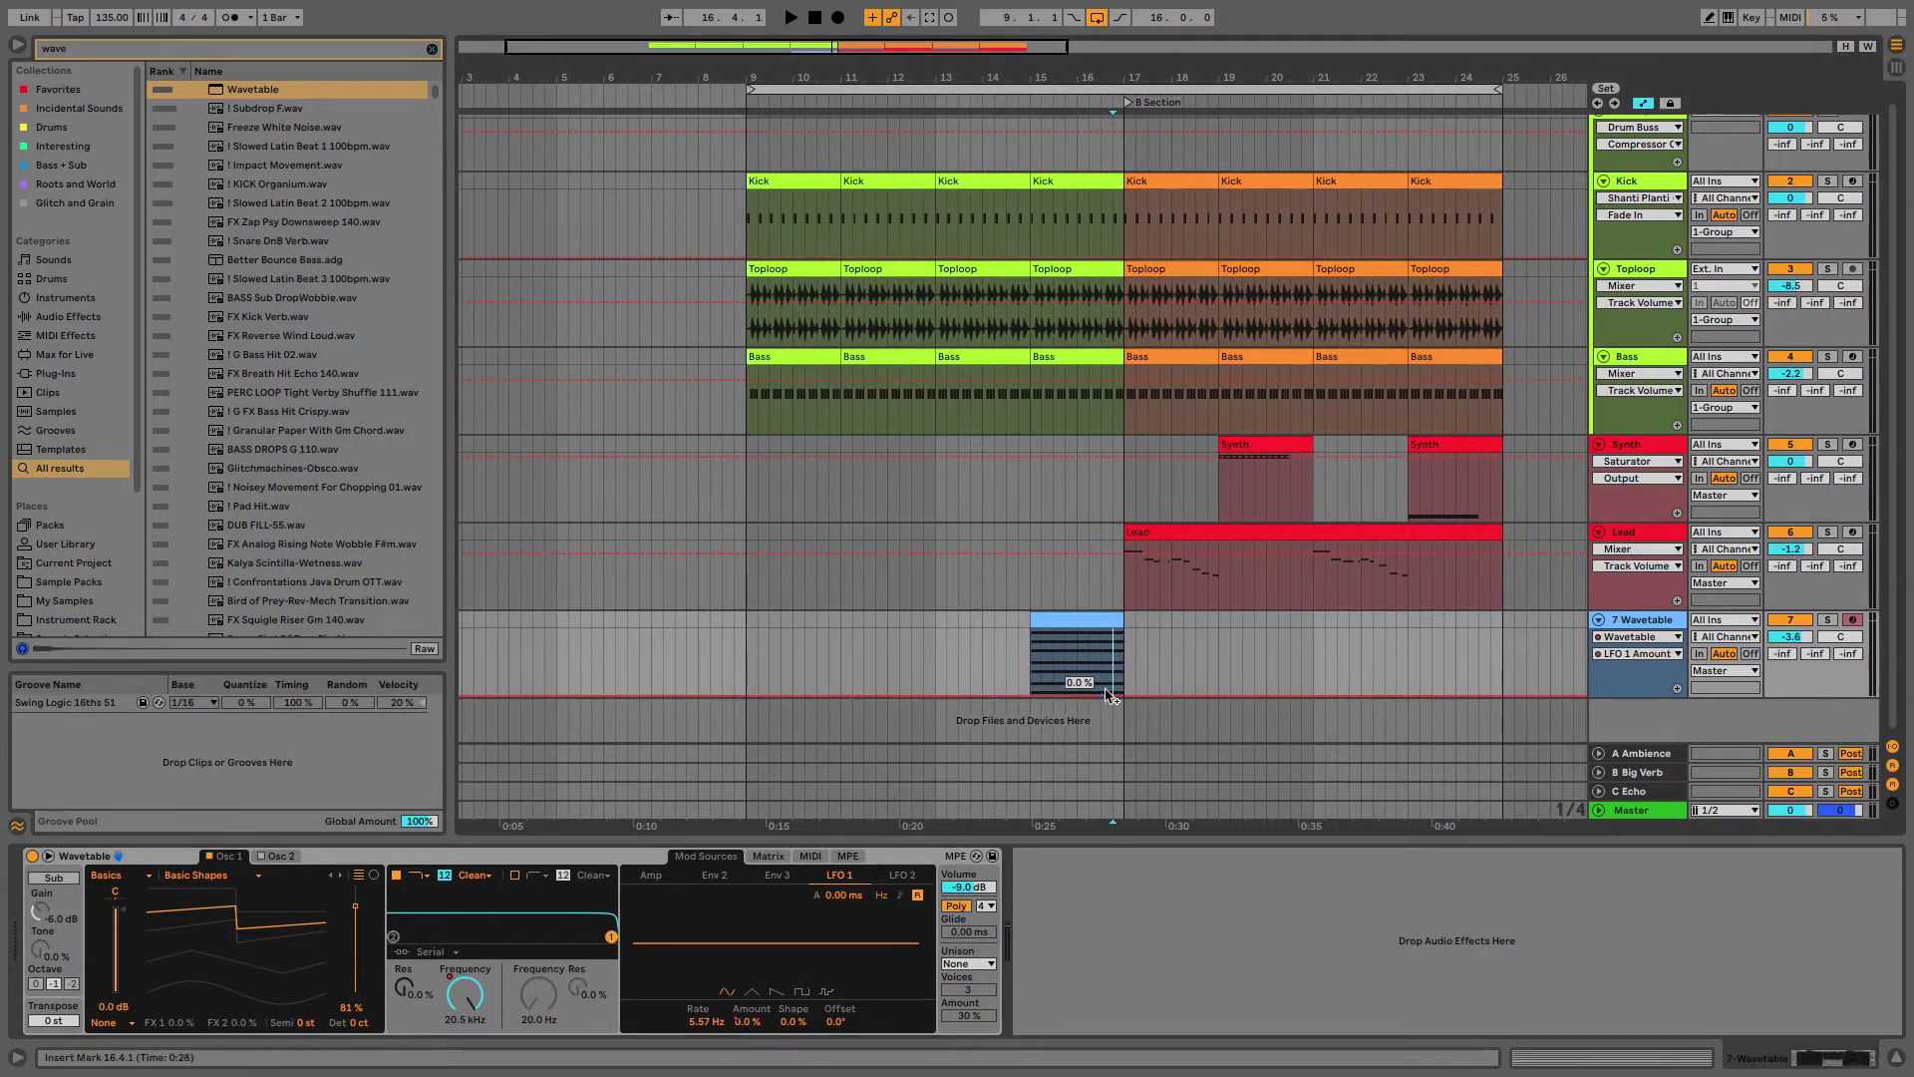
pyautogui.moveTo(1116, 696); pyautogui.dragTo(1116, 679)
pyautogui.click(1074, 623)
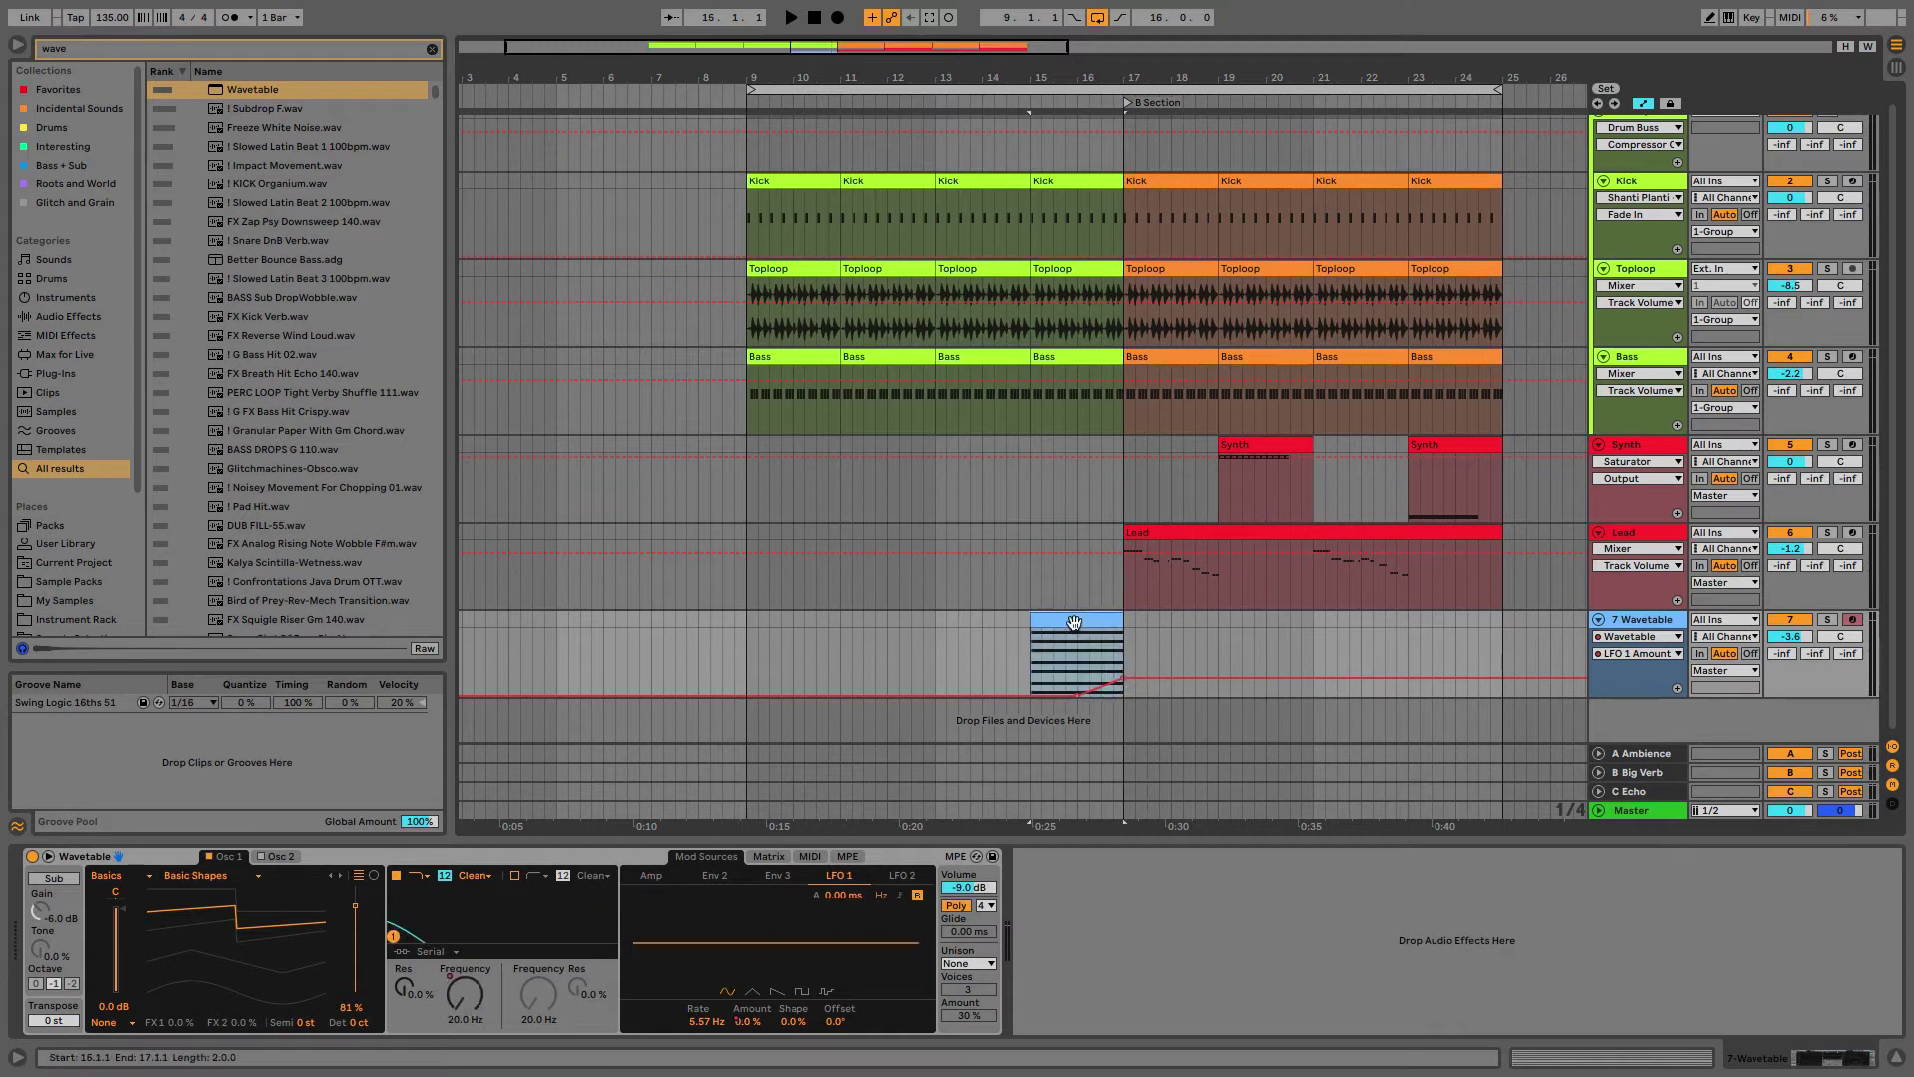
pyautogui.click(935, 624)
pyautogui.press('space')
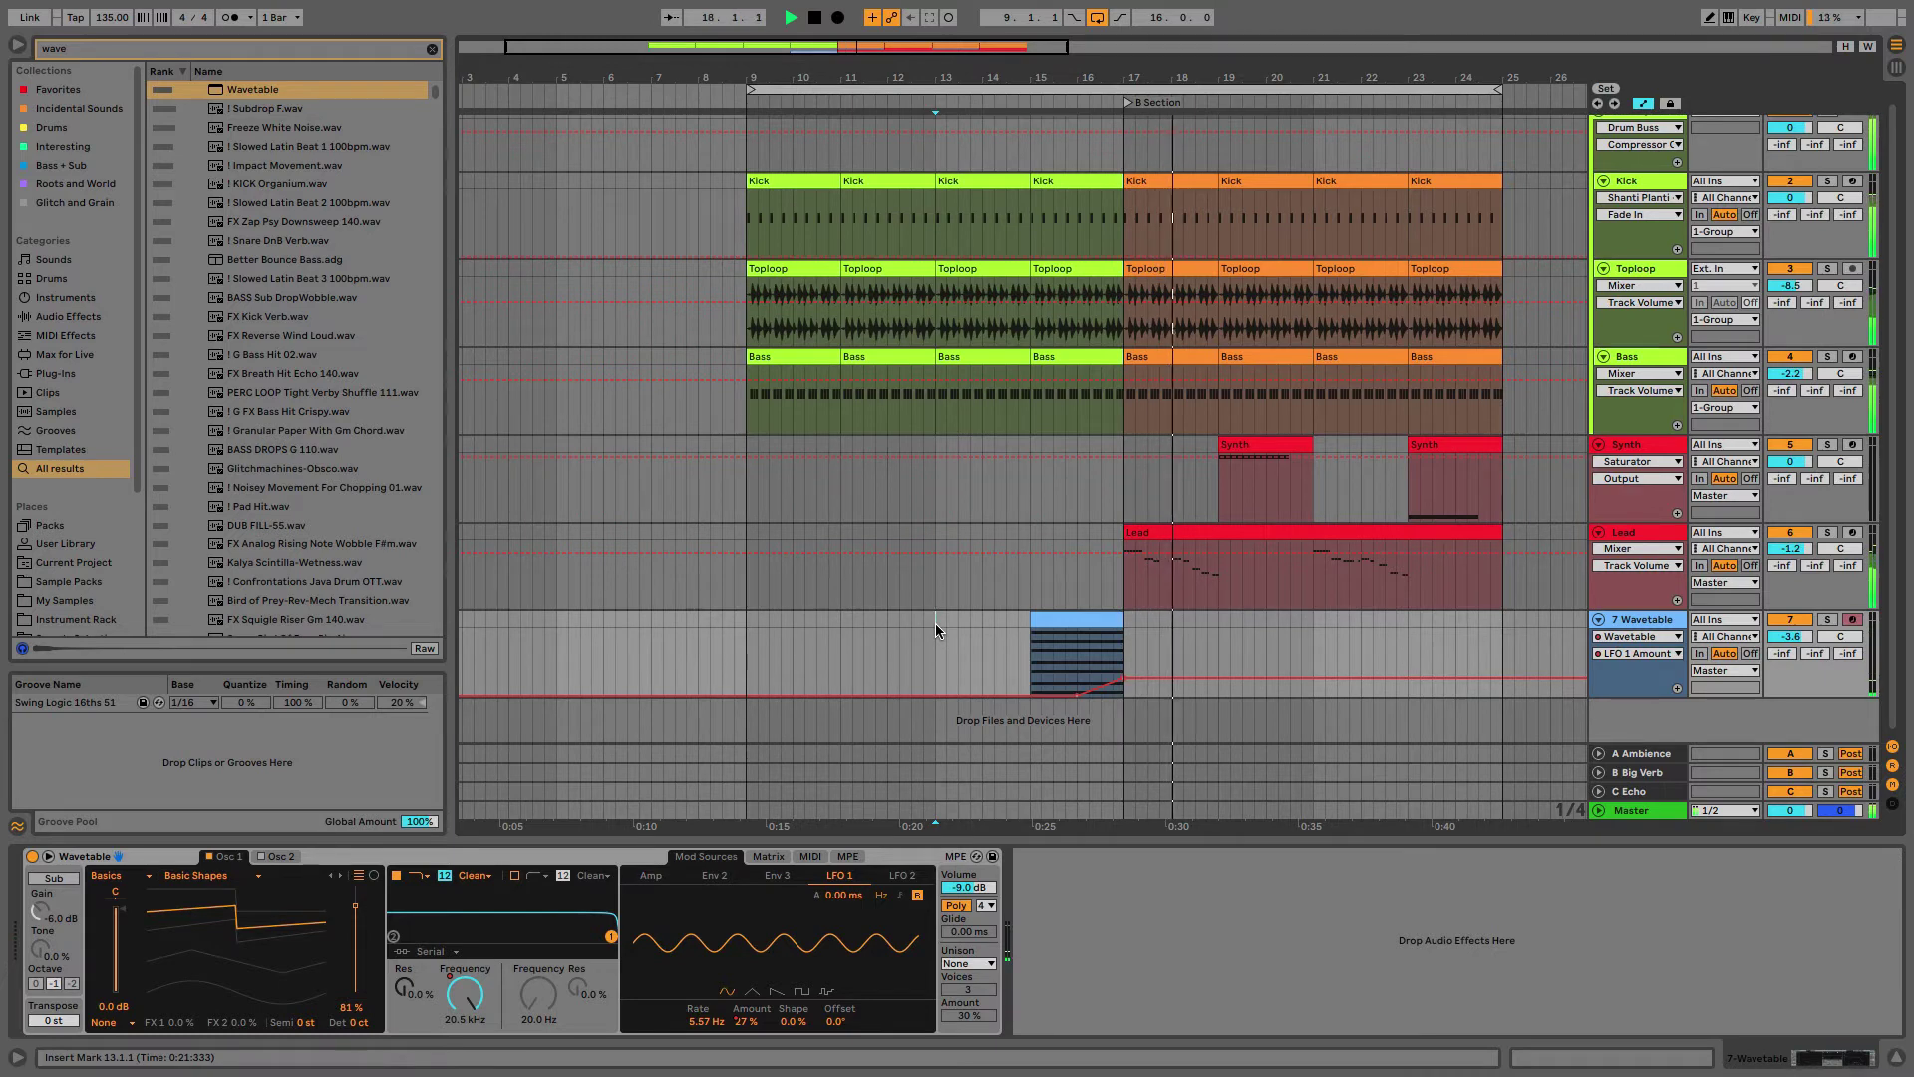
pyautogui.press('space')
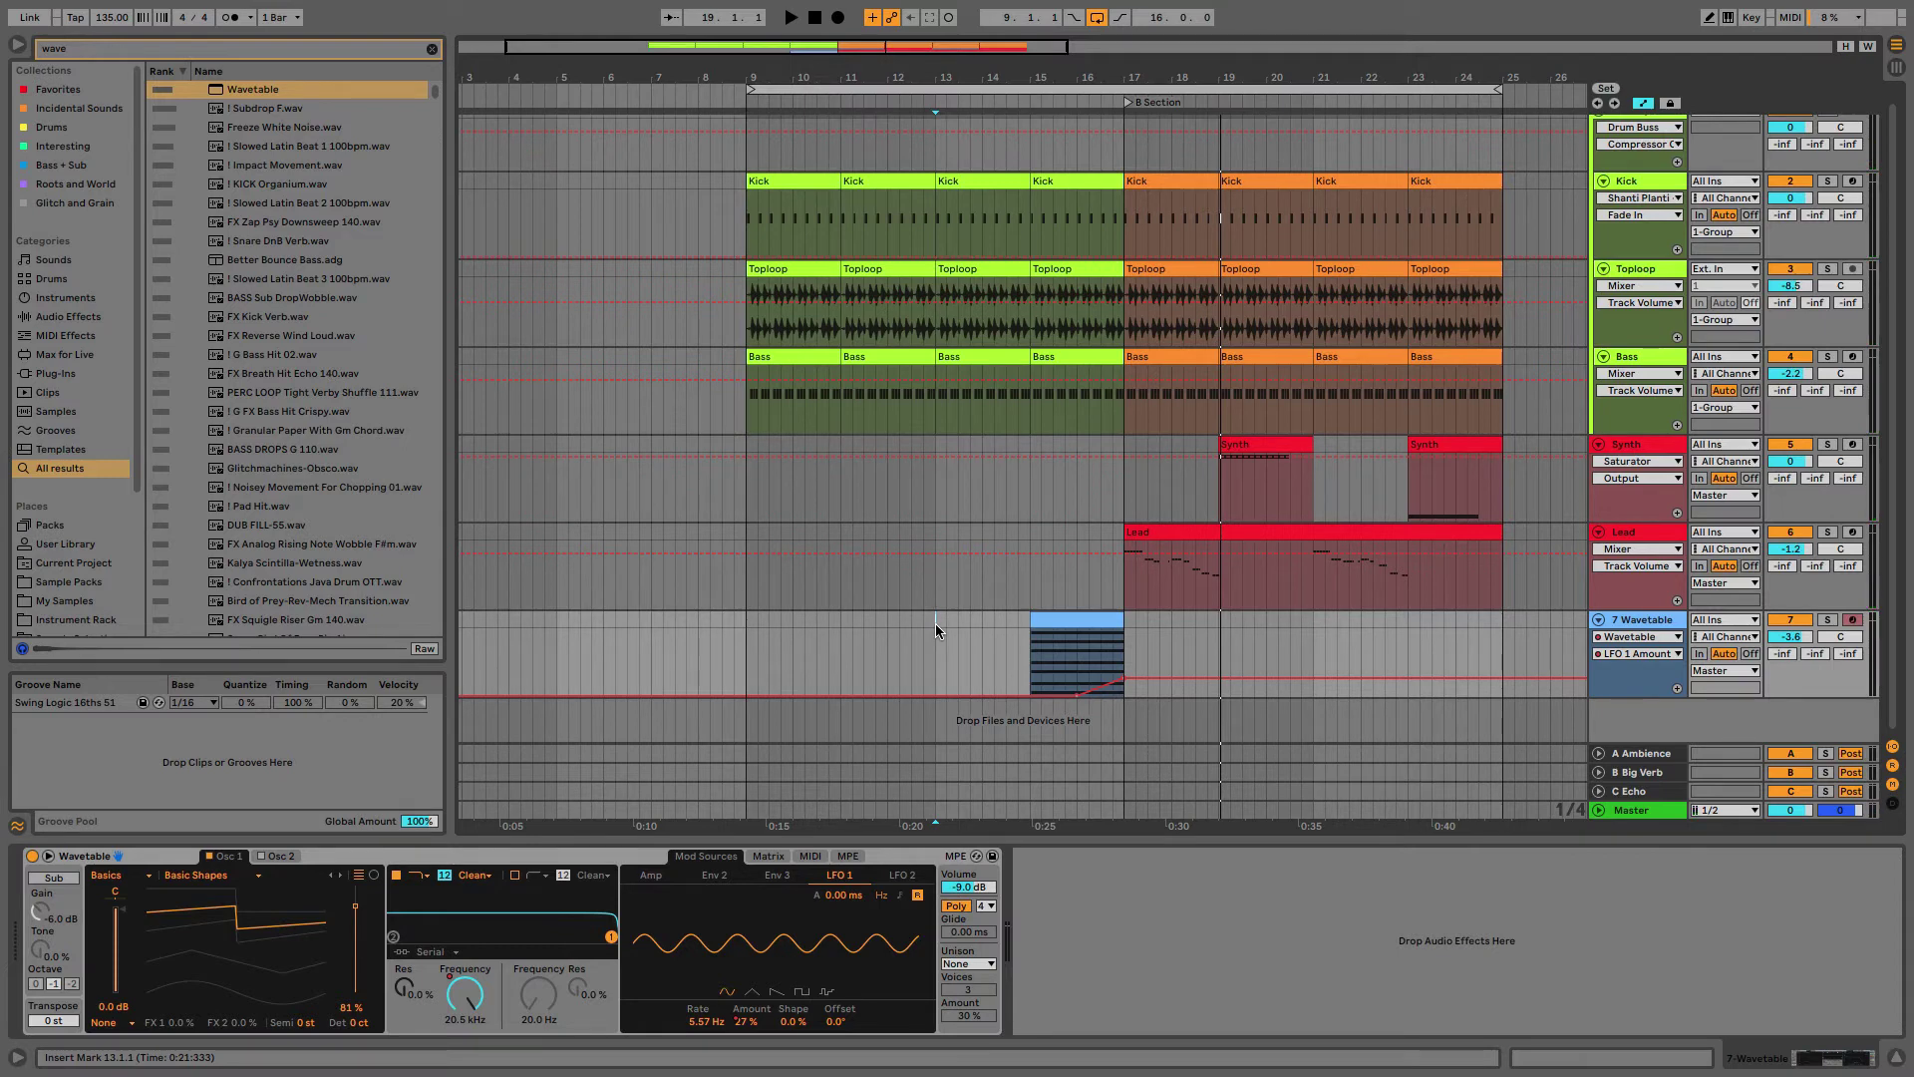
pyautogui.click(1201, 530)
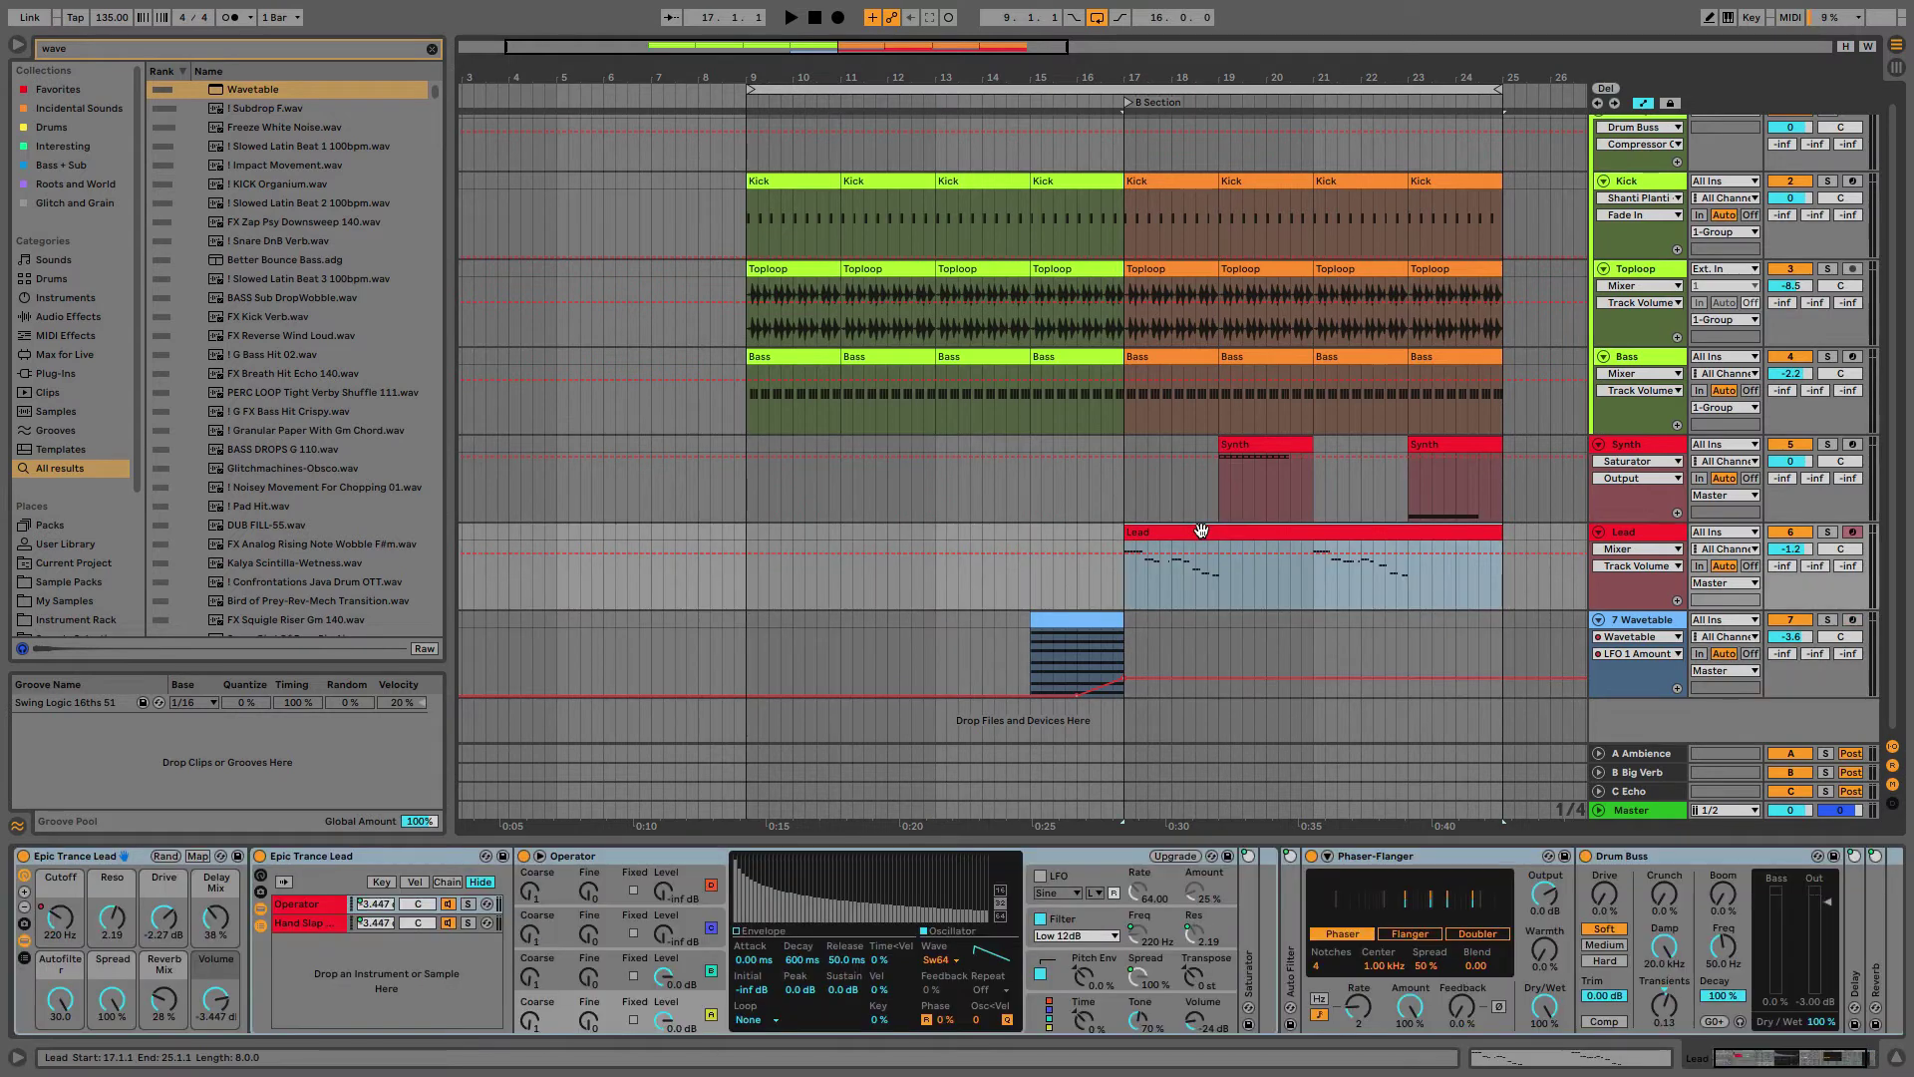
pyautogui.click(1094, 623)
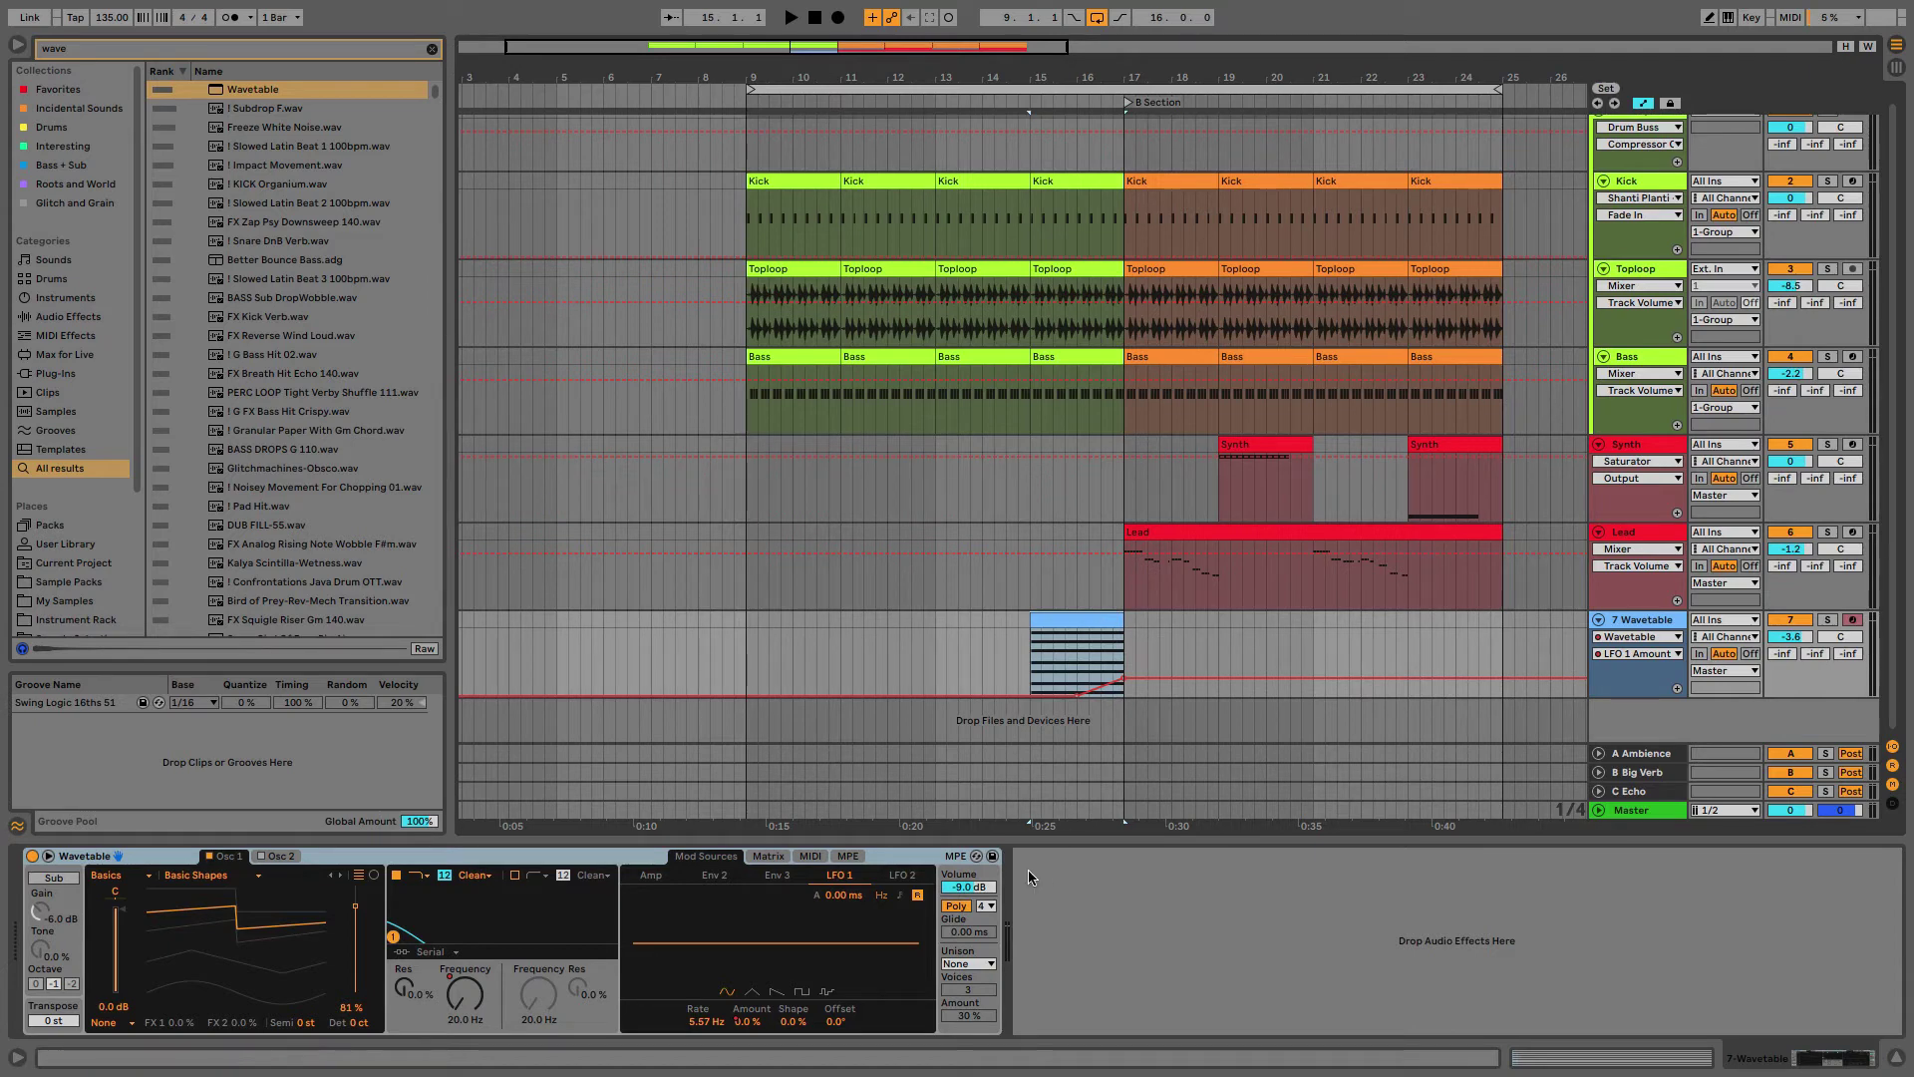
# Step: Set Wavetable unison mode to Shimmer and thicken its voices and amount
pyautogui.click(983, 962)
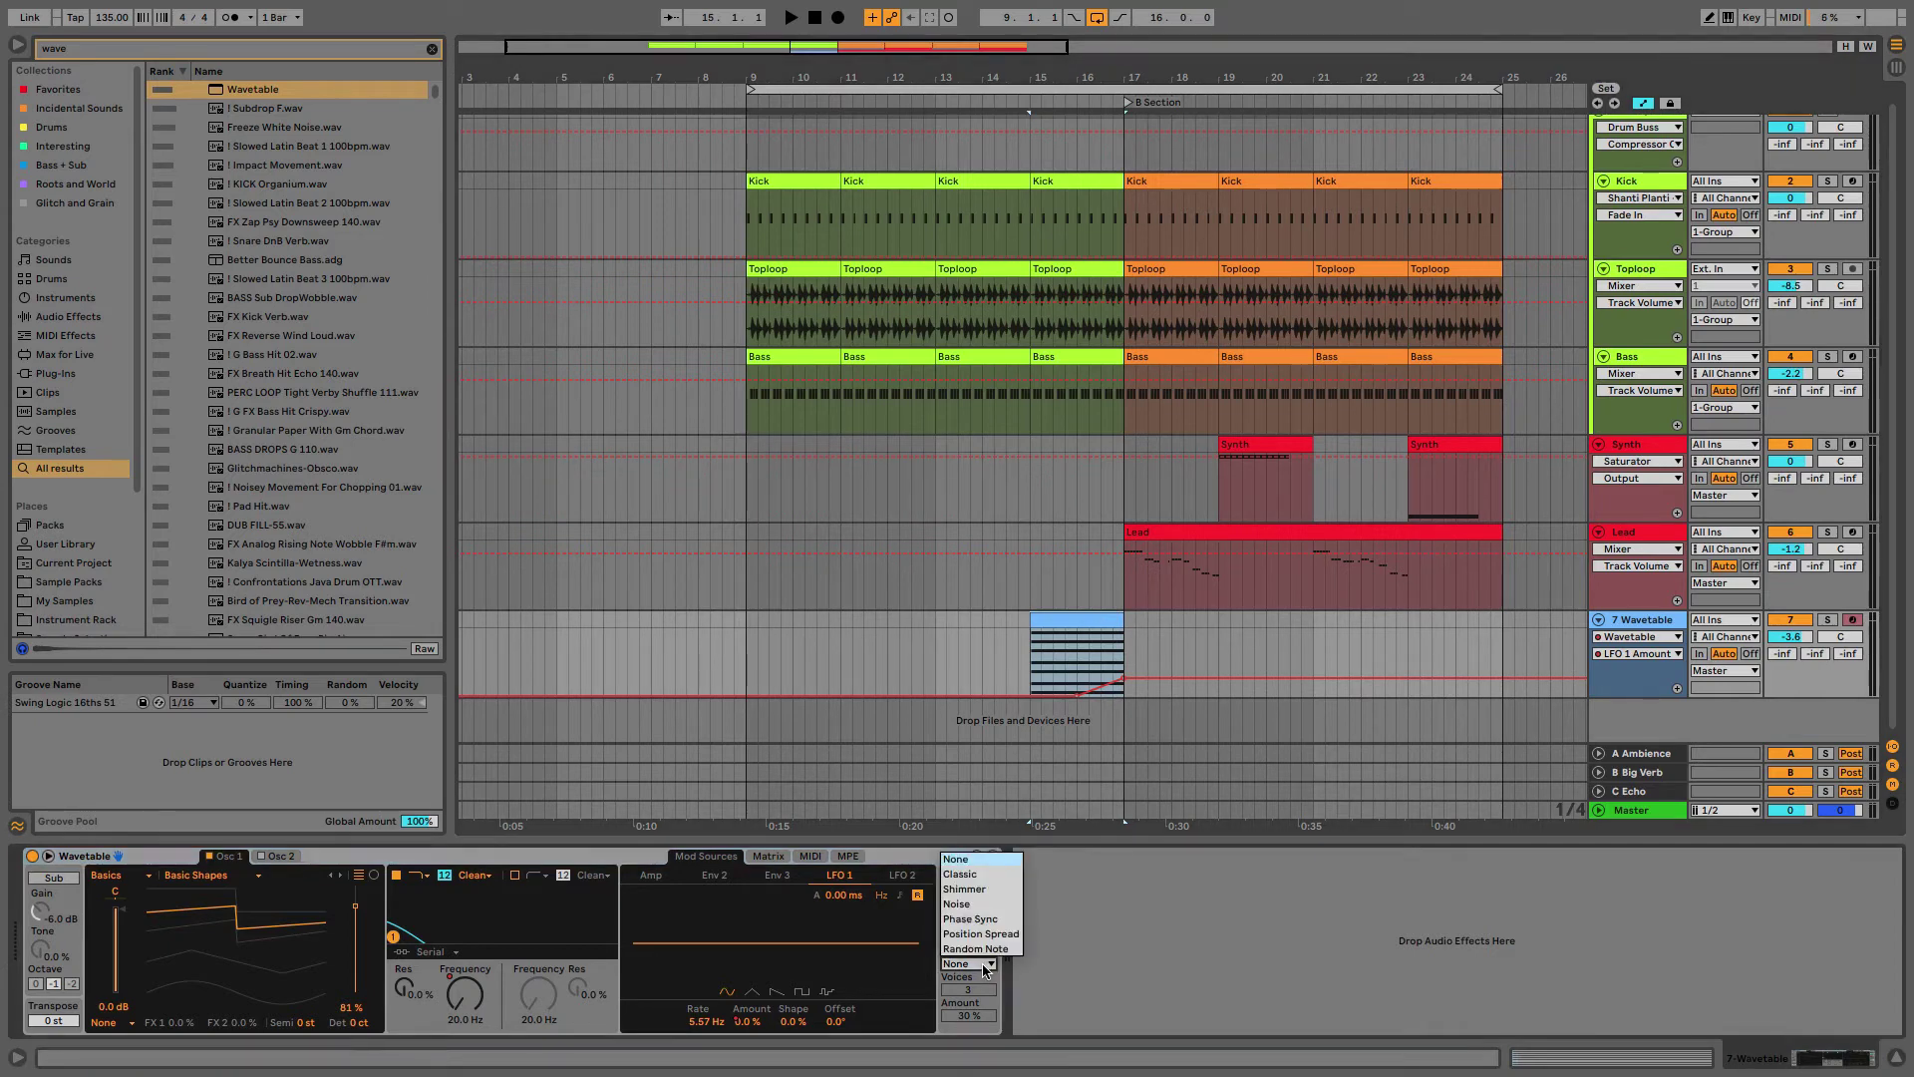
pyautogui.click(965, 888)
pyautogui.moveTo(972, 989)
pyautogui.mouseDown()
pyautogui.moveTo(972, 962)
pyautogui.moveTo(972, 997)
pyautogui.mouseUp()
# Step: Load Phaser-Flanger after Wavetable and send track 7 to the Ambience return
pyautogui.hotkey('ctrl', 'f')
pyautogui.write('pha')
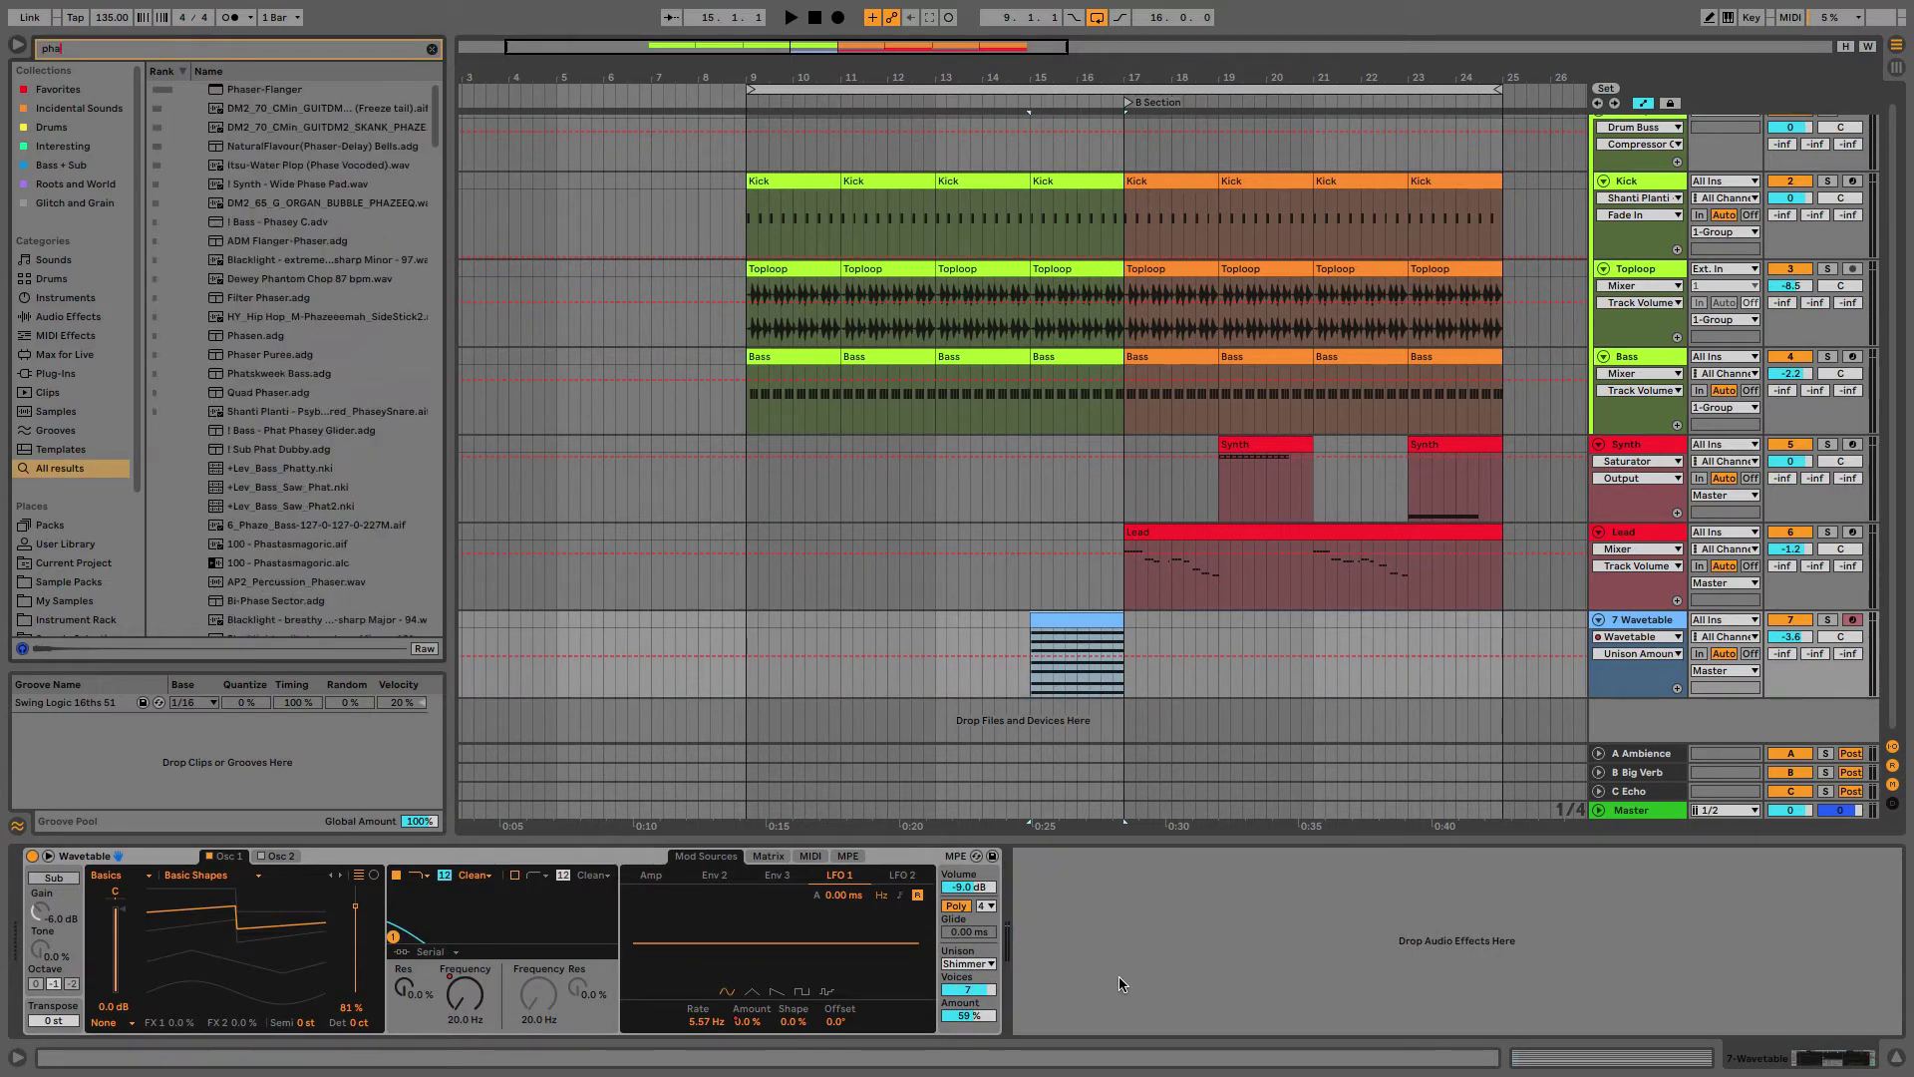
pyautogui.press('Down')
pyautogui.press('Return')
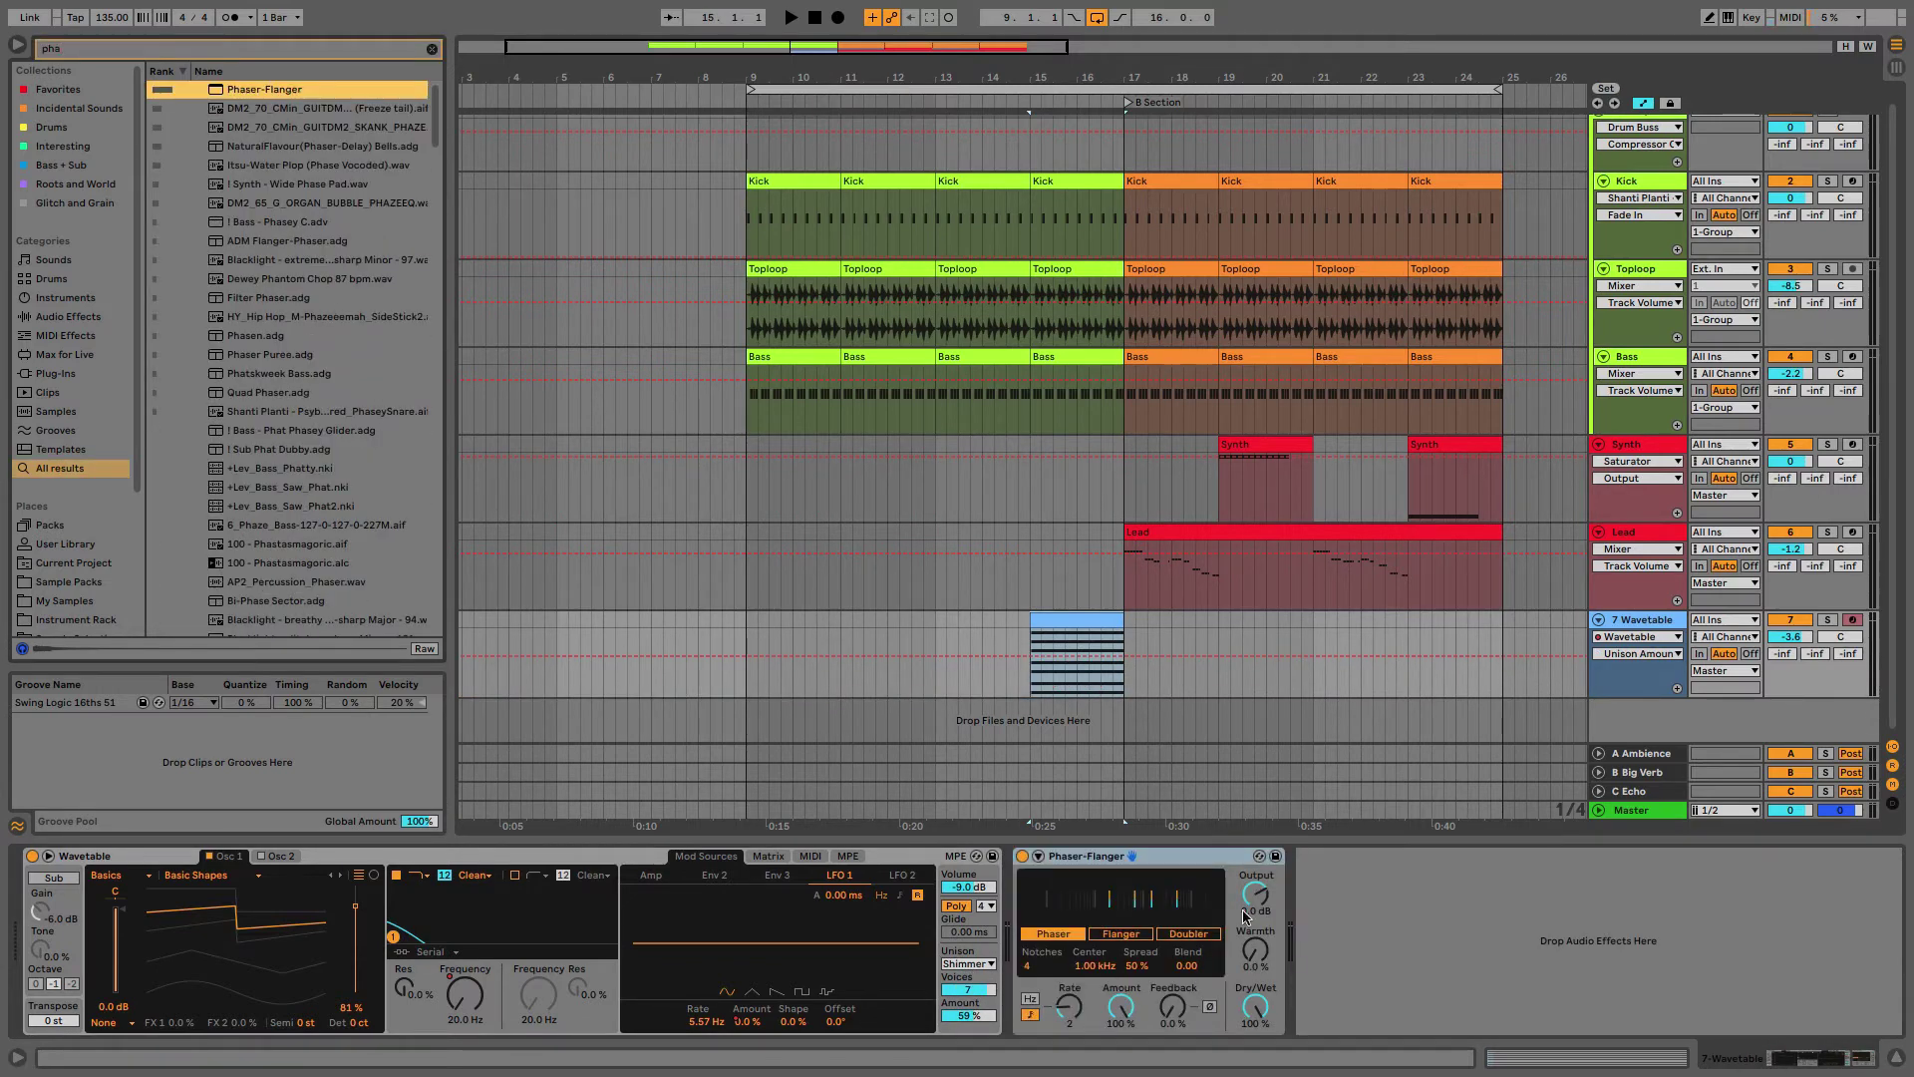
pyautogui.moveTo(1782, 653); pyautogui.dragTo(1782, 626)
pyautogui.click(1648, 756)
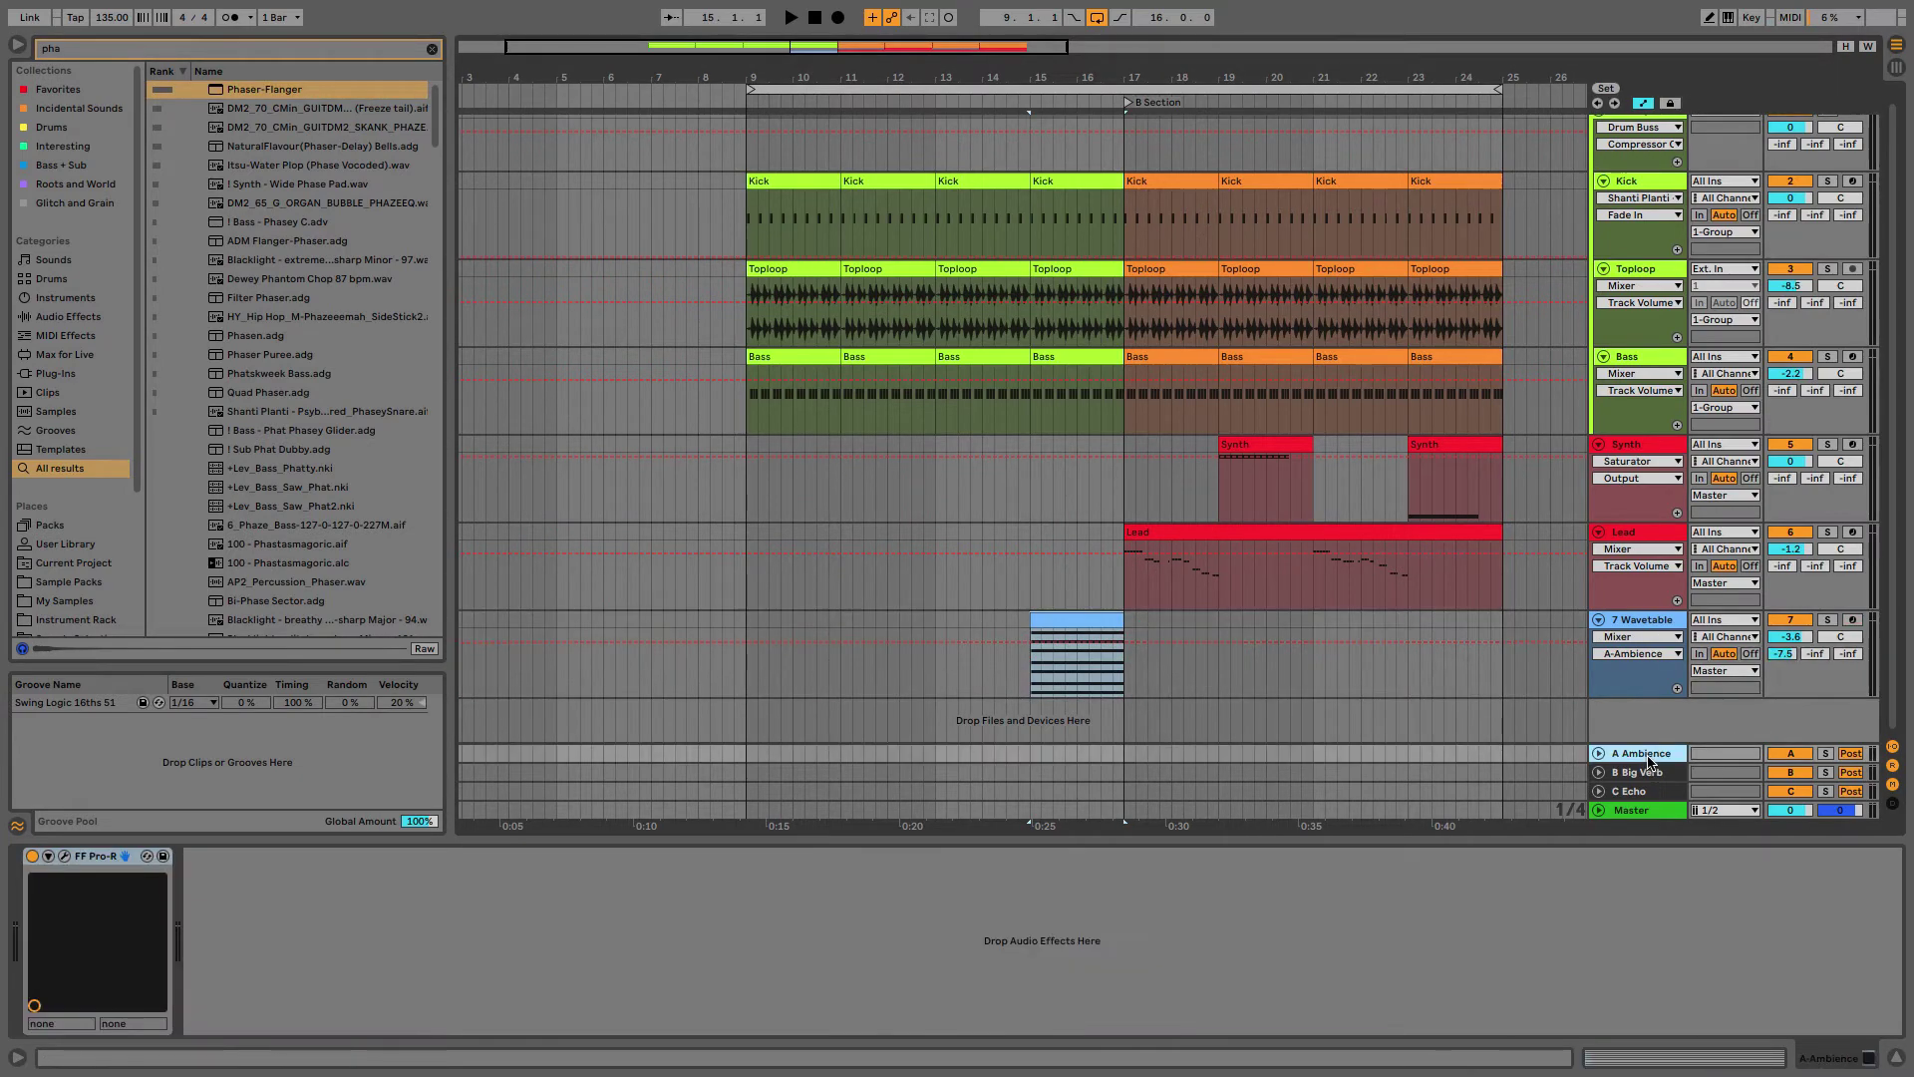
# Step: Audition the Wavetable clip while raising its filter resonance to 59%
pyautogui.click(1075, 623)
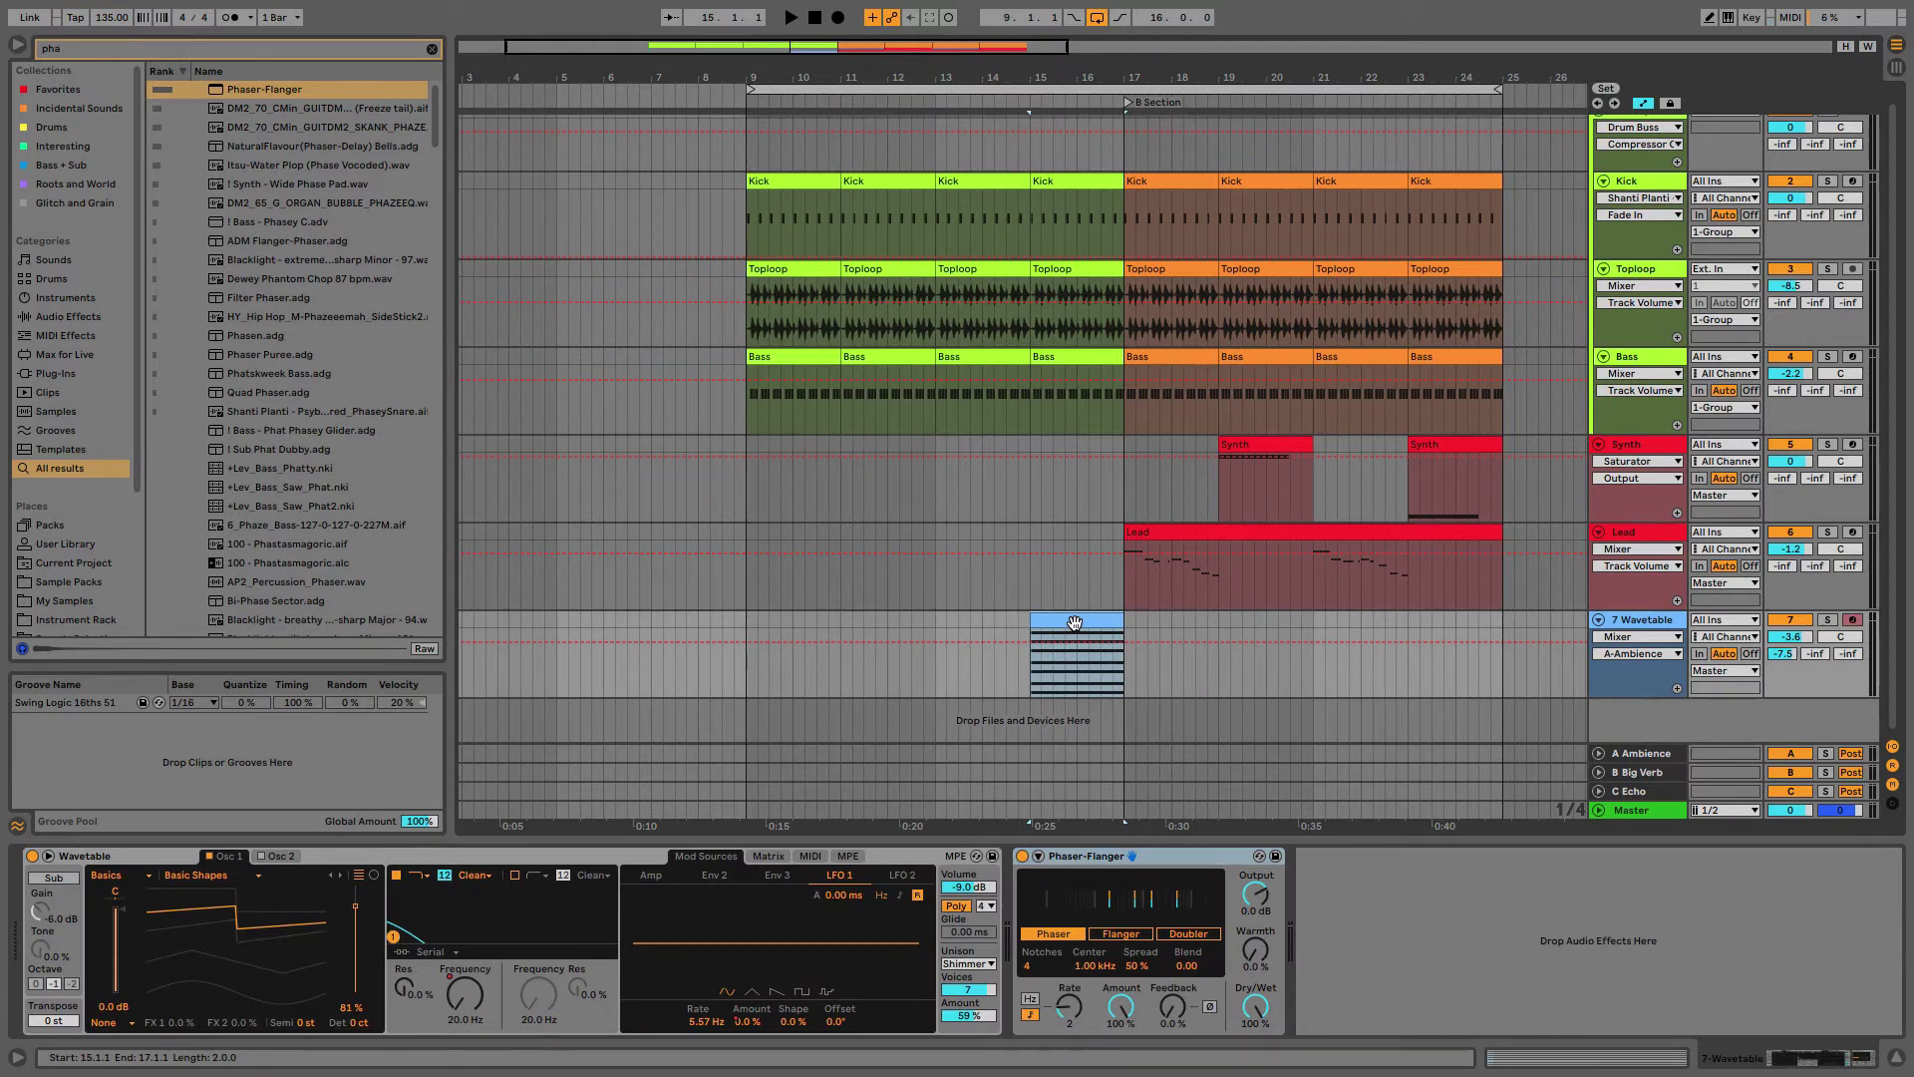
pyautogui.press('space')
pyautogui.moveTo(406, 989); pyautogui.dragTo(406, 989)
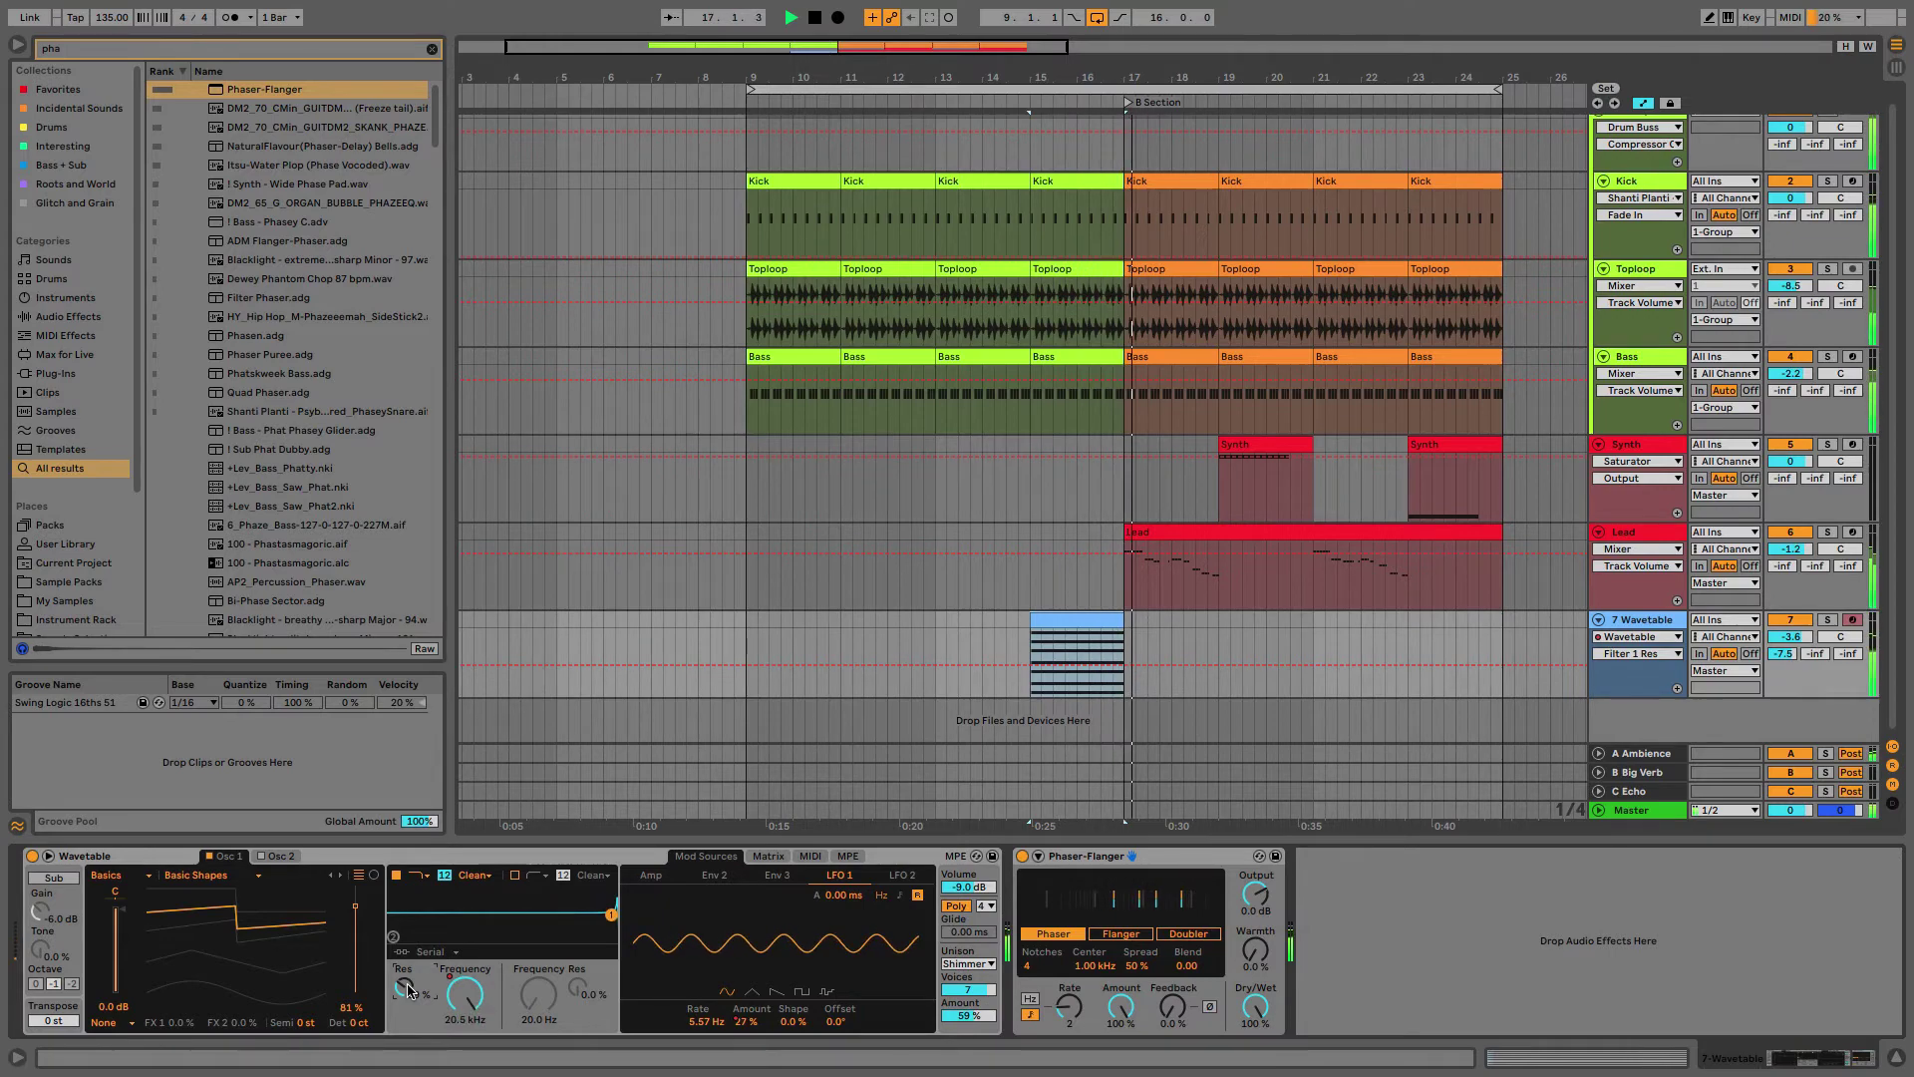
pyautogui.press('space')
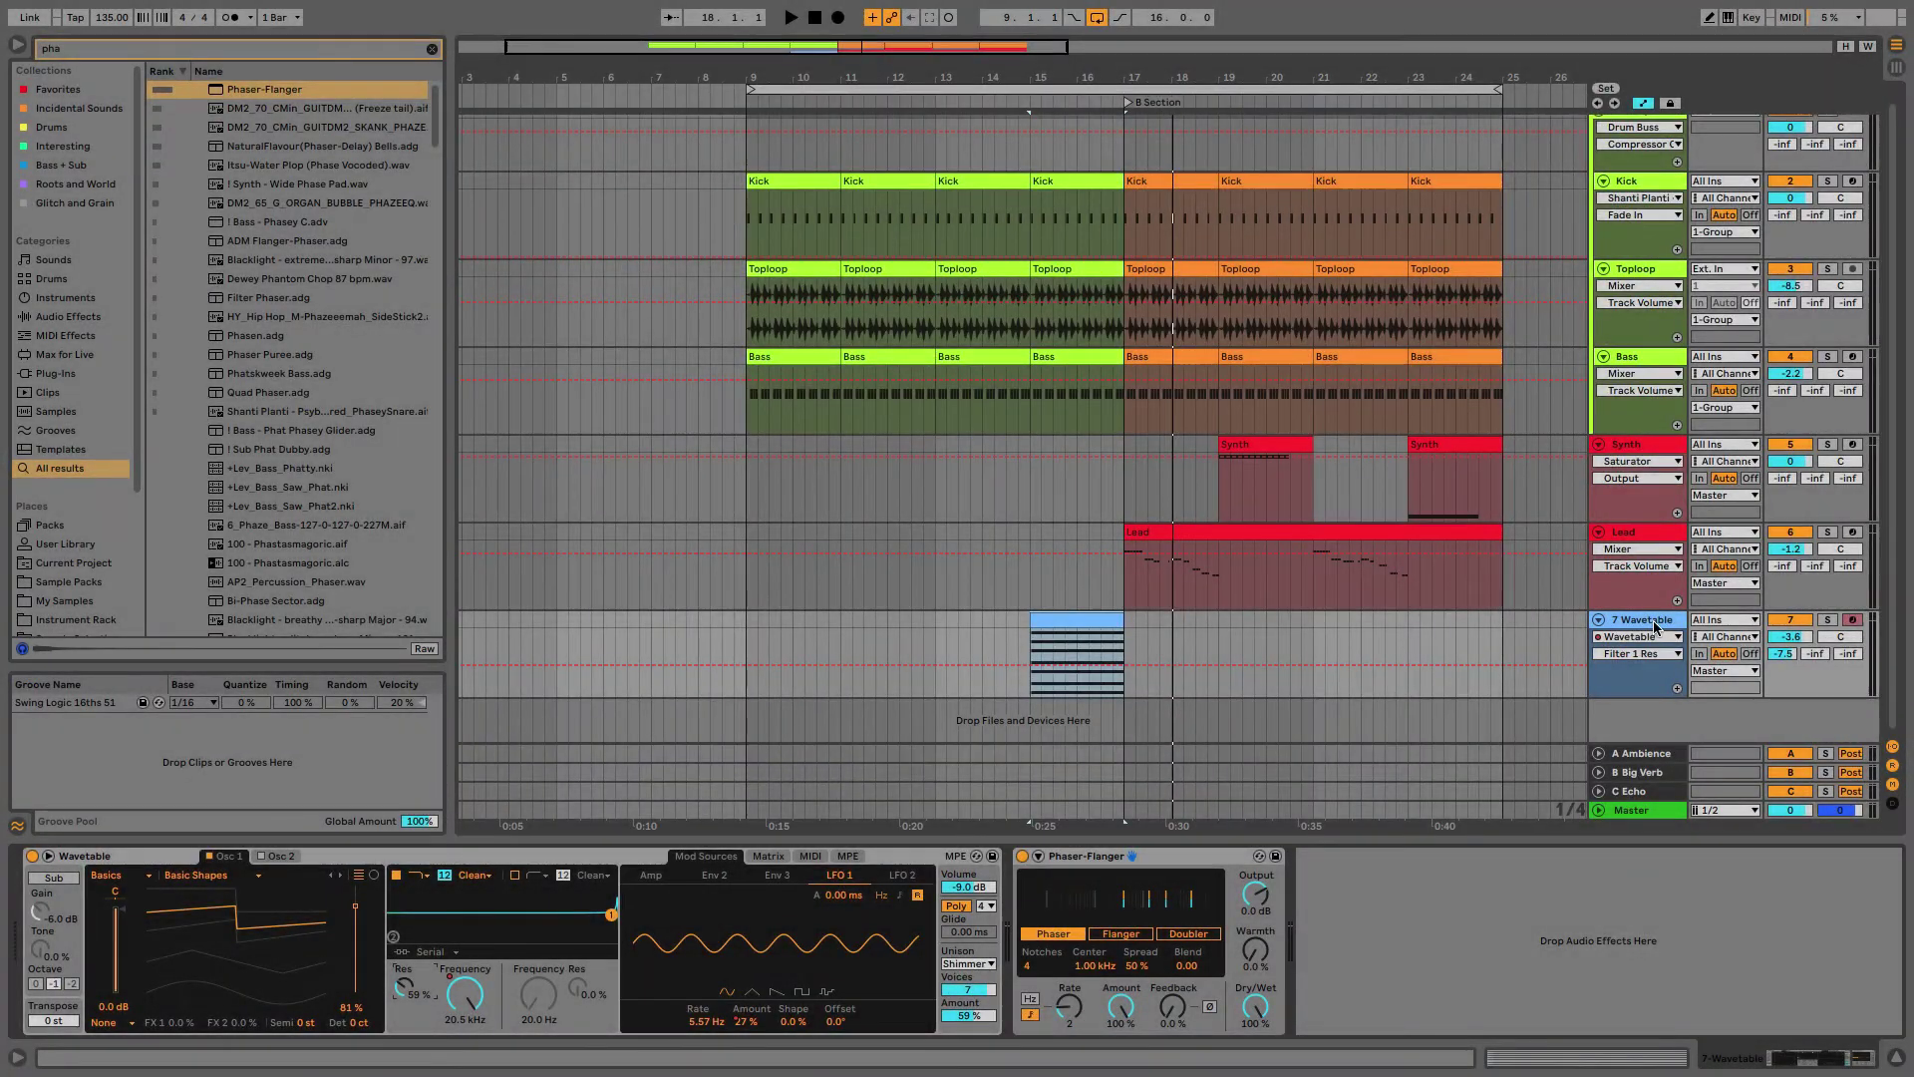
# Step: Delete the Wavetable track and insert a new MIDI track in its place
pyautogui.press('Delete')
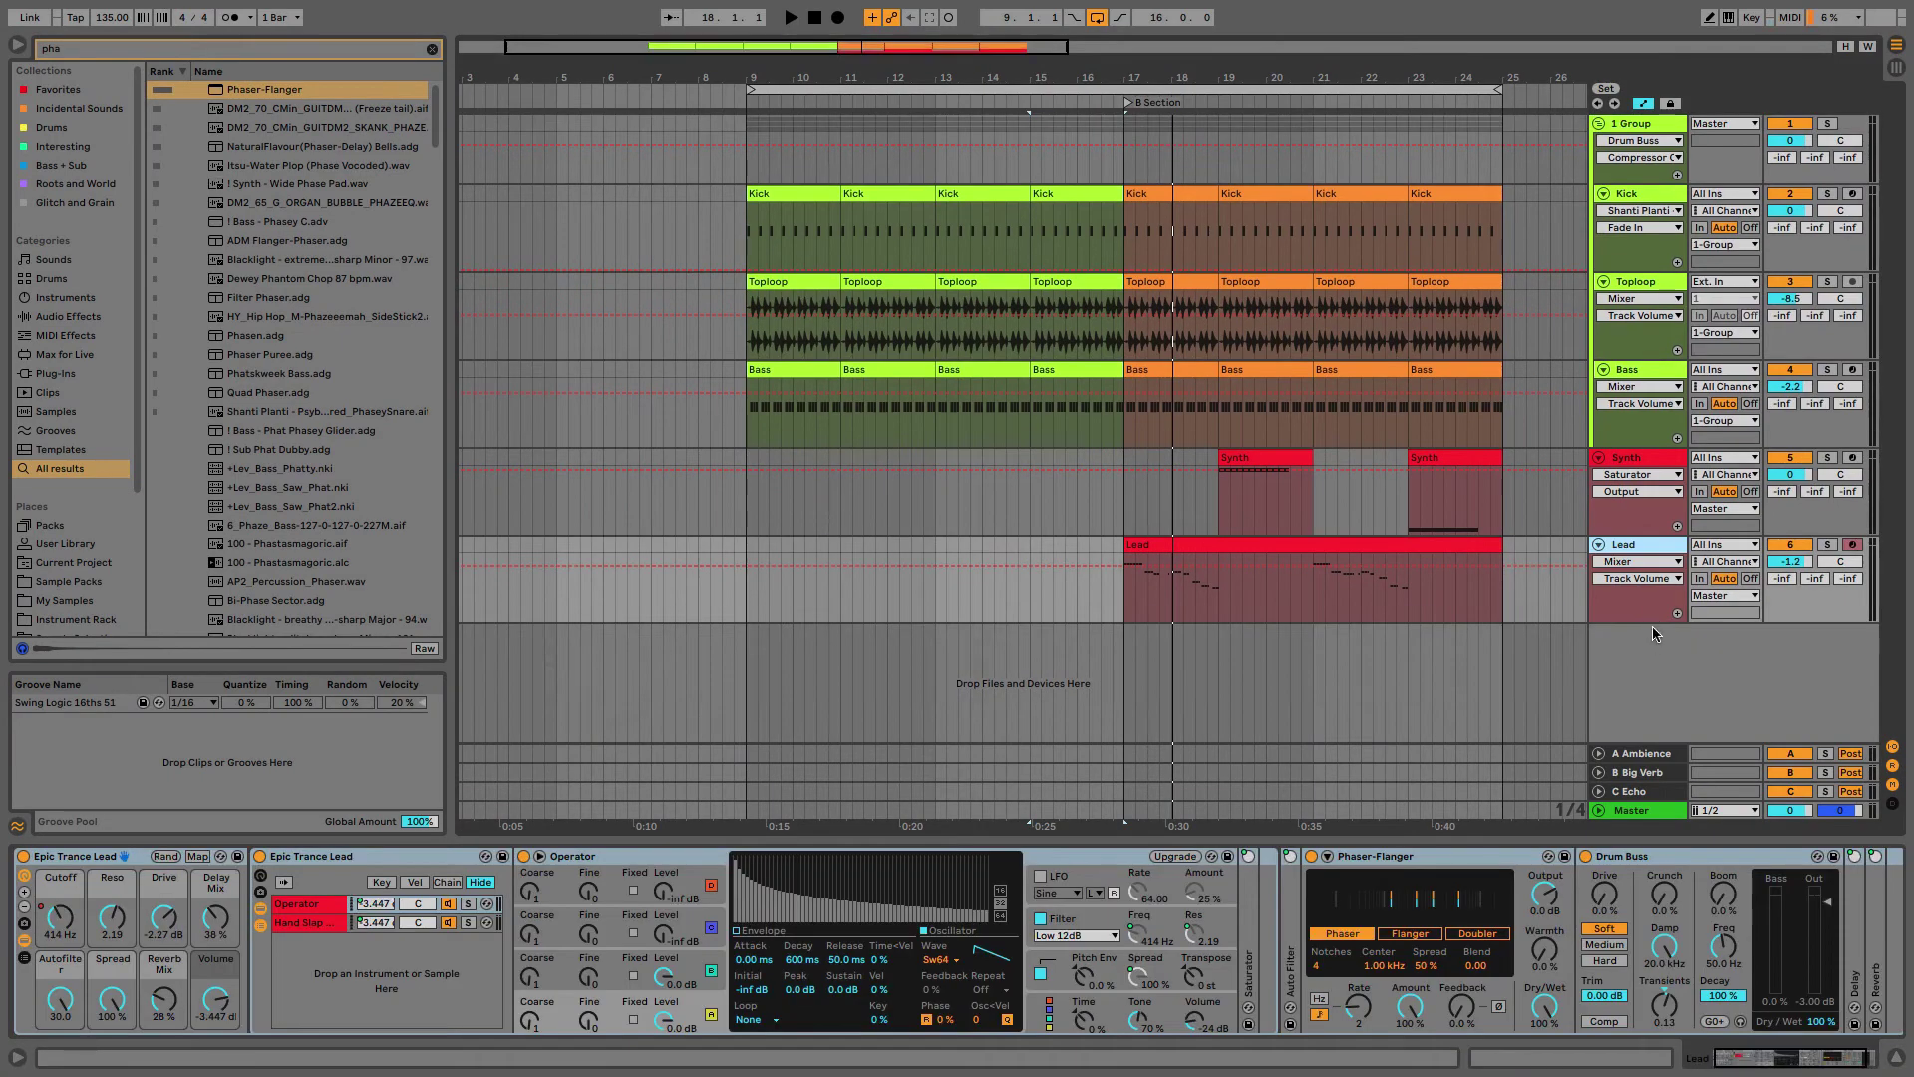
pyautogui.rightClick(1651, 643)
pyautogui.click(1676, 666)
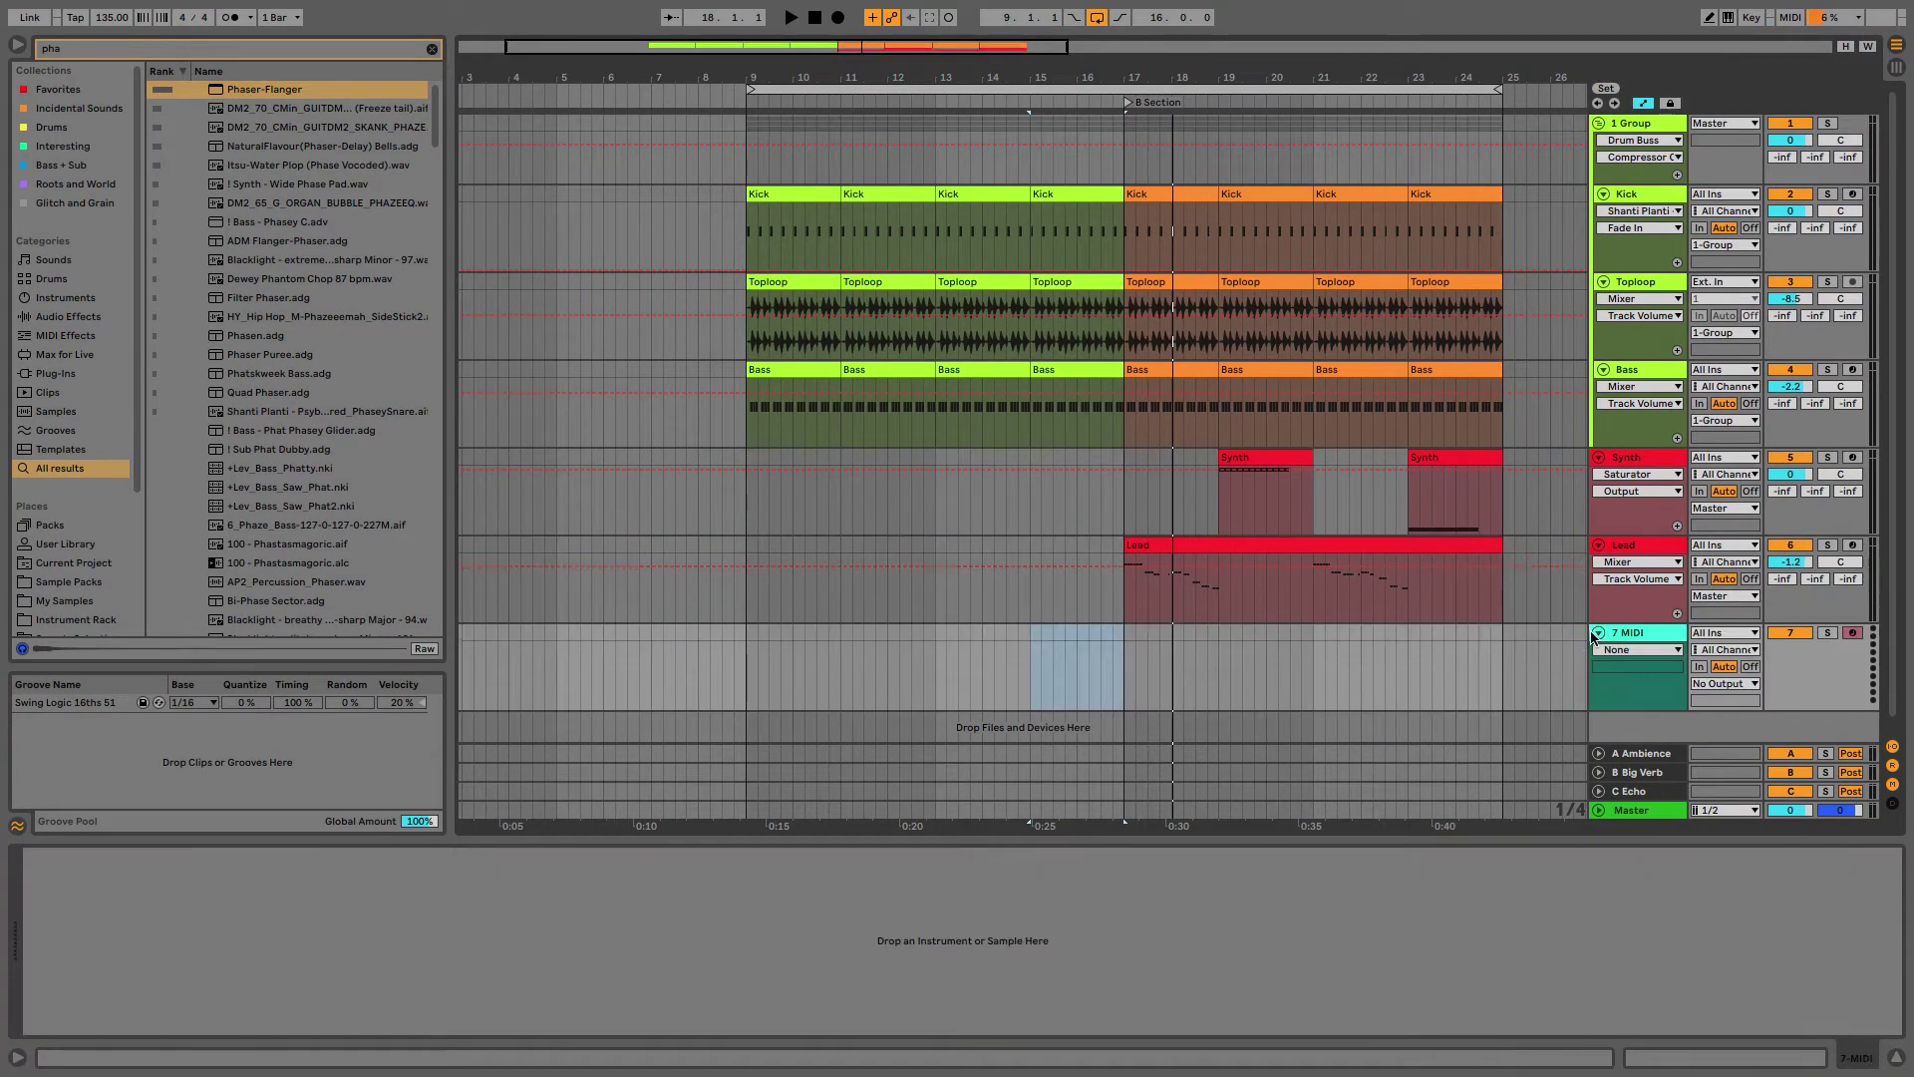
pyautogui.click(1635, 635)
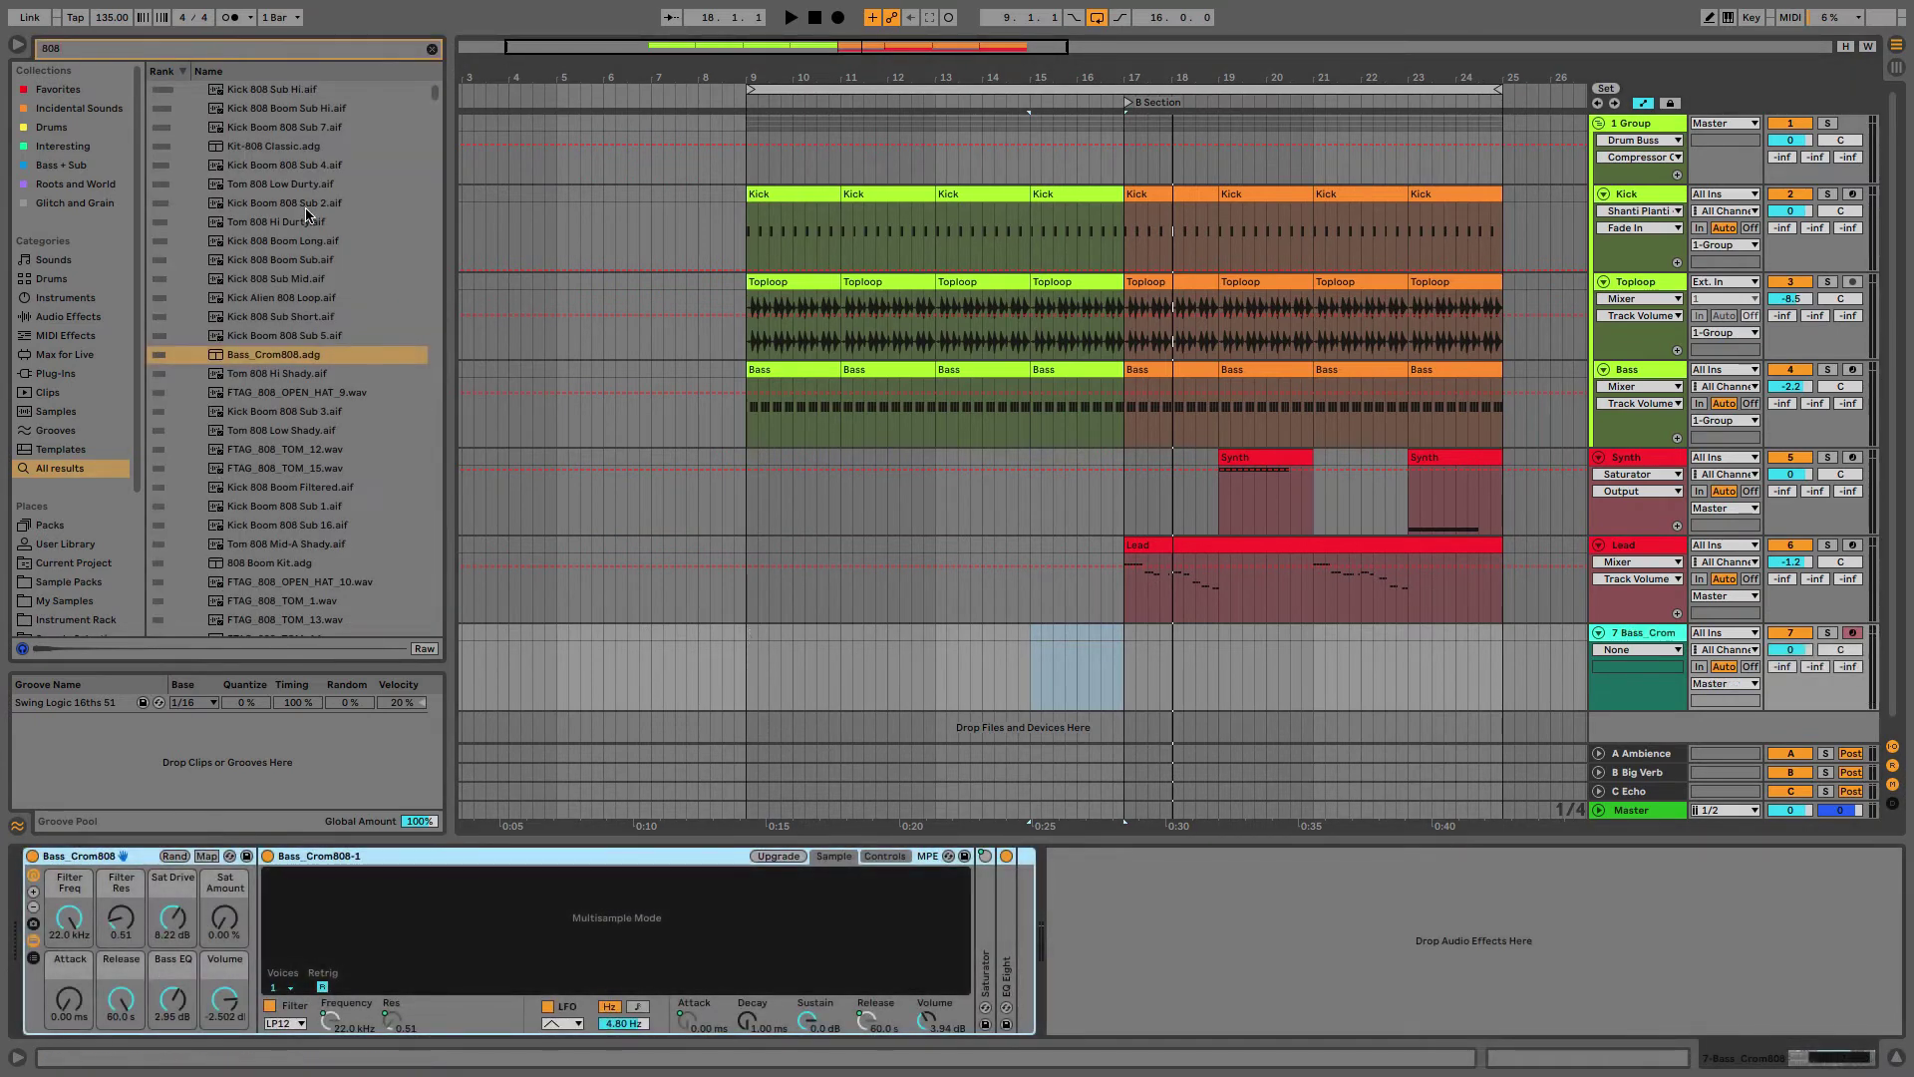
# Step: Load the Kit-808 Classic drum rack onto the new MIDI track
pyautogui.click(297, 148)
pyautogui.moveTo(185, 708); pyautogui.dragTo(139, 854)
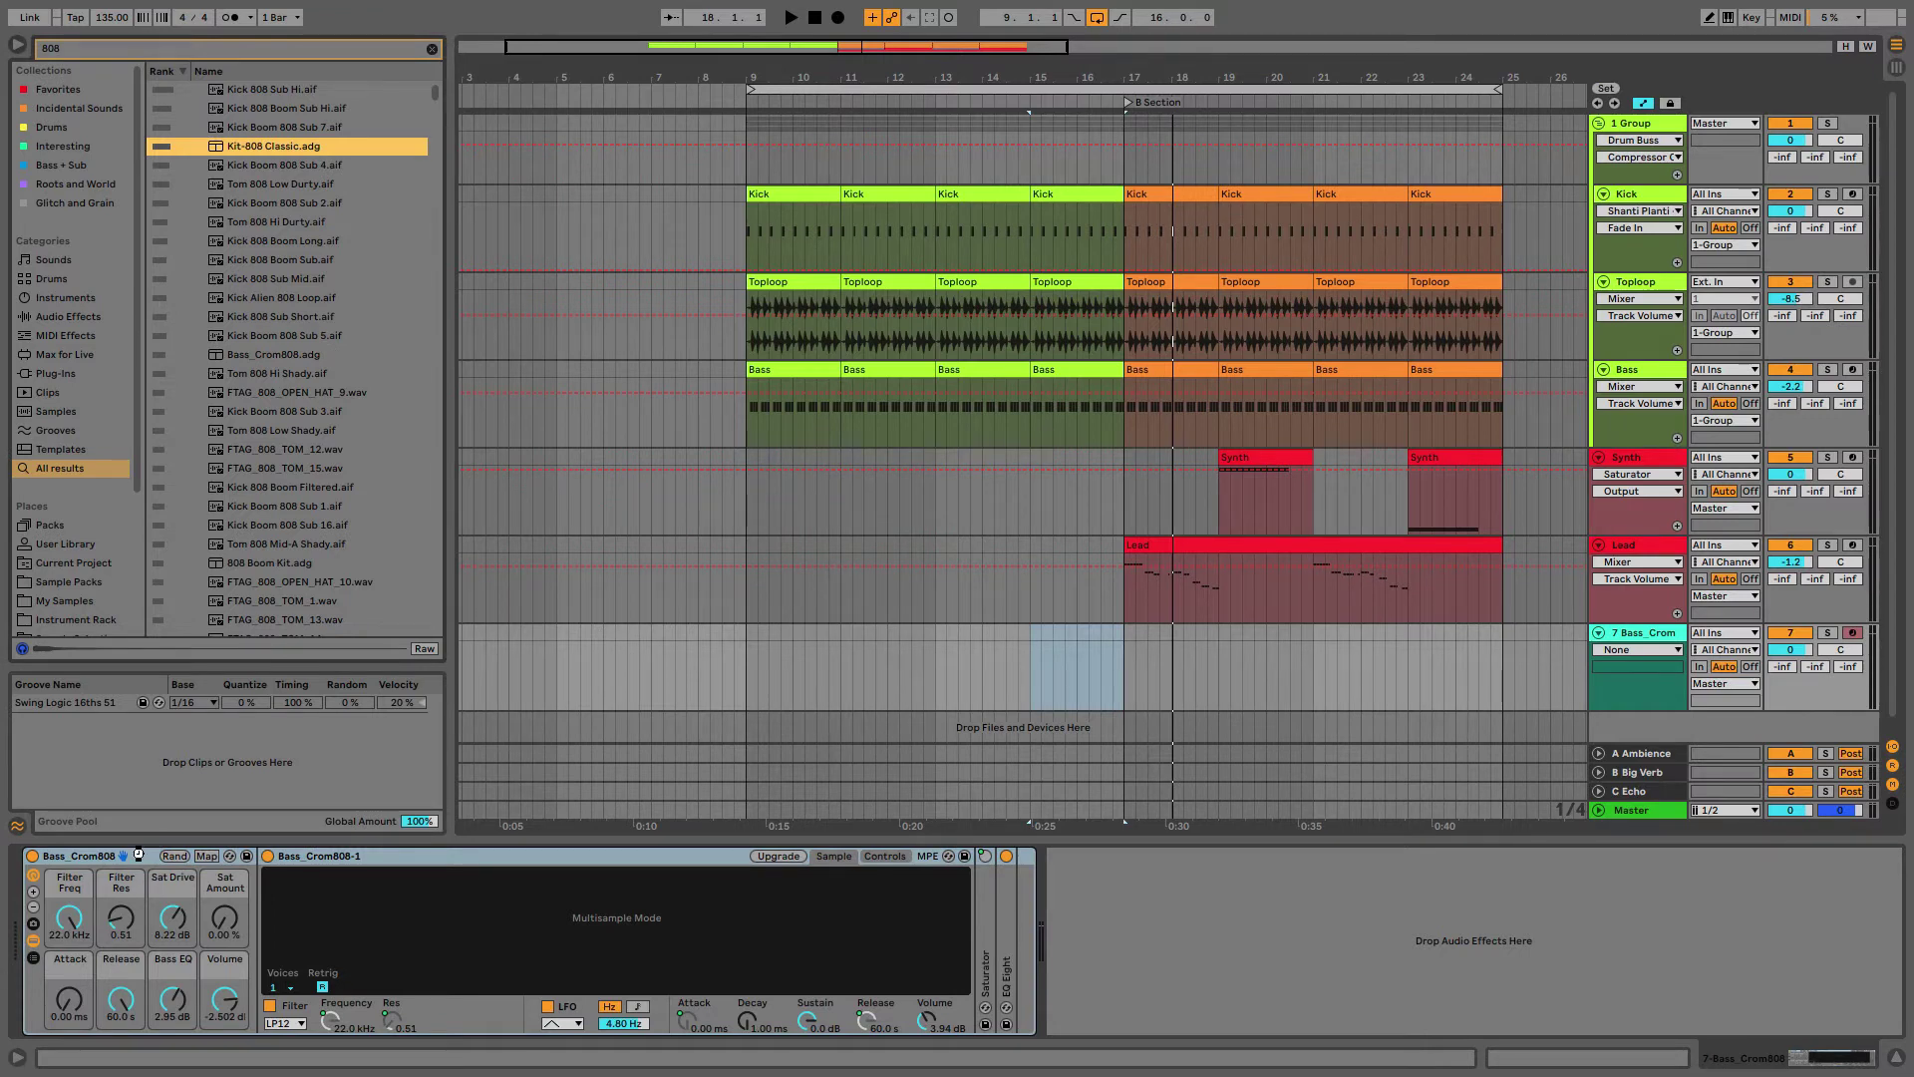
pyautogui.moveTo(139, 854); pyautogui.dragTo(141, 859)
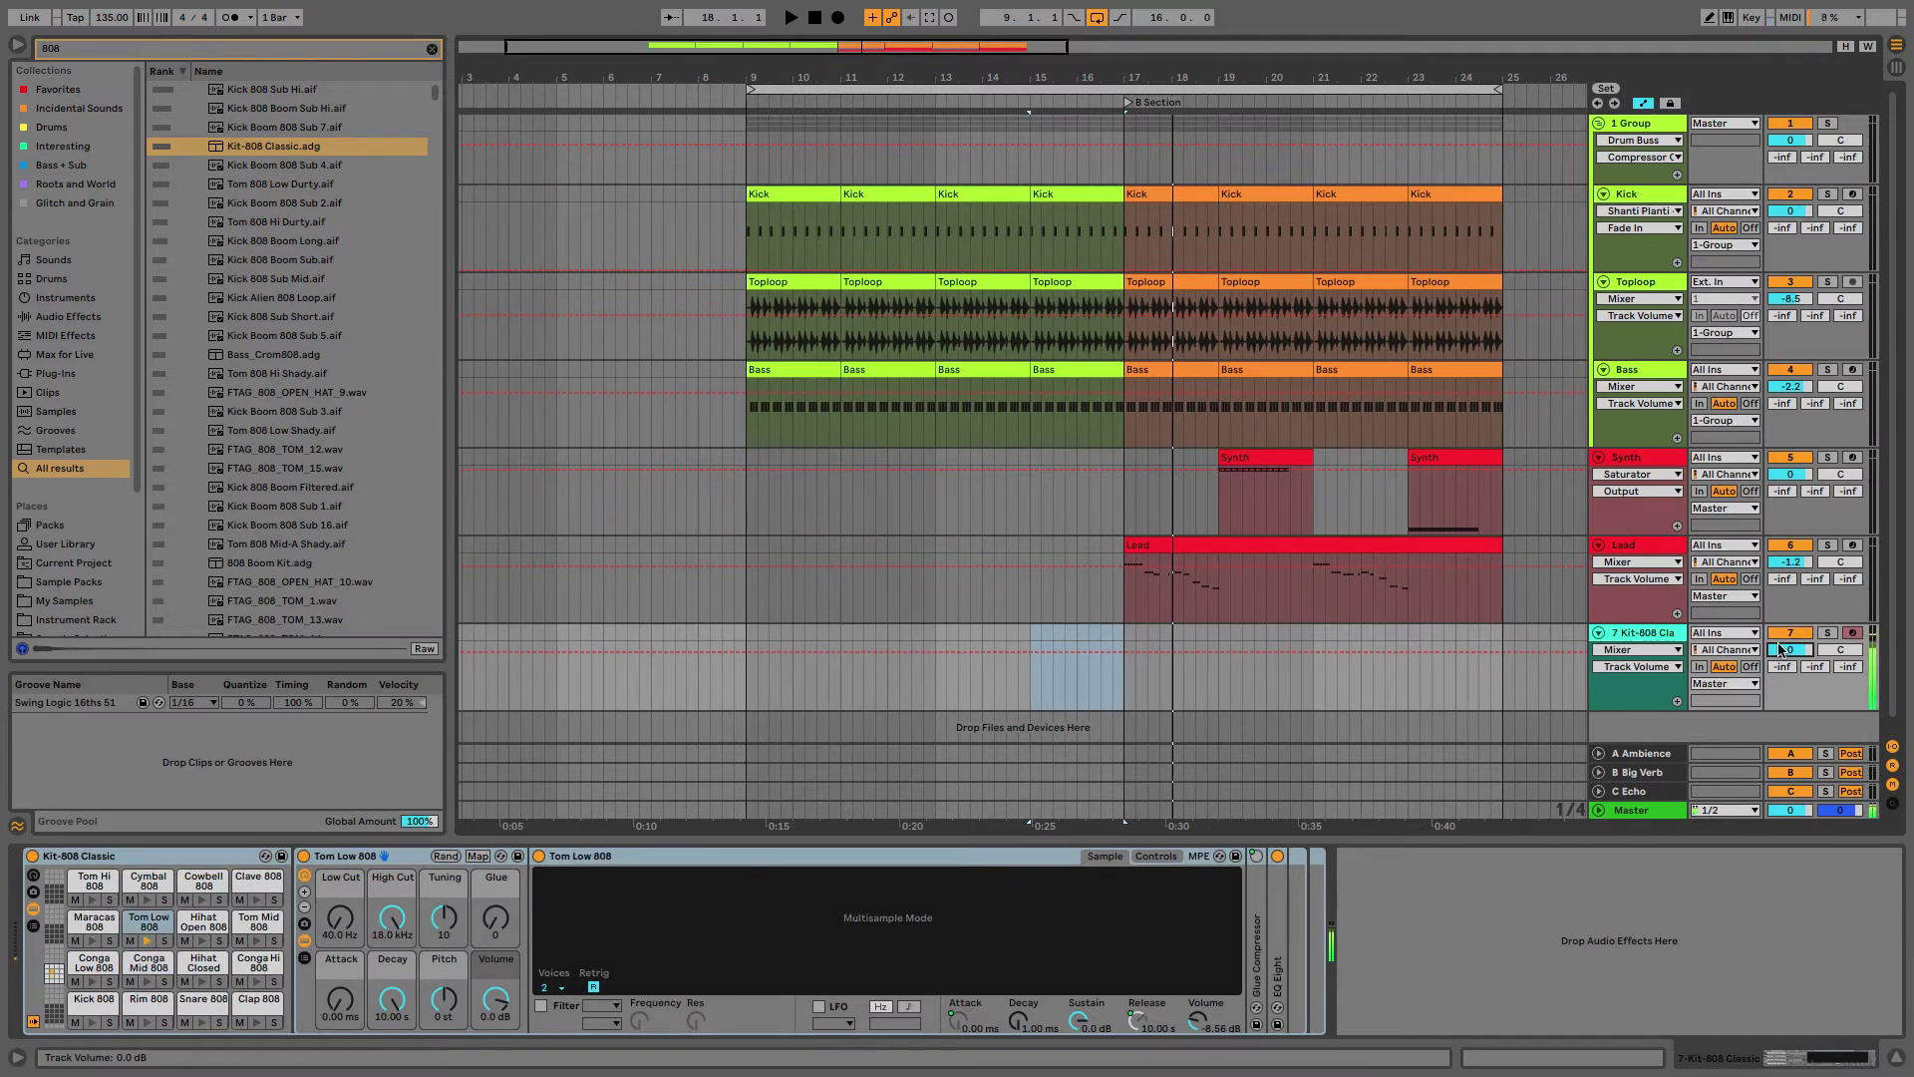
# Step: Play 808 conga hits from bar 9, capture them as a clip, and trim it to two bars
pyautogui.click(747, 632)
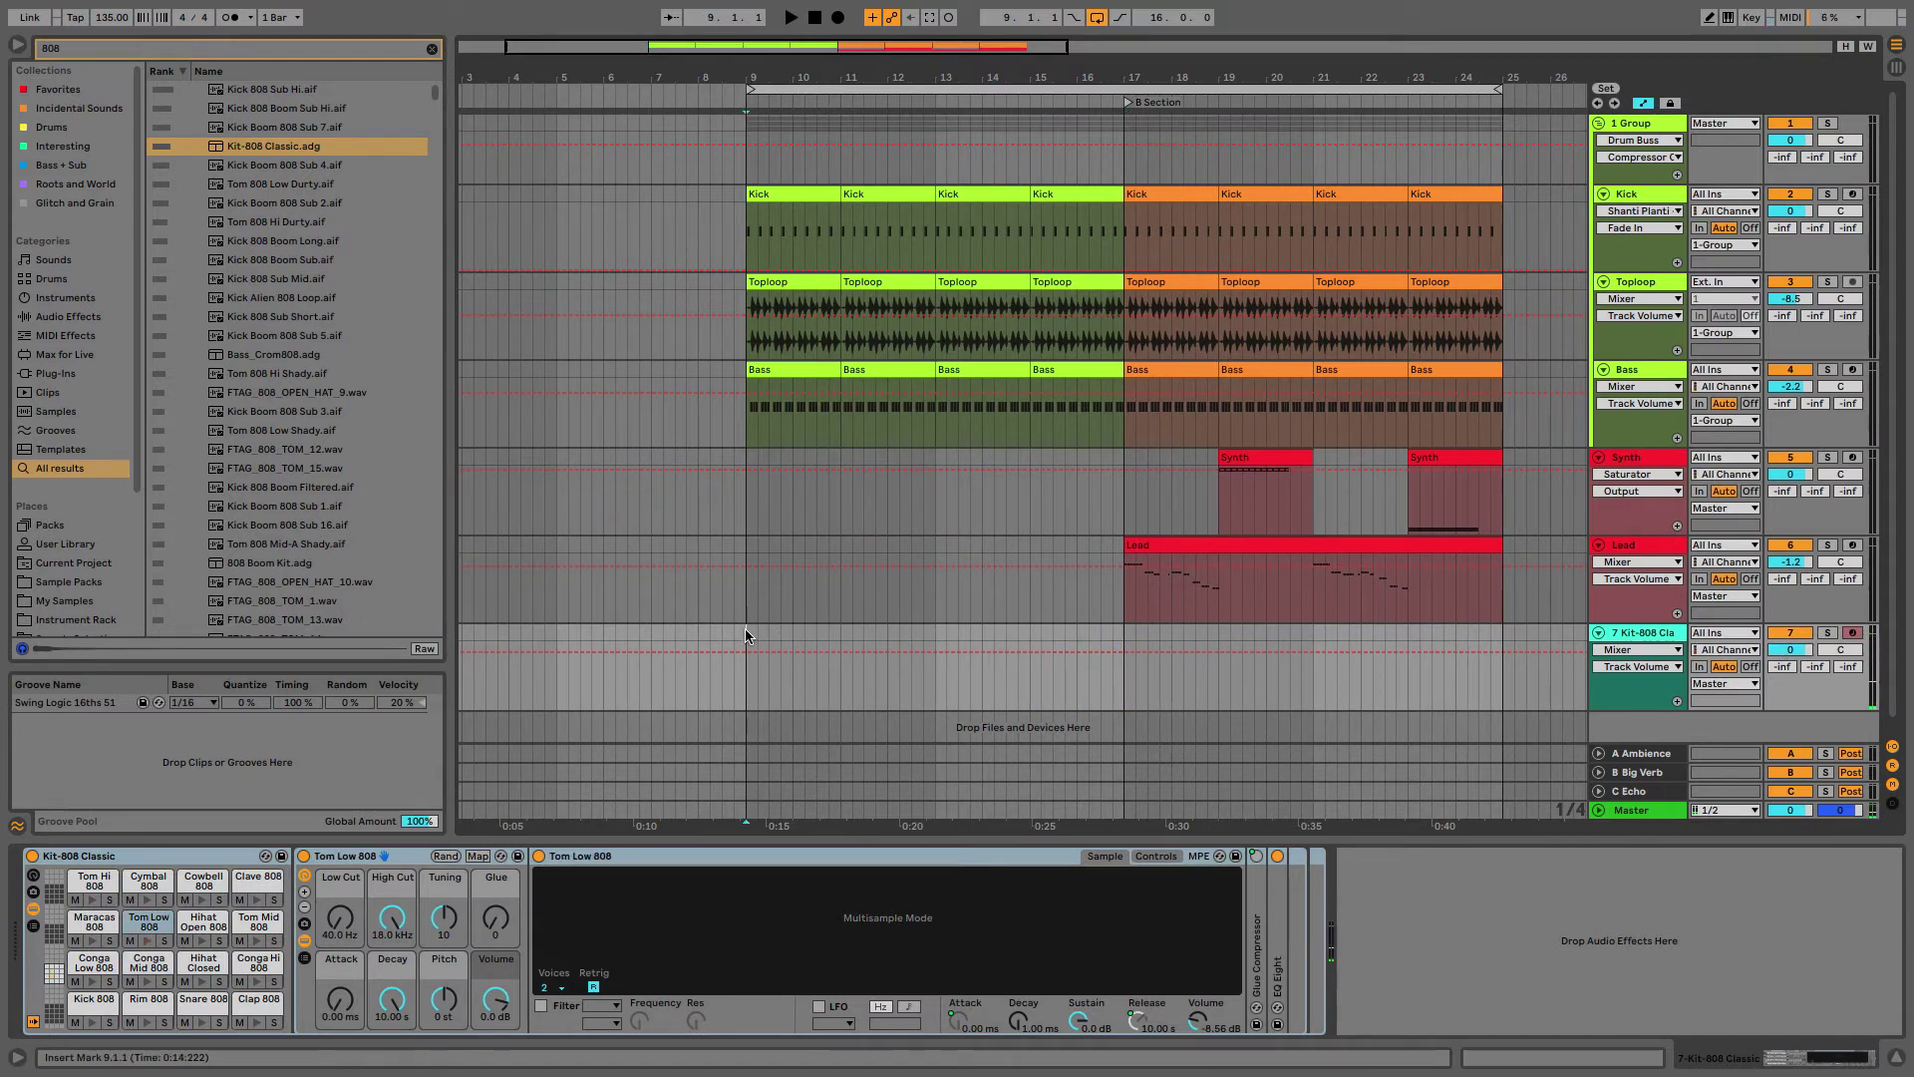
pyautogui.press('space')
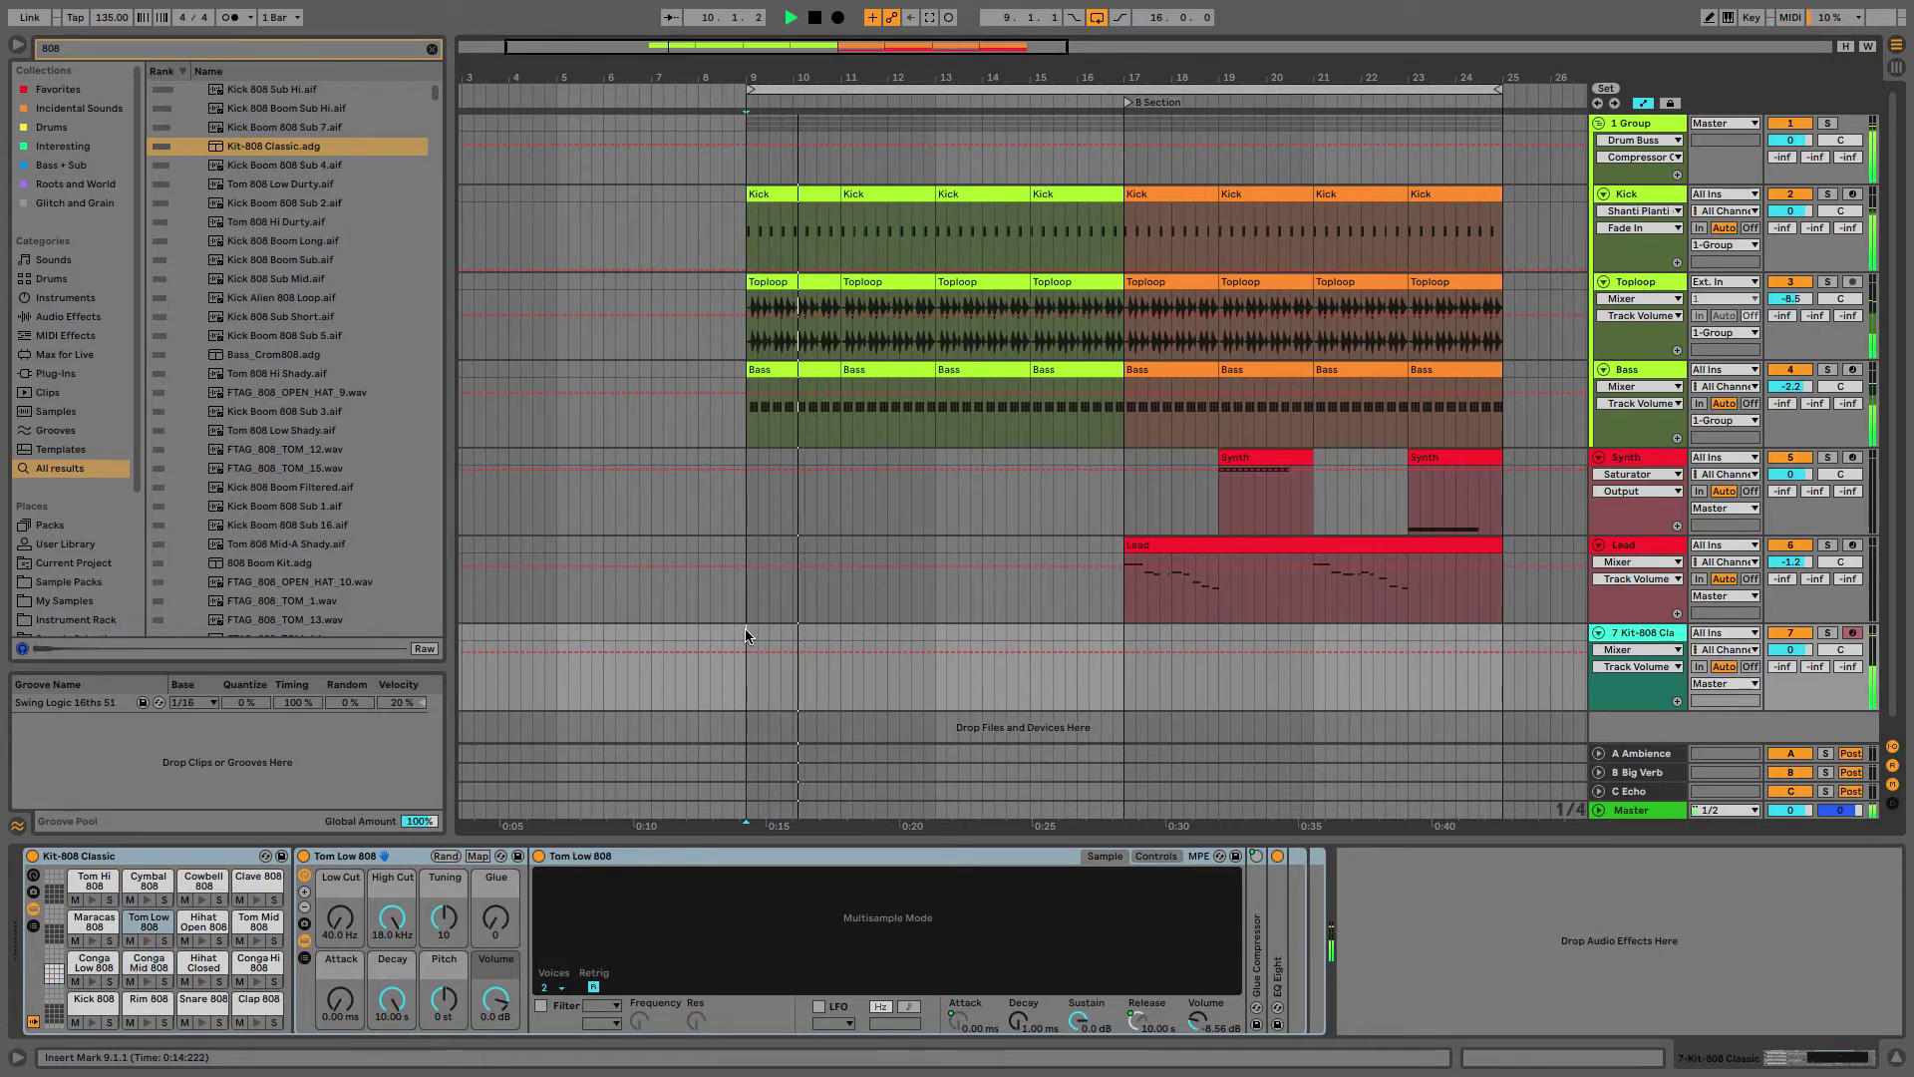
pyautogui.press('f')
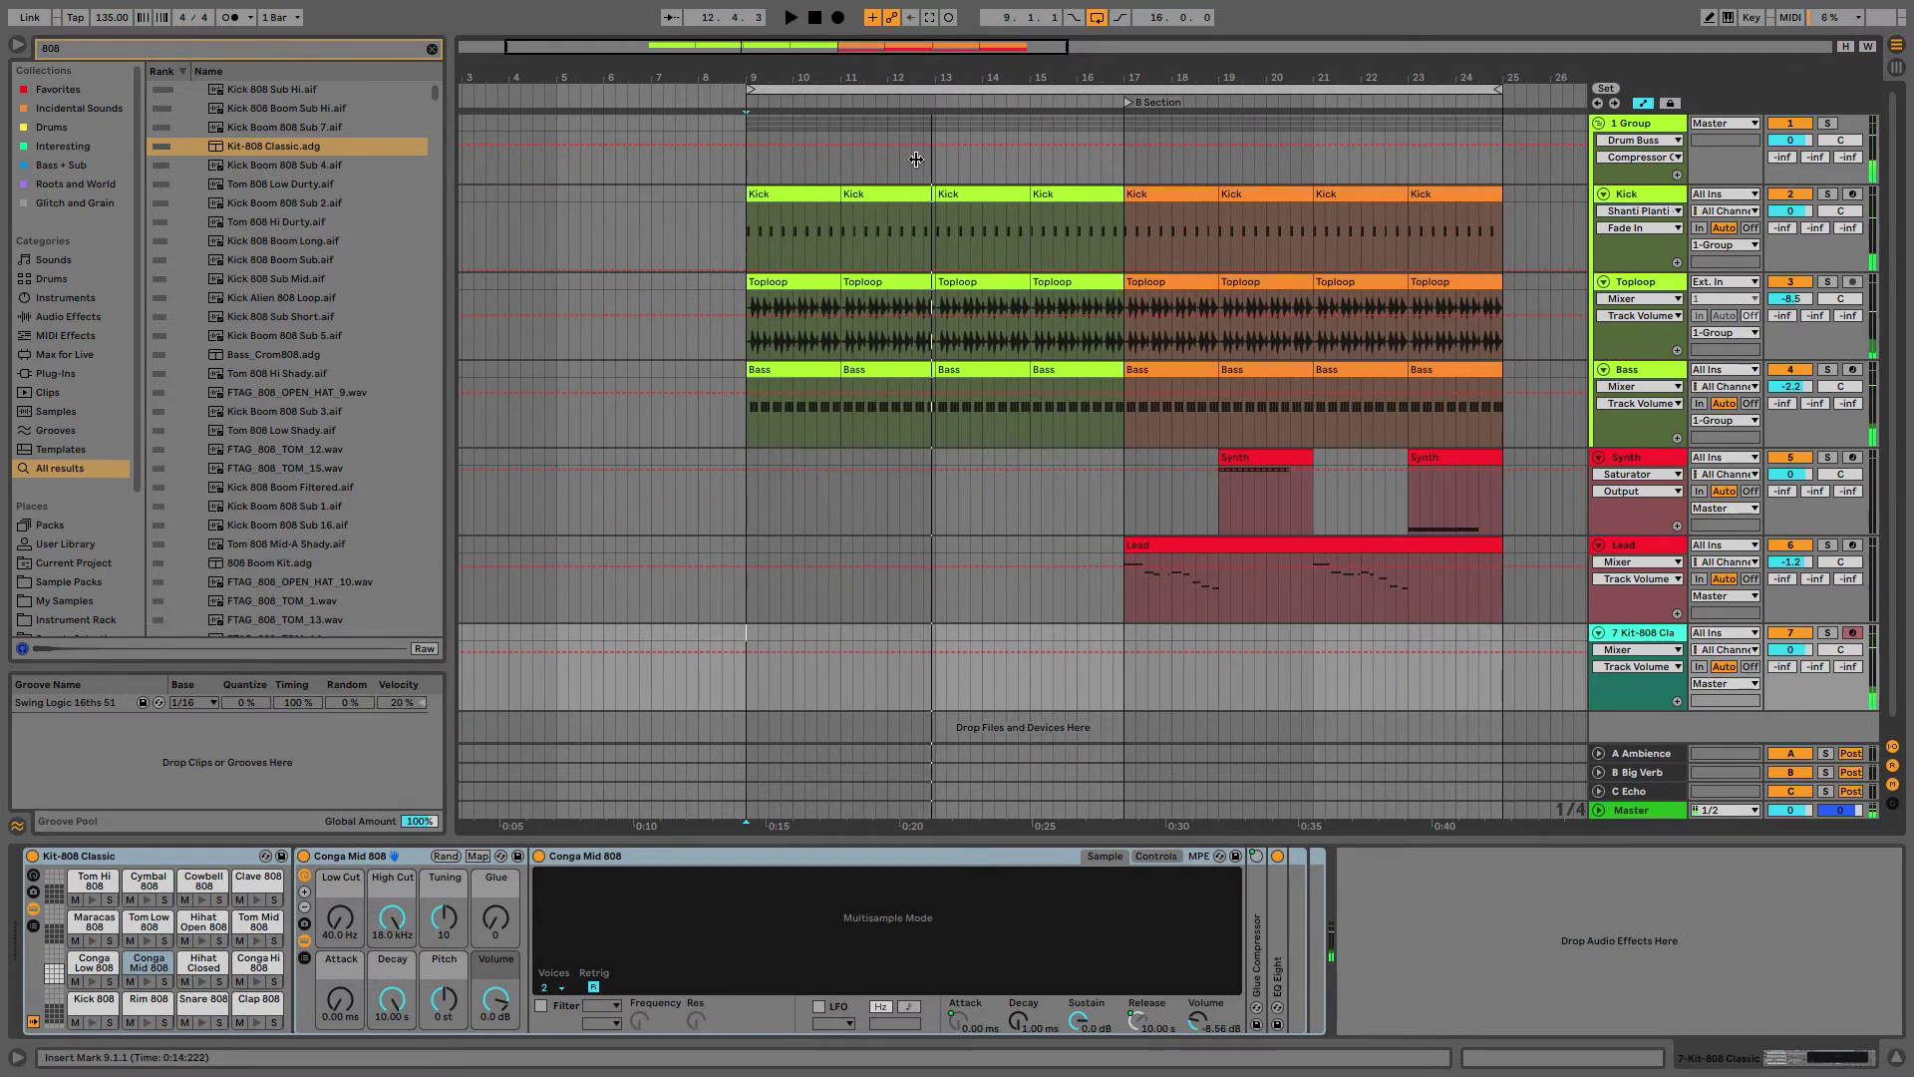
pyautogui.hotkey('ctrl', 'shift', 'c')
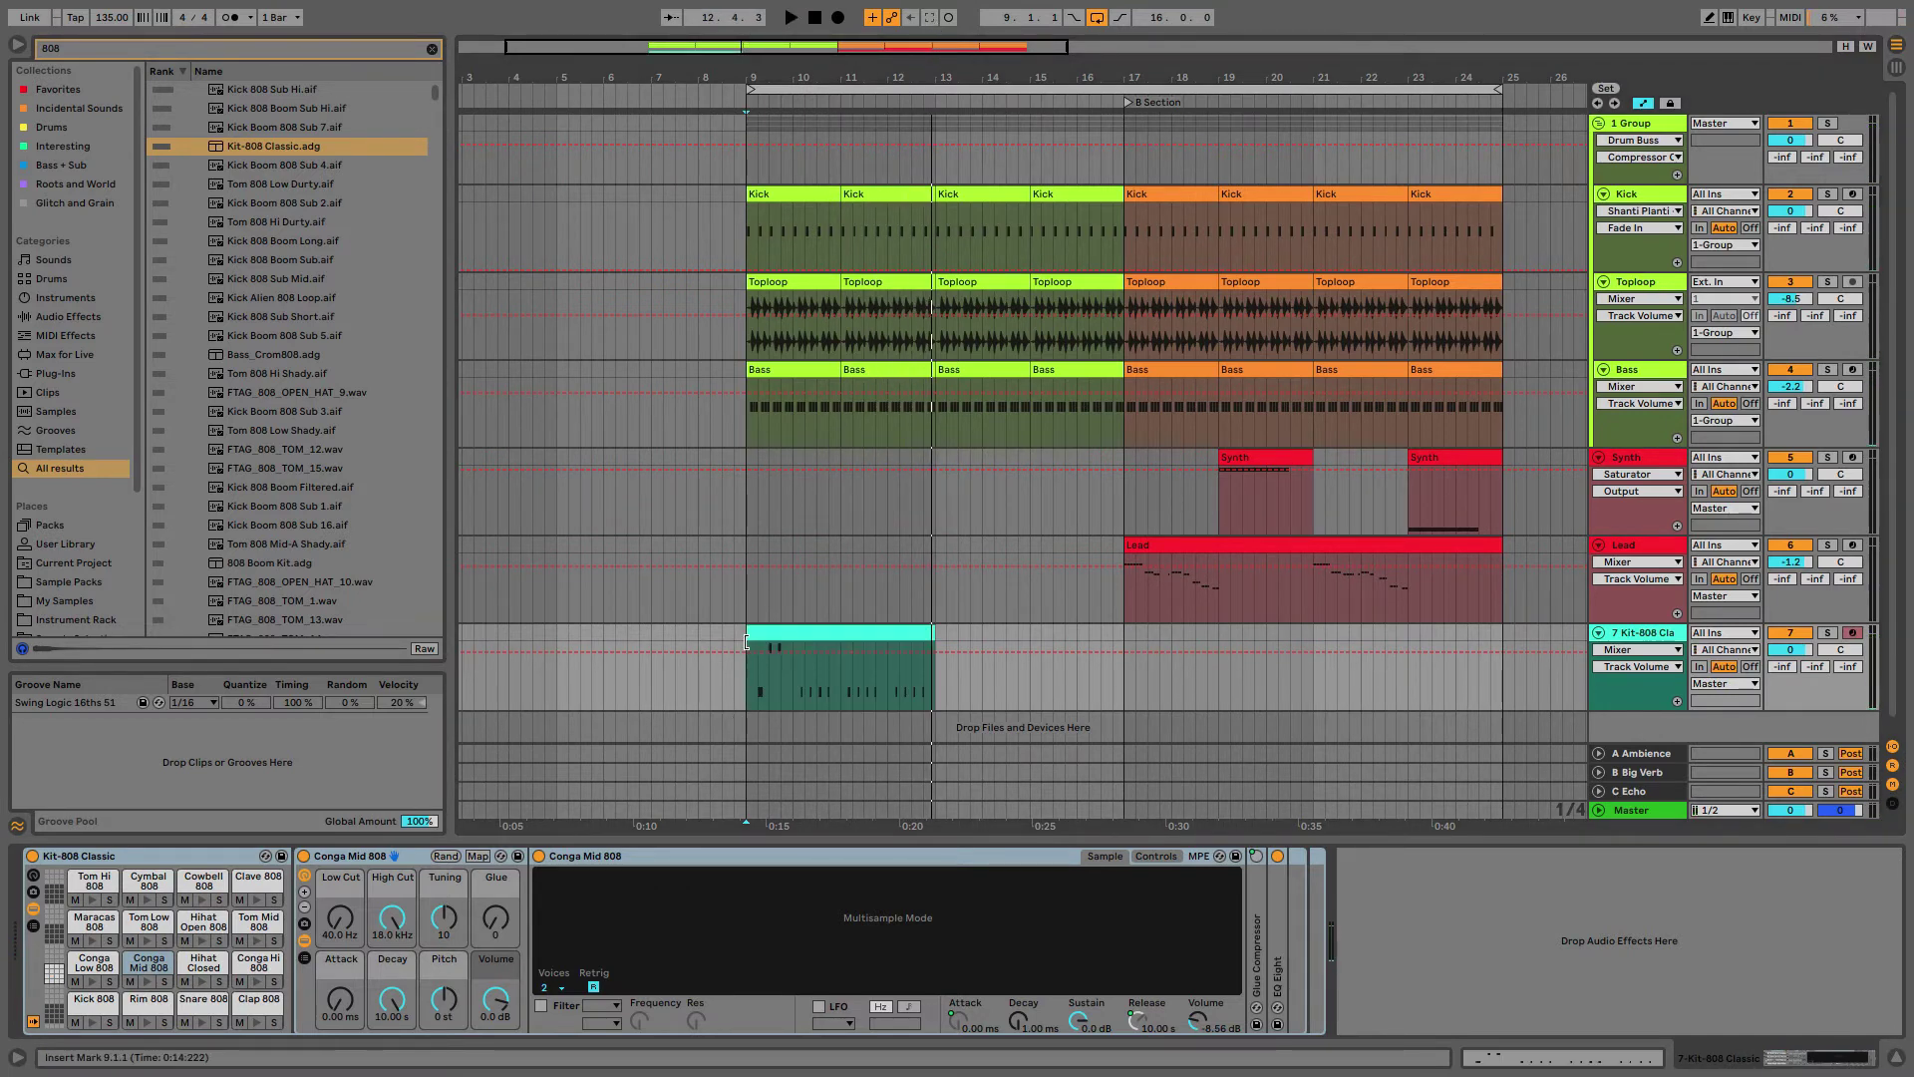
pyautogui.moveTo(747, 642)
pyautogui.mouseDown()
pyautogui.moveTo(844, 643)
pyautogui.moveTo(781, 636)
pyautogui.mouseUp()
# Step: Open the 808 clip's notes and select them all for review
pyautogui.doubleClick(781, 635)
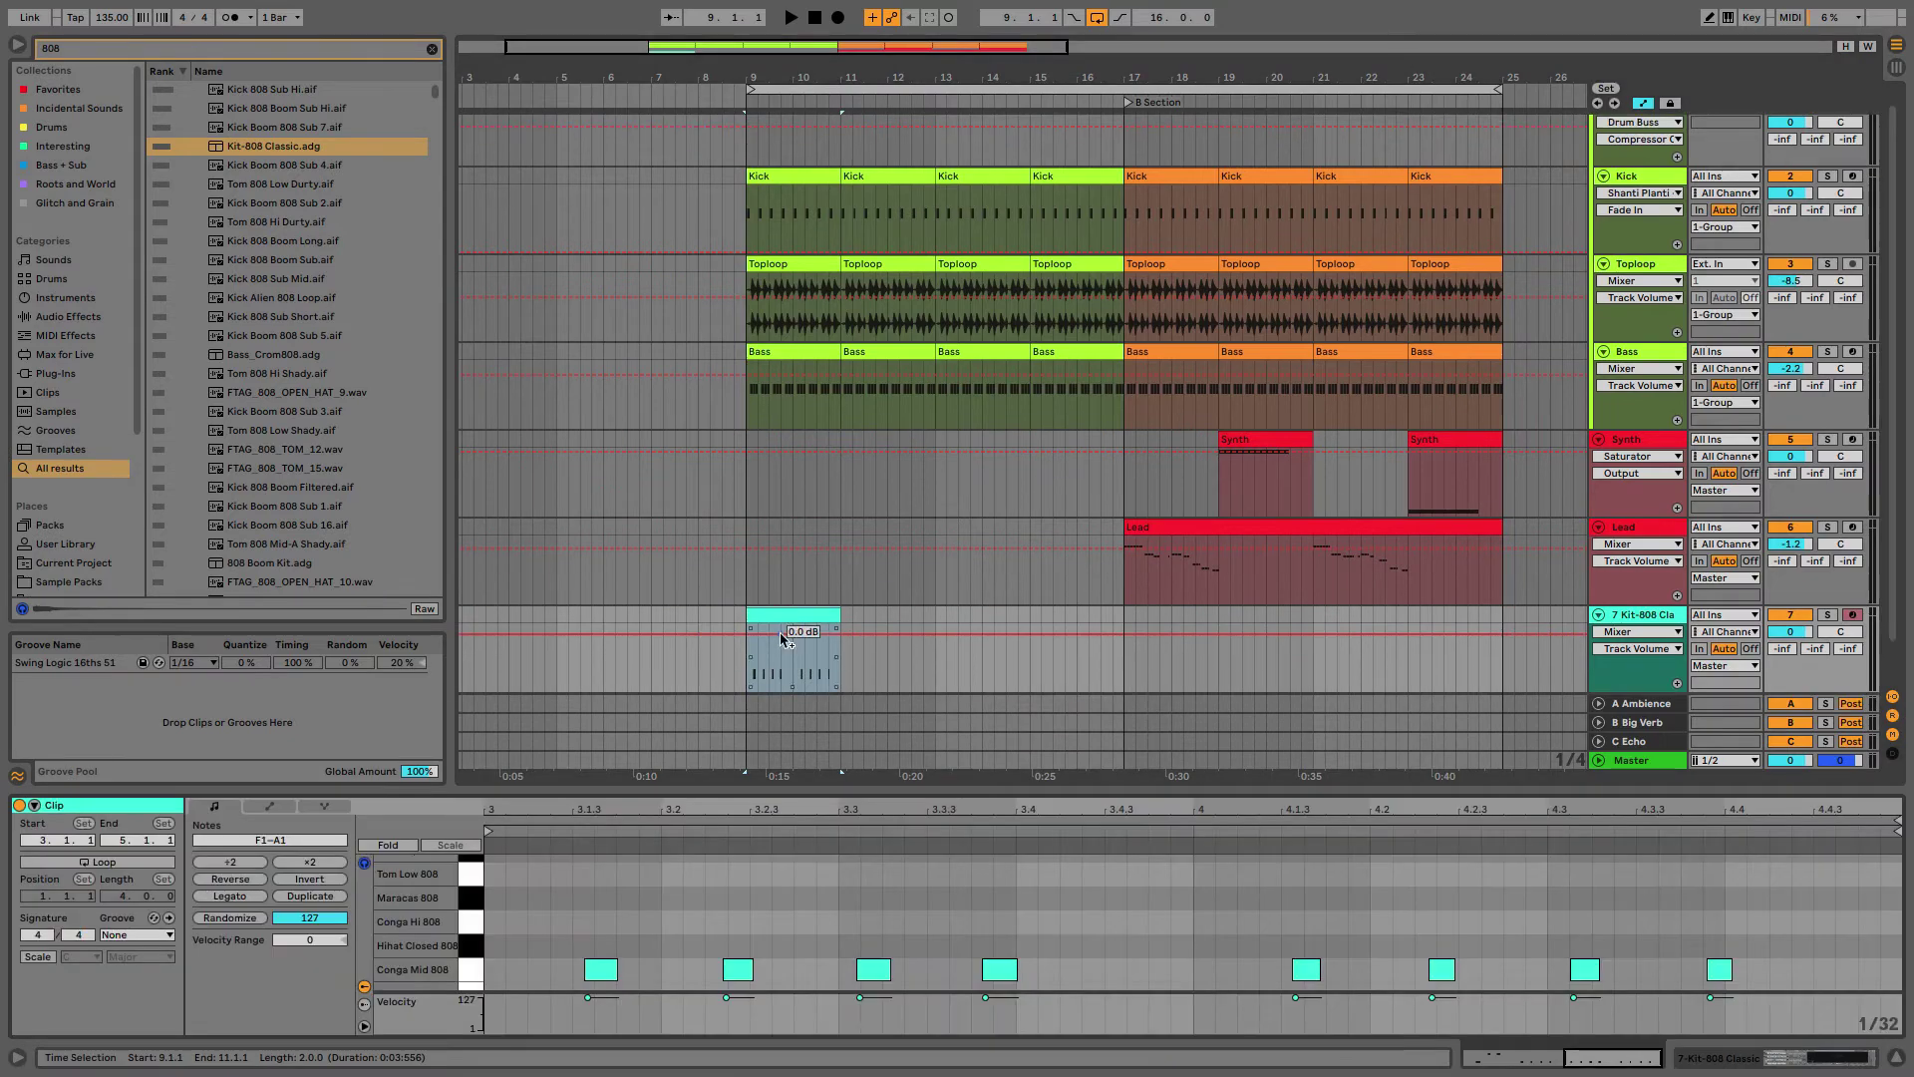
pyautogui.click(603, 894)
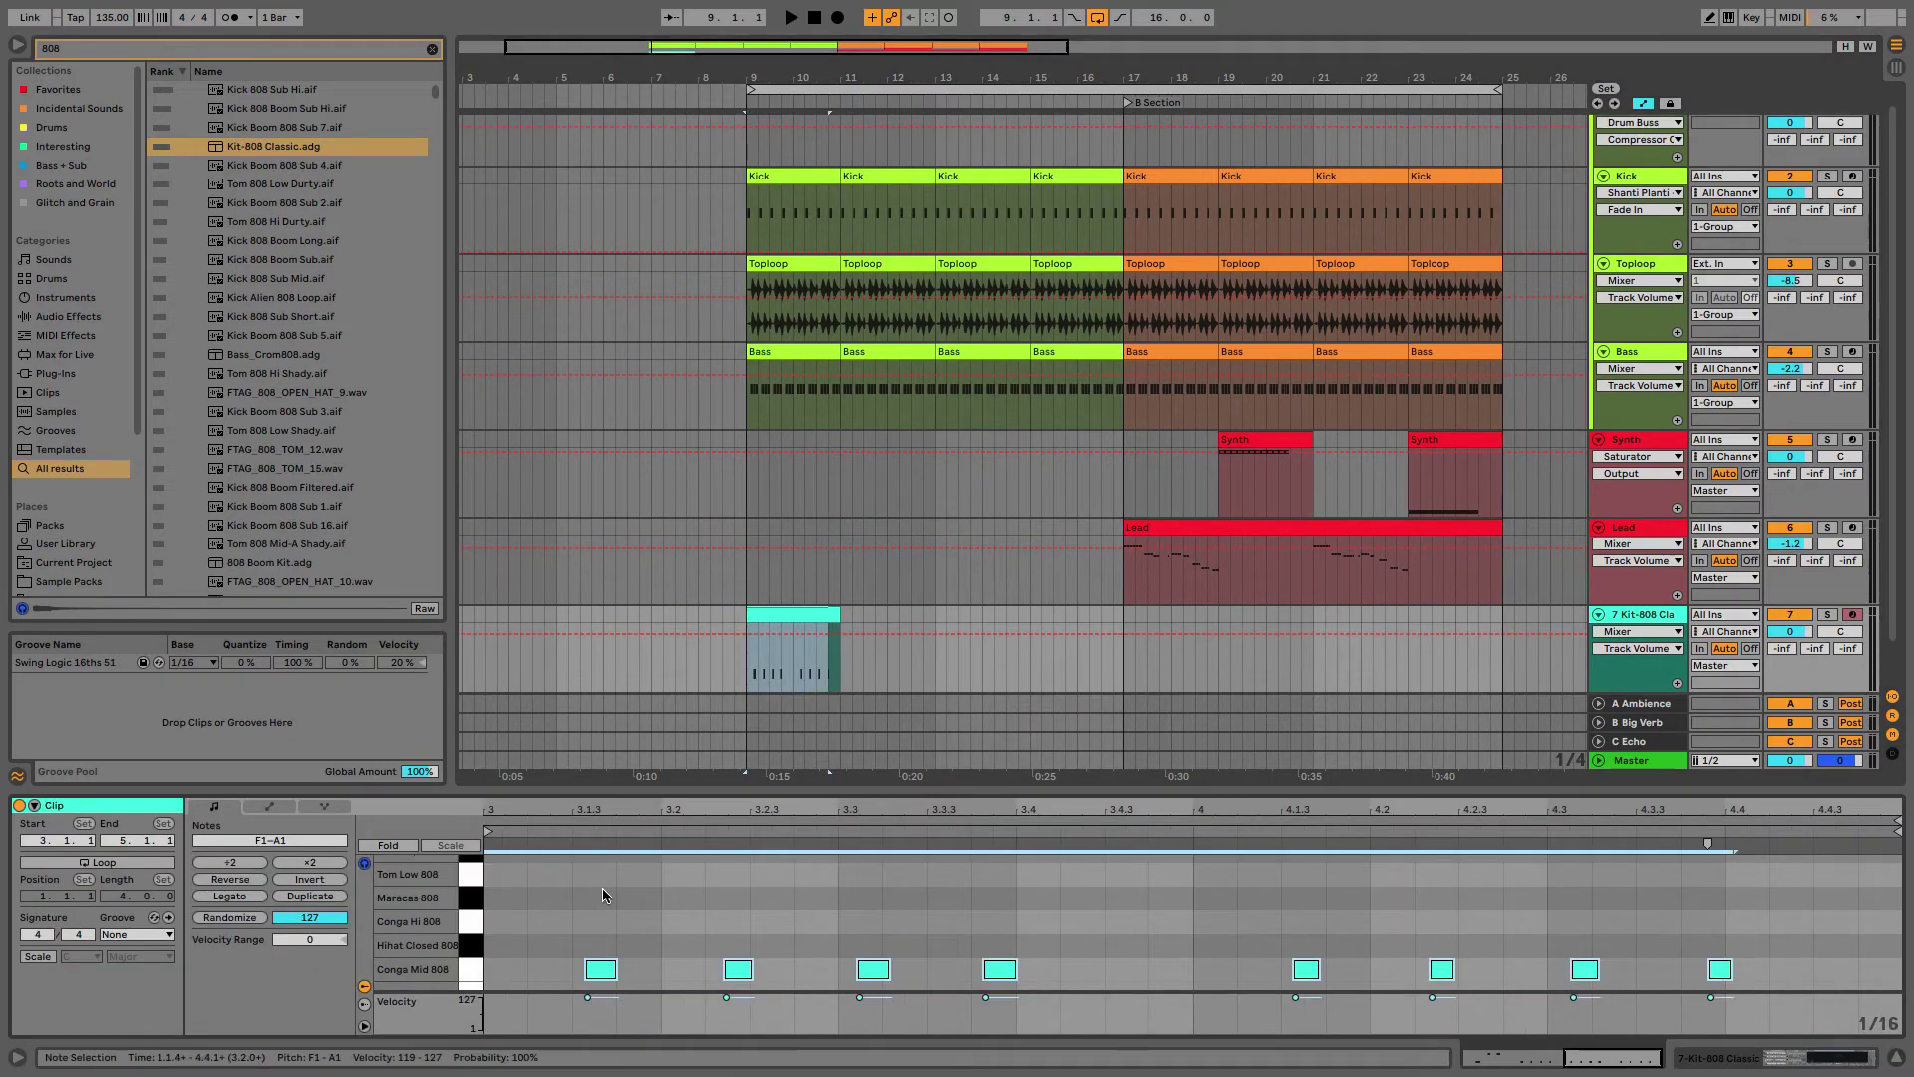
pyautogui.hotkey('ctrl', 'a')
pyautogui.hotkey('shift', 'Tab')
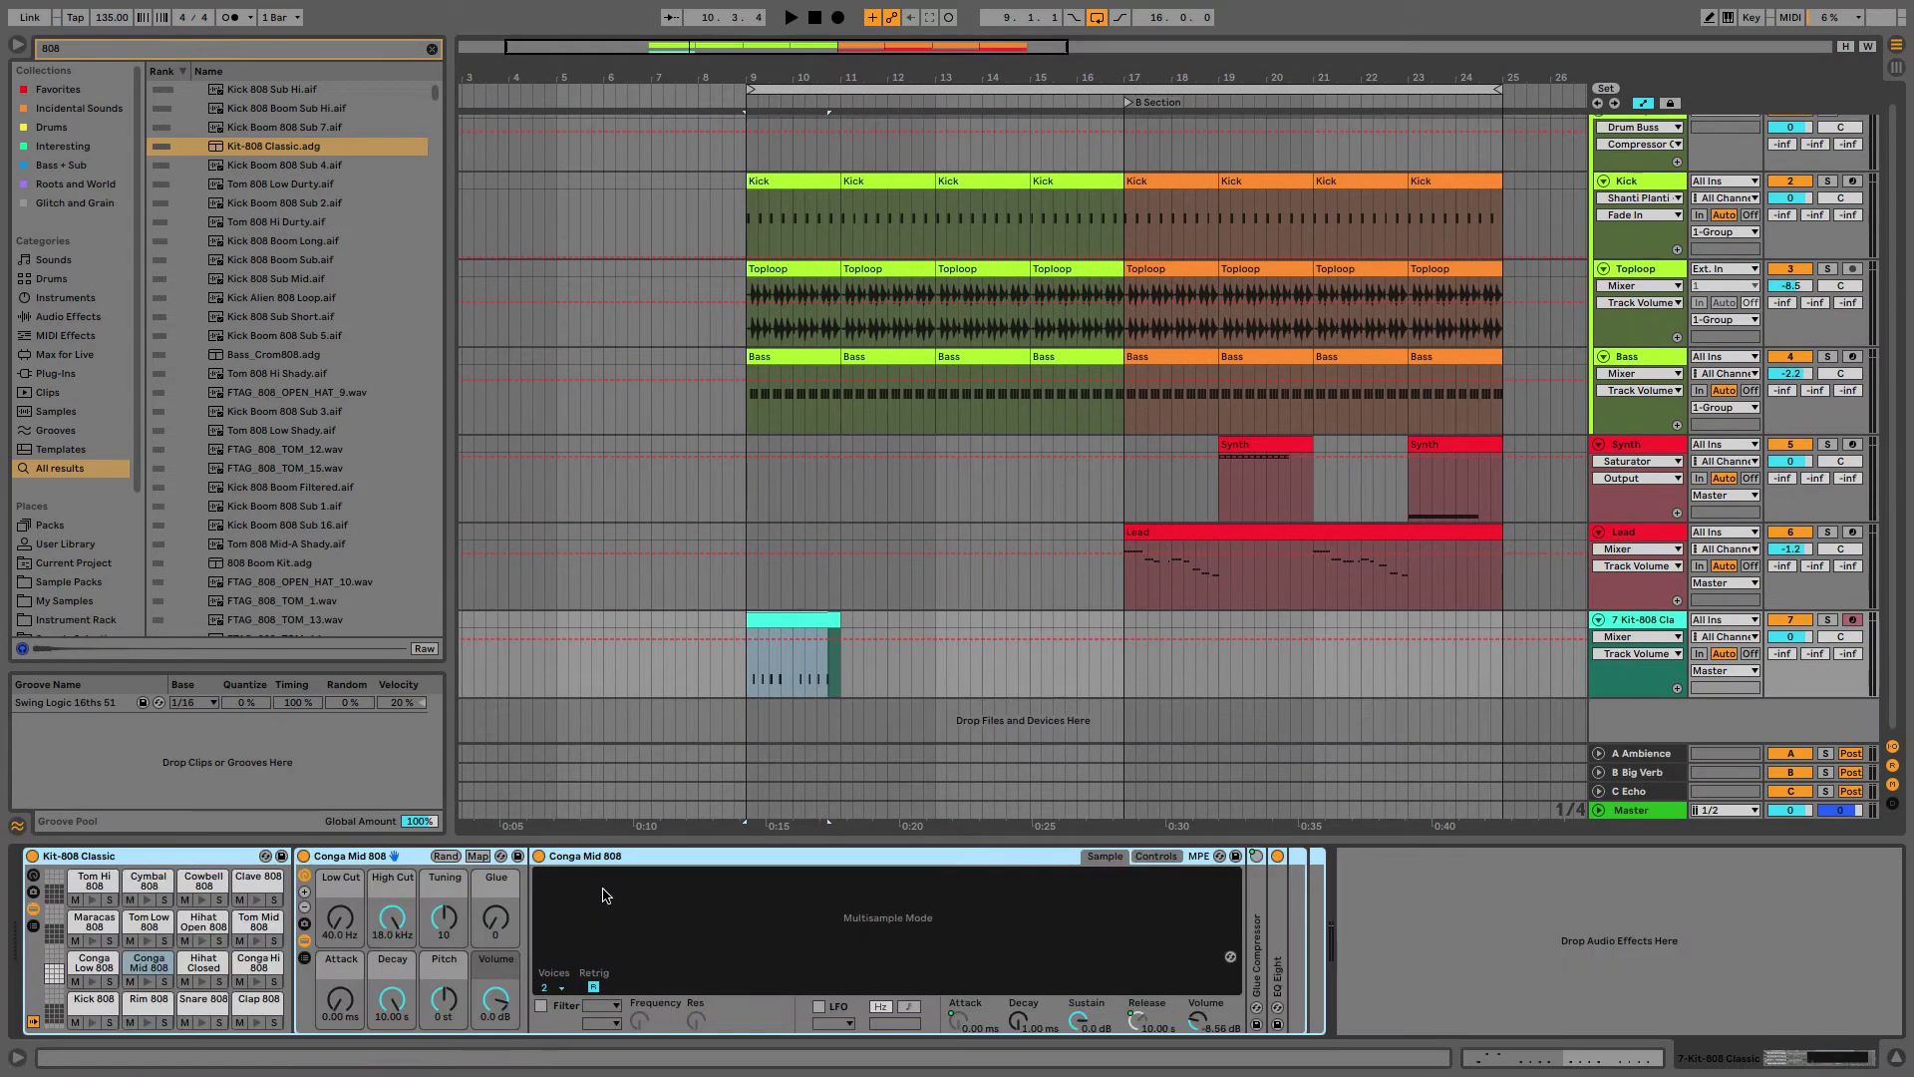
# Step: Solo the Kit-808 track and duplicate the conga clip to fill bars 9–17
pyautogui.click(819, 623)
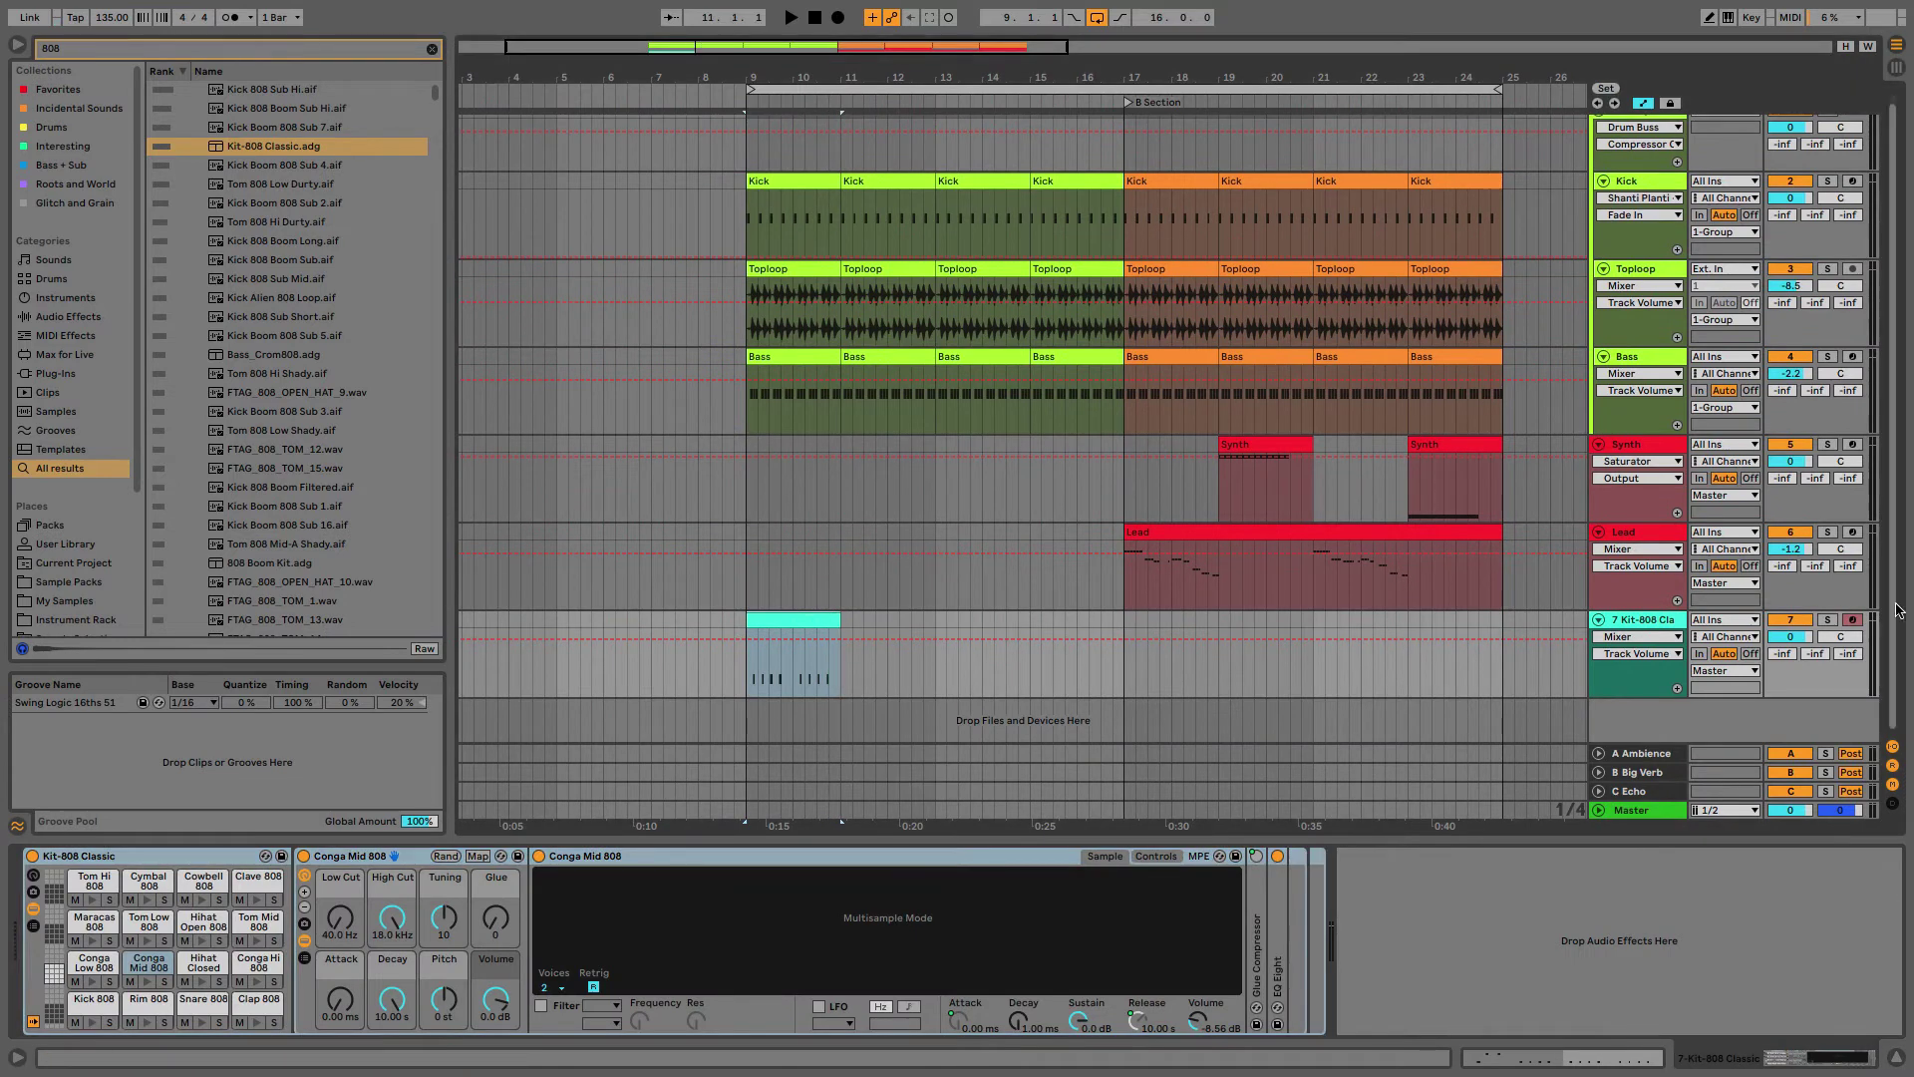
pyautogui.click(1828, 619)
pyautogui.hotkey('ctrl', 'd')
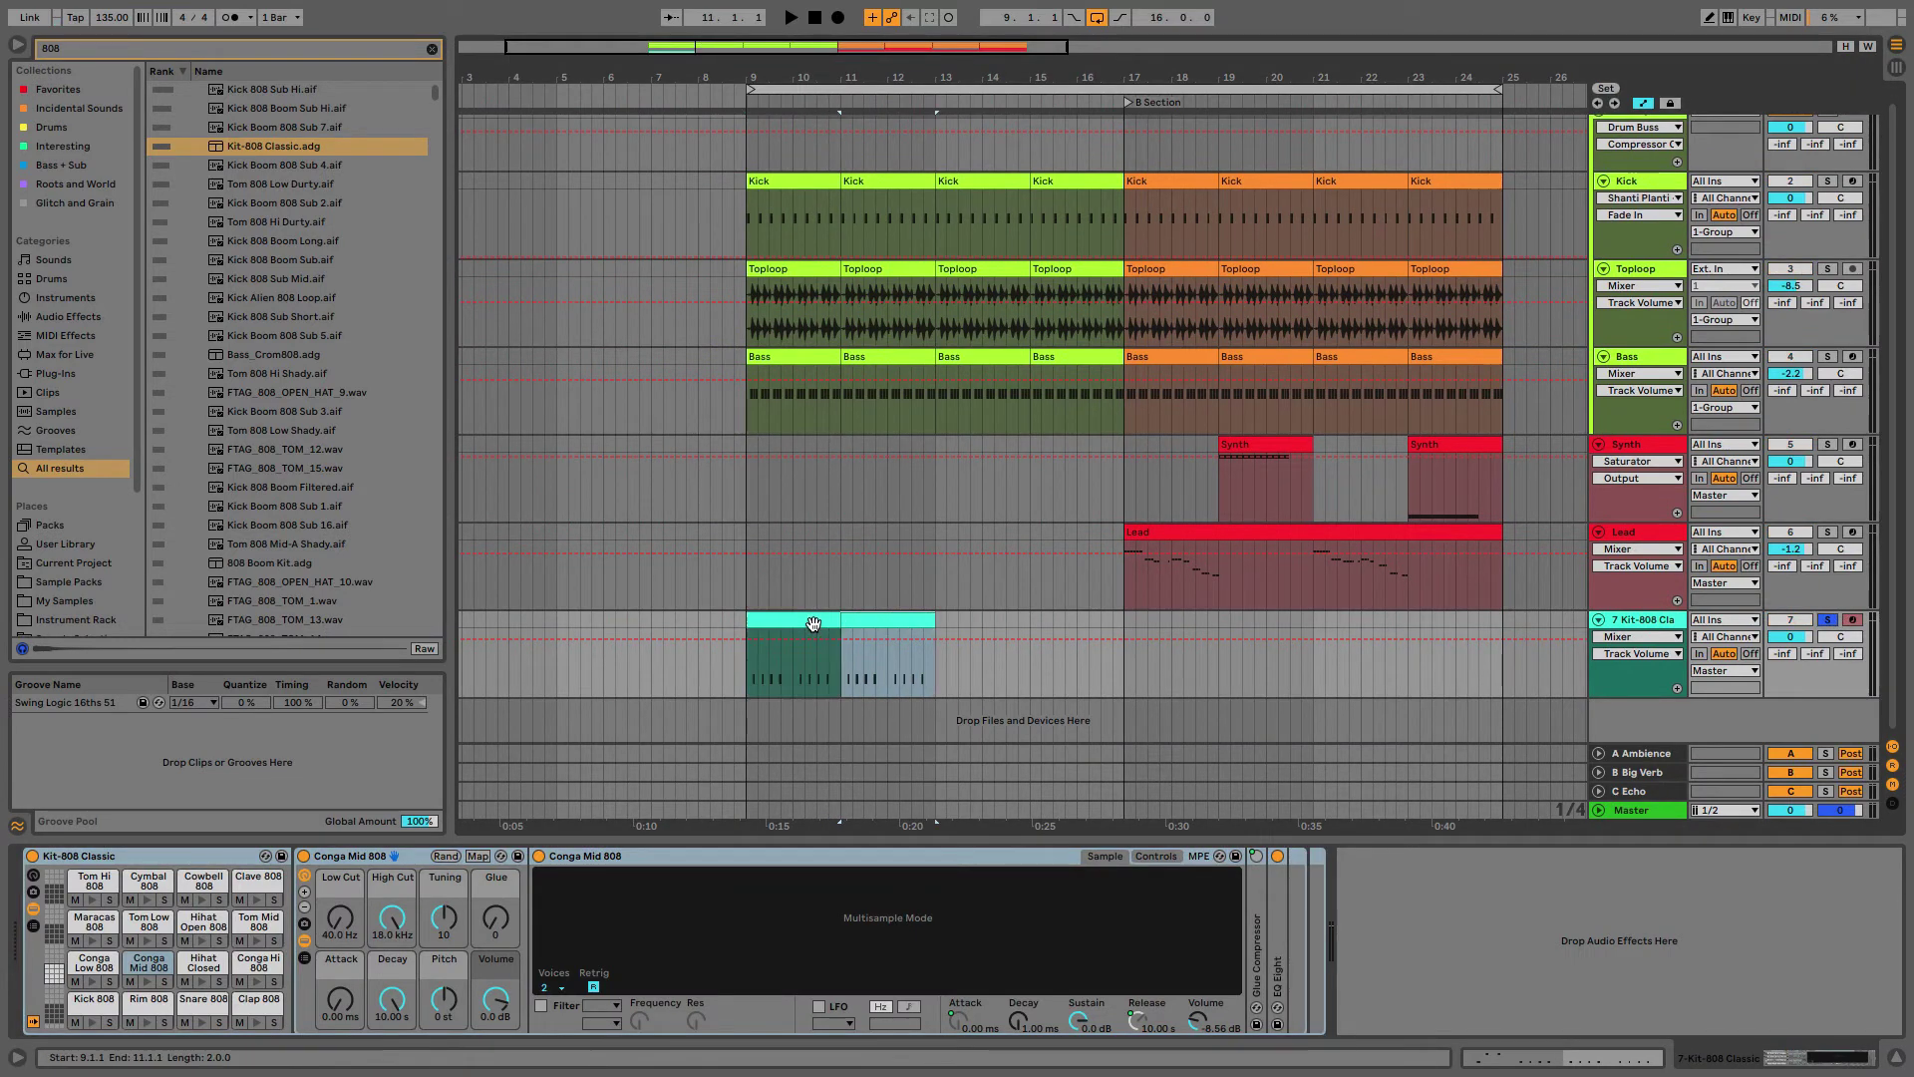
pyautogui.hotkey('ctrl', 'd')
pyautogui.hotkey('ctrl', 'd')
pyautogui.click(797, 617)
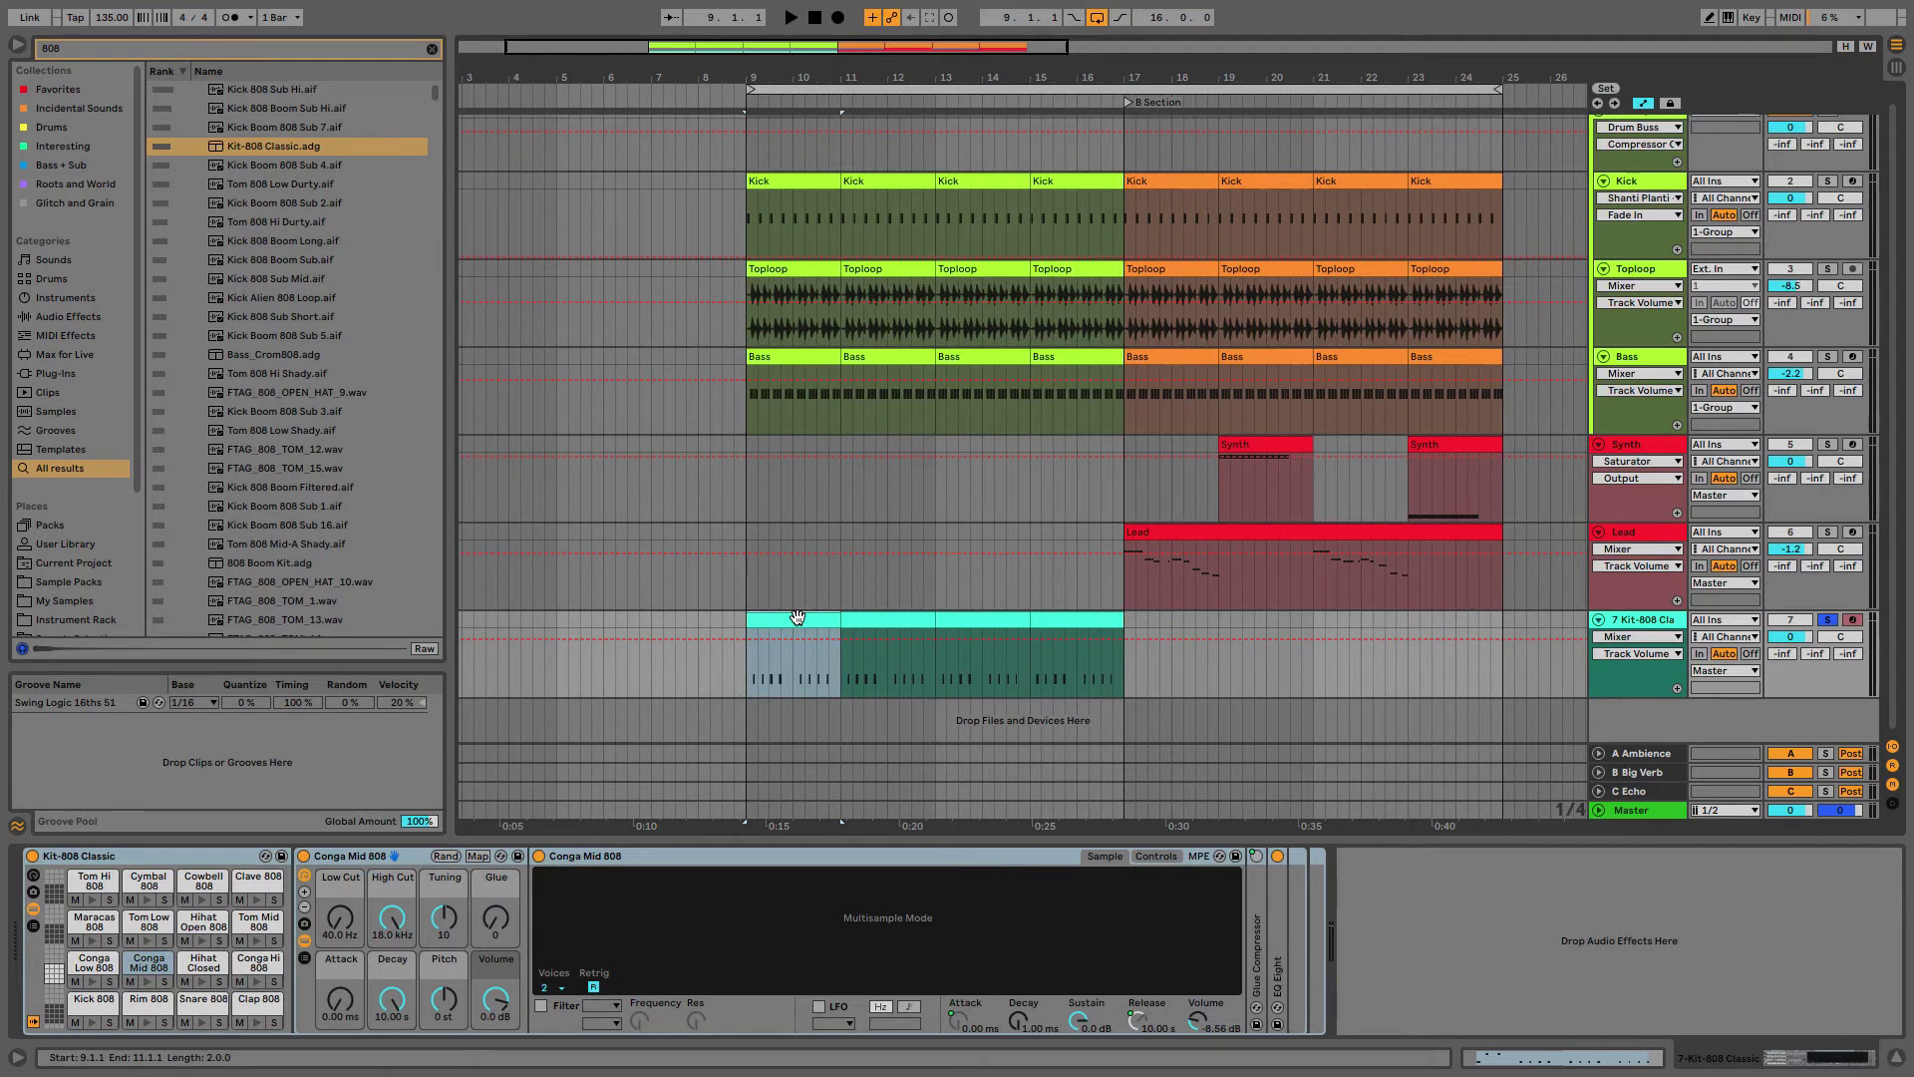
pyautogui.hotkey('ctrl', 'f')
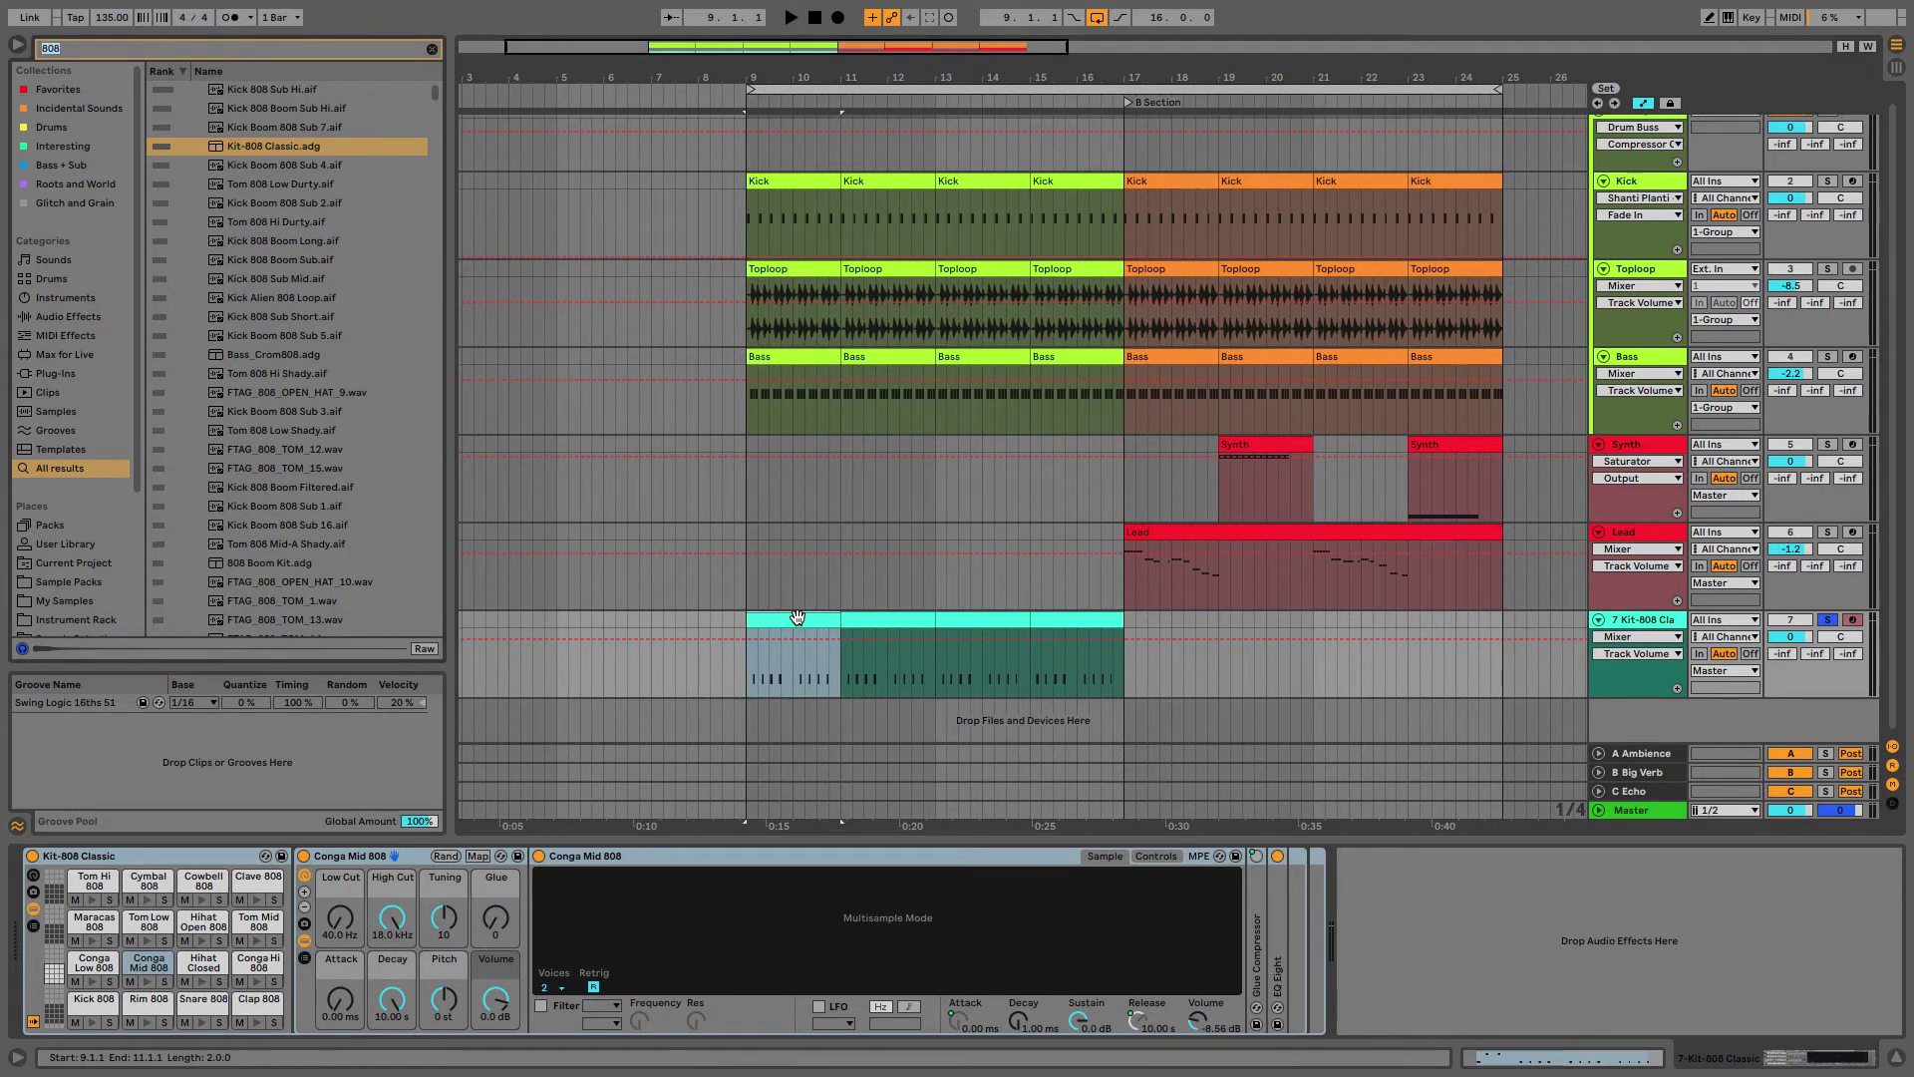
# Step: Add a Vocoder to the Kit-808 track with Enhance on and Noise as carrier
pyautogui.write('voc')
pyautogui.press('Down')
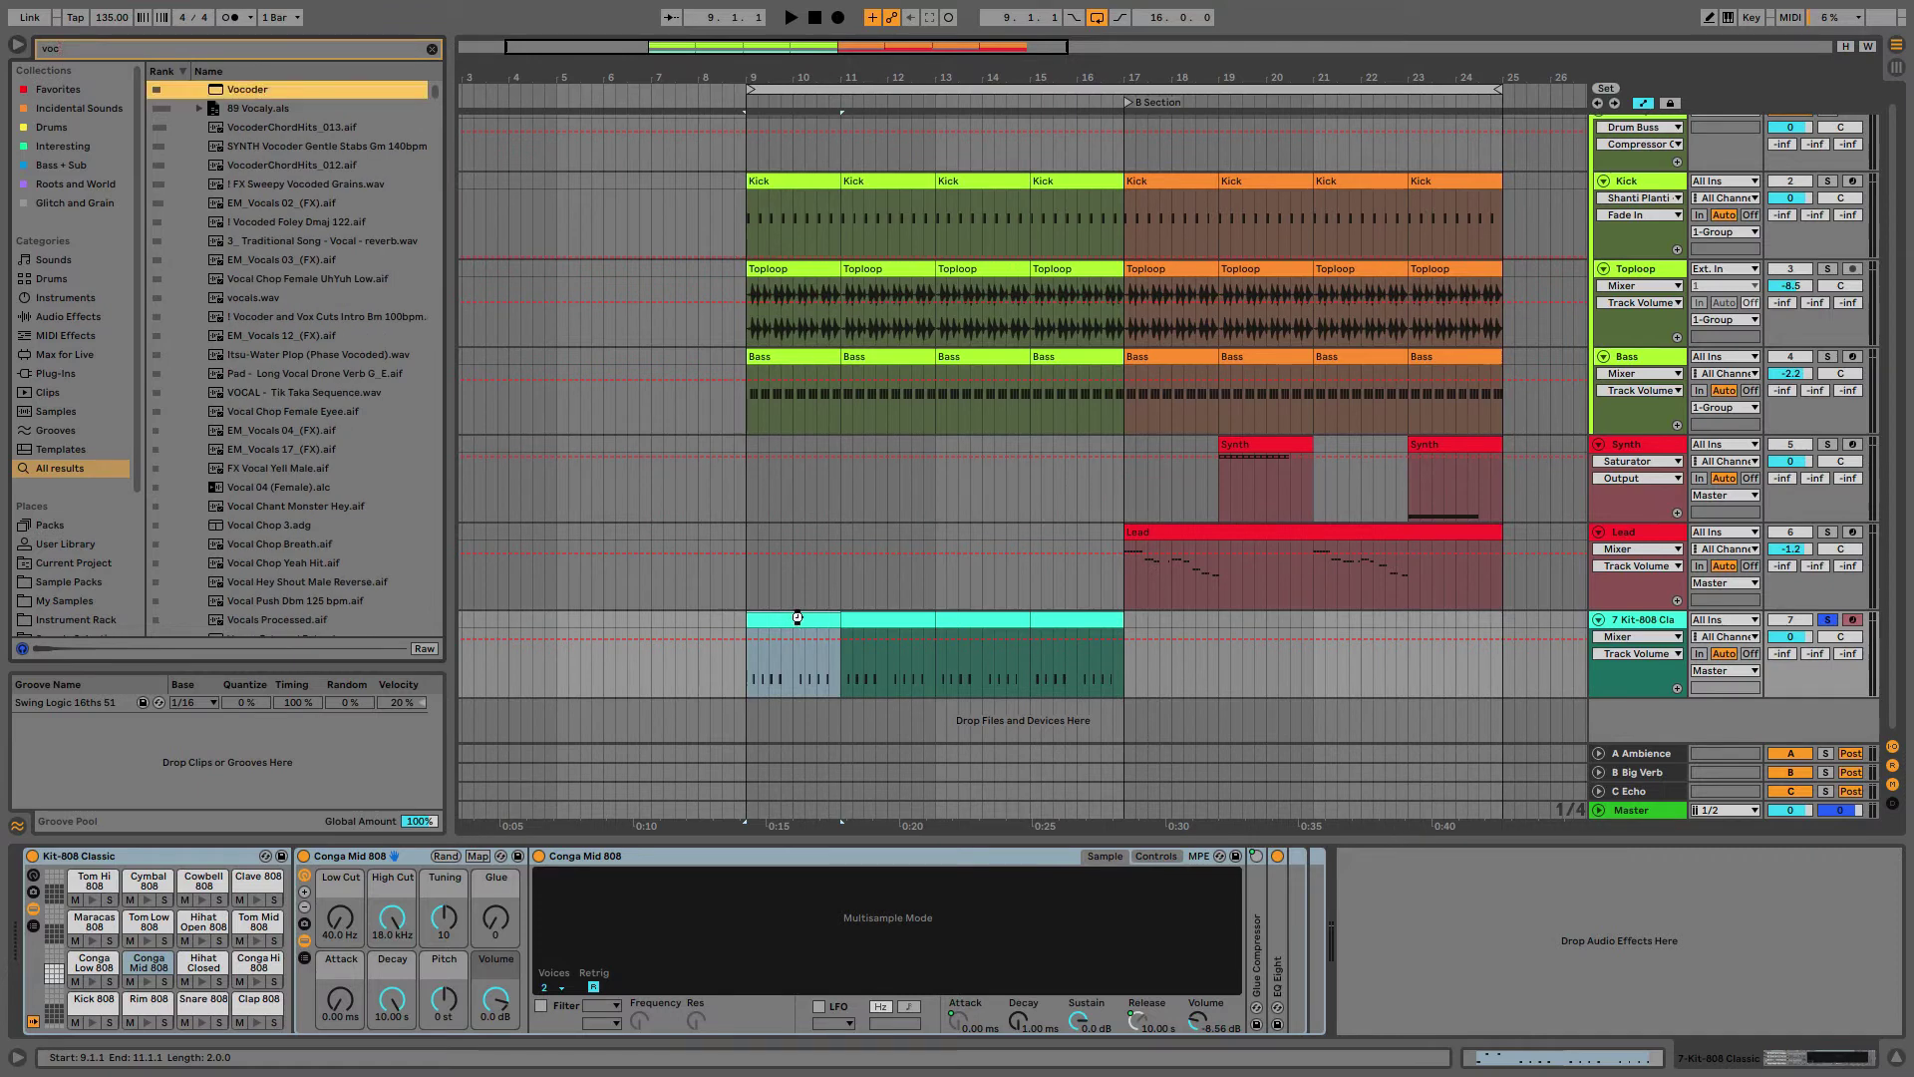
pyautogui.press('Return')
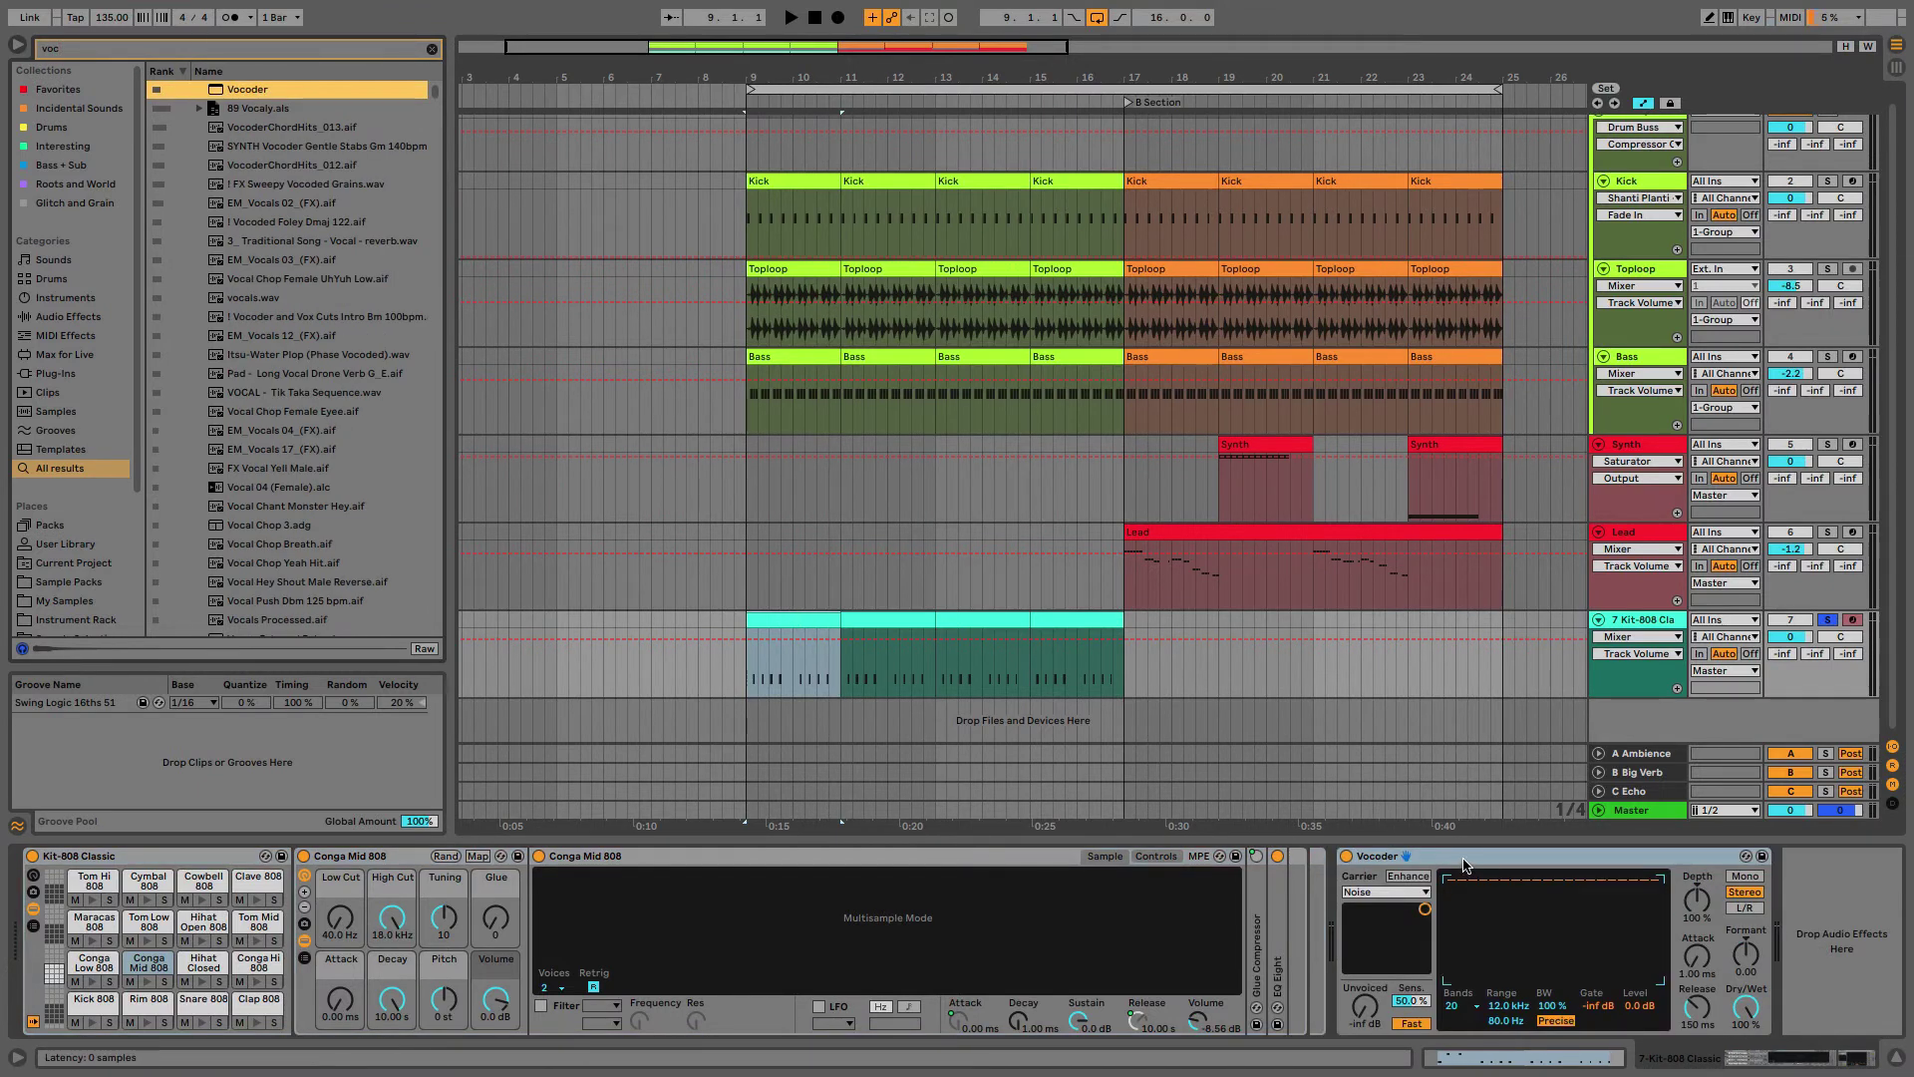
pyautogui.click(1408, 875)
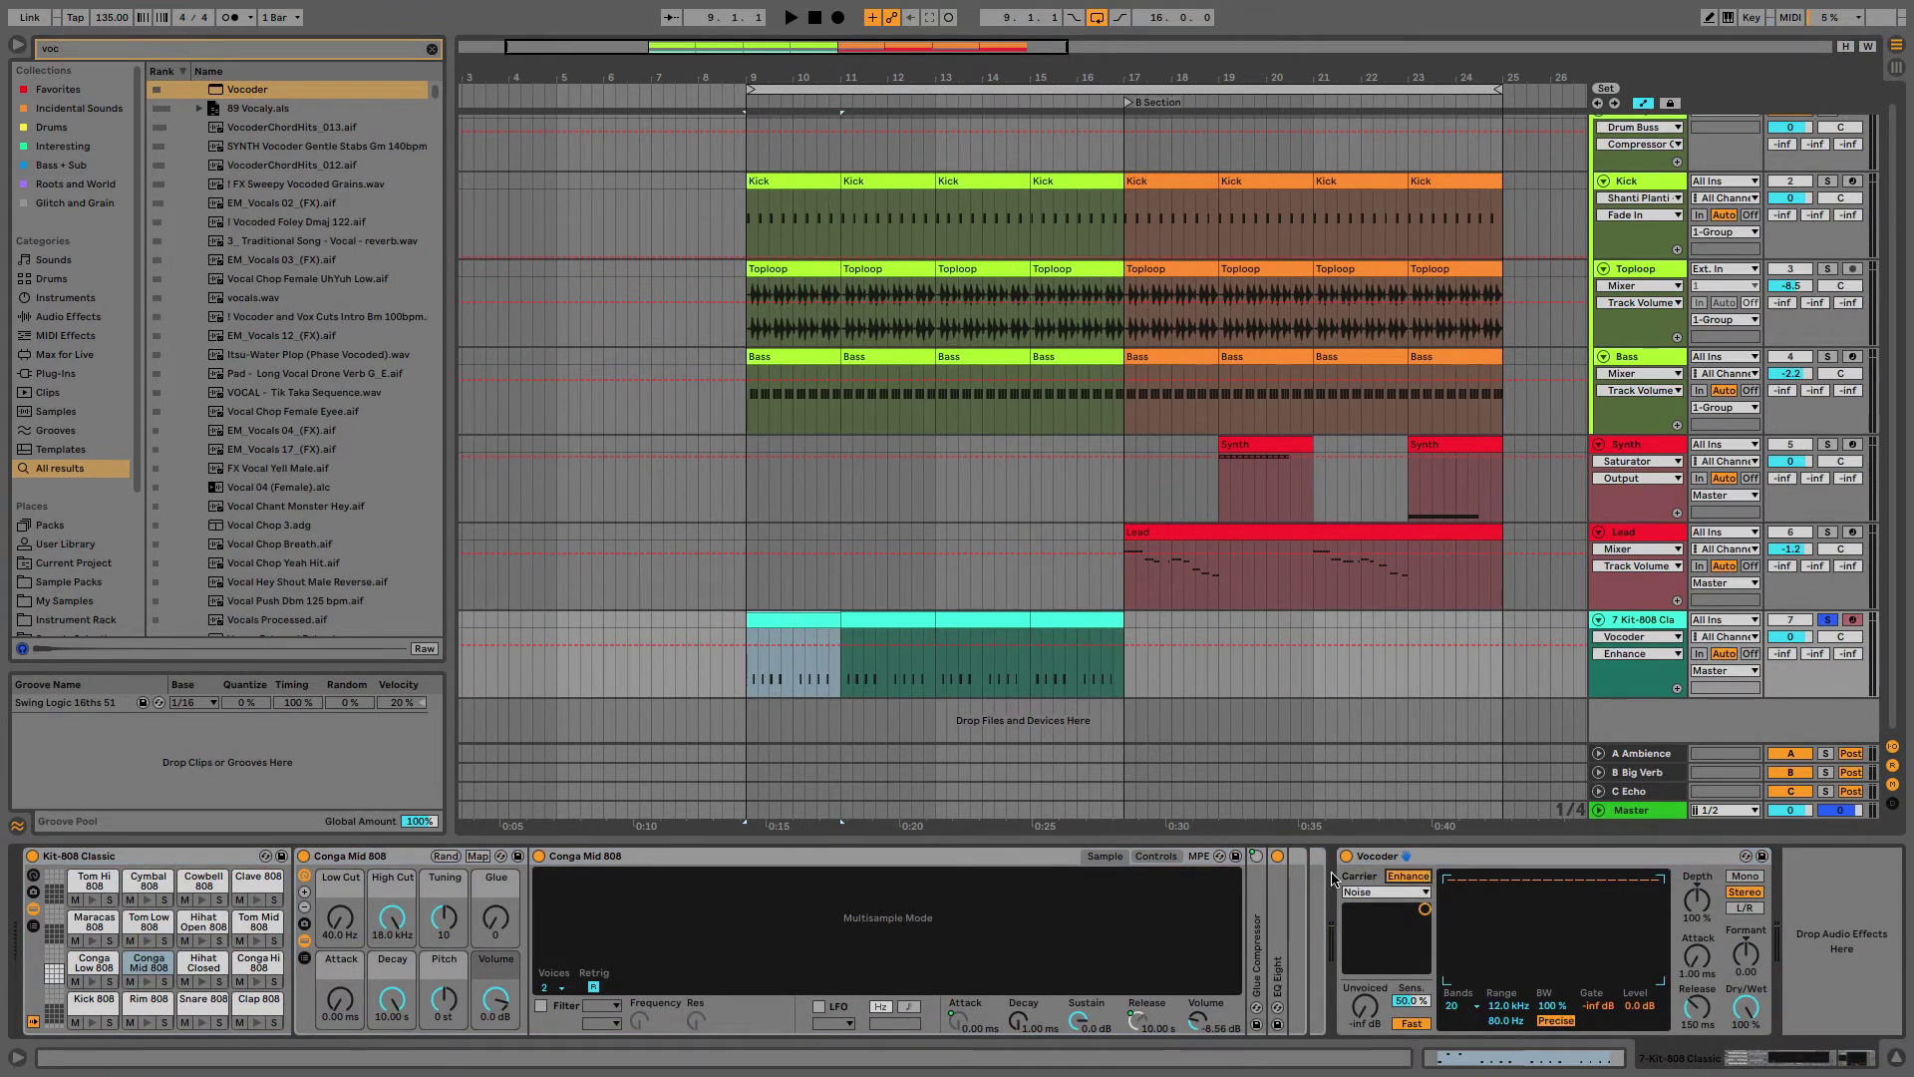
pyautogui.click(1384, 893)
pyautogui.click(1382, 894)
# Step: Audition bars 15–17 while reshaping vocoder bands, lengthening release and lowering depth to 39%
pyautogui.click(1077, 648)
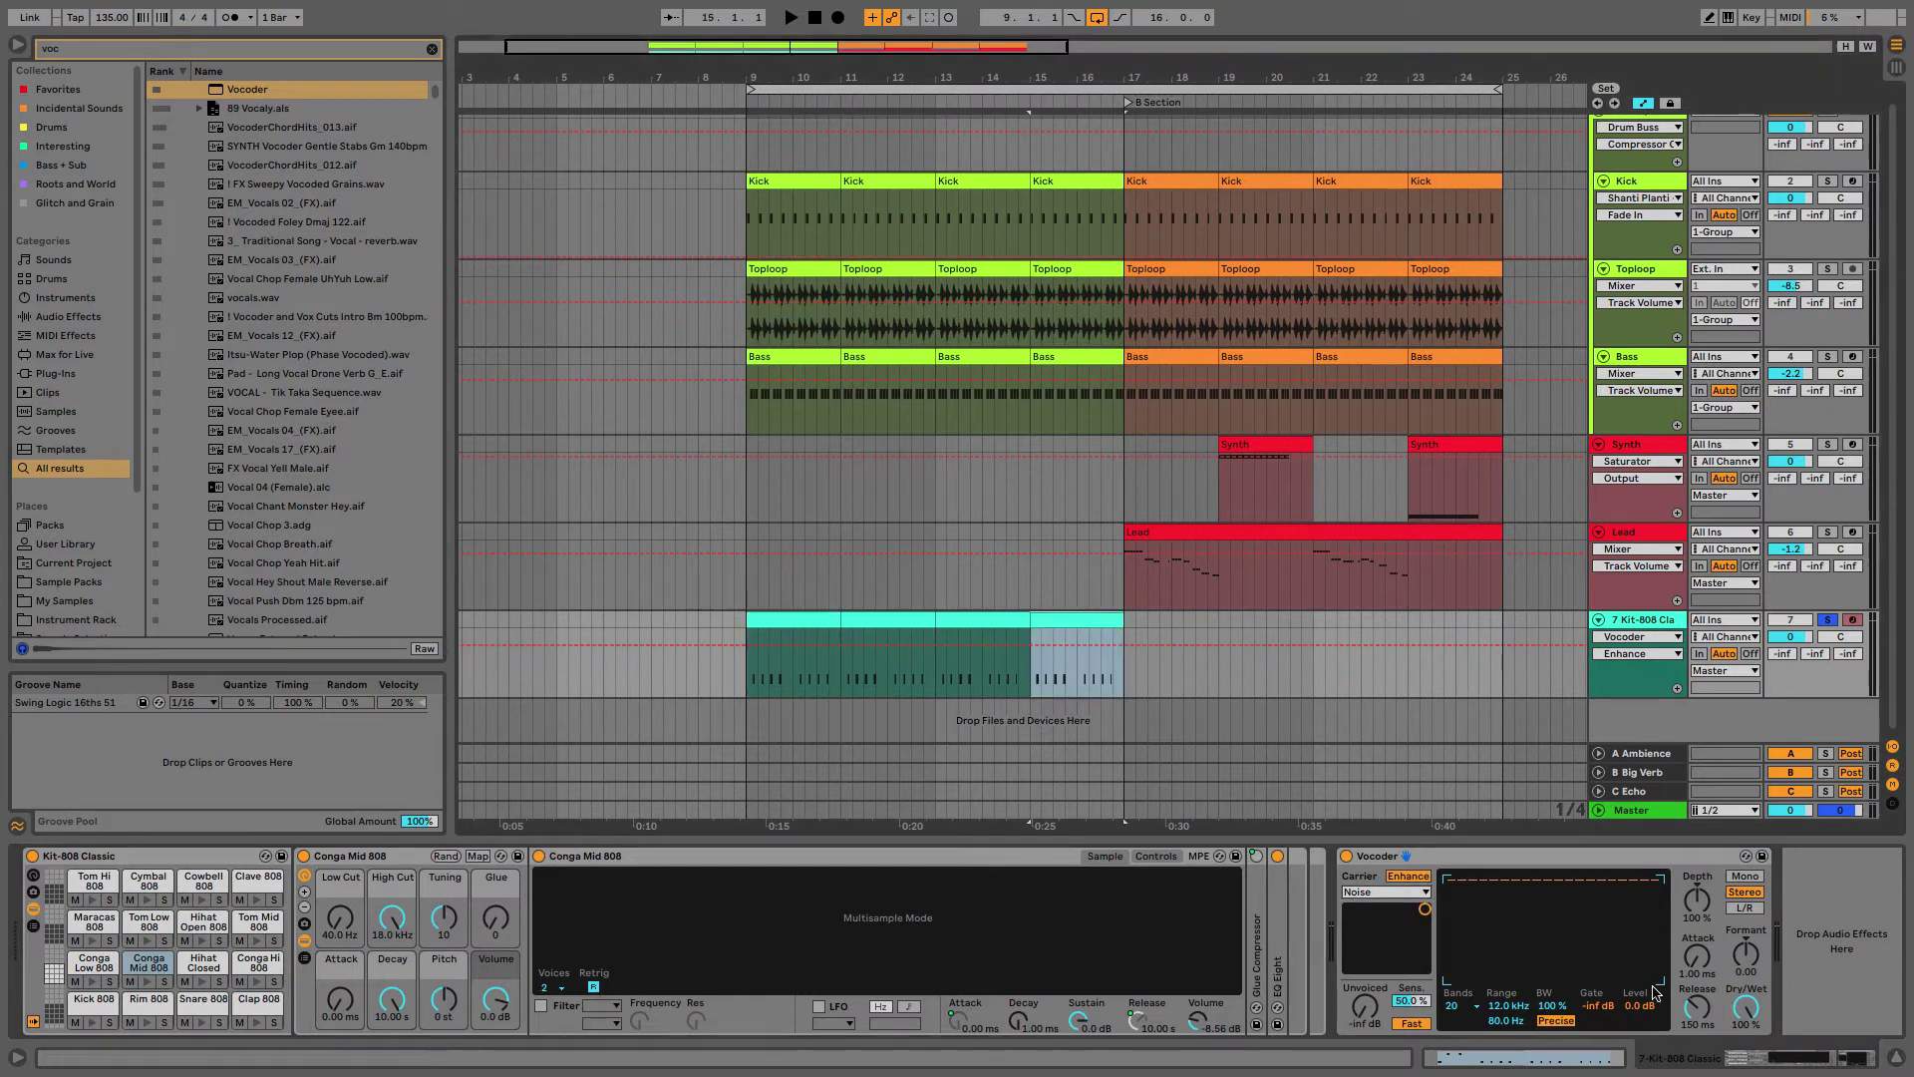
pyautogui.click(1745, 1010)
pyautogui.press('space')
pyautogui.press('space')
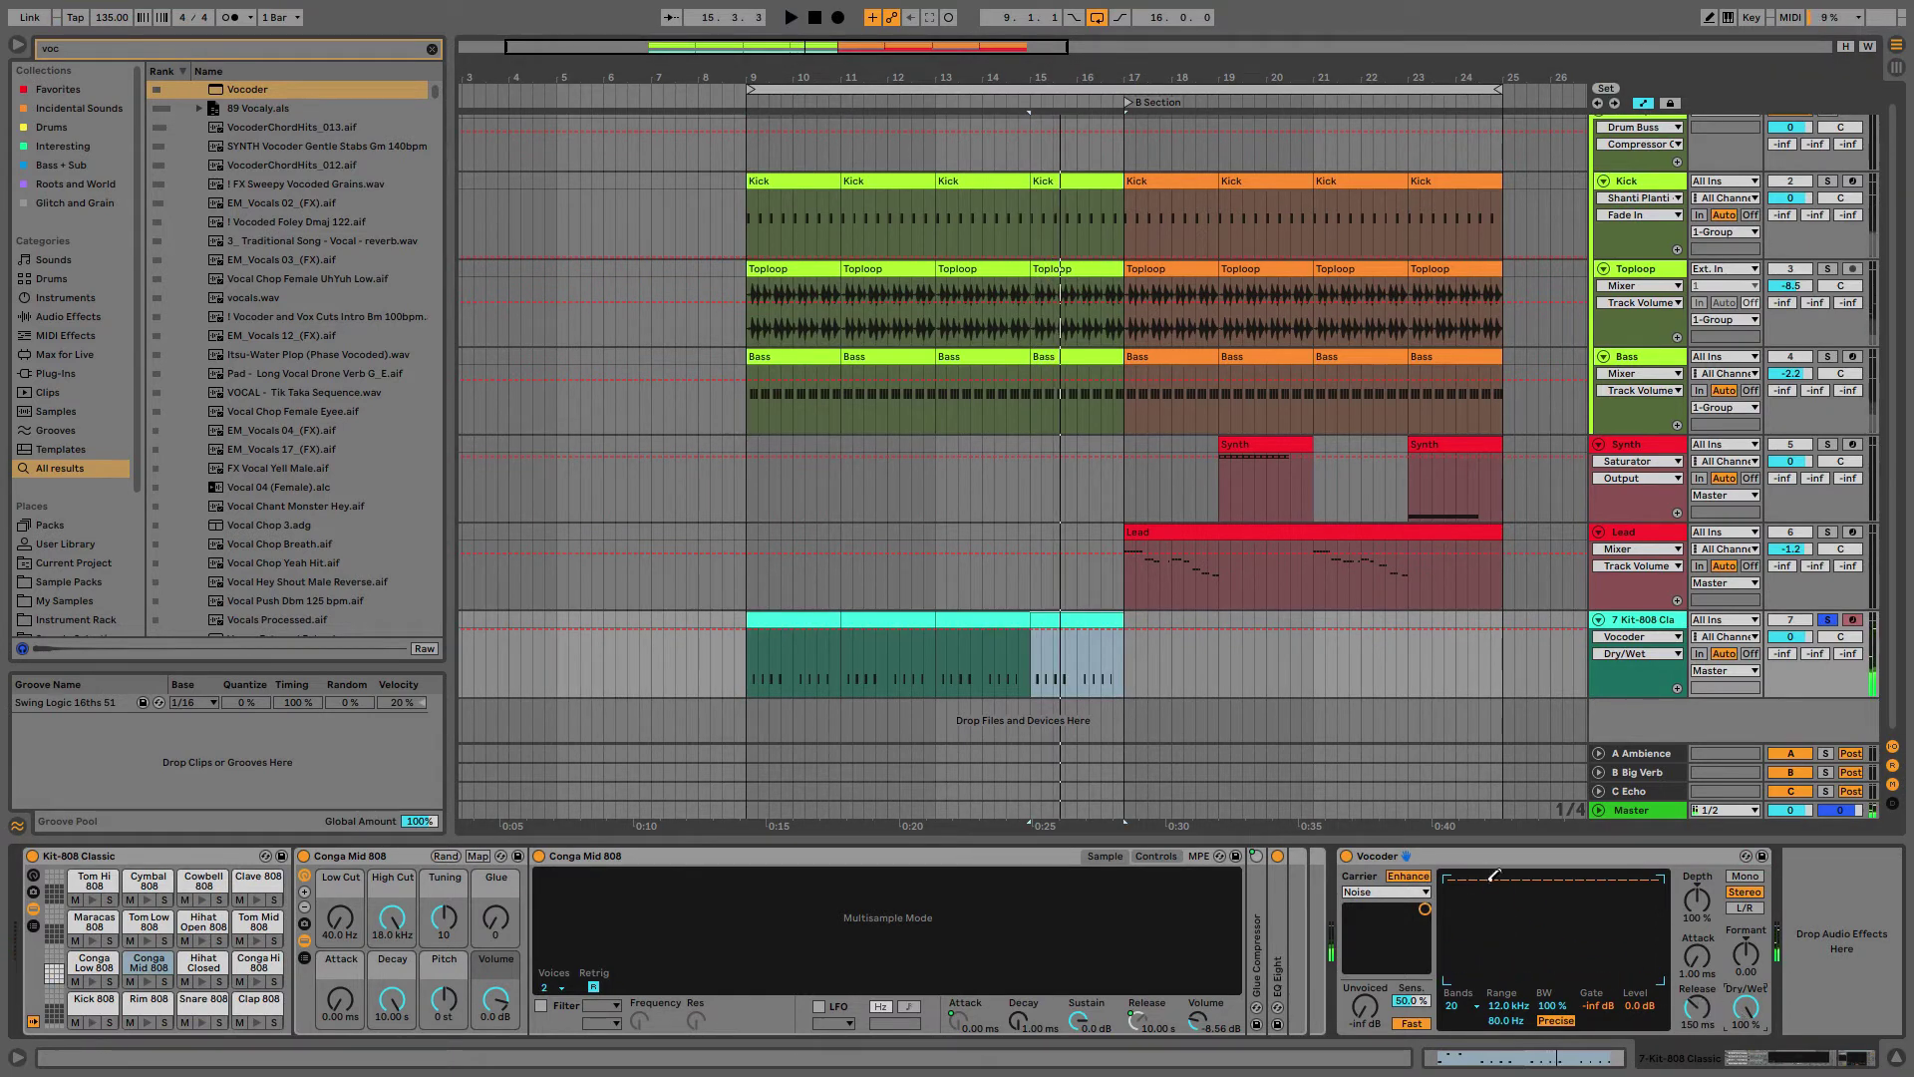
pyautogui.moveTo(1665, 874); pyautogui.dragTo(1389, 1047)
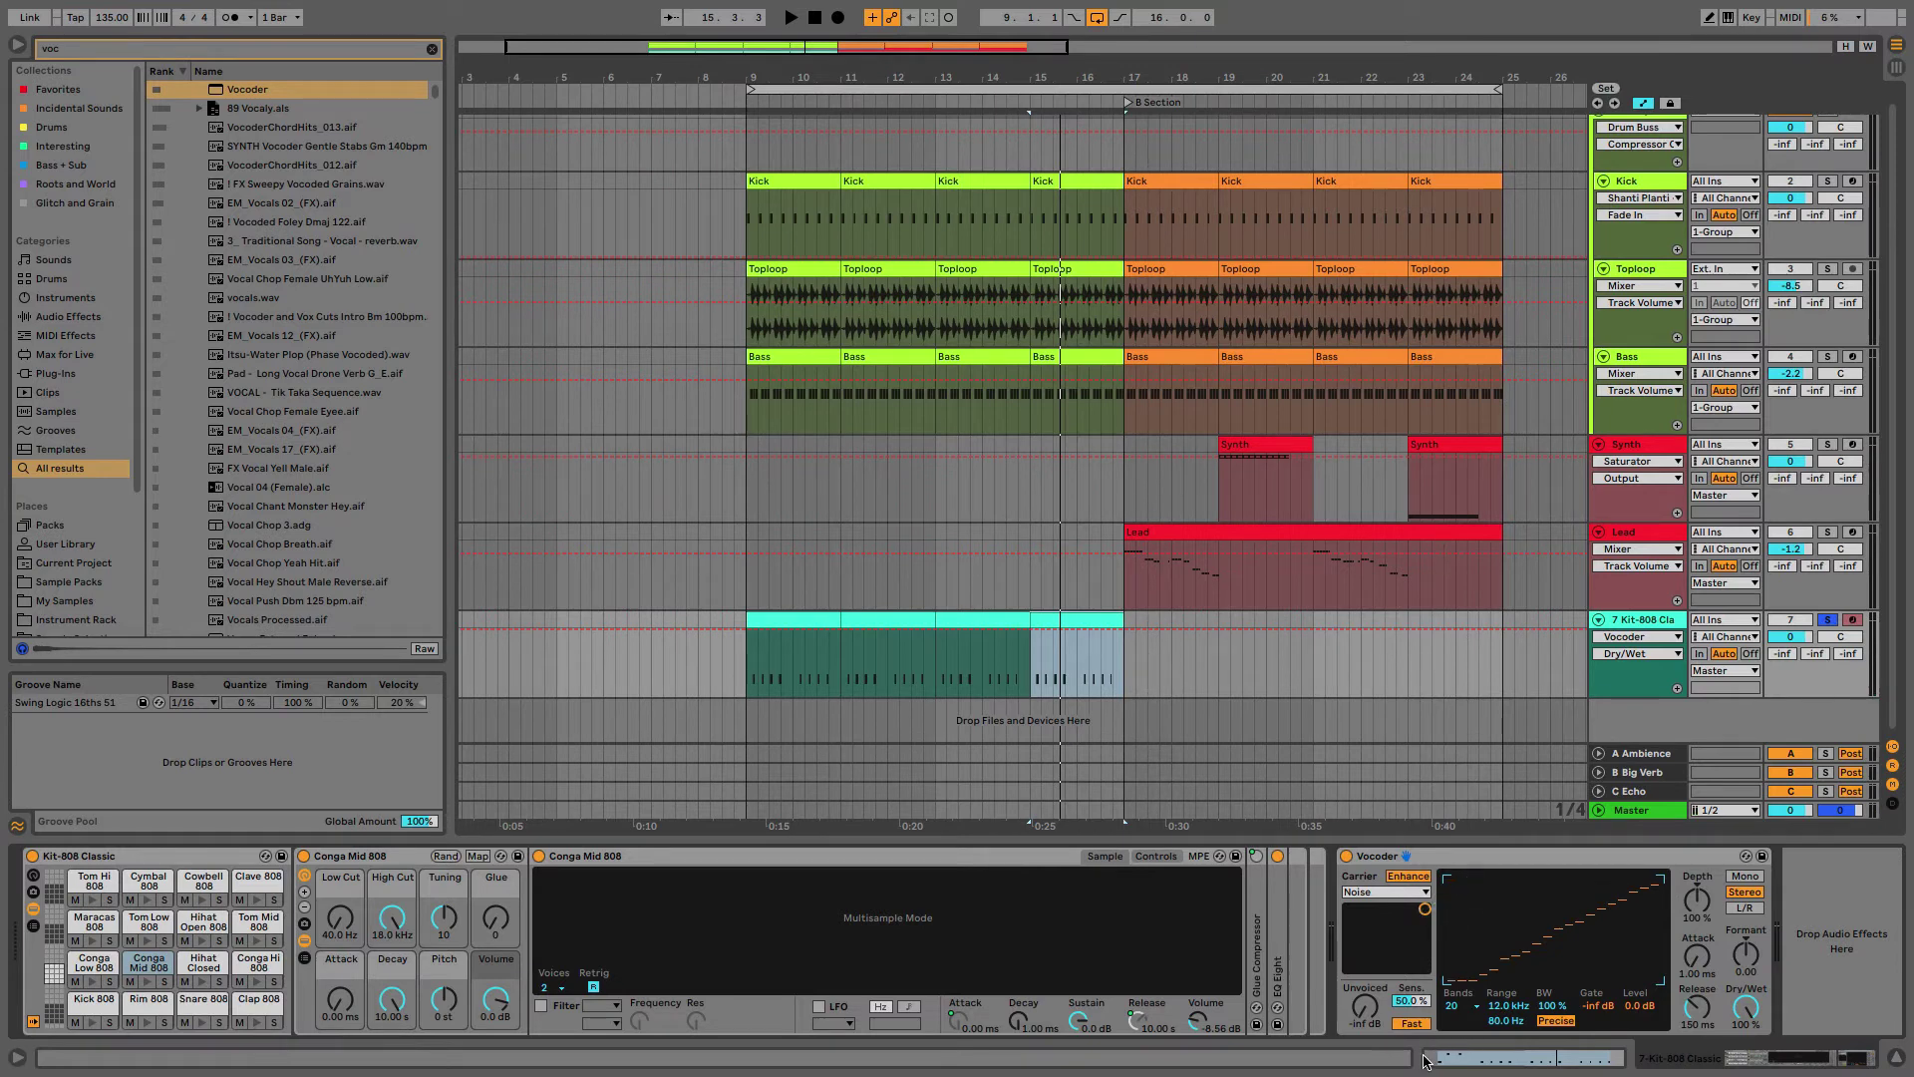
pyautogui.moveTo(1697, 1009); pyautogui.dragTo(1658, 977)
pyautogui.press('space')
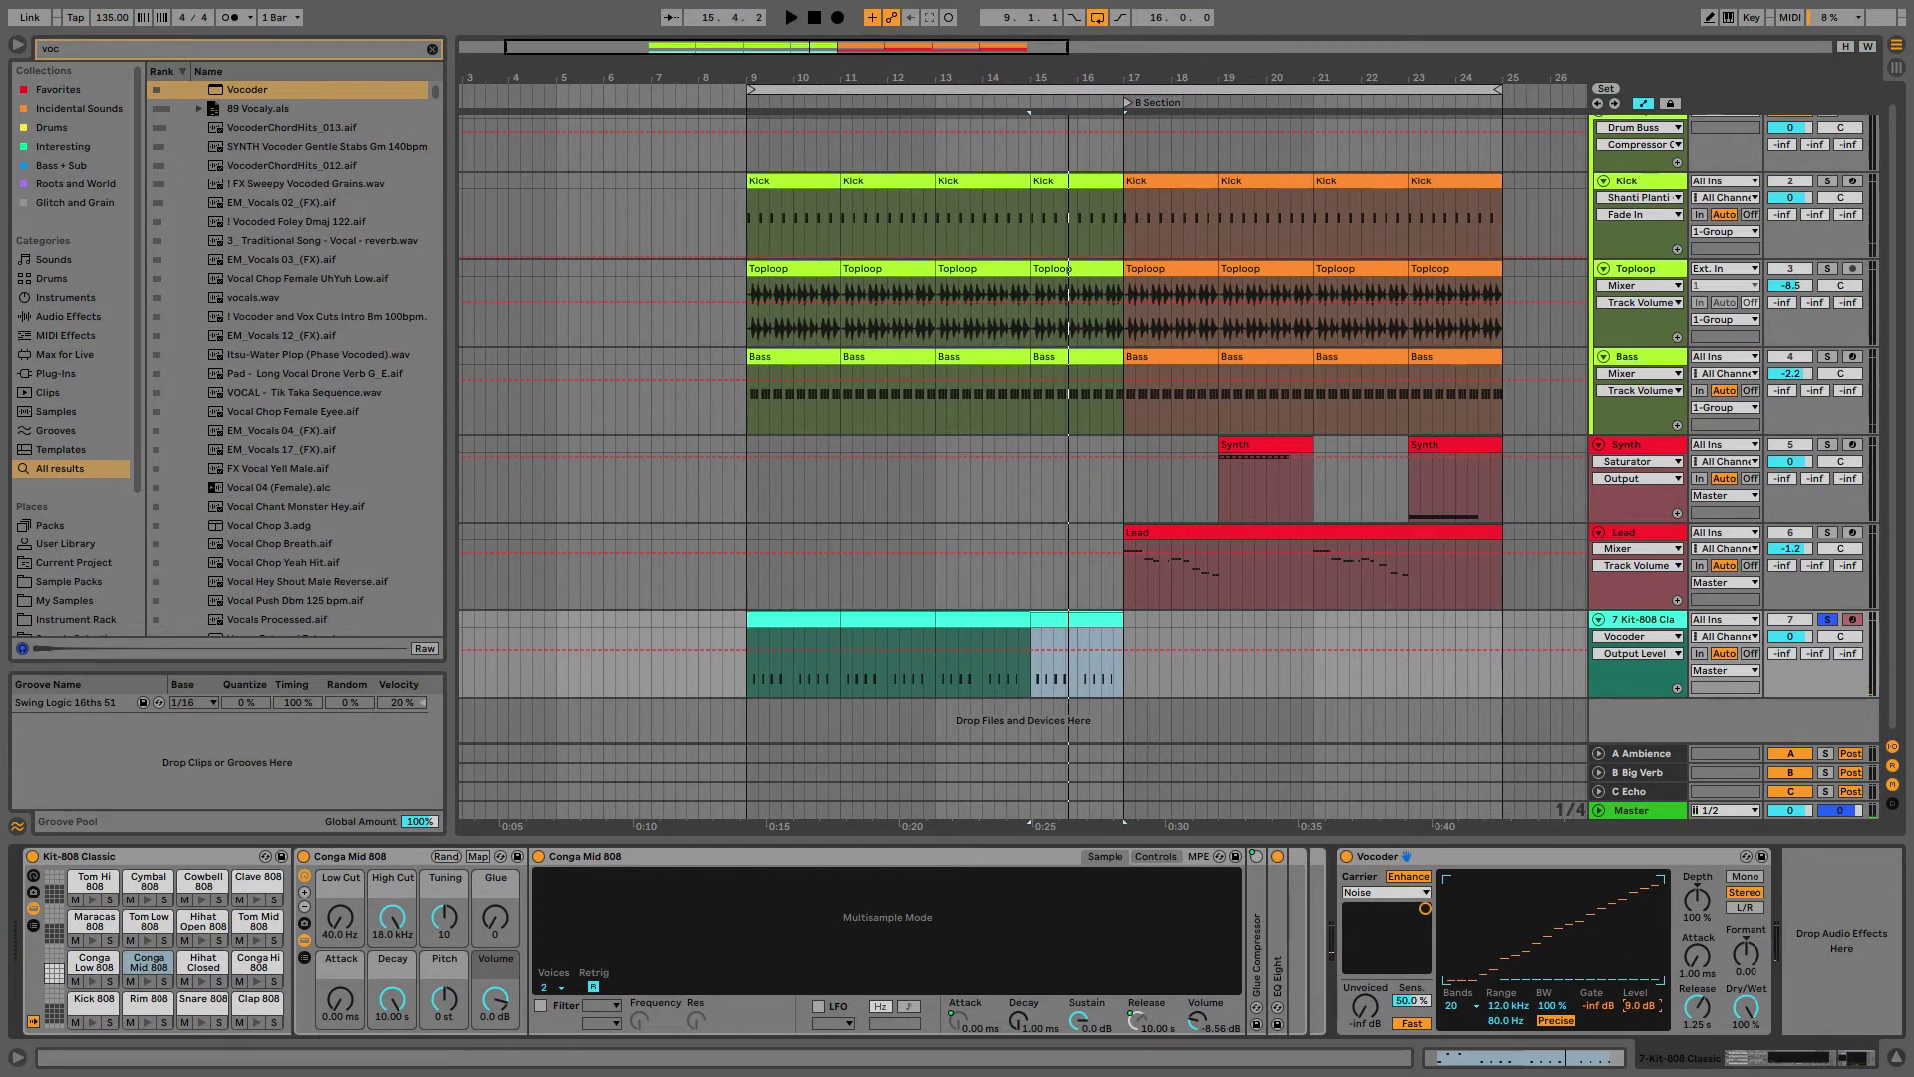
pyautogui.moveTo(1697, 900); pyautogui.dragTo(1700, 918)
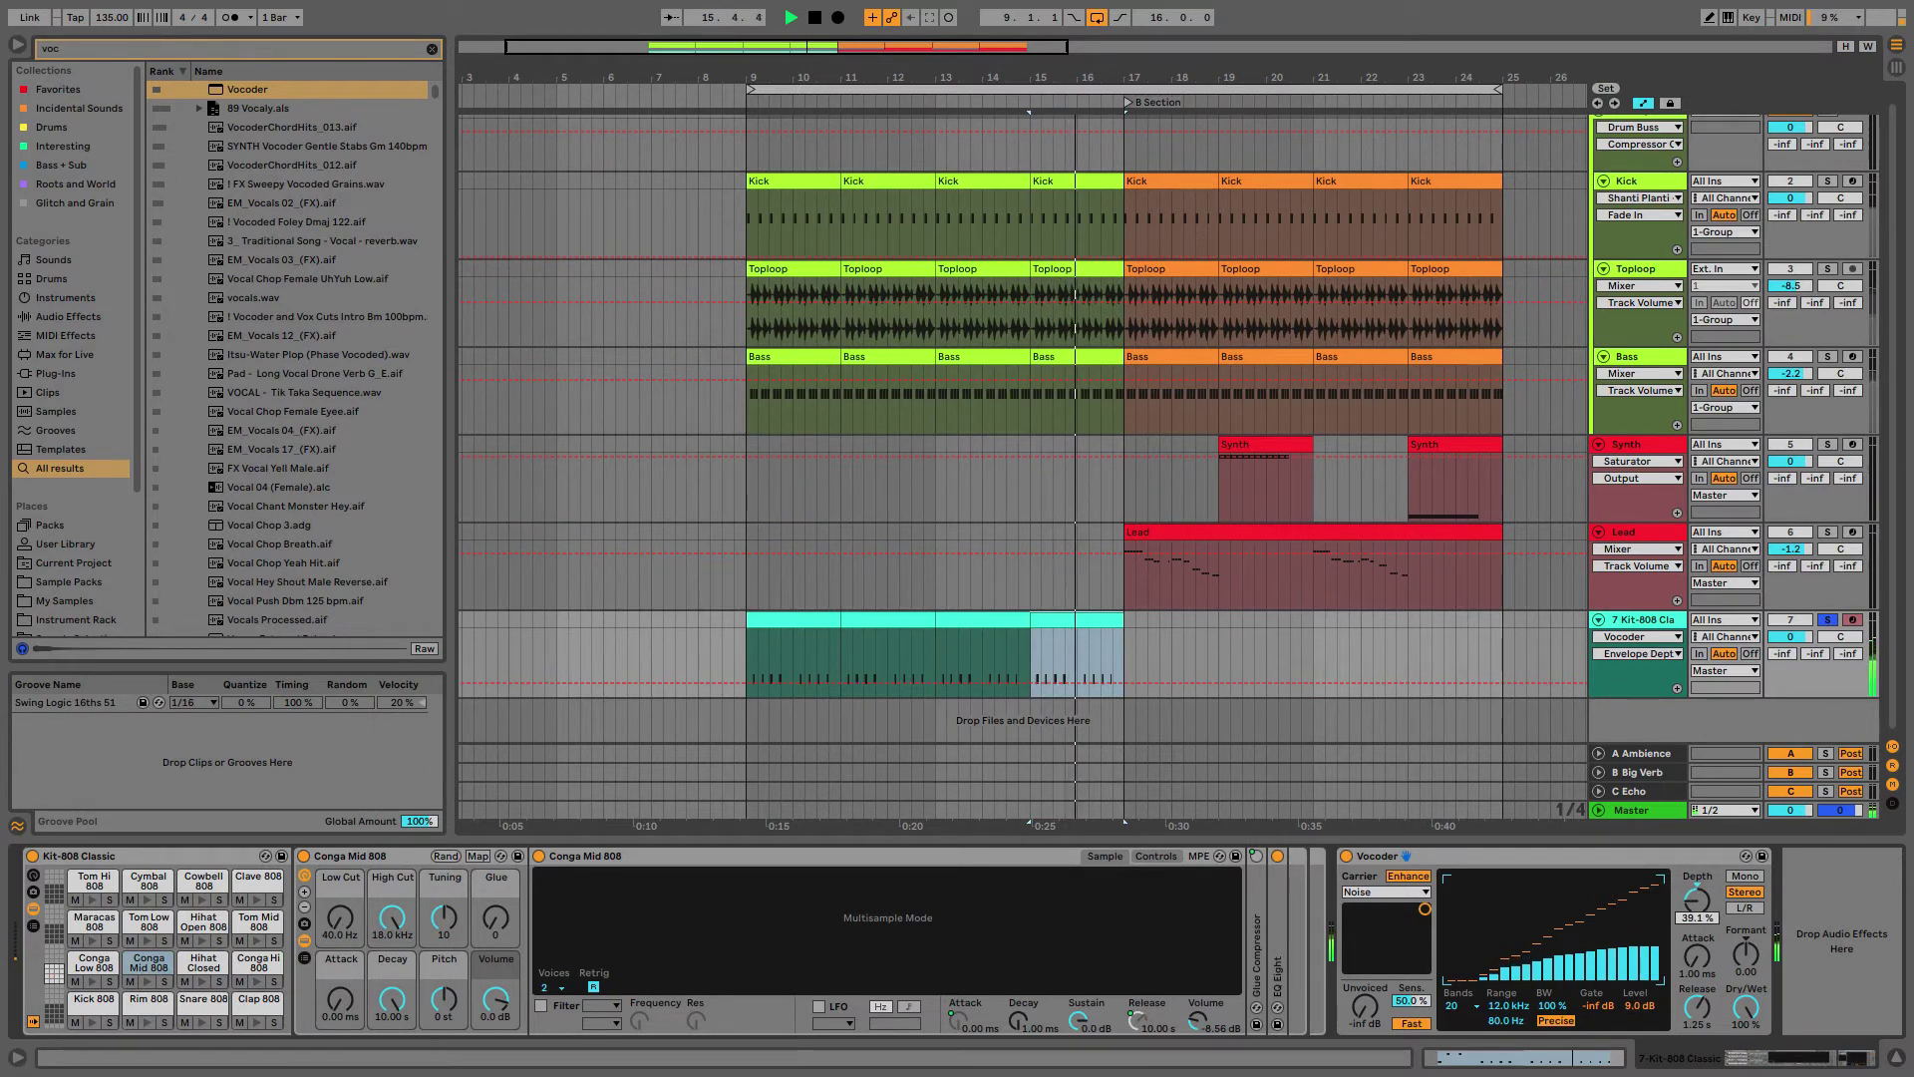
pyautogui.press('space')
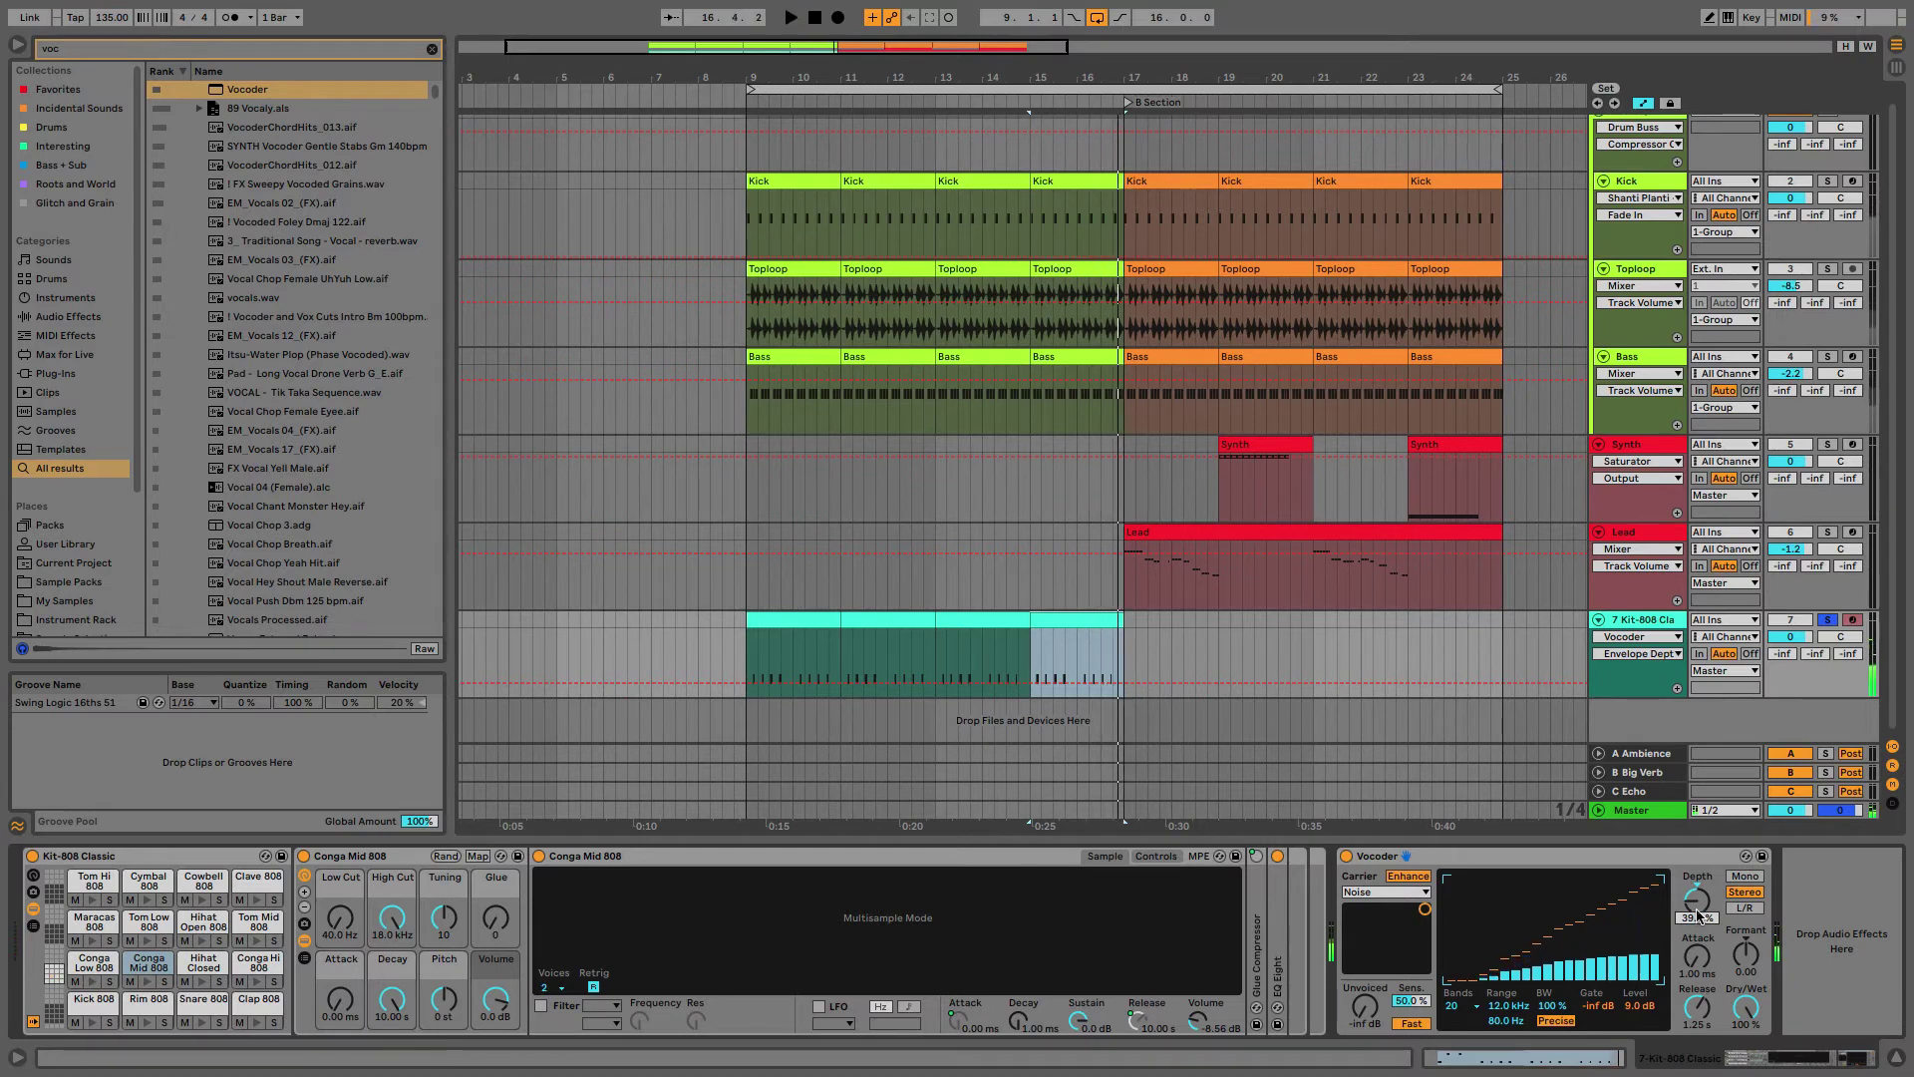
# Step: Automate the Vocoder Dry/Wet to ramp up from 0% at bar 9
pyautogui.click(1751, 1017)
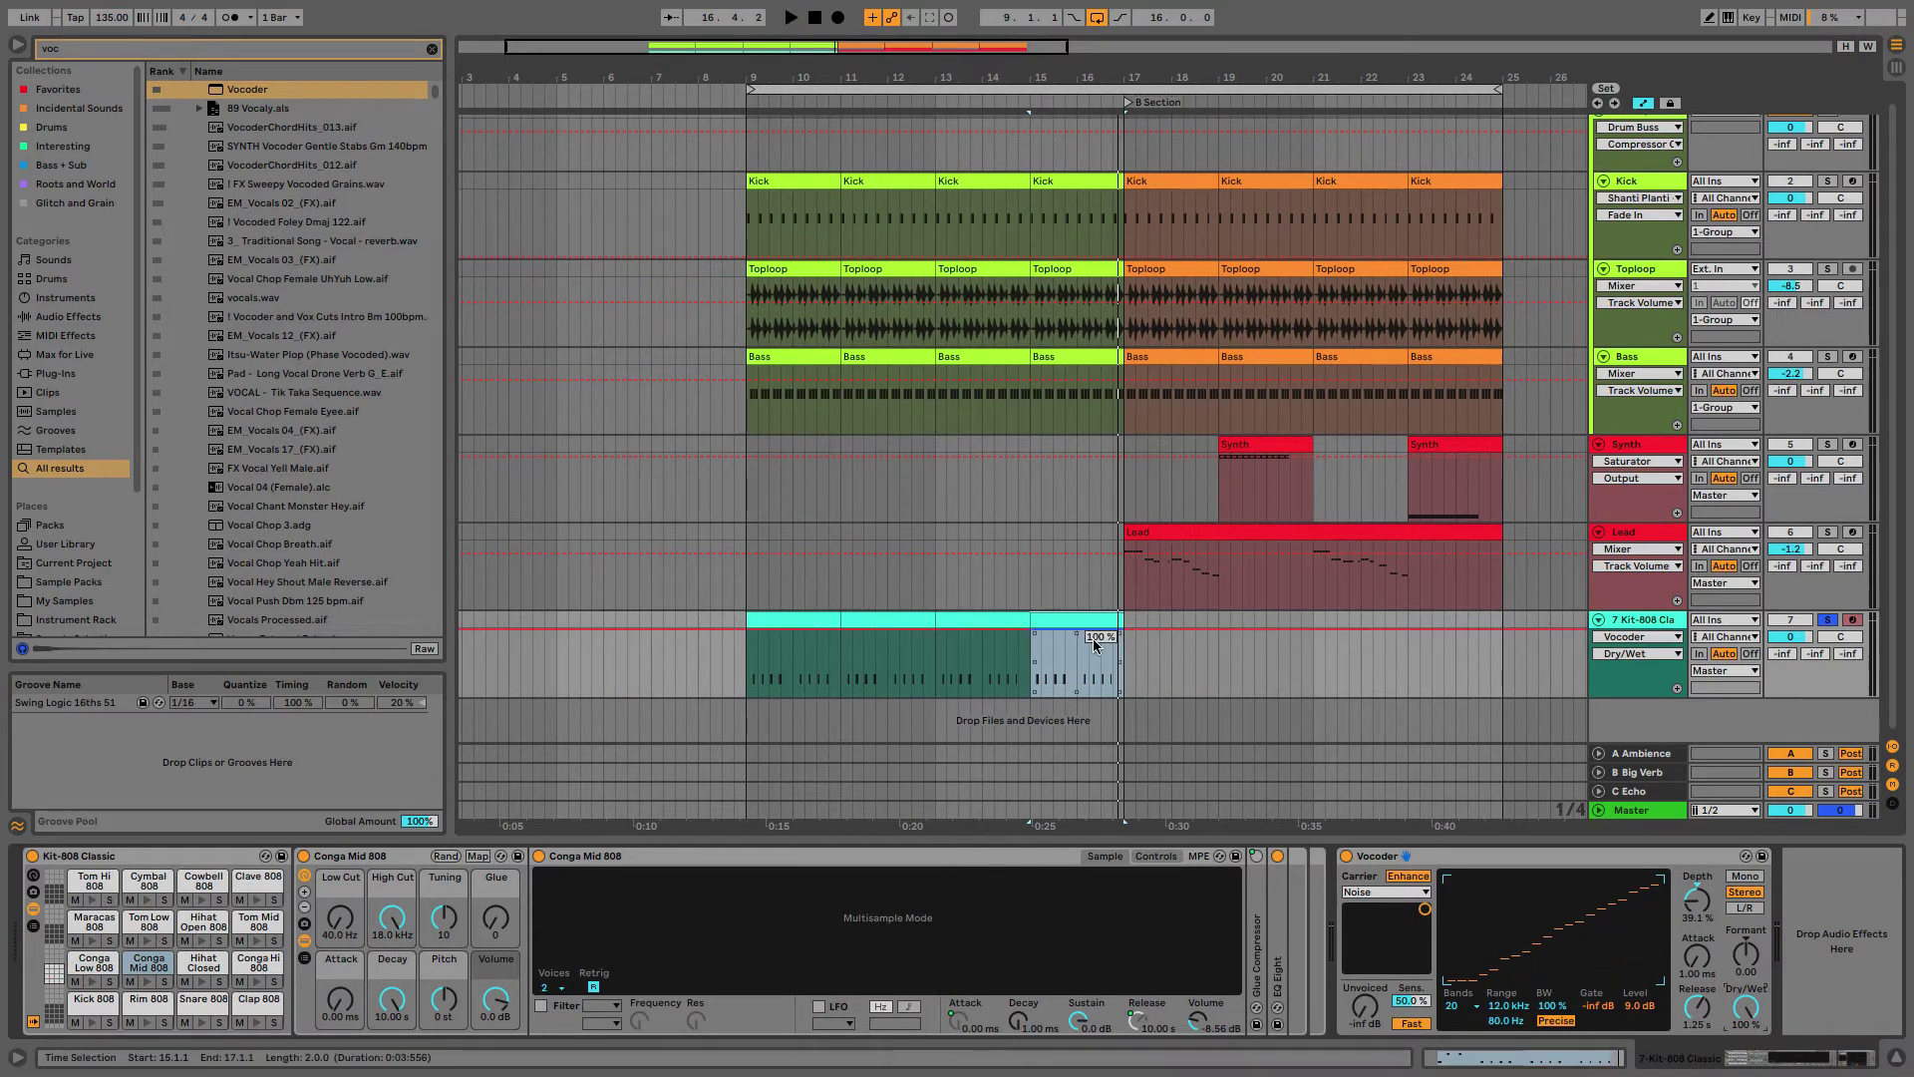
pyautogui.click(1013, 634)
pyautogui.moveTo(1014, 634); pyautogui.dragTo(794, 695)
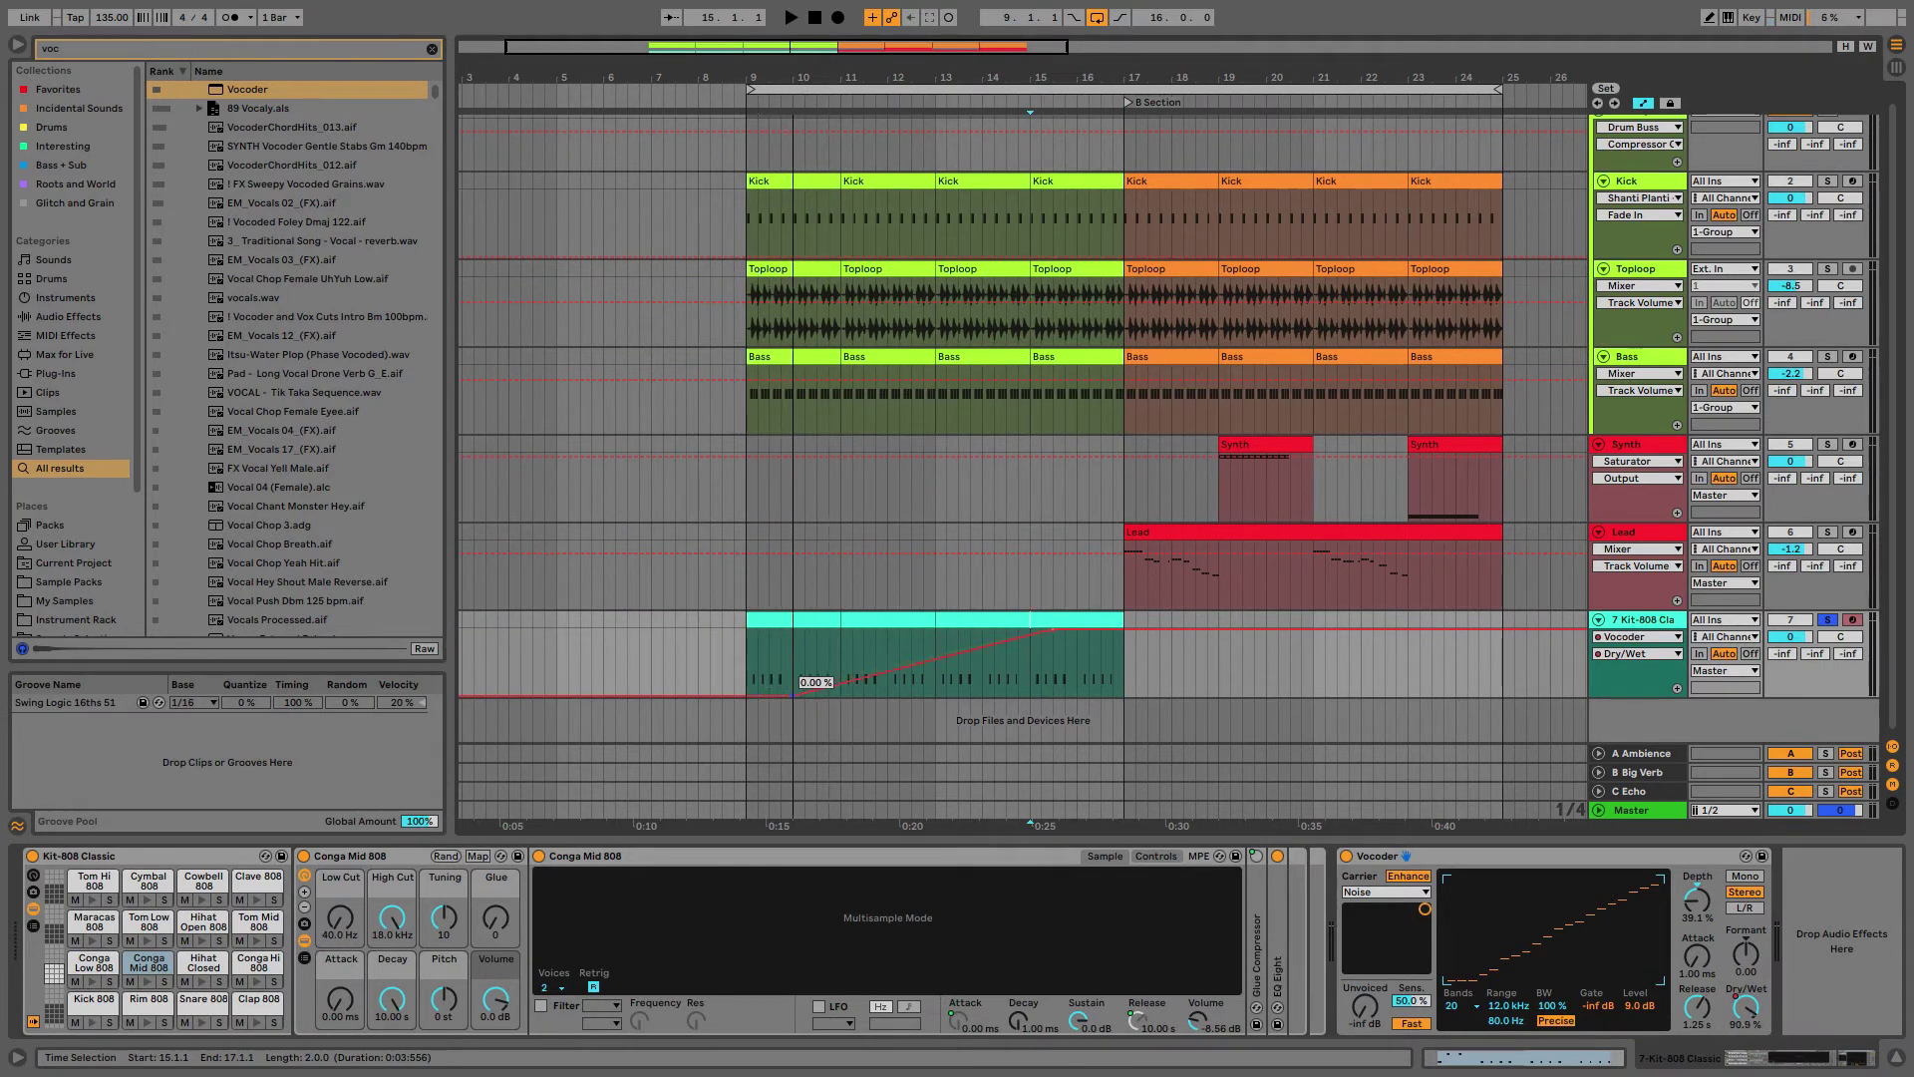
# Step: Ramp Vocoder Release Time automation from minimum at bar 13 up to 5.25 s at bar 17
pyautogui.click(1695, 1009)
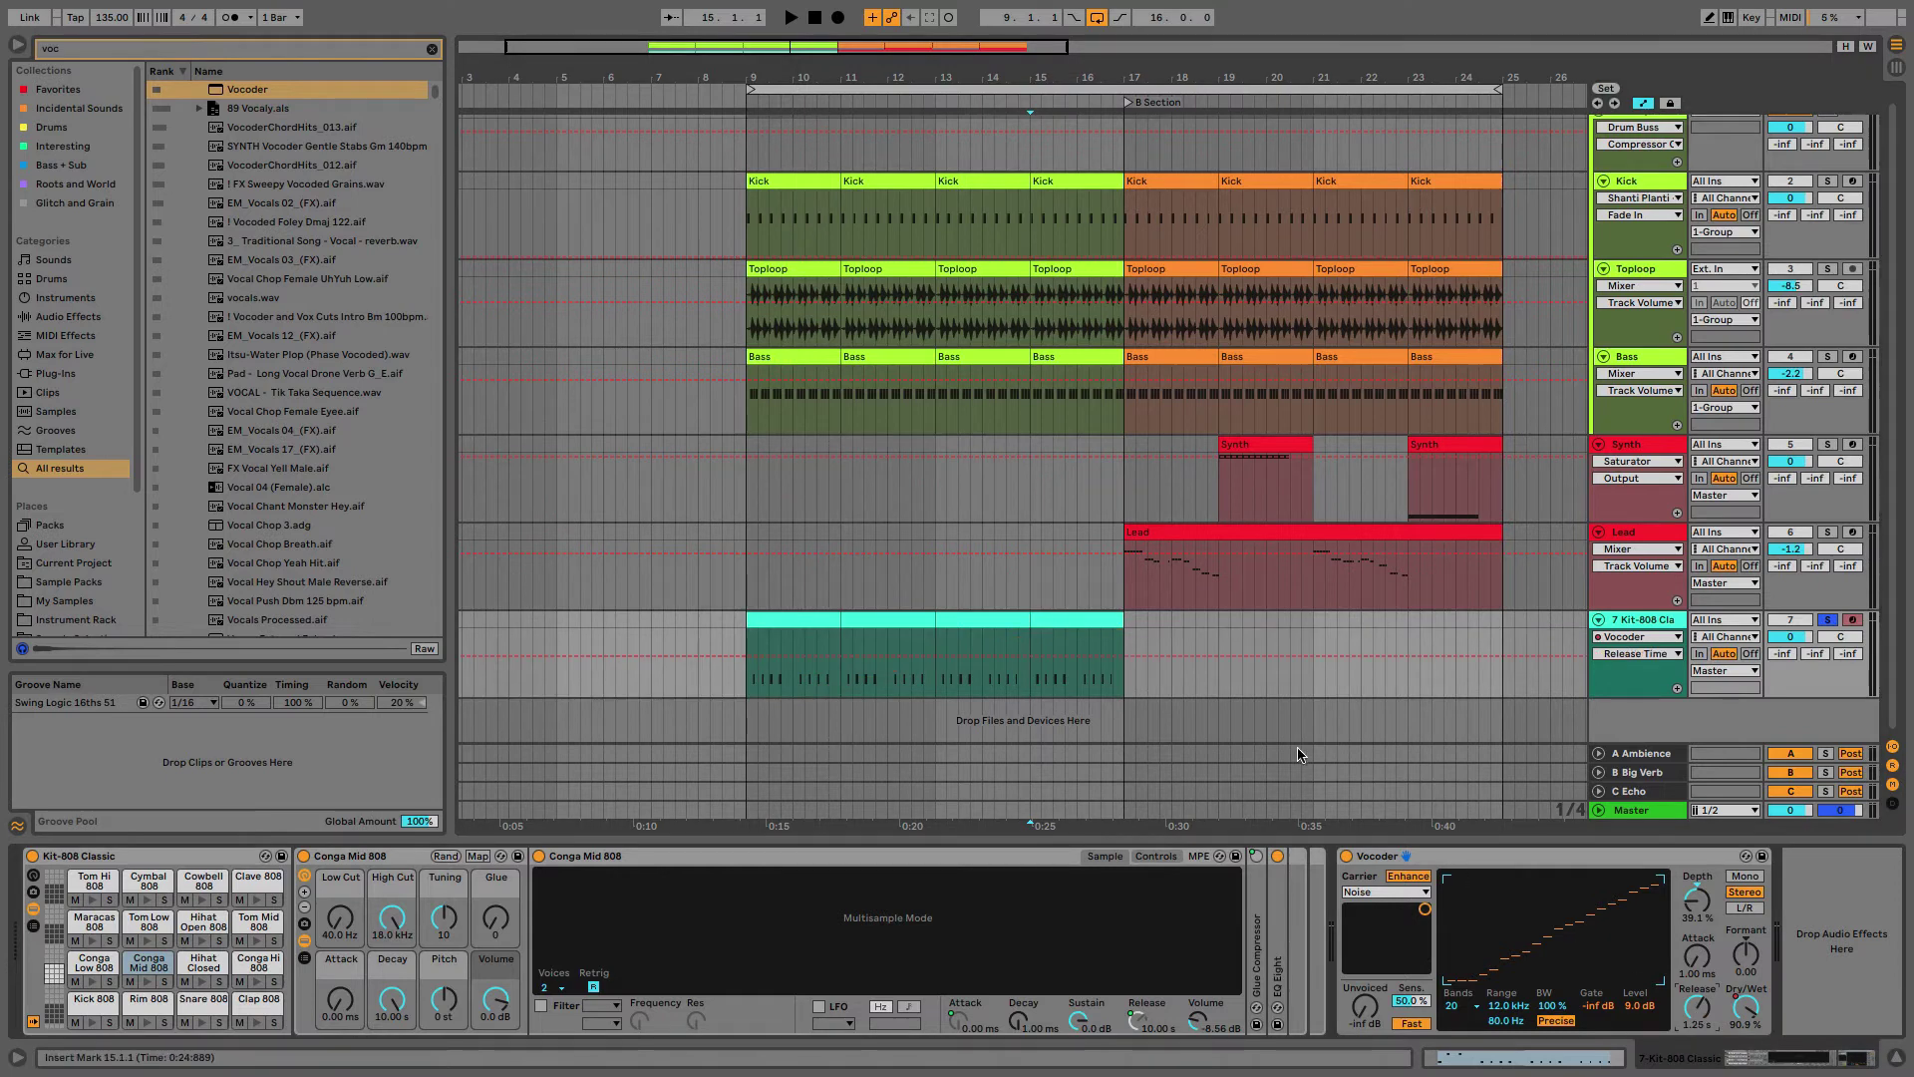
pyautogui.click(1102, 658)
pyautogui.moveTo(925, 658); pyautogui.dragTo(934, 696)
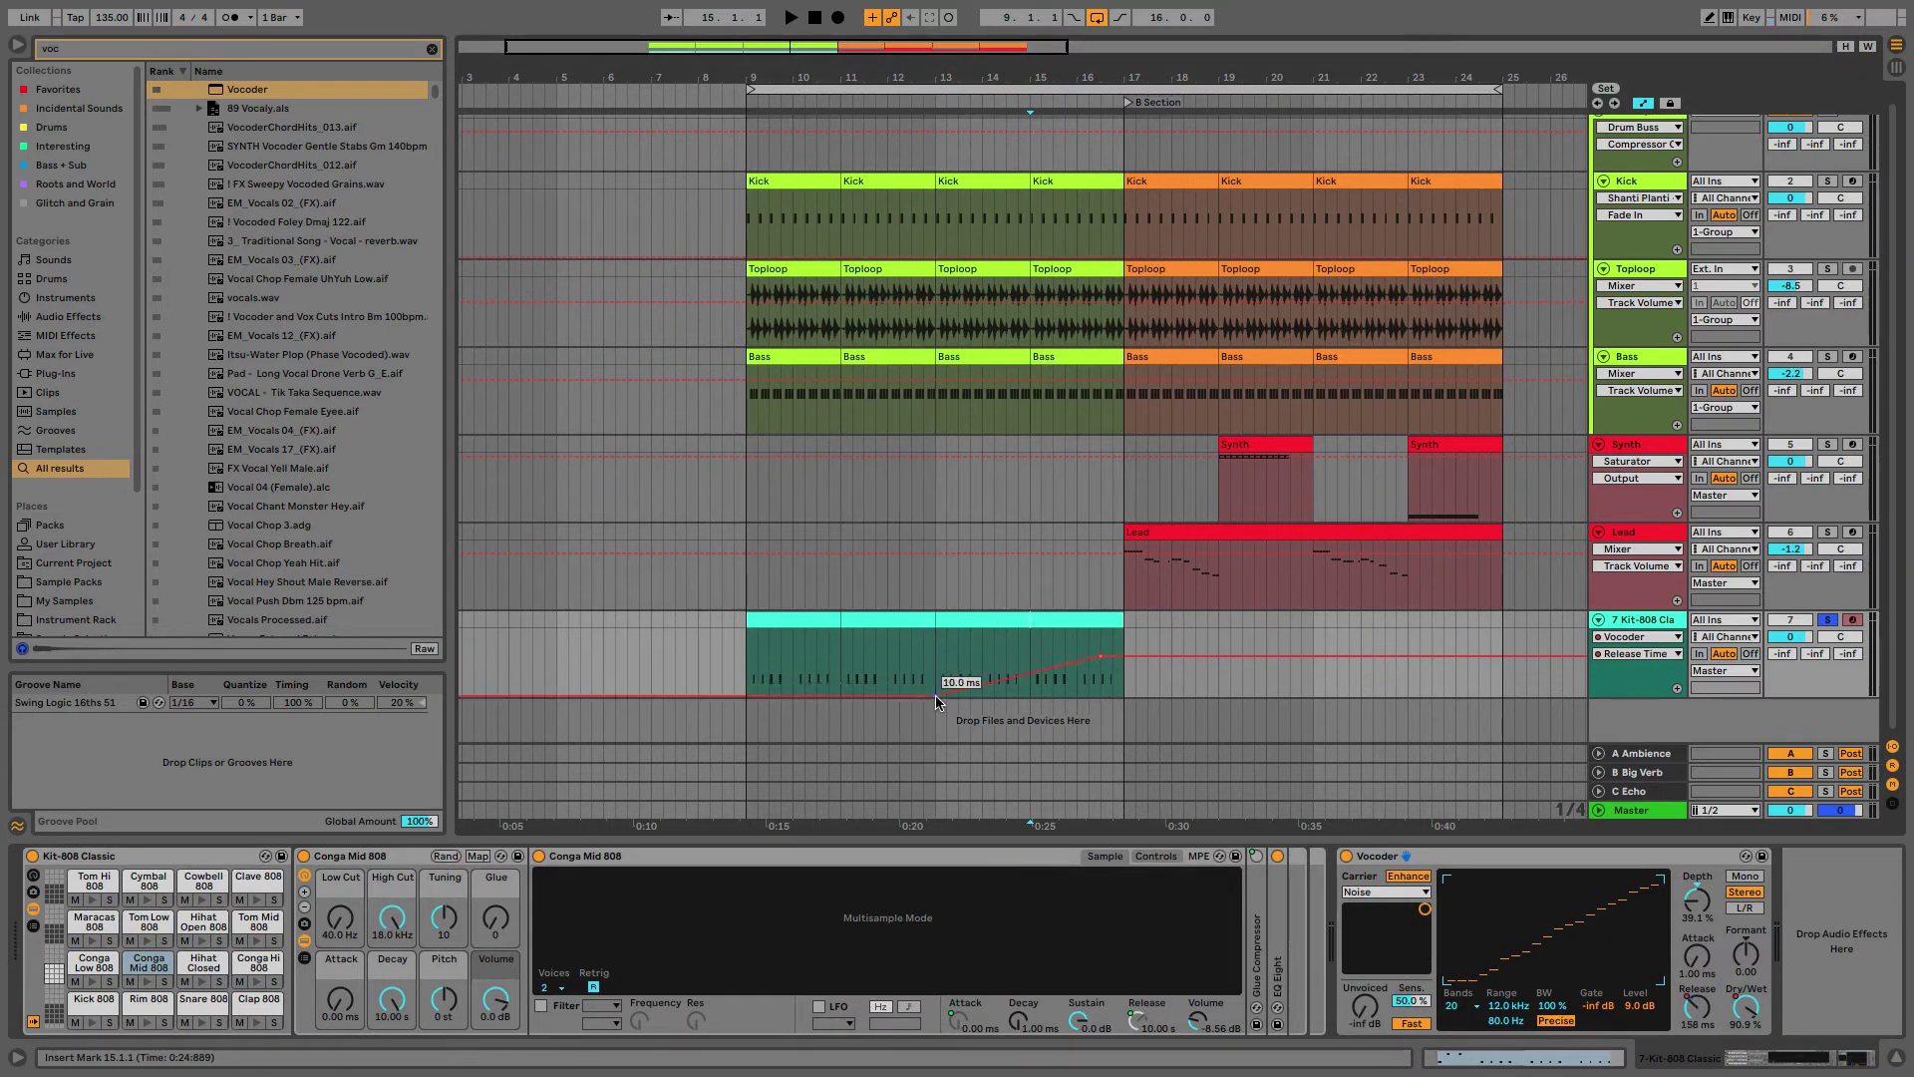
pyautogui.click(801, 619)
pyautogui.click(1833, 622)
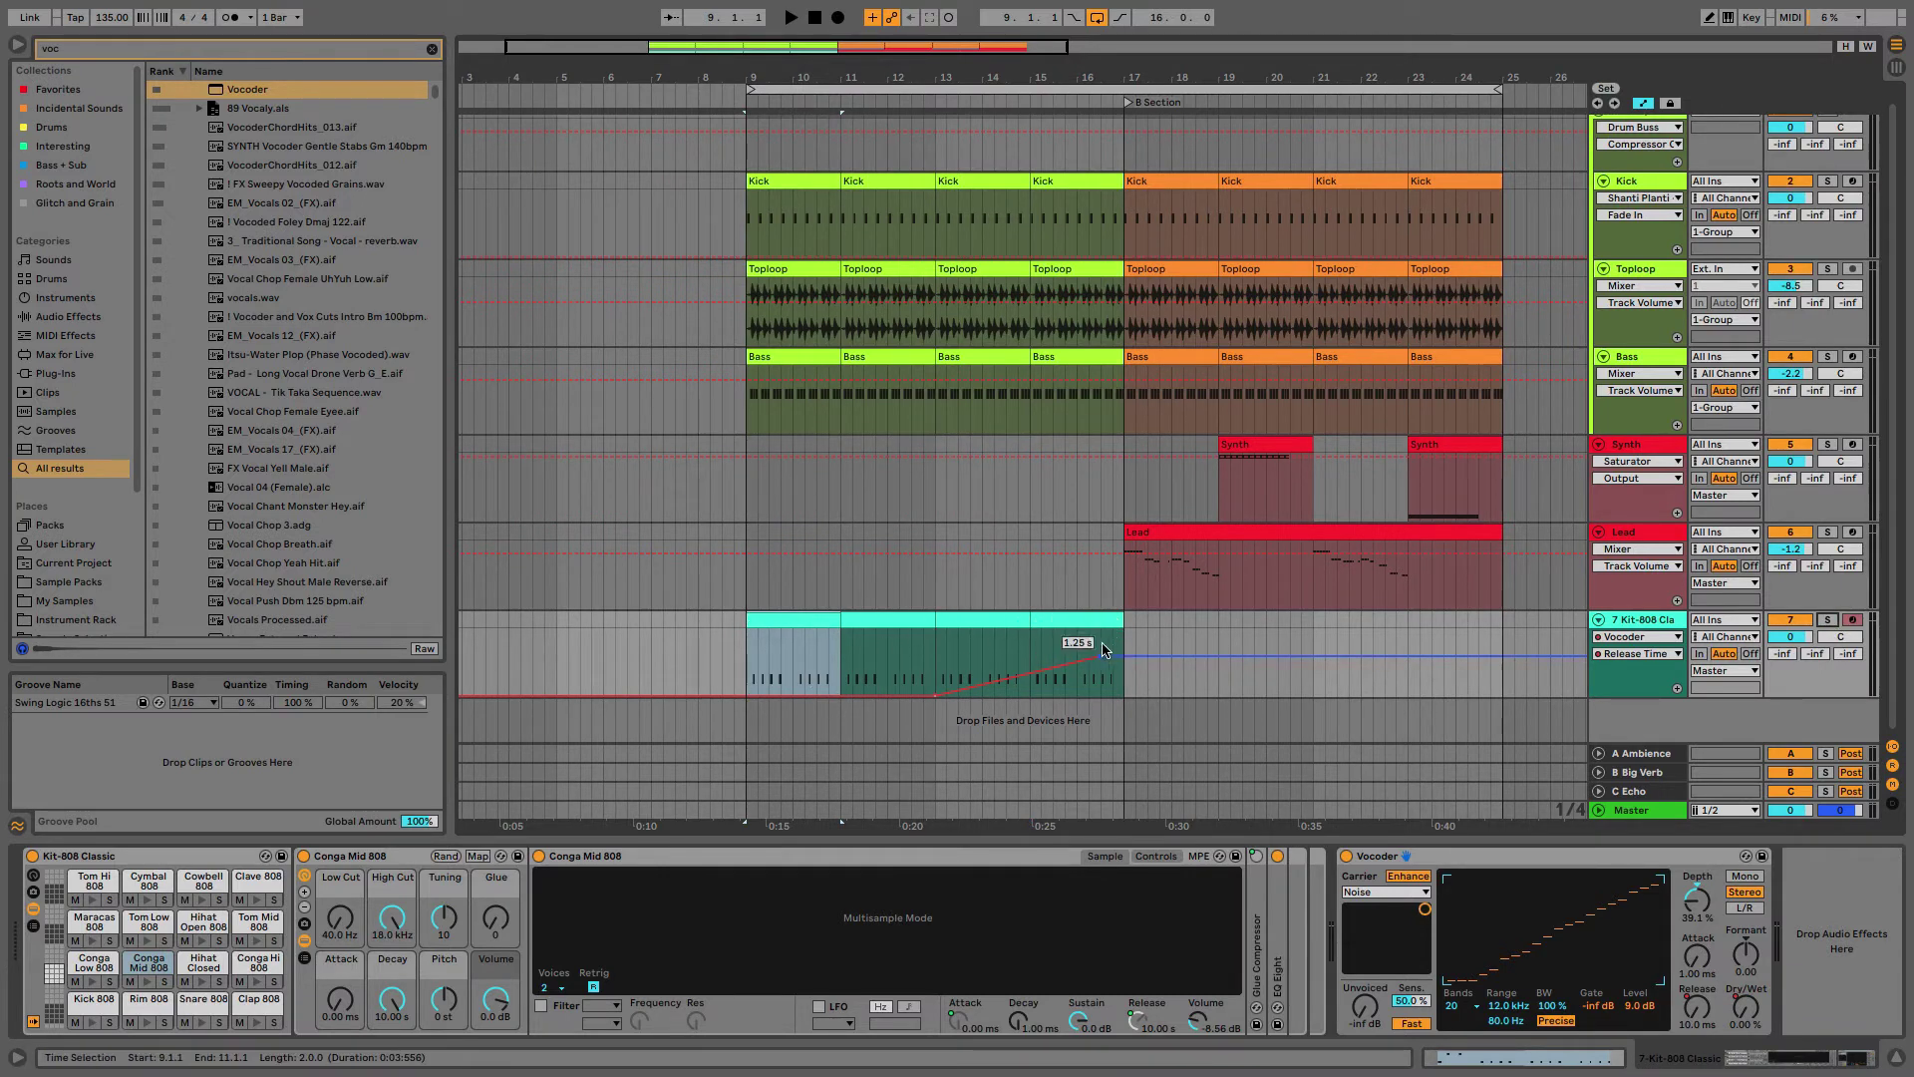
pyautogui.moveTo(1104, 659)
pyautogui.moveTo(1103, 655); pyautogui.dragTo(1103, 643)
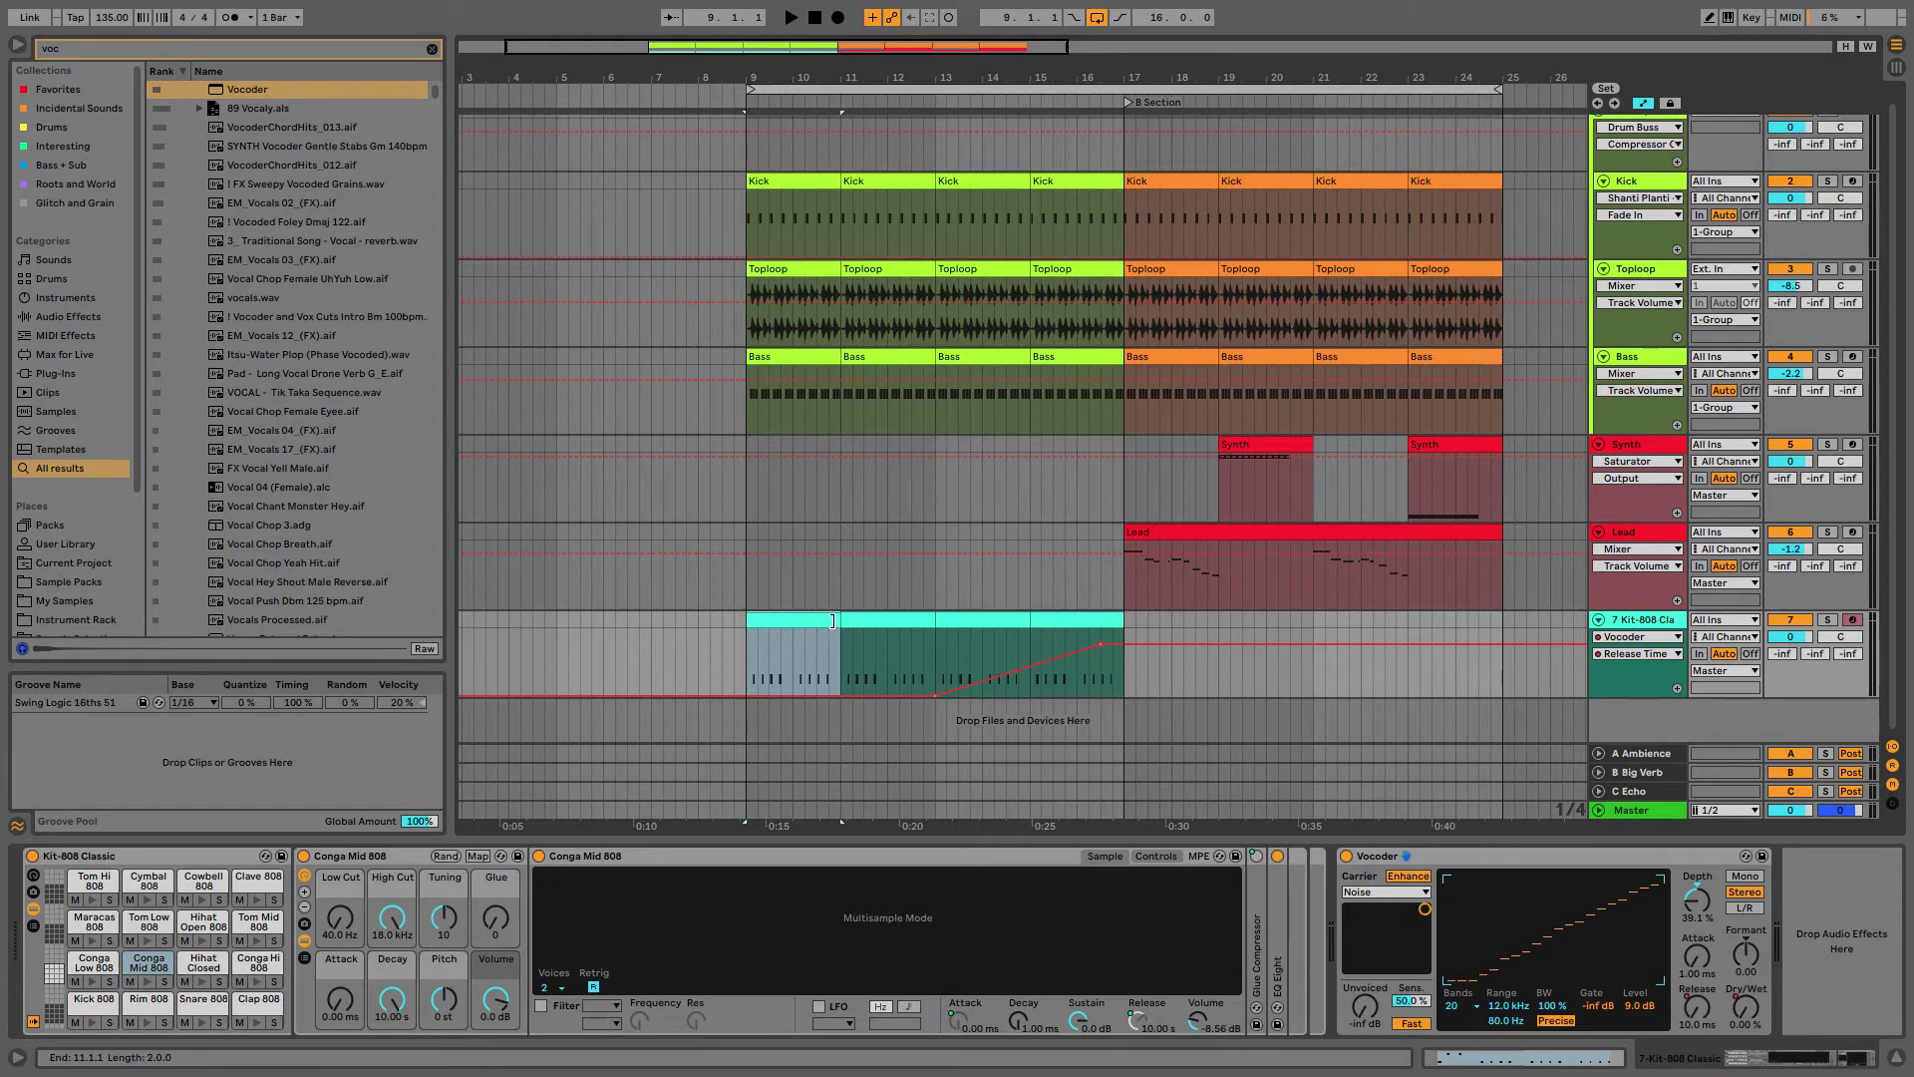
pyautogui.press('a')
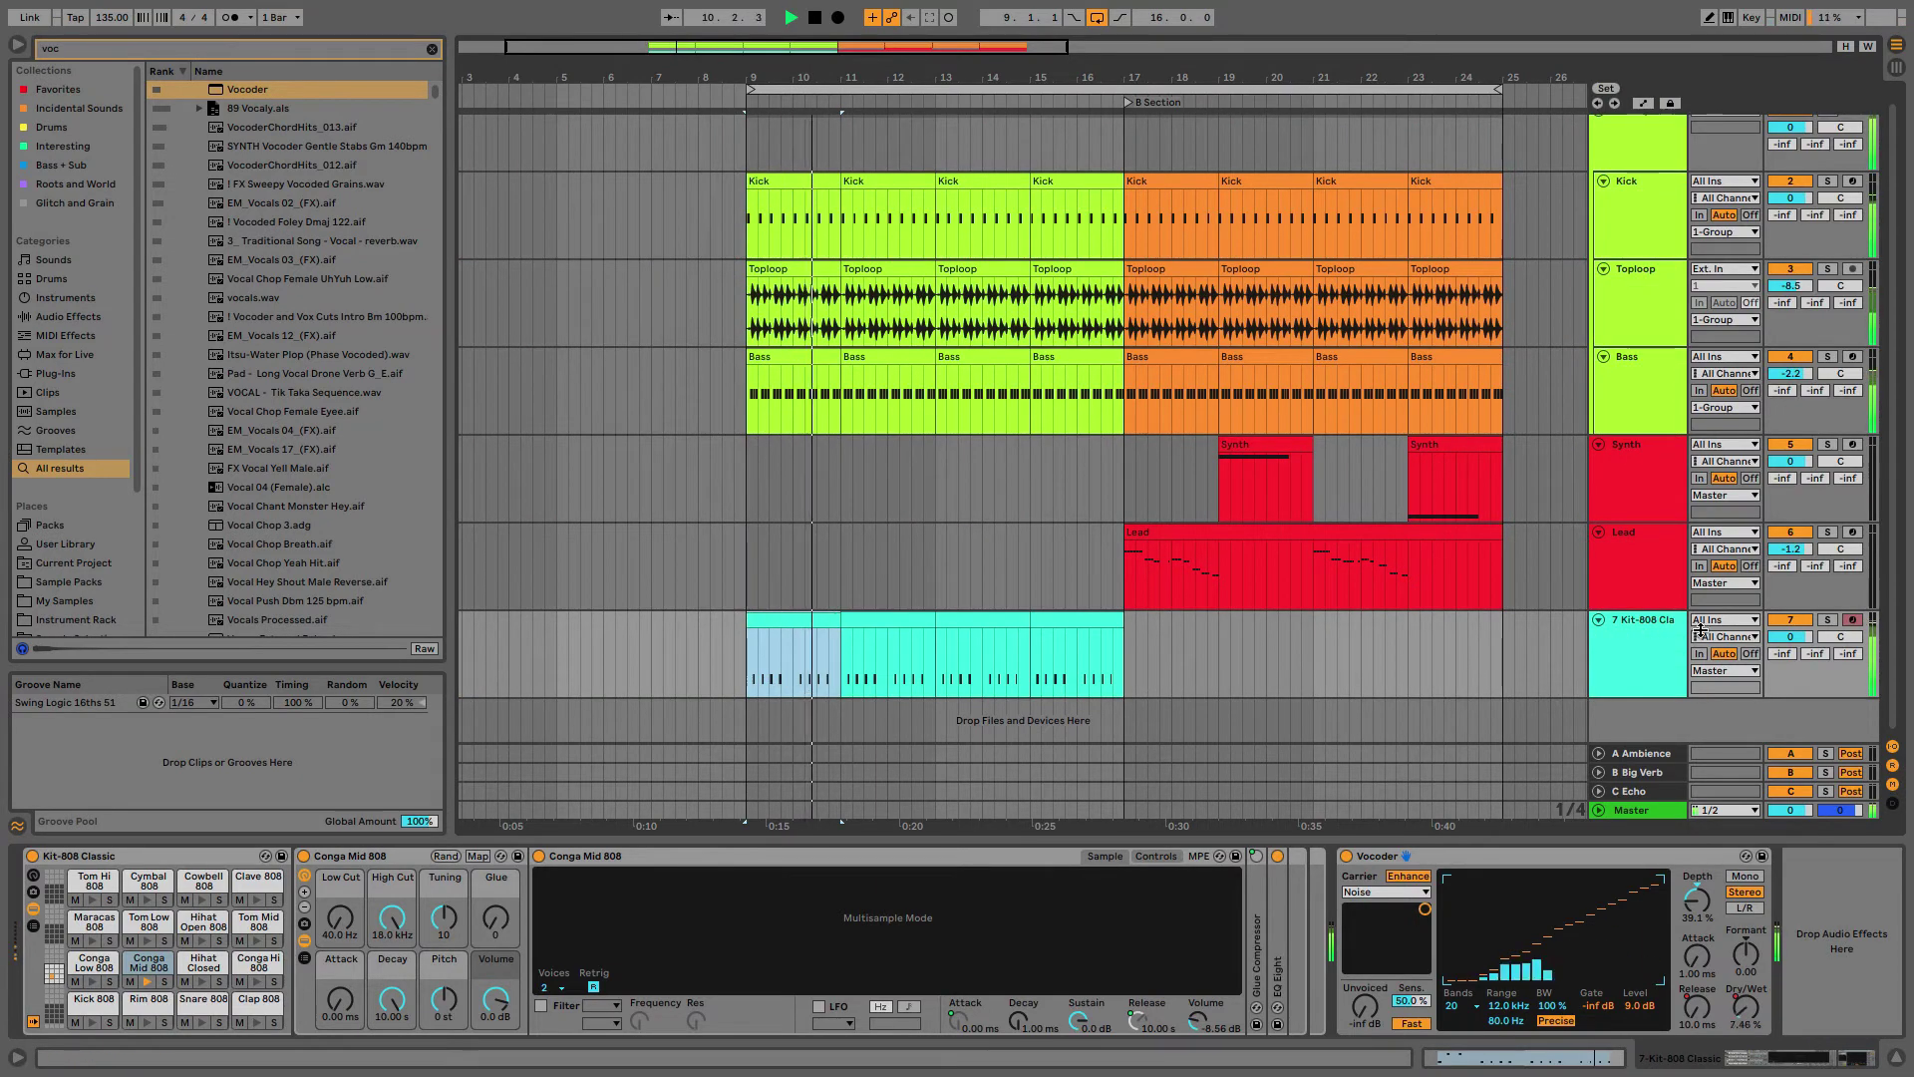
# Step: Raise the Kit-808 Classic track volume to 1.9 dB during playback
pyautogui.moveTo(1784, 648); pyautogui.dragTo(1783, 644)
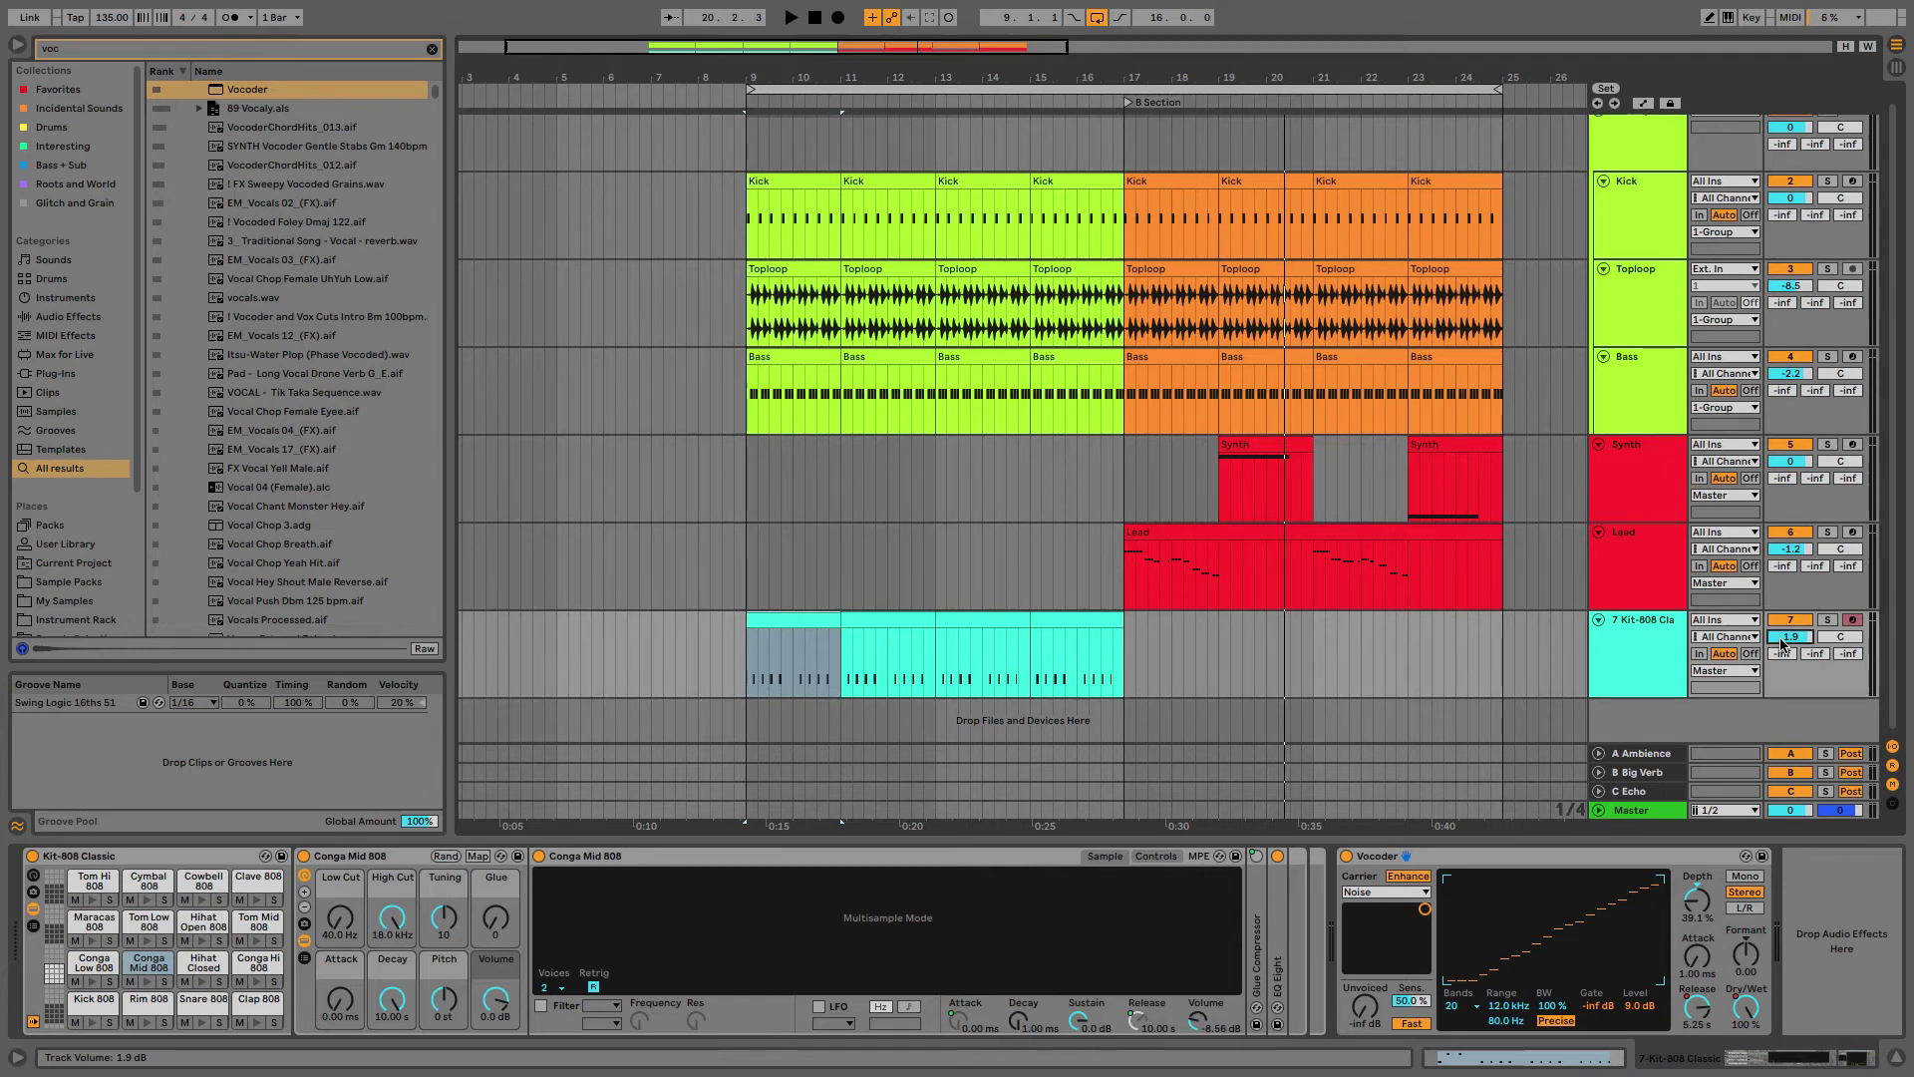
# Step: Delete the Kit-808 track and load Spectral Resonator on the Master, mixed nearly dry
pyautogui.click(1647, 641)
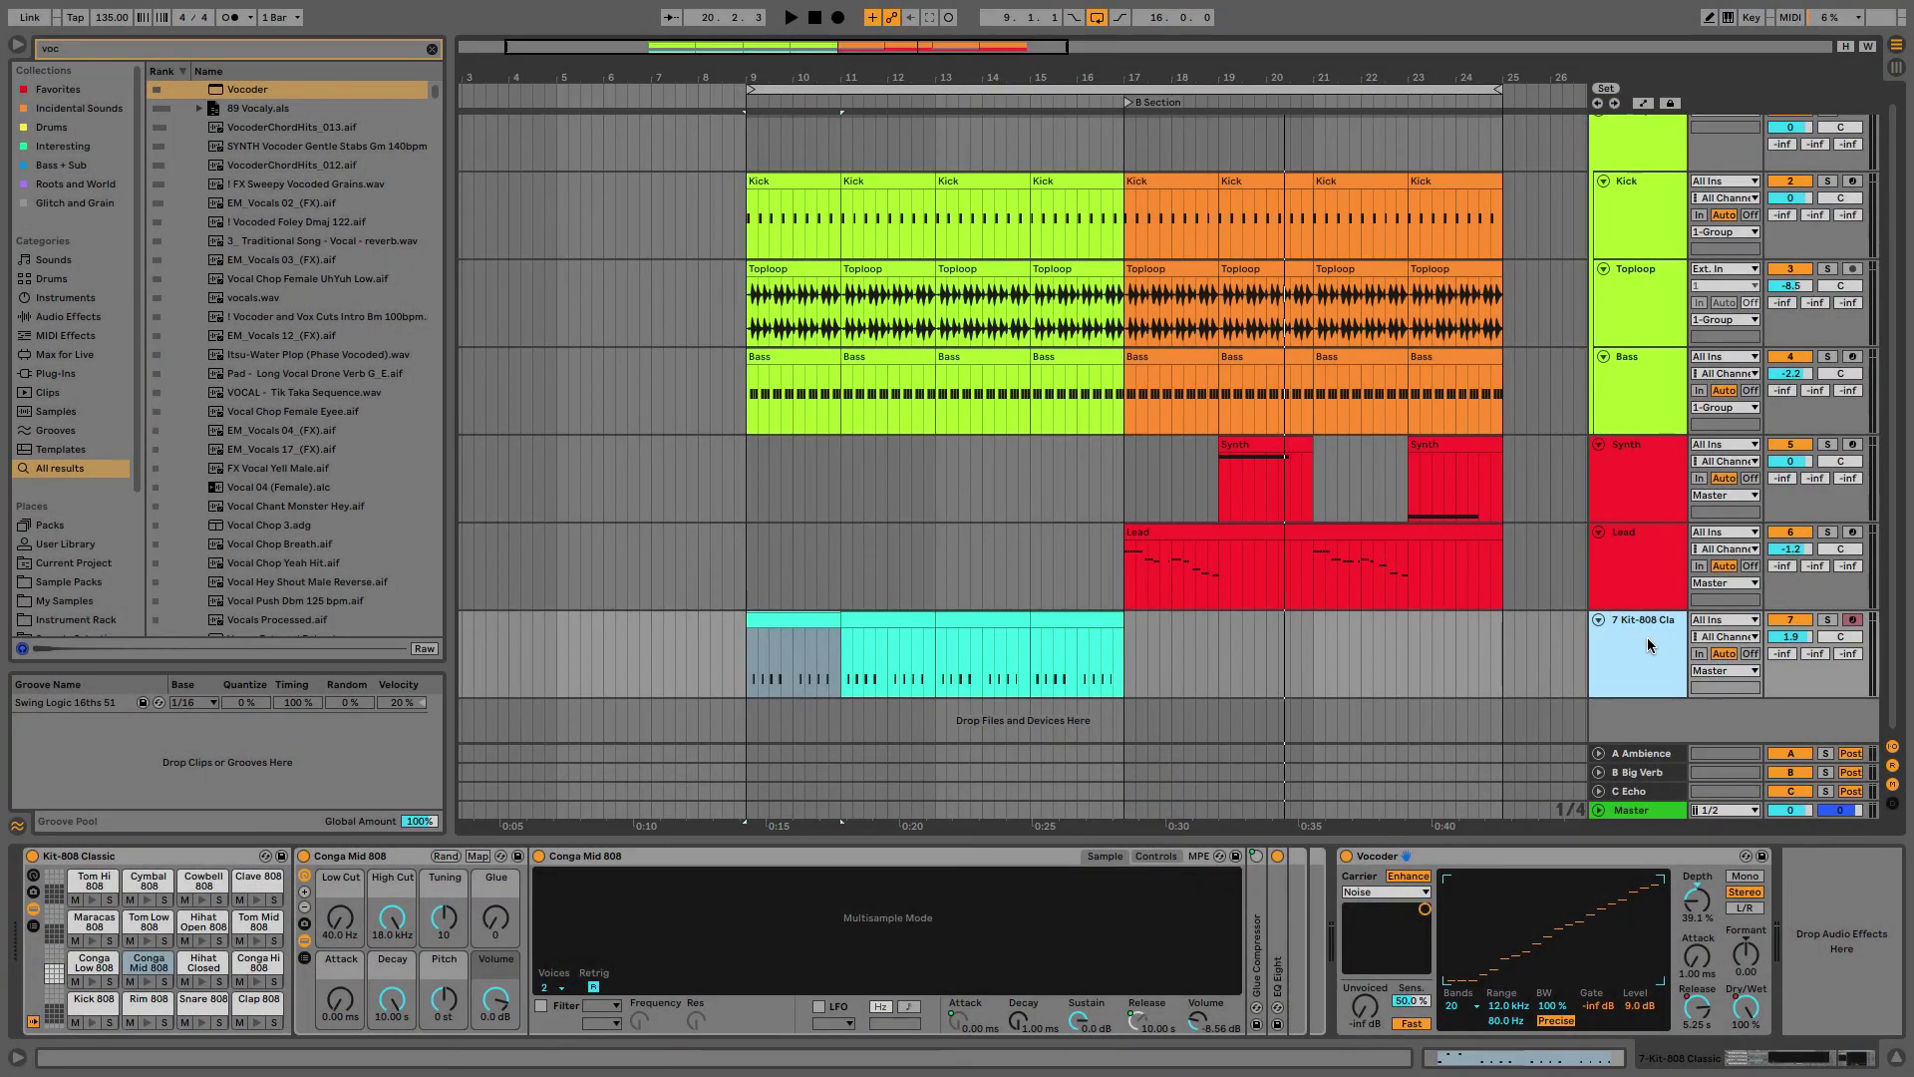
pyautogui.press('Delete')
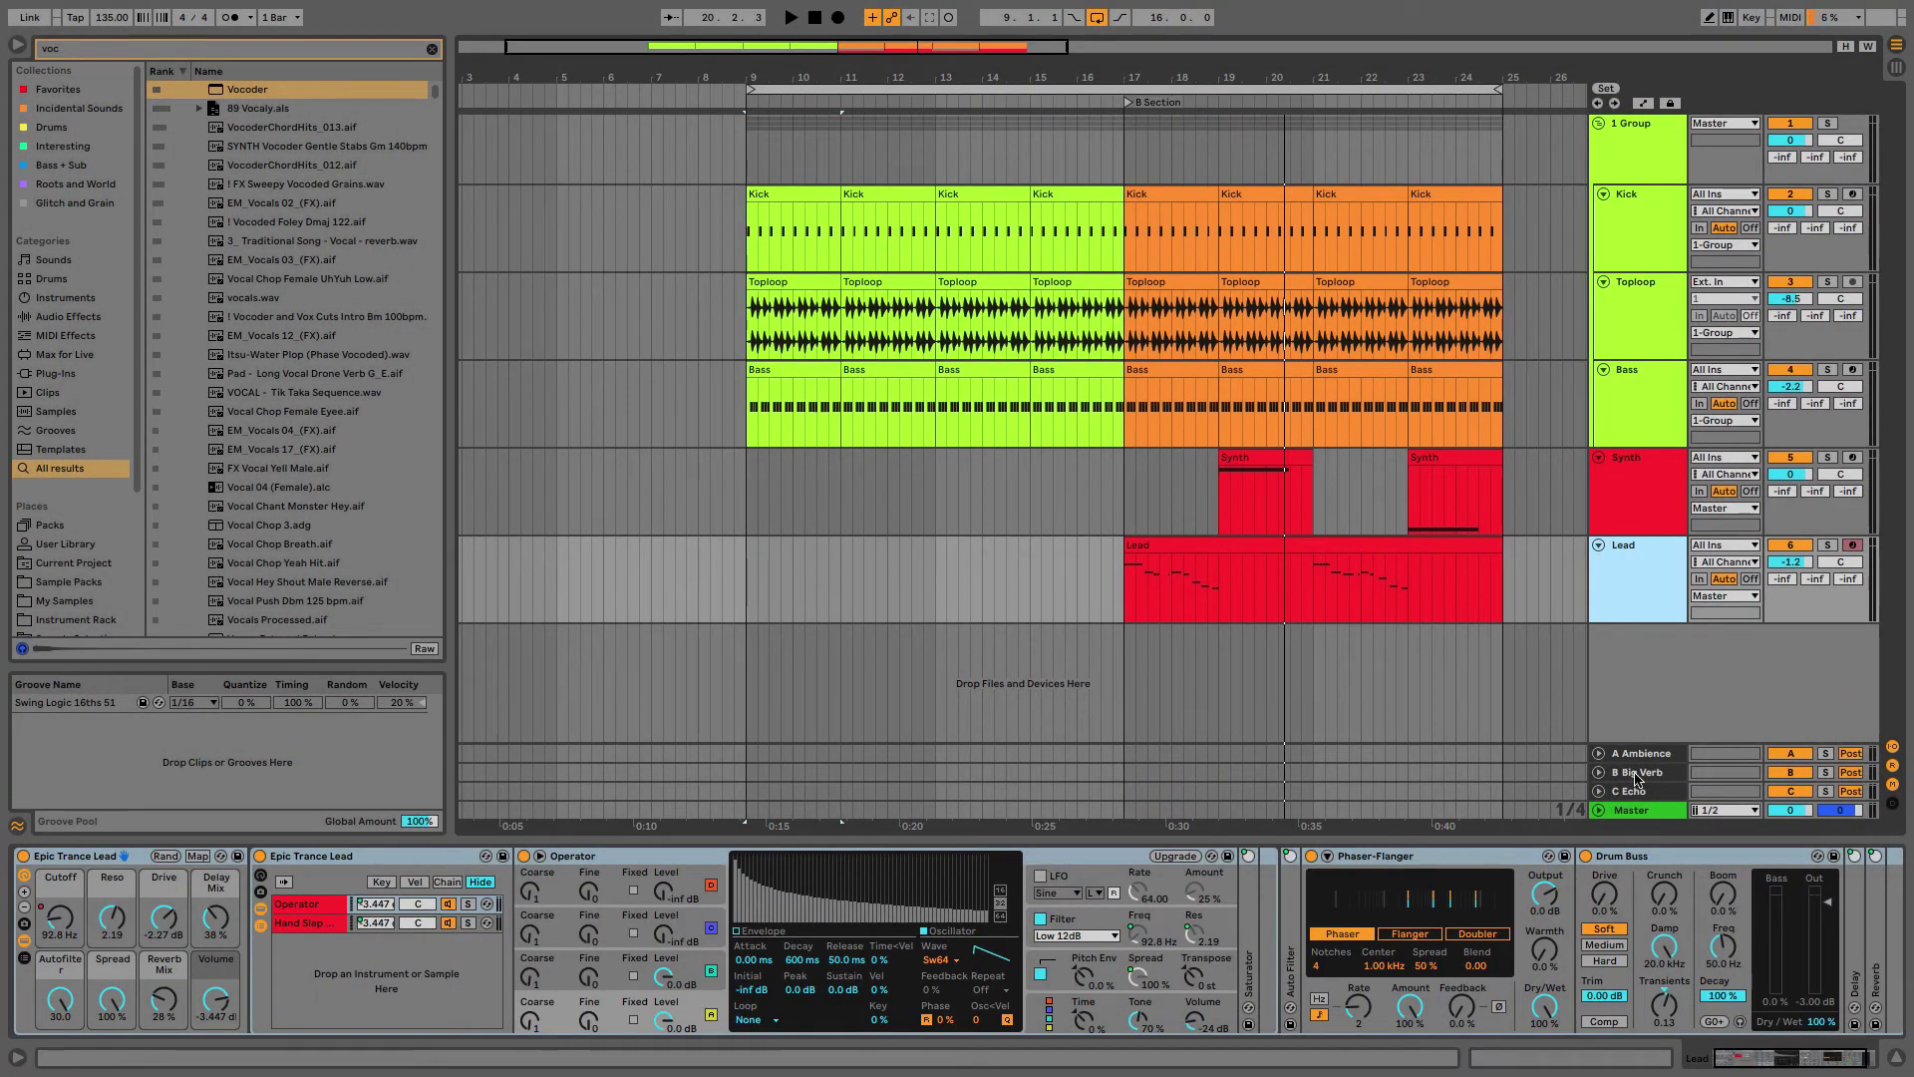
pyautogui.click(1647, 809)
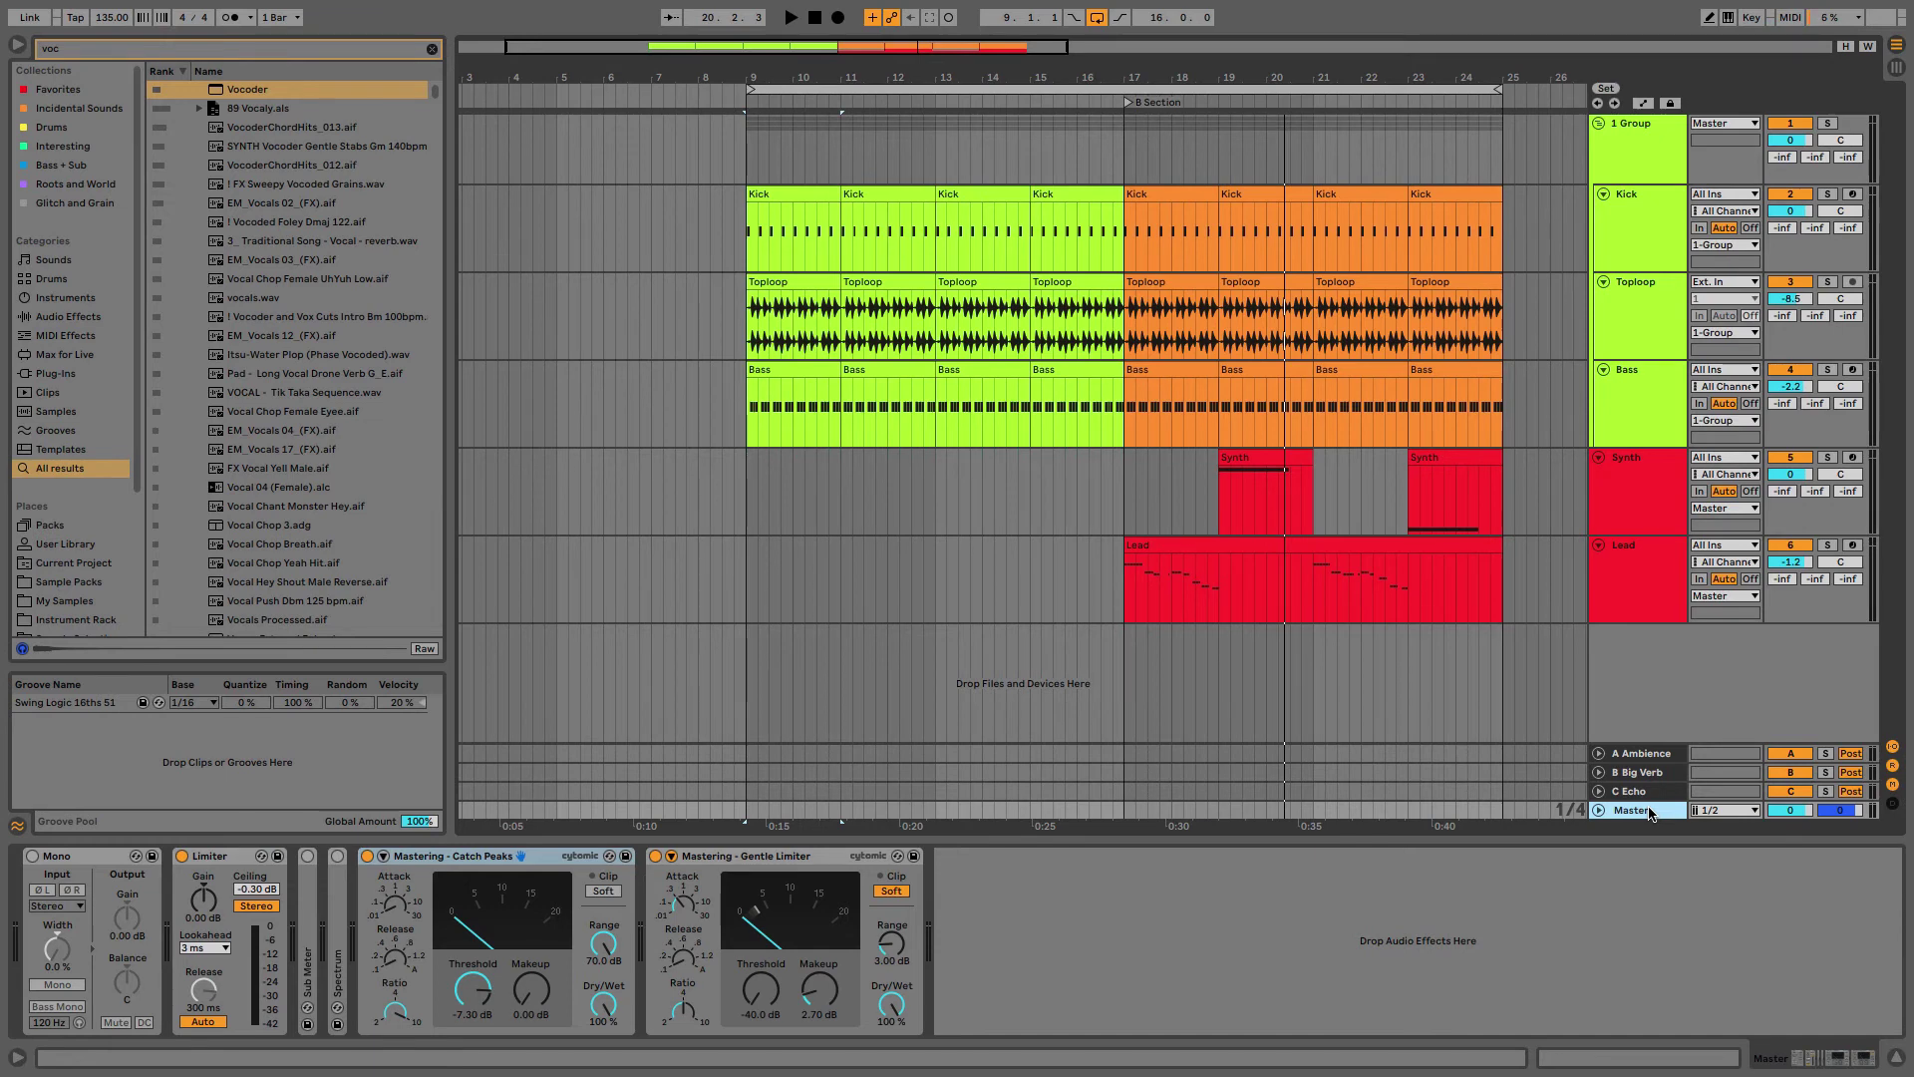
pyautogui.hotkey('ctrl', 'f')
pyautogui.write('spec')
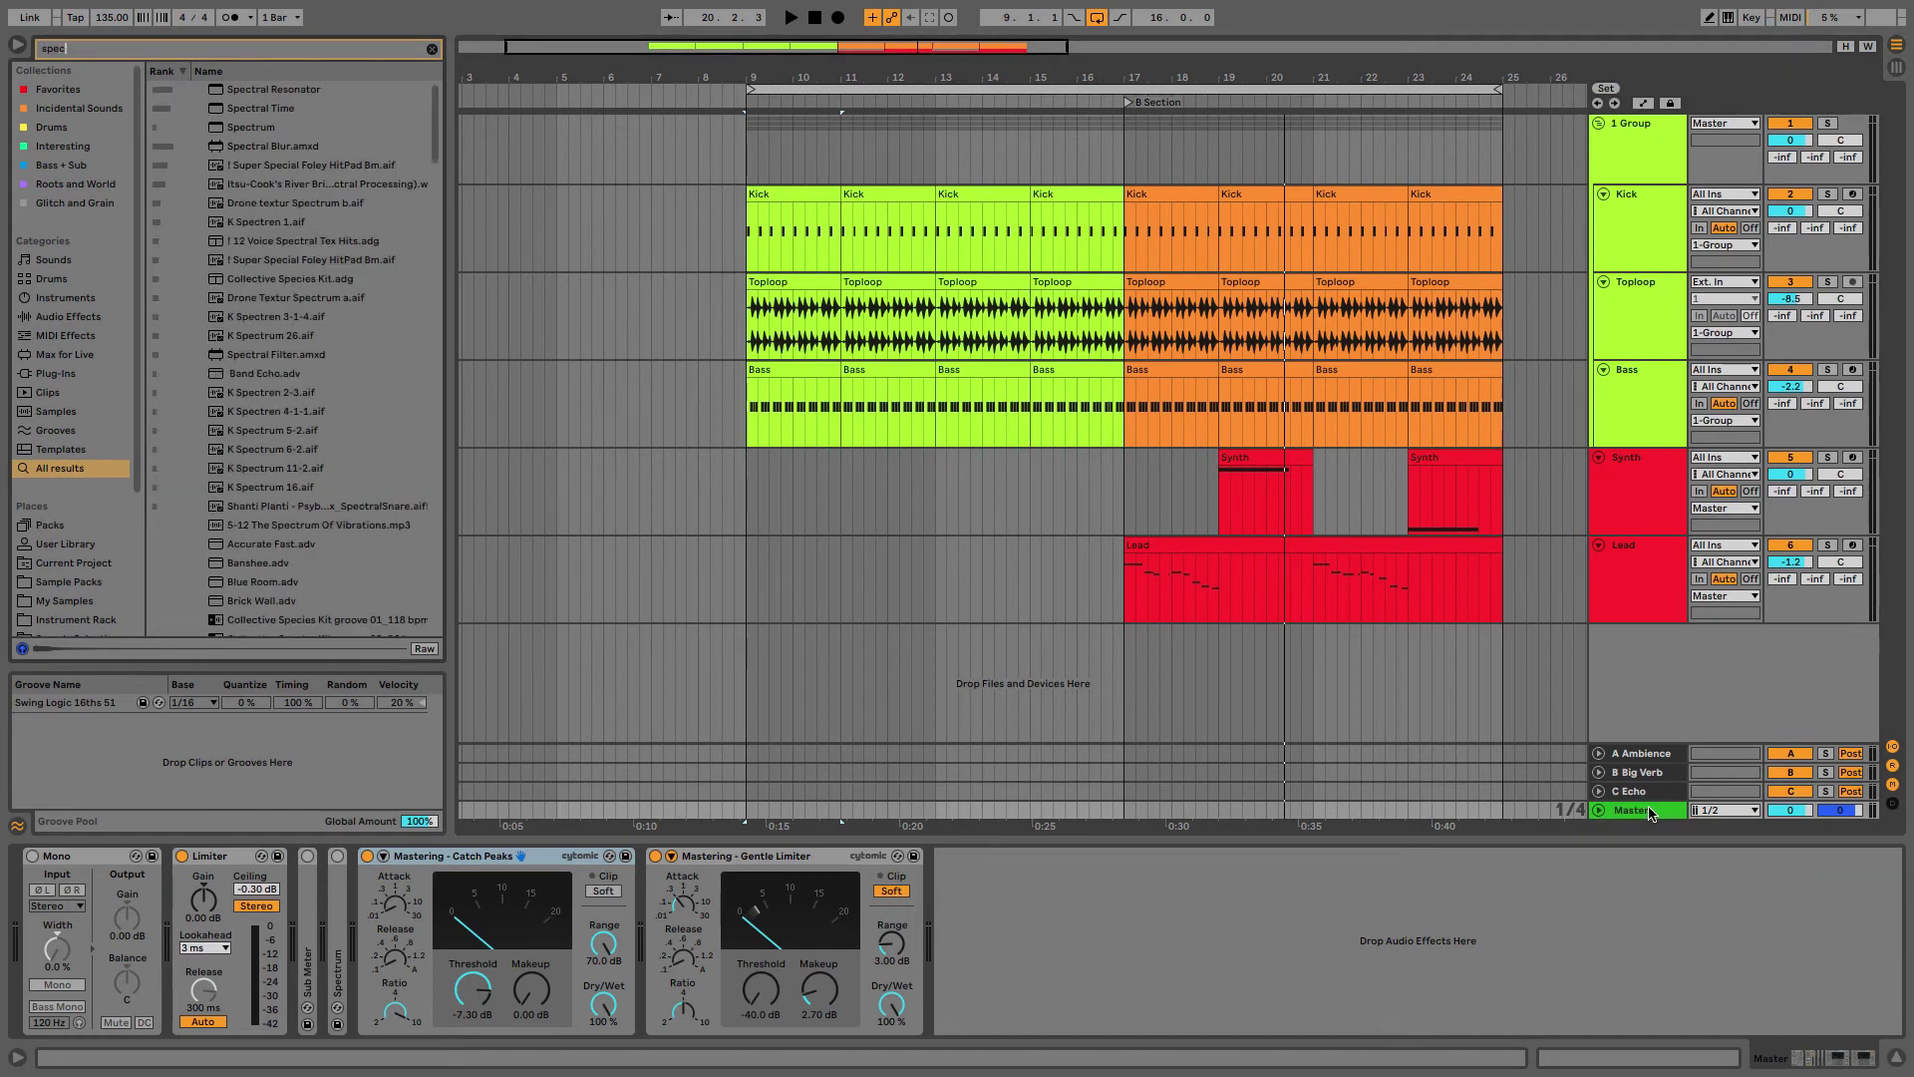
pyautogui.press('Down')
pyautogui.press('Return')
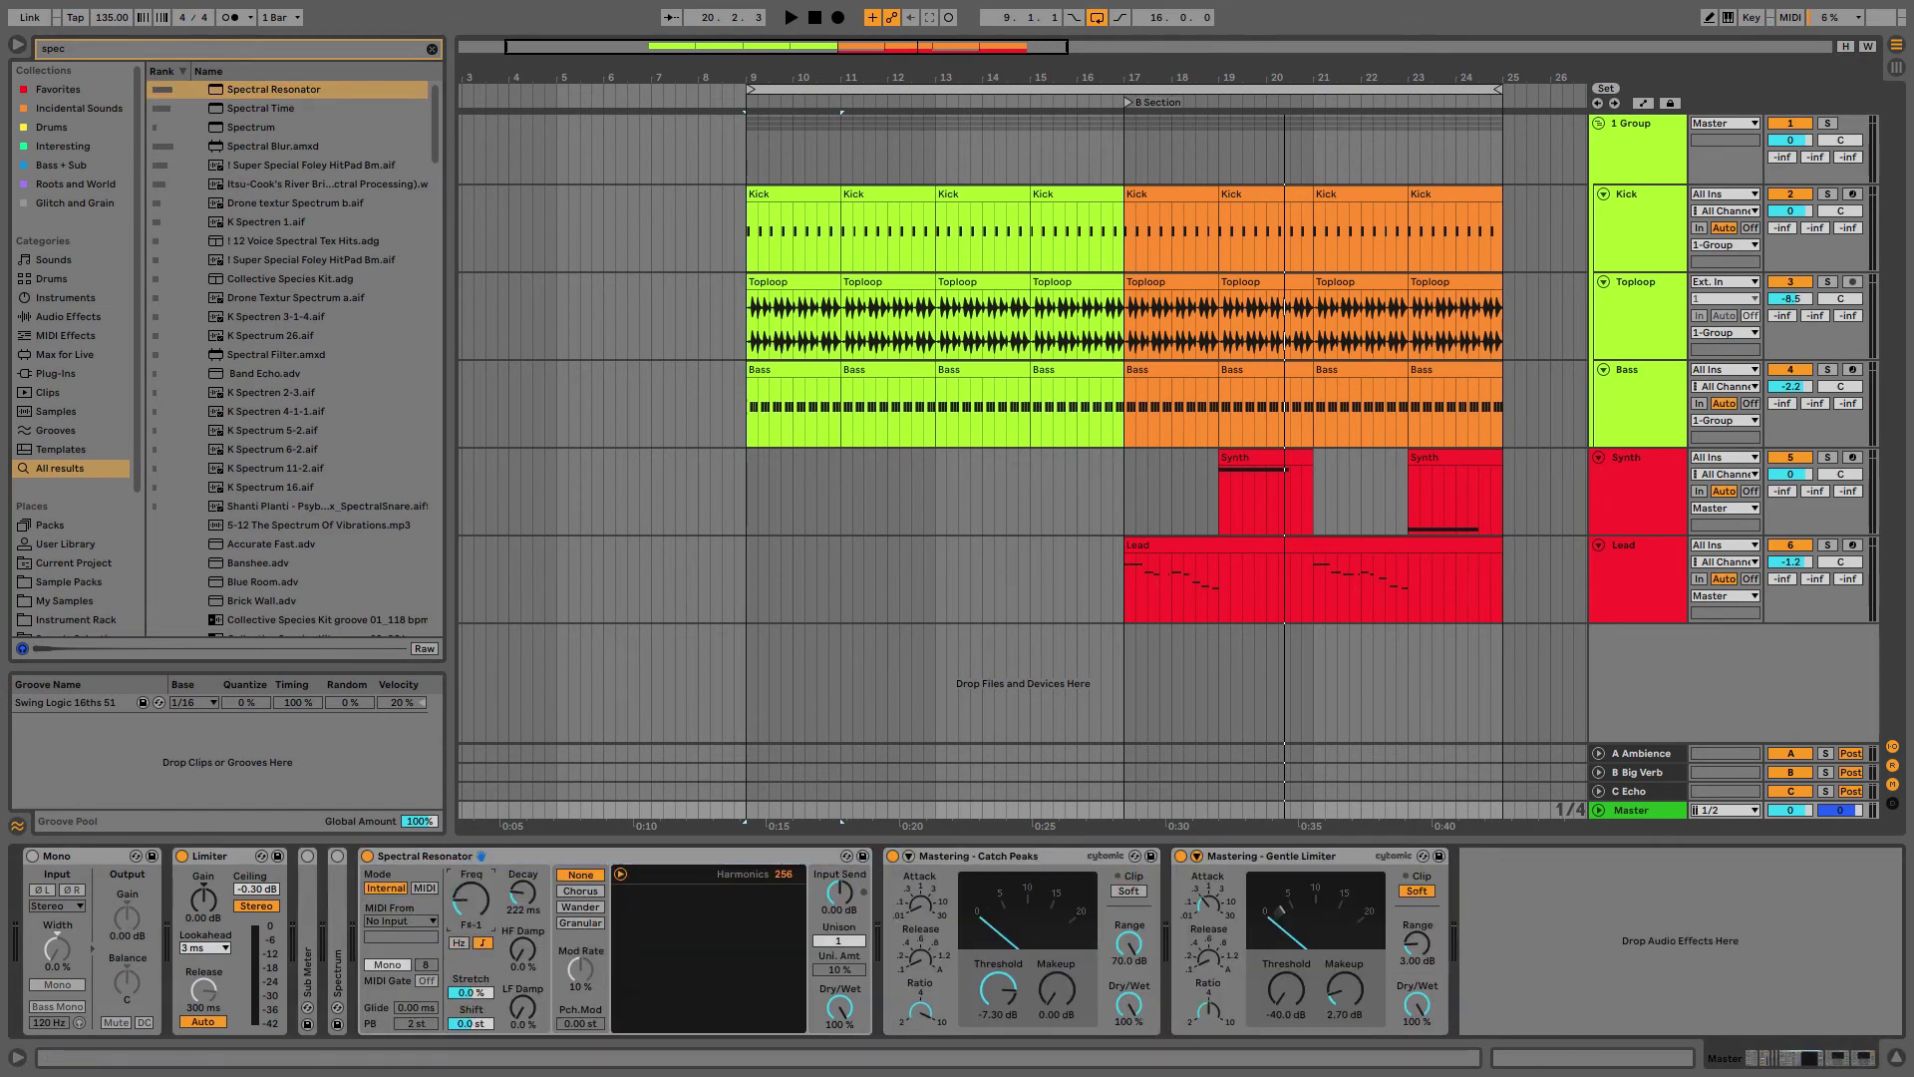
pyautogui.moveTo(840, 1005); pyautogui.dragTo(840, 1072)
# Step: Automate the resonator Dry/Wet to swell in from 0% at bar 15, back to 0 after bar 17
pyautogui.press('a')
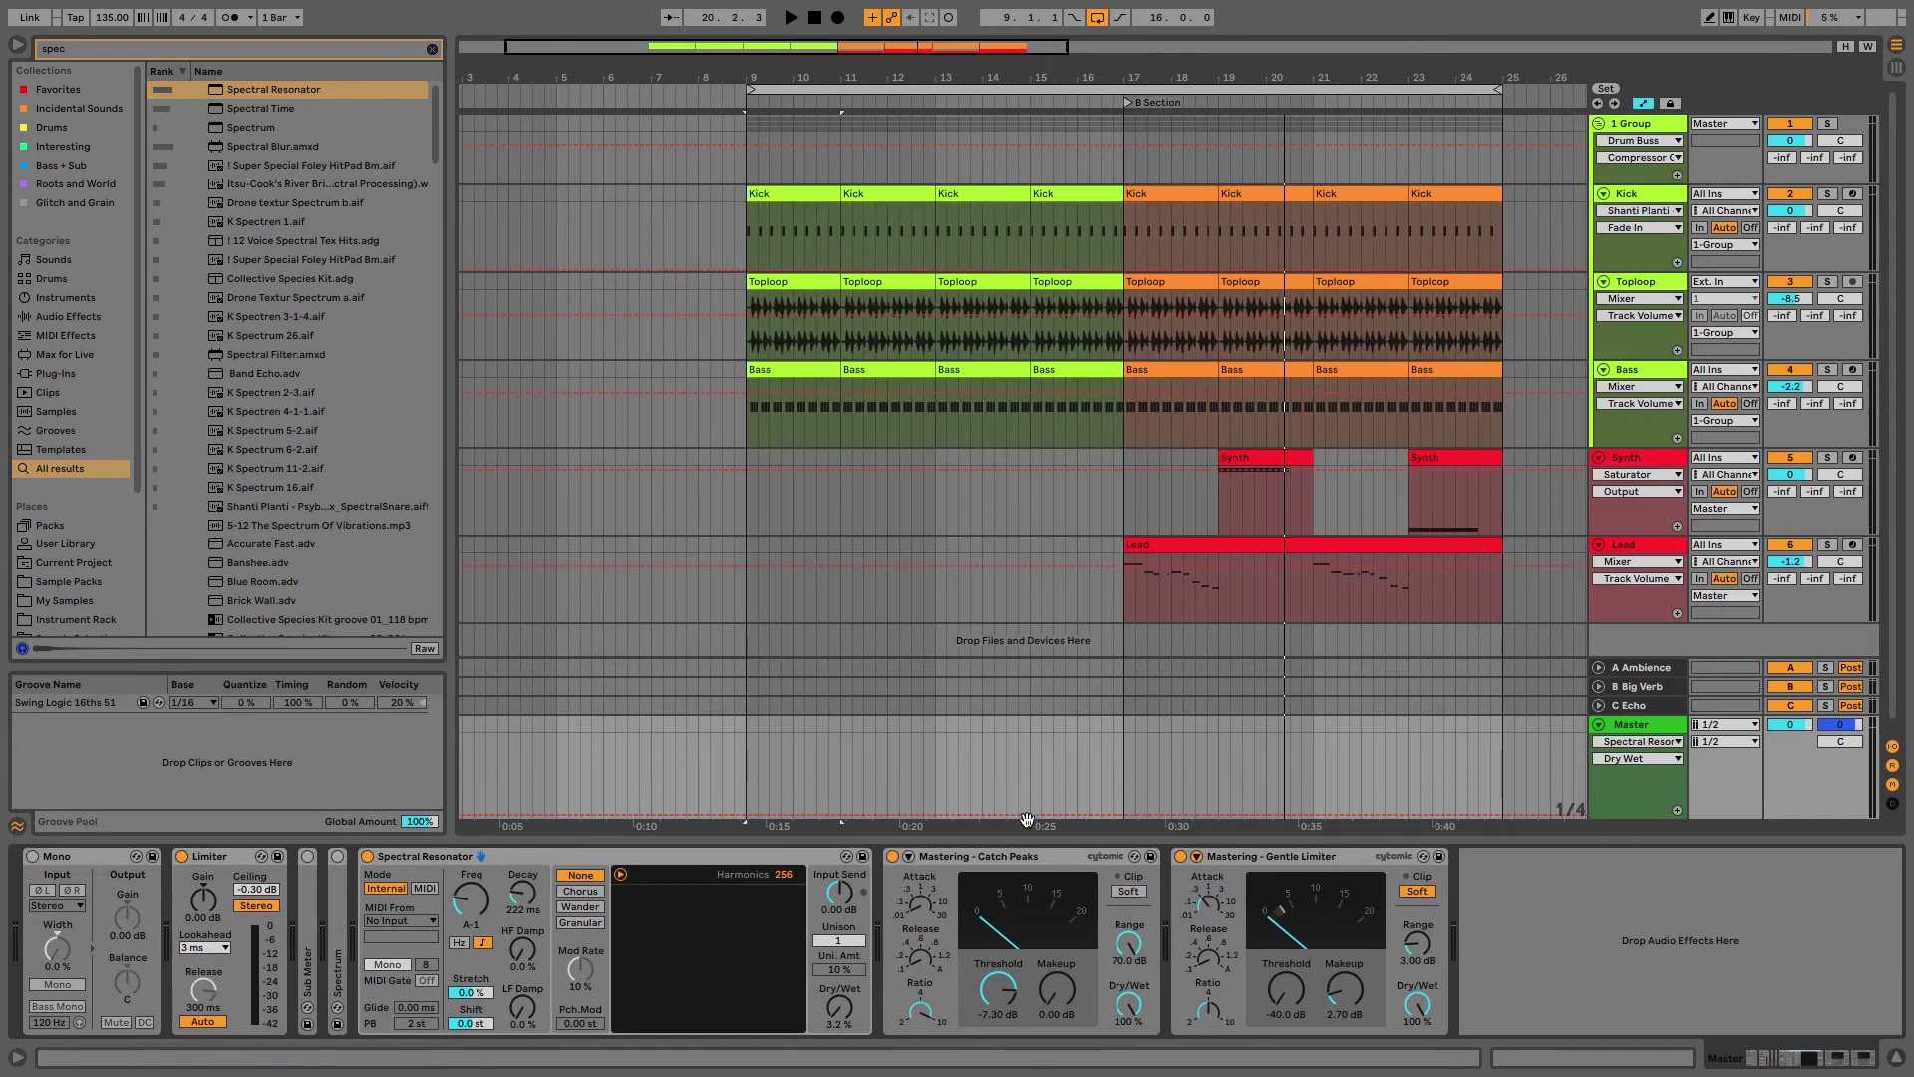
pyautogui.moveTo(1033, 815); pyautogui.dragTo(1095, 735)
pyautogui.click(1031, 752)
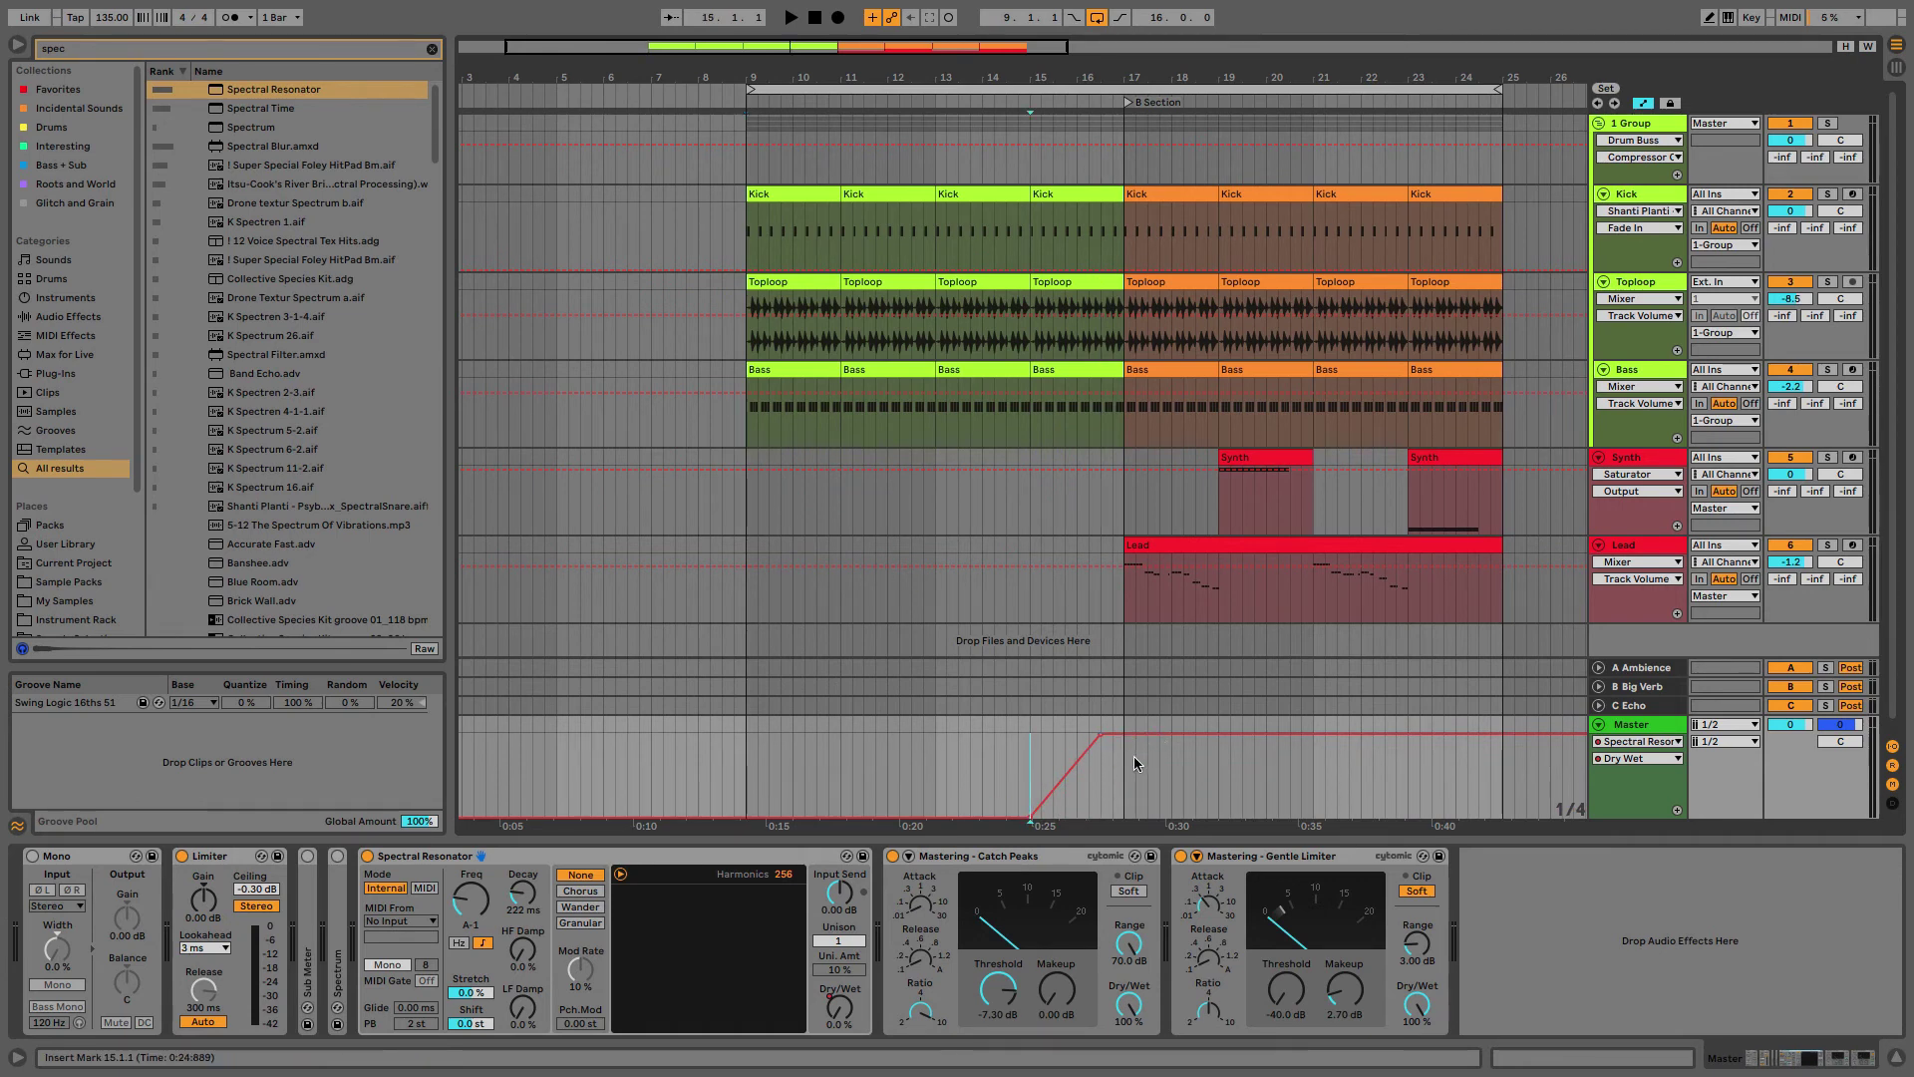
pyautogui.press('b')
pyautogui.click(1134, 810)
pyautogui.press('b')
pyautogui.click(1136, 734)
# Step: Lengthen the Spectral Resonator Decay while playing back the transition from bar 13
pyautogui.press('space')
pyautogui.click(521, 892)
pyautogui.moveTo(522, 892); pyautogui.dragTo(471, 909)
# Step: Draw a Spectral Resonator Decay automation ramp rising from 145 ms toward bar 17
pyautogui.click(522, 894)
pyautogui.click(1017, 790)
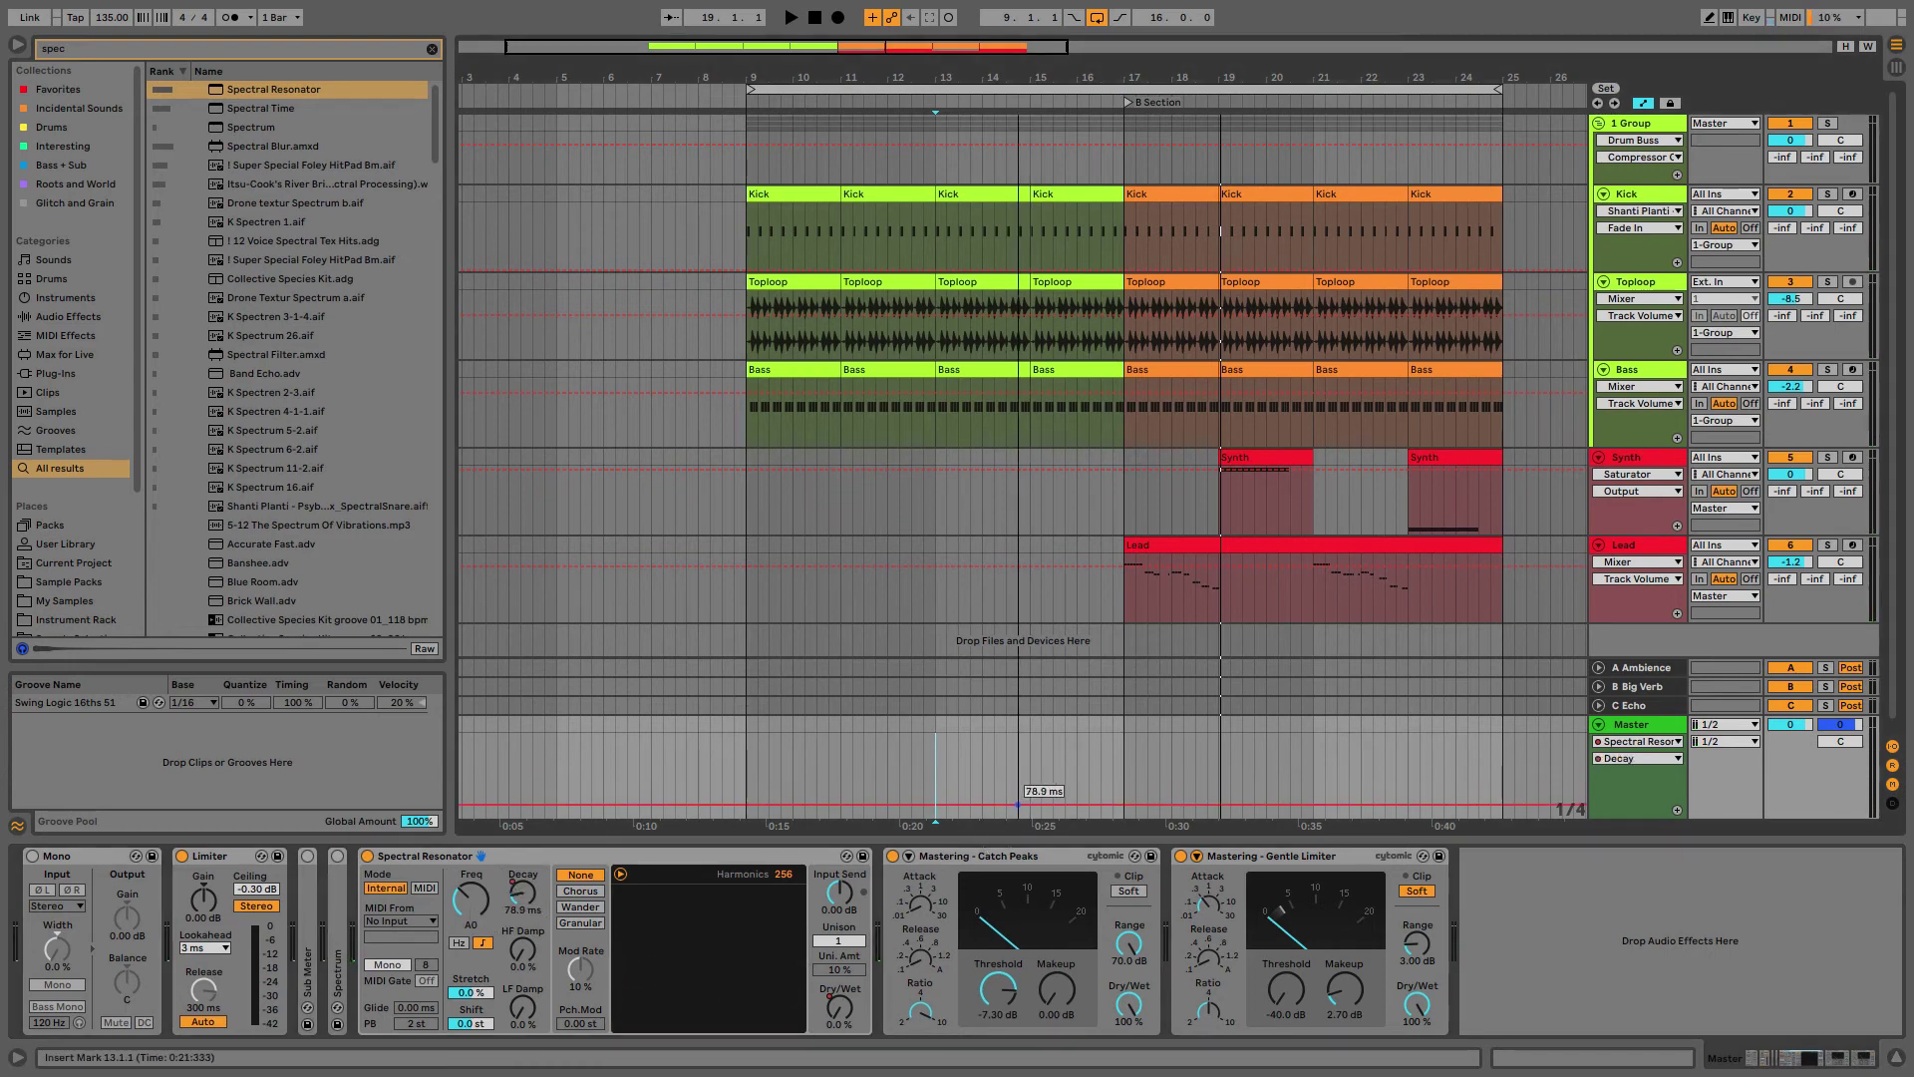
pyautogui.moveTo(1017, 790); pyautogui.dragTo(1124, 773)
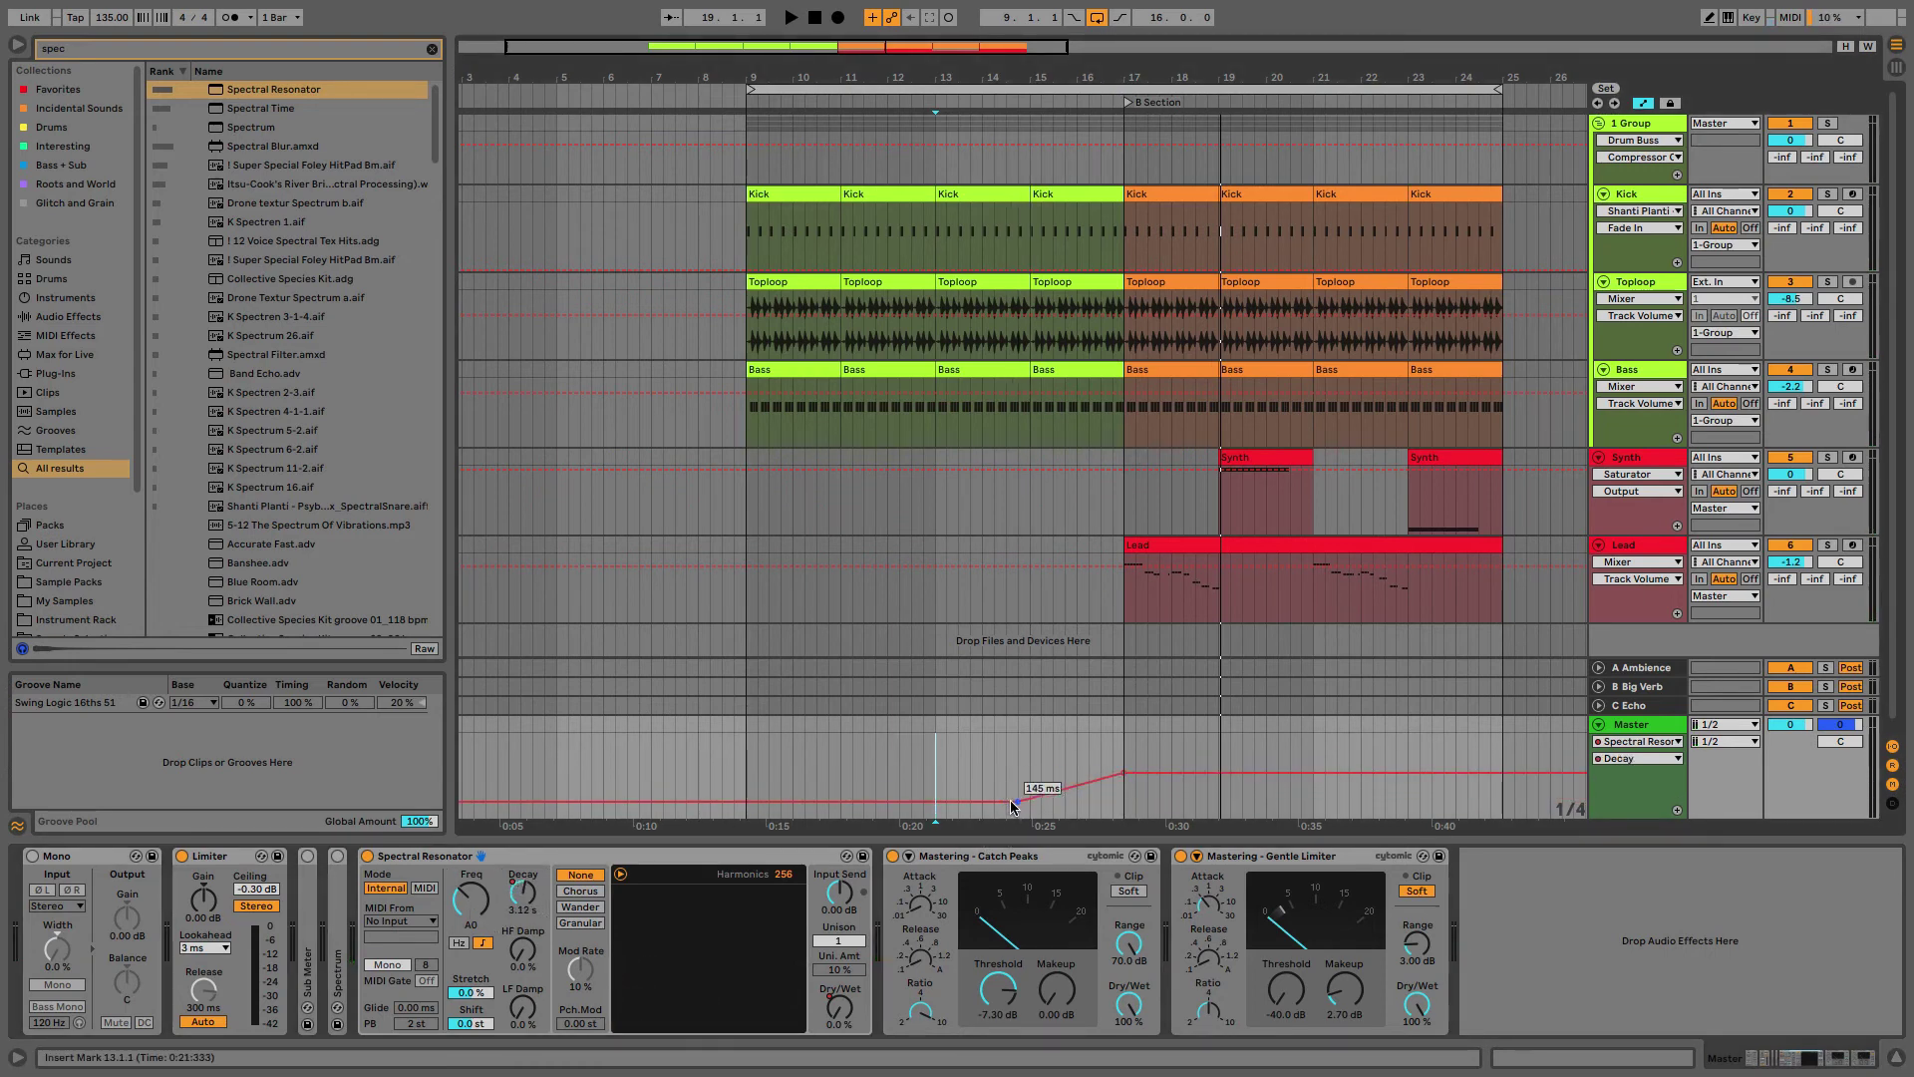
pyautogui.moveTo(1015, 801); pyautogui.dragTo(1122, 768)
# Step: Switch the resonator to Chorus, set LF Damp to about 34 %, and lower Input Send to -6.00 dB while playing from bar 13
pyautogui.click(593, 890)
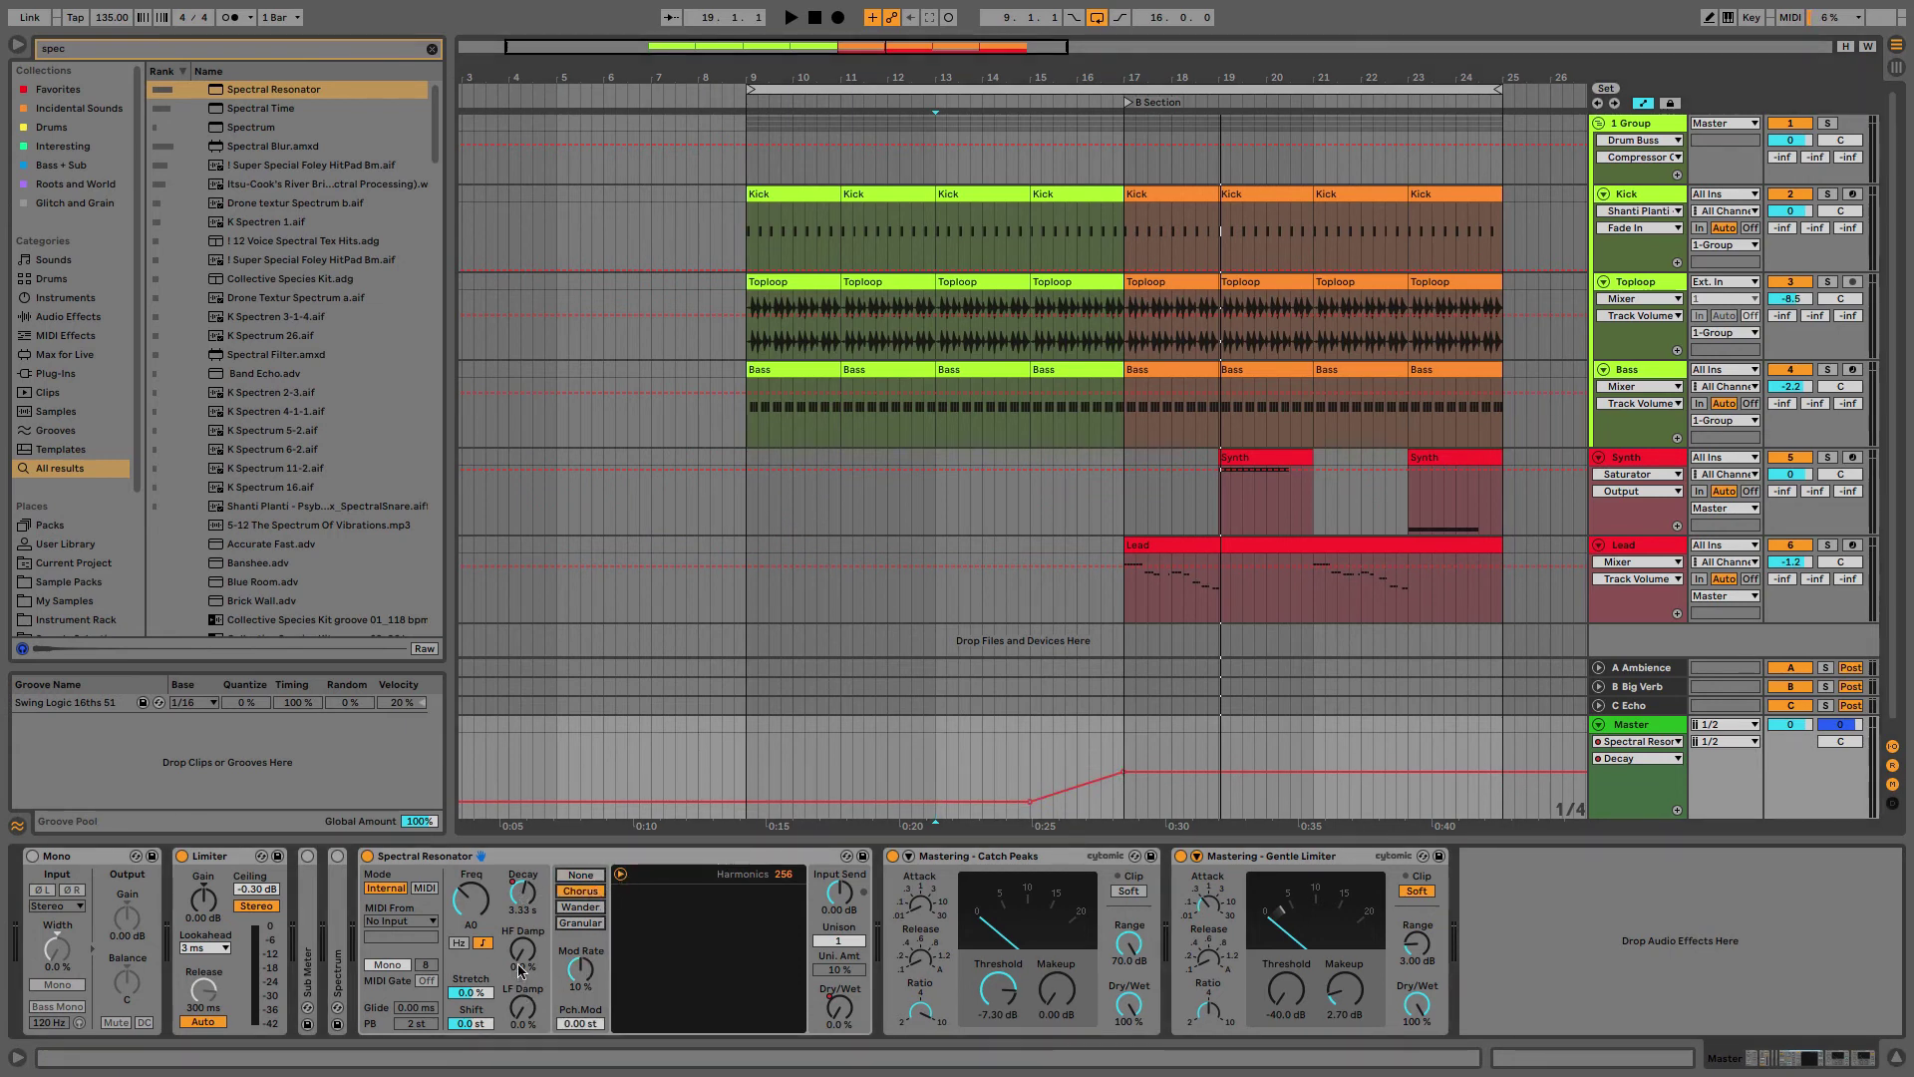
pyautogui.moveTo(525, 1034); pyautogui.dragTo(525, 1005)
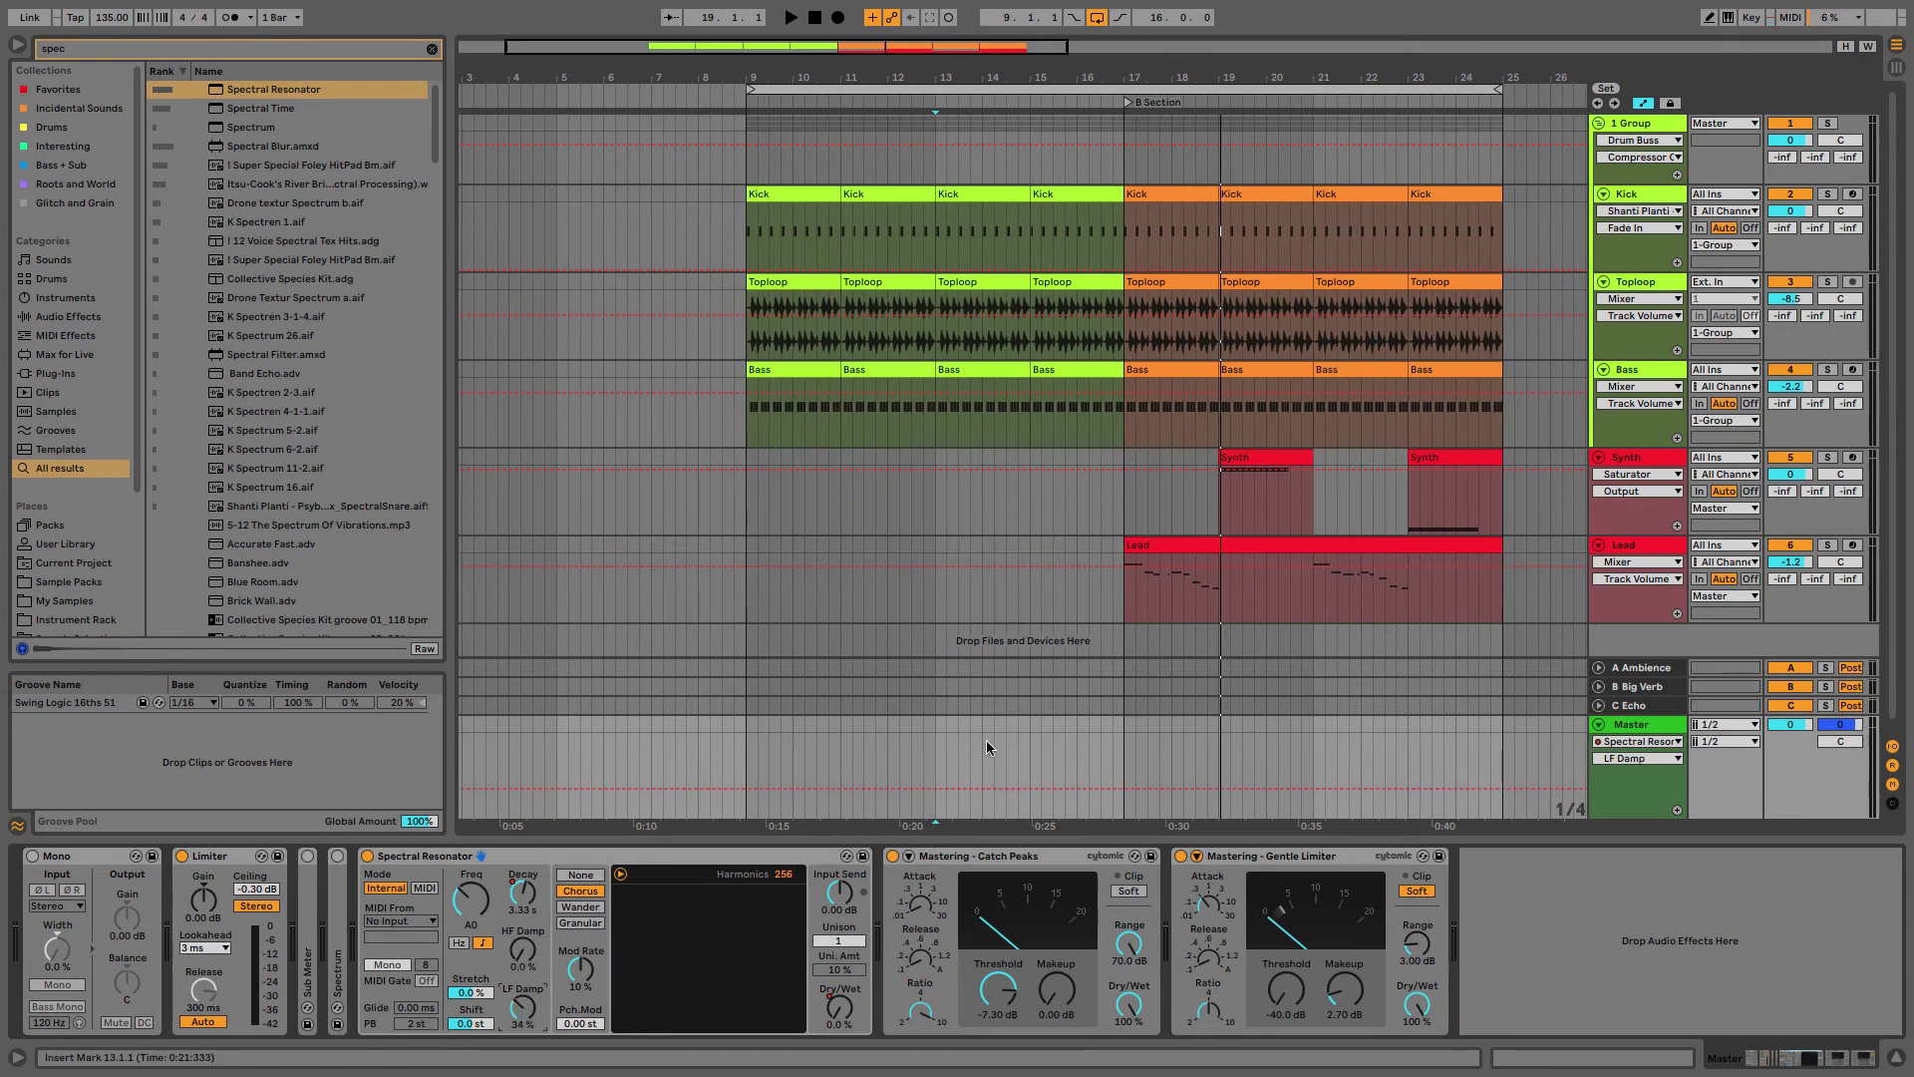
pyautogui.click(936, 721)
pyautogui.press('space')
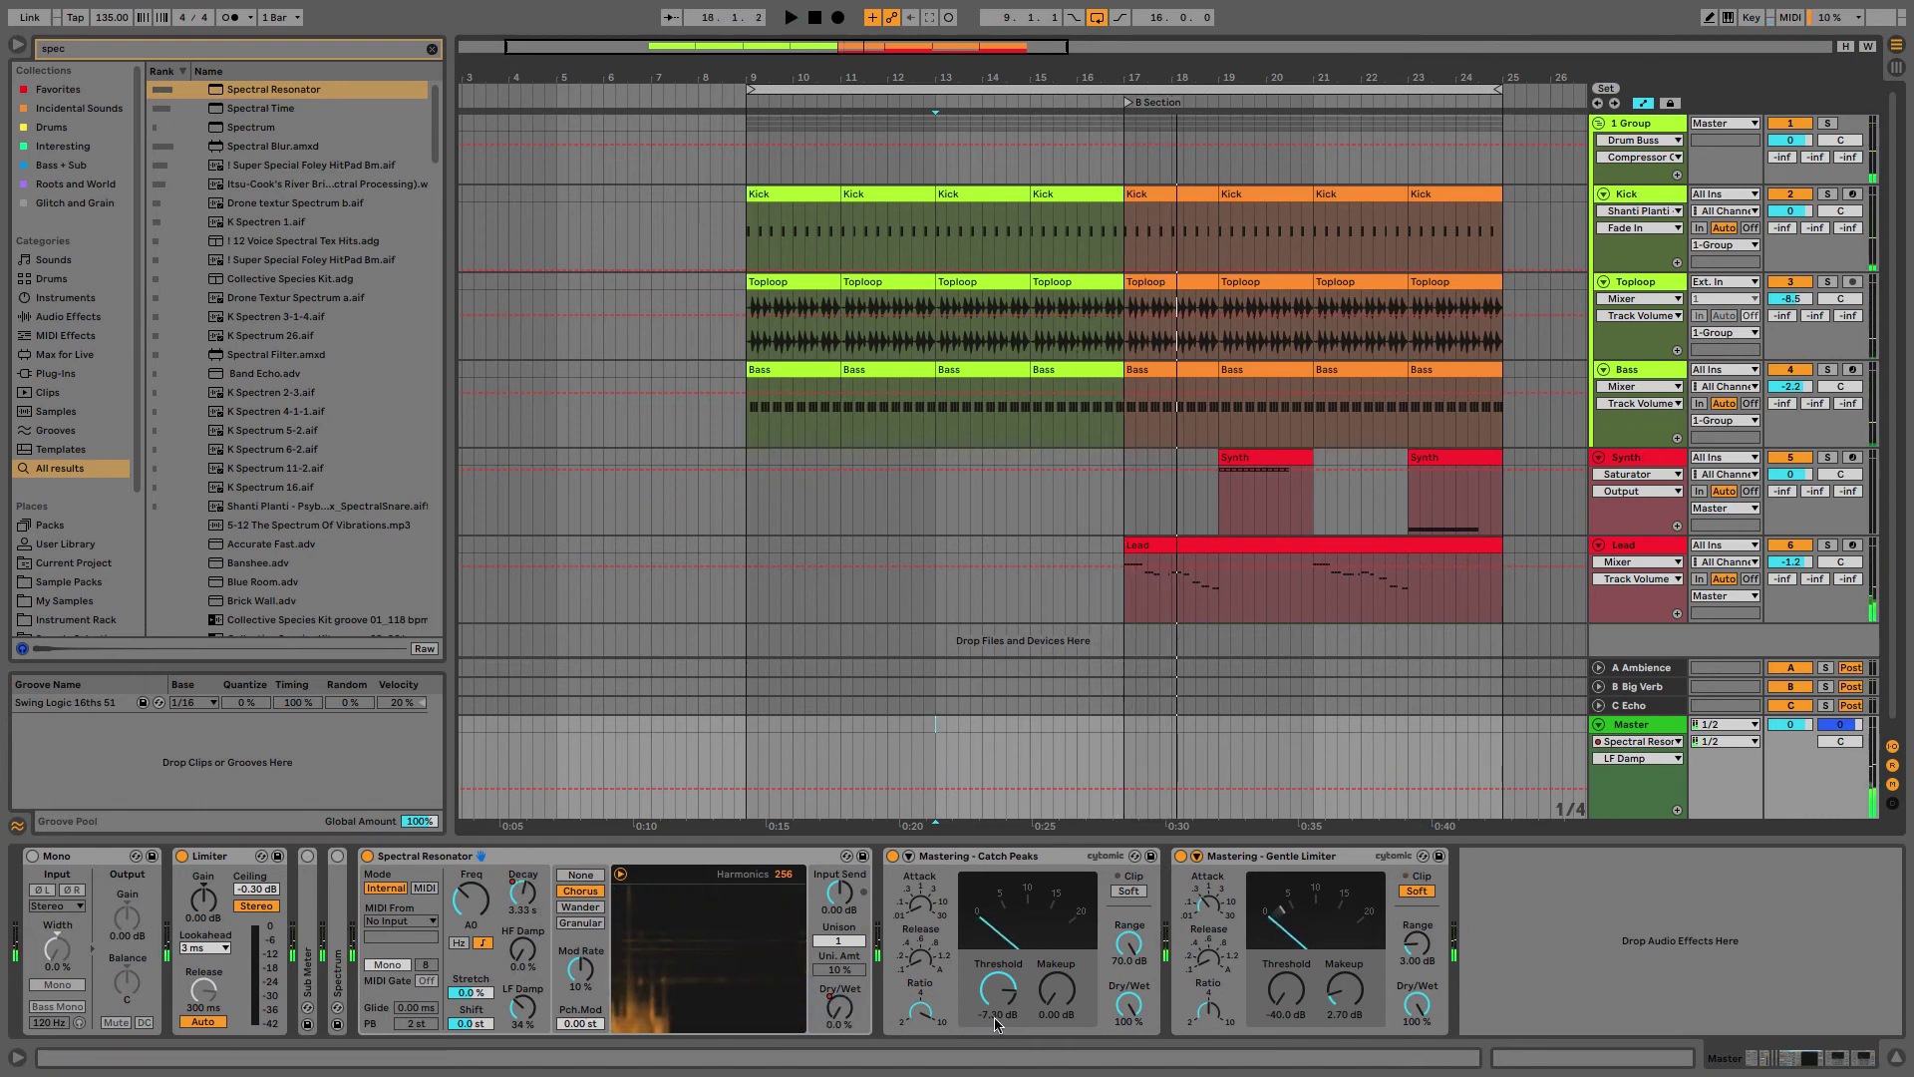
pyautogui.moveTo(839, 894); pyautogui.dragTo(839, 922)
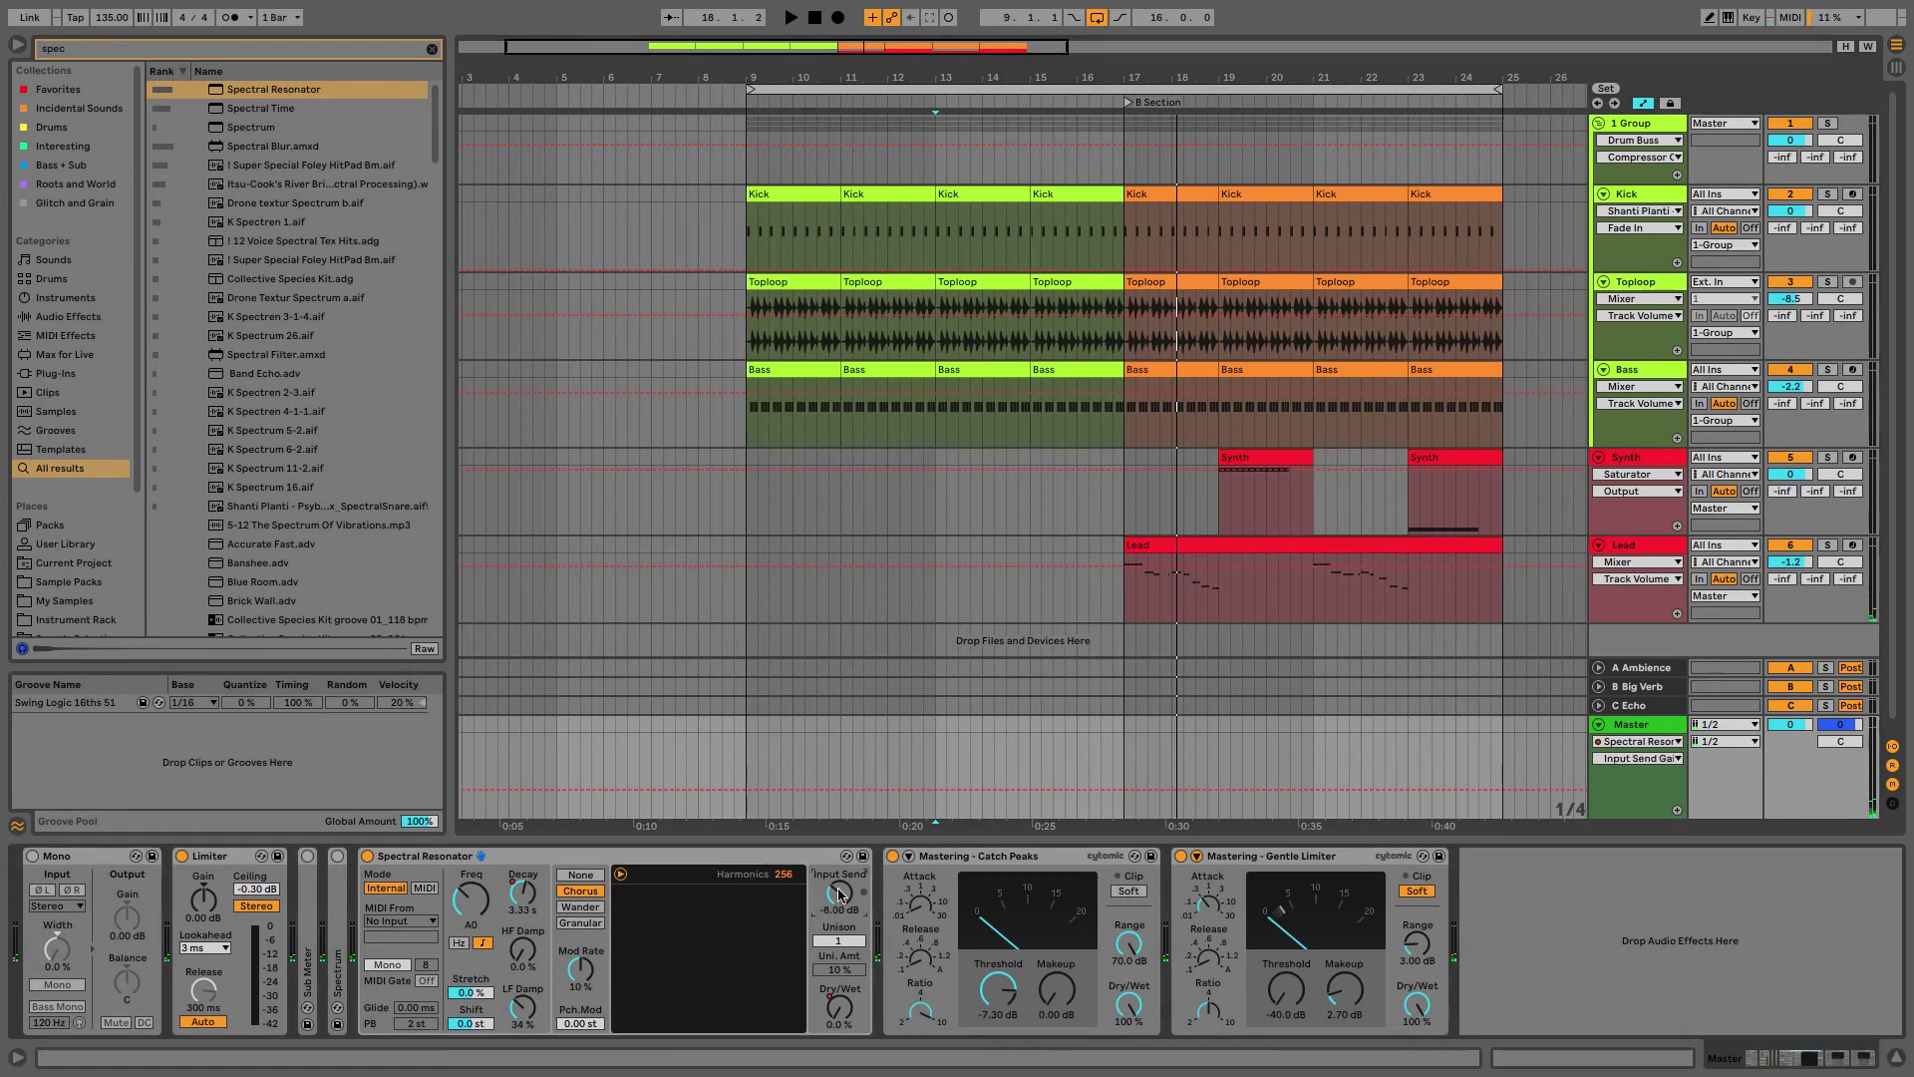
pyautogui.click(561, 859)
# Step: Search 'de' and load a Delay onto the Master, placed right after Spectral Resonator
pyautogui.hotkey('ctrl', 'f')
pyautogui.write('de')
pyautogui.press('Return')
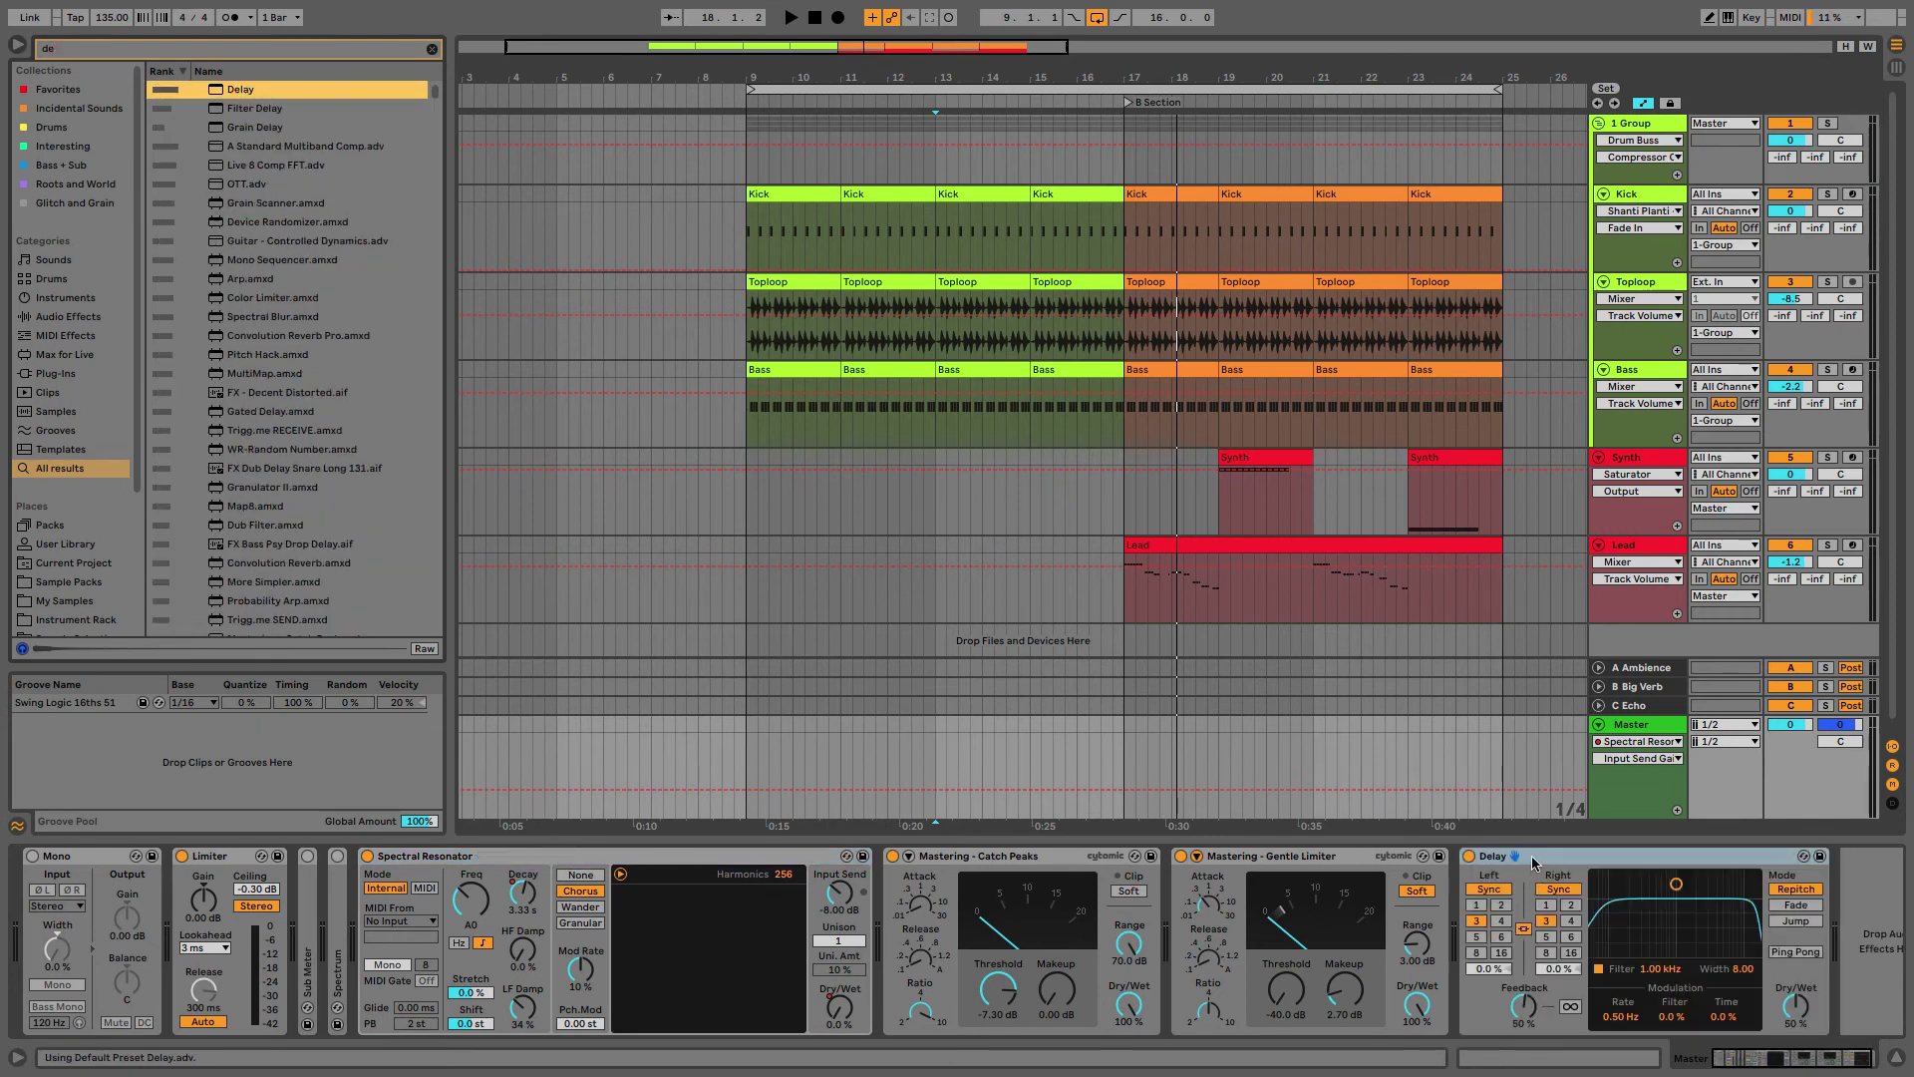
pyautogui.moveTo(1534, 864); pyautogui.dragTo(888, 879)
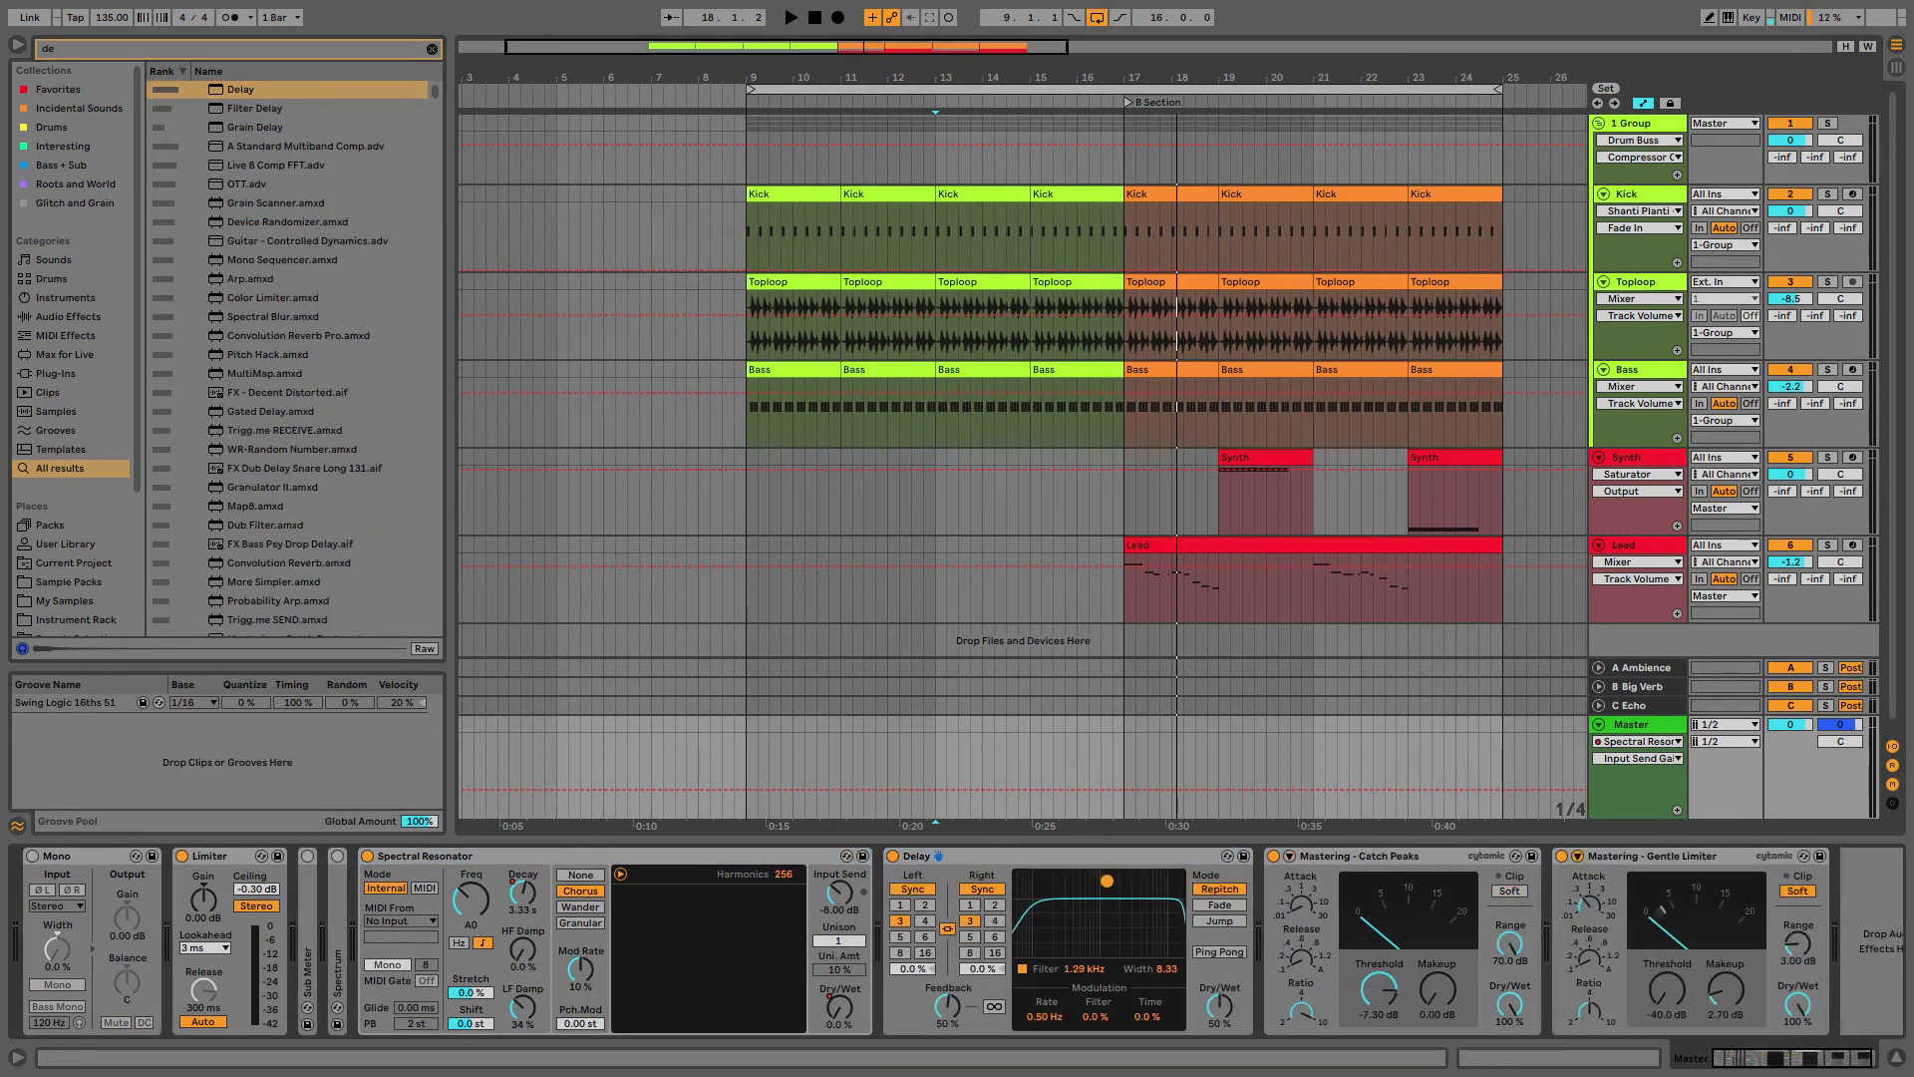
# Step: Set the Delay filter to 3.74 kHz and automate Dry/Wet from dry to 81 % near bar 17, playing from bar 15
pyautogui.moveTo(1100, 883); pyautogui.dragTo(1134, 927)
pyautogui.moveTo(1219, 1005); pyautogui.dragTo(1220, 1056)
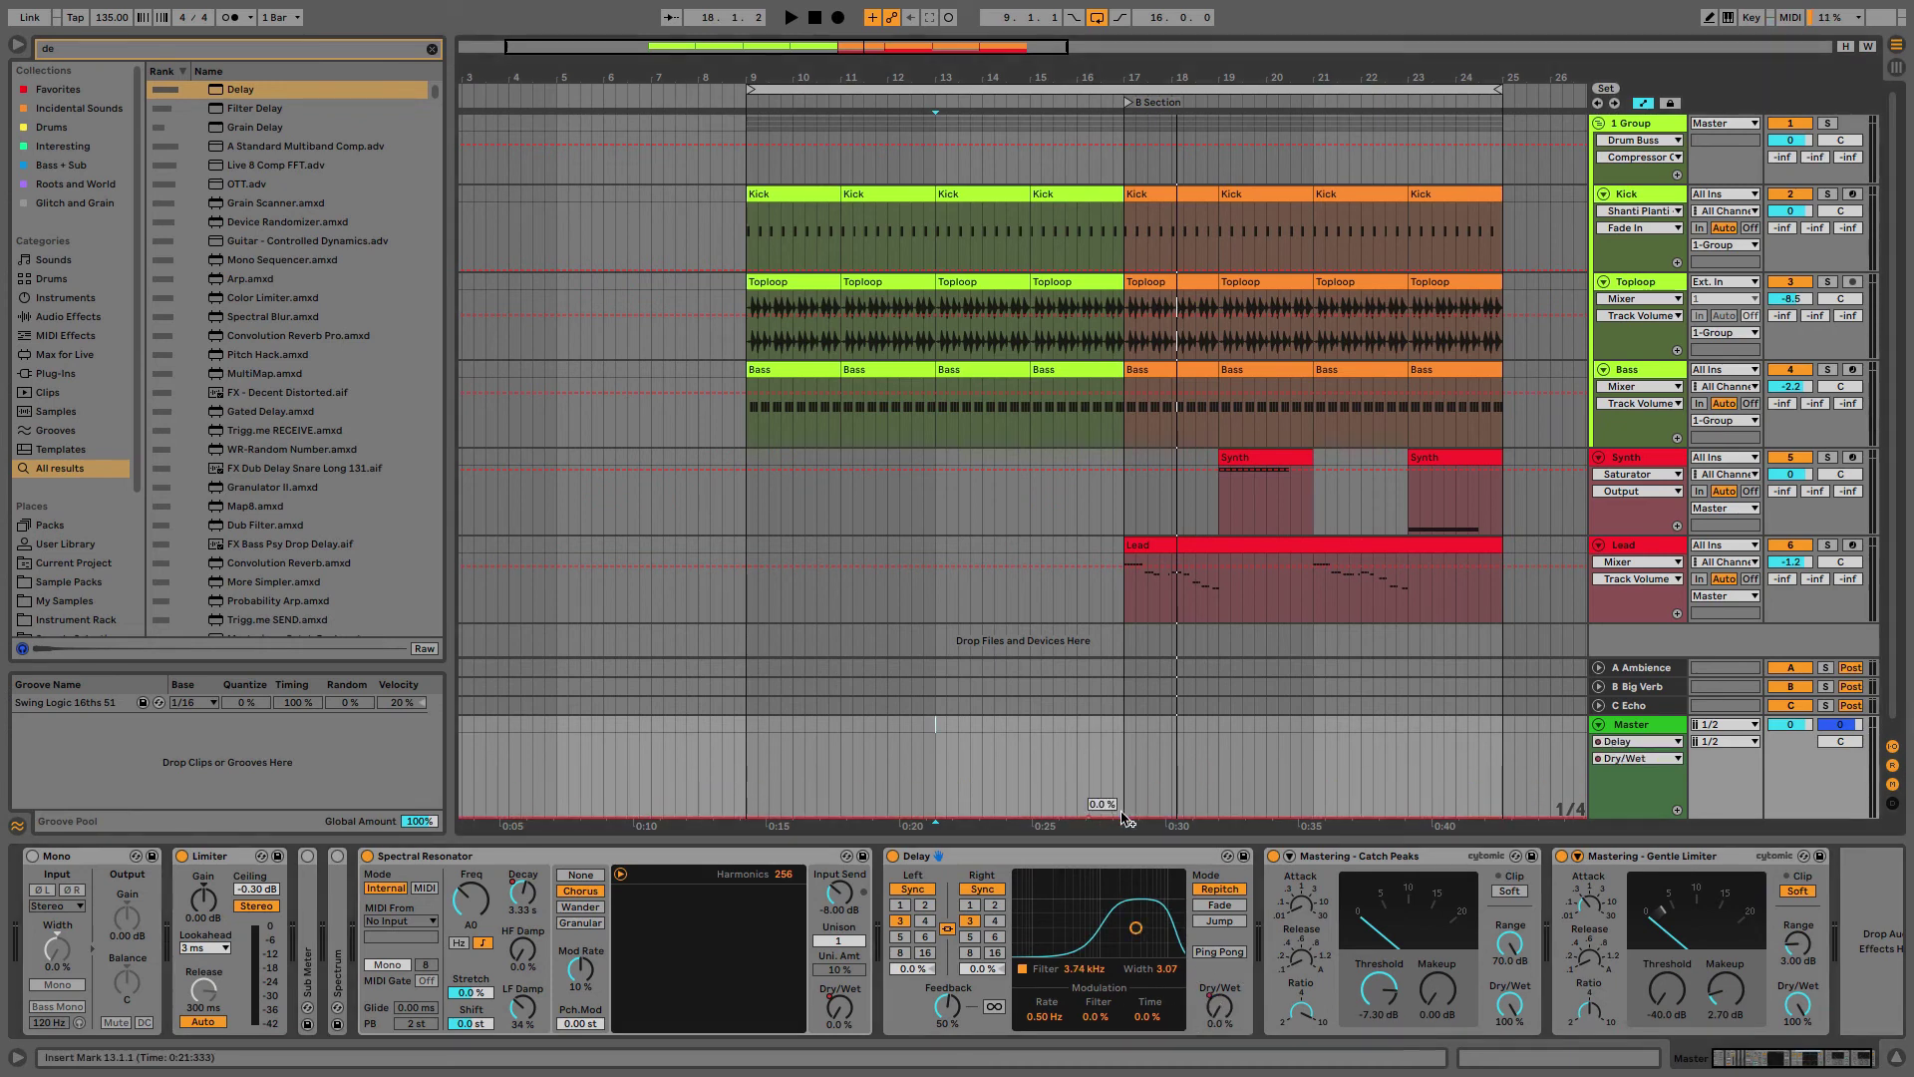
pyautogui.moveTo(1121, 819)
pyautogui.mouseDown()
pyautogui.moveTo(1093, 782)
pyautogui.moveTo(1111, 819)
pyautogui.mouseUp()
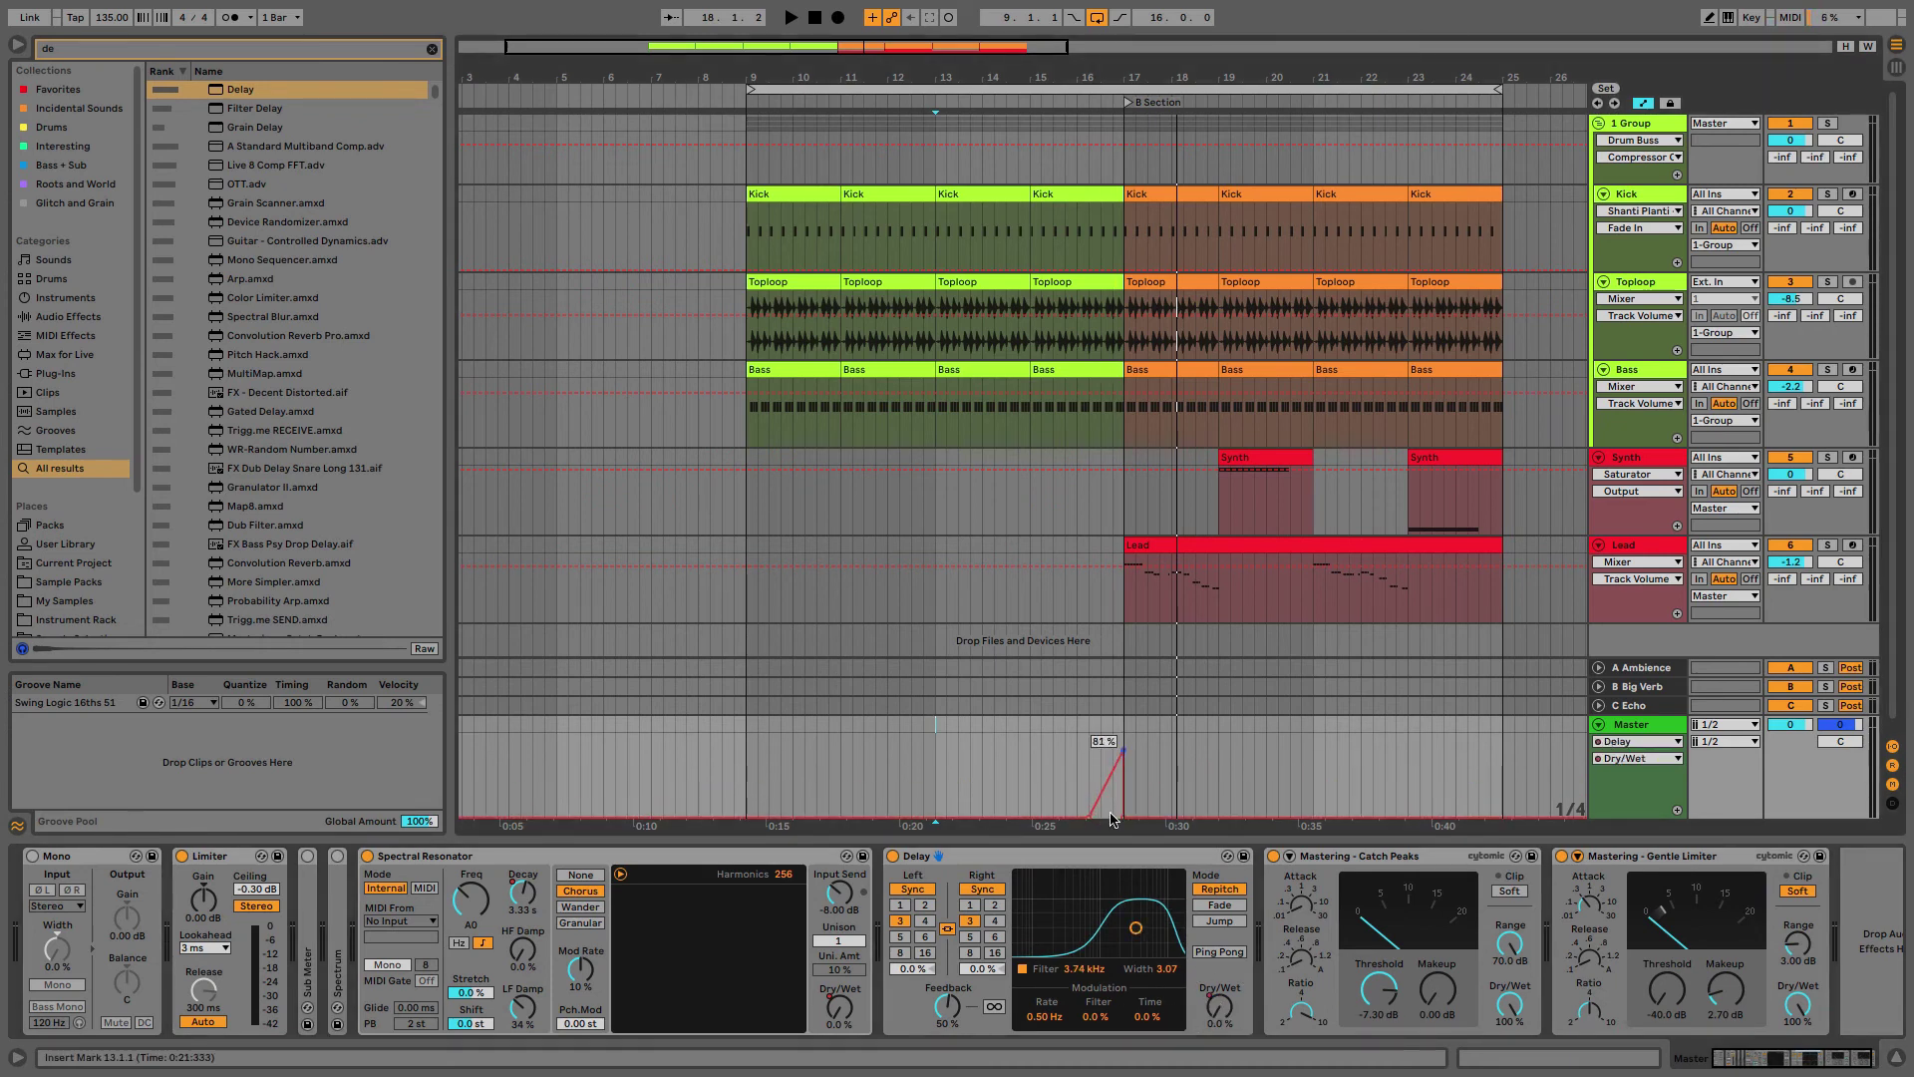
pyautogui.click(1030, 765)
pyautogui.press('space')
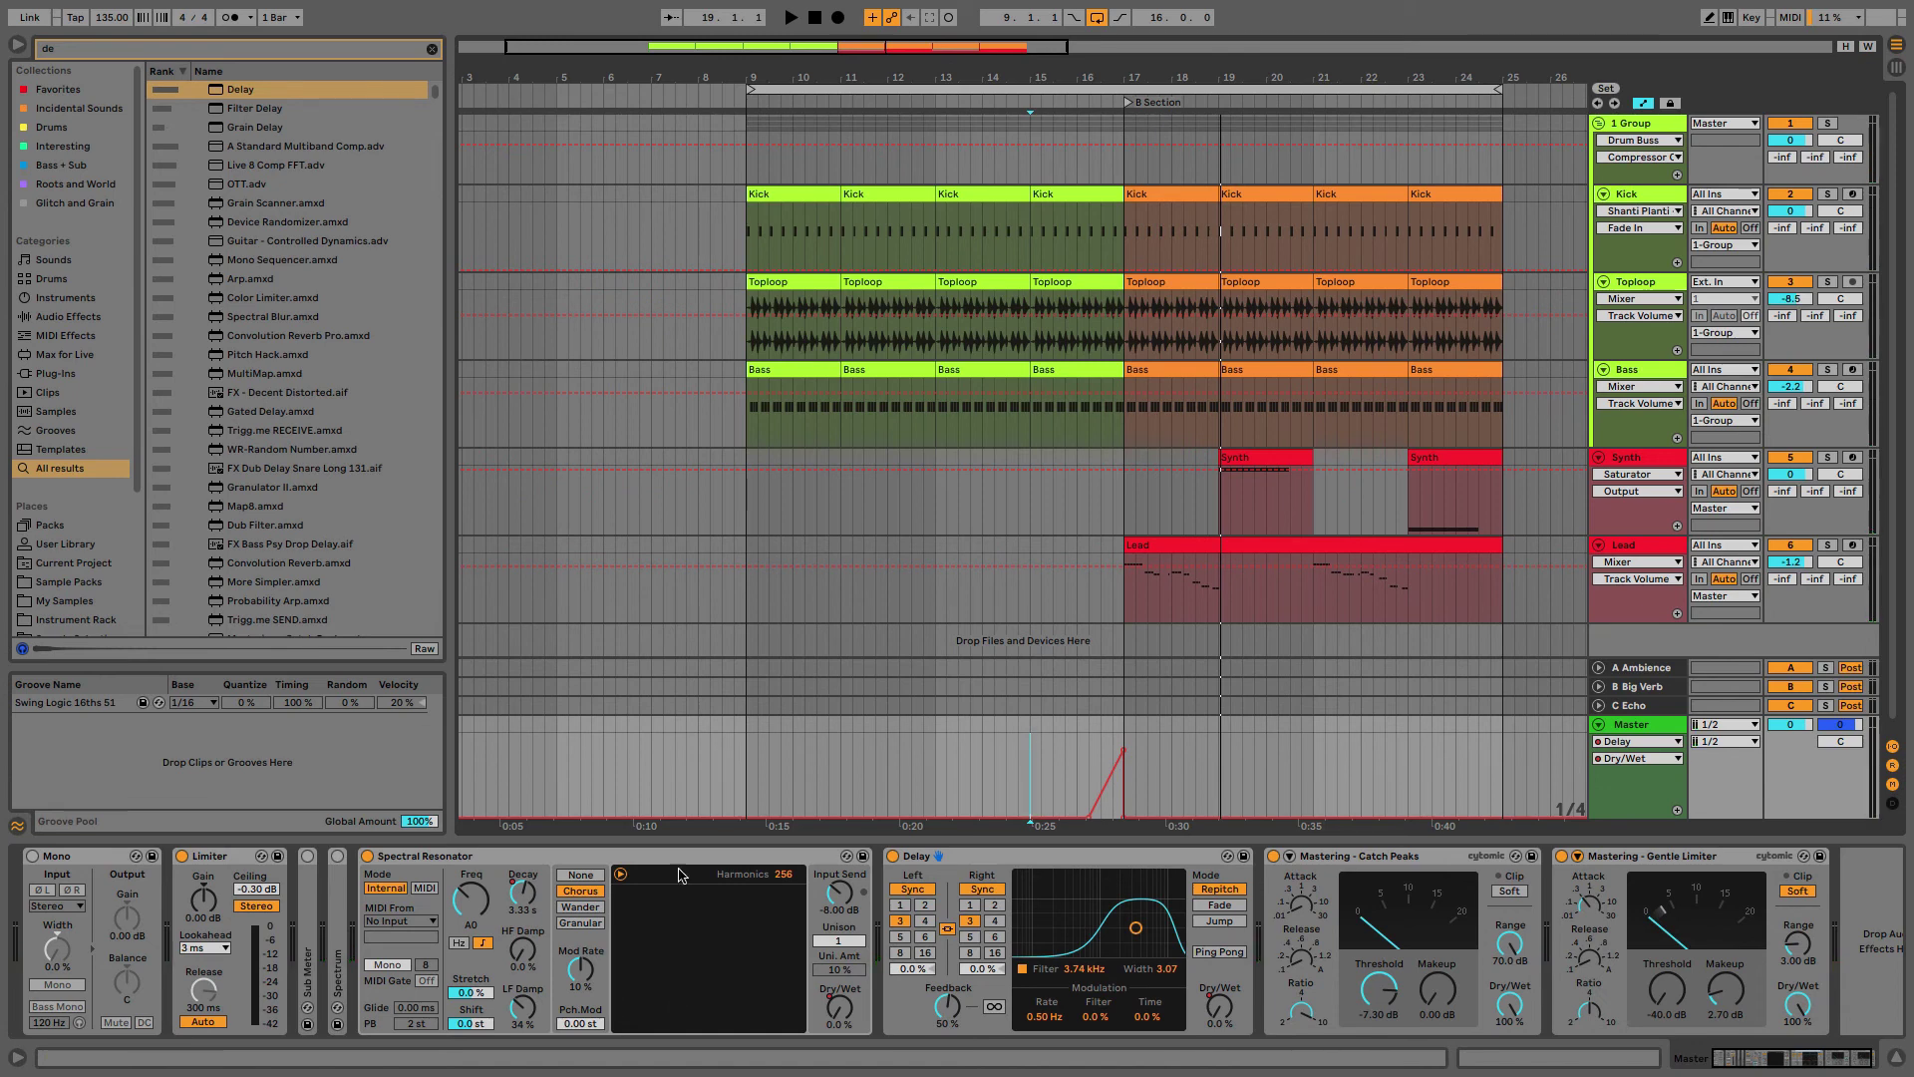
# Step: Select the Spectral Resonator's Stretch field so the Master automation lane displays Stretch
pyautogui.click(475, 993)
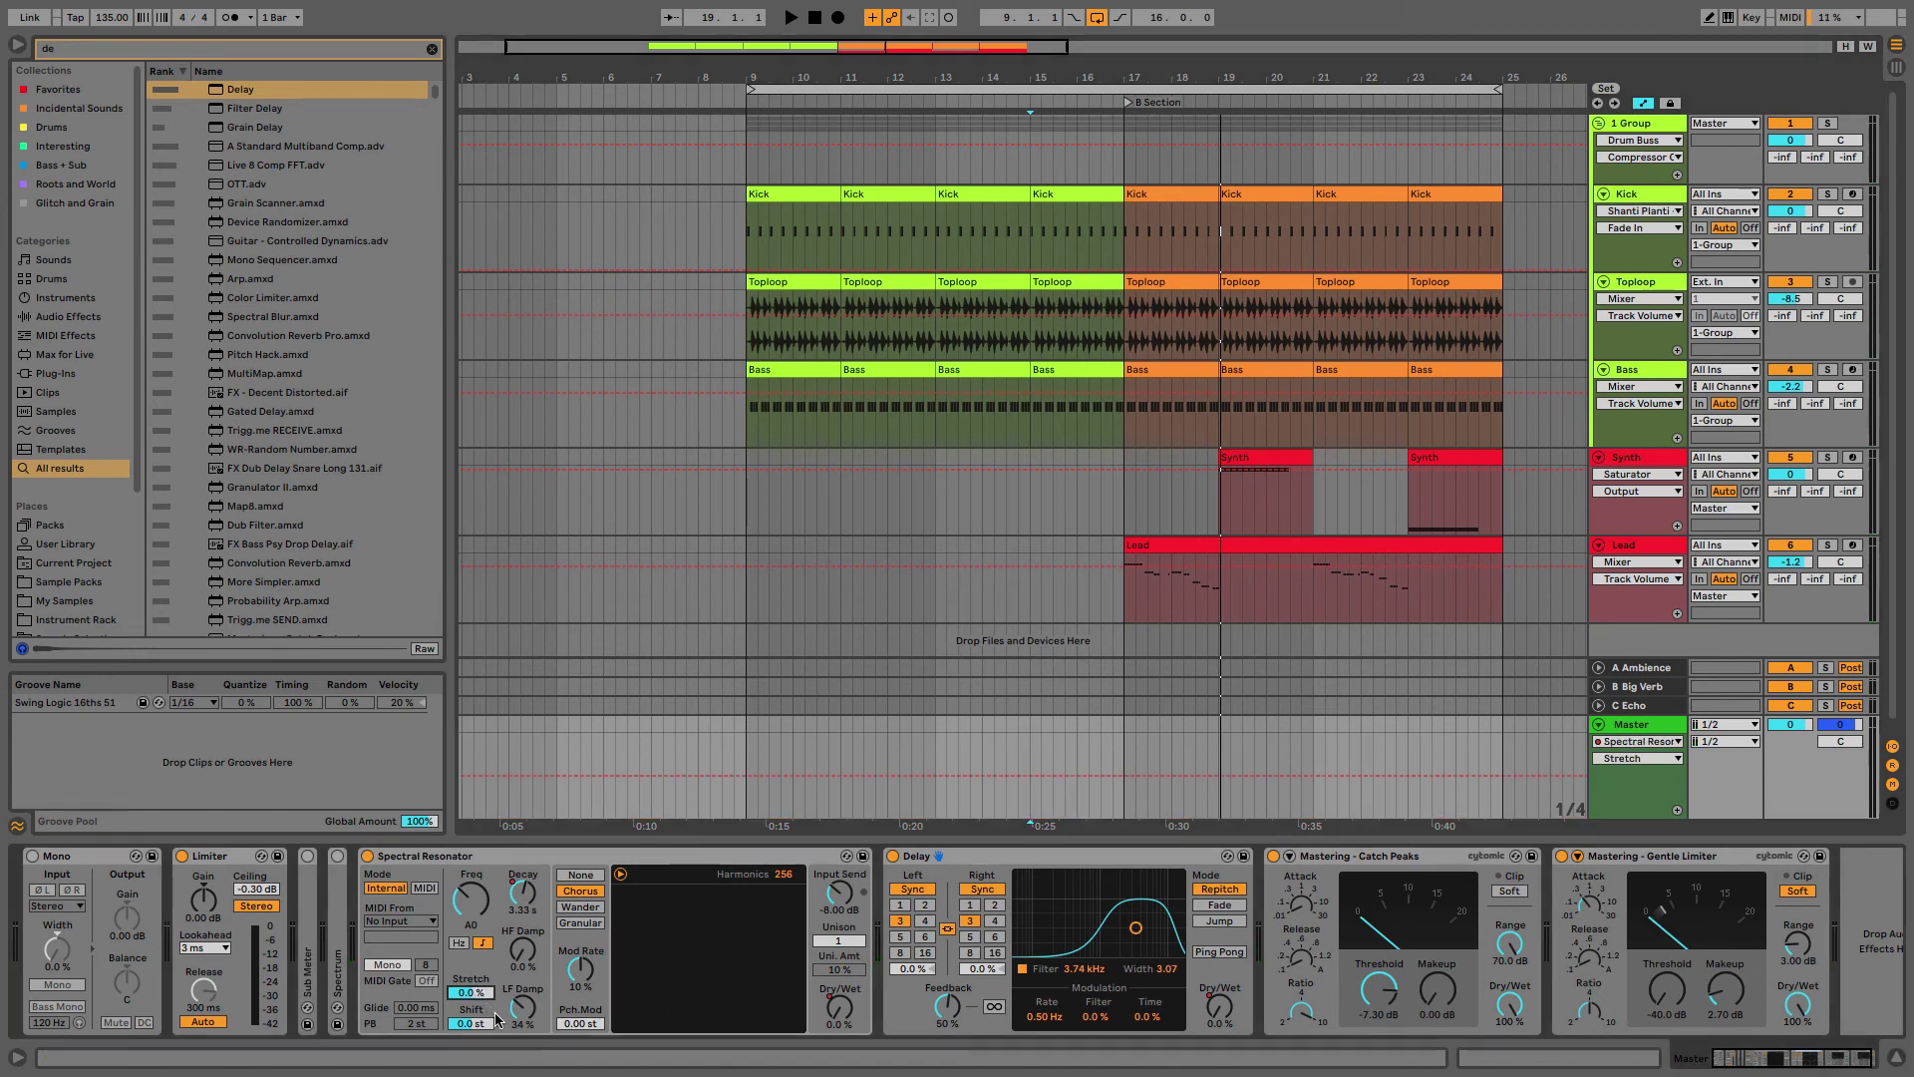